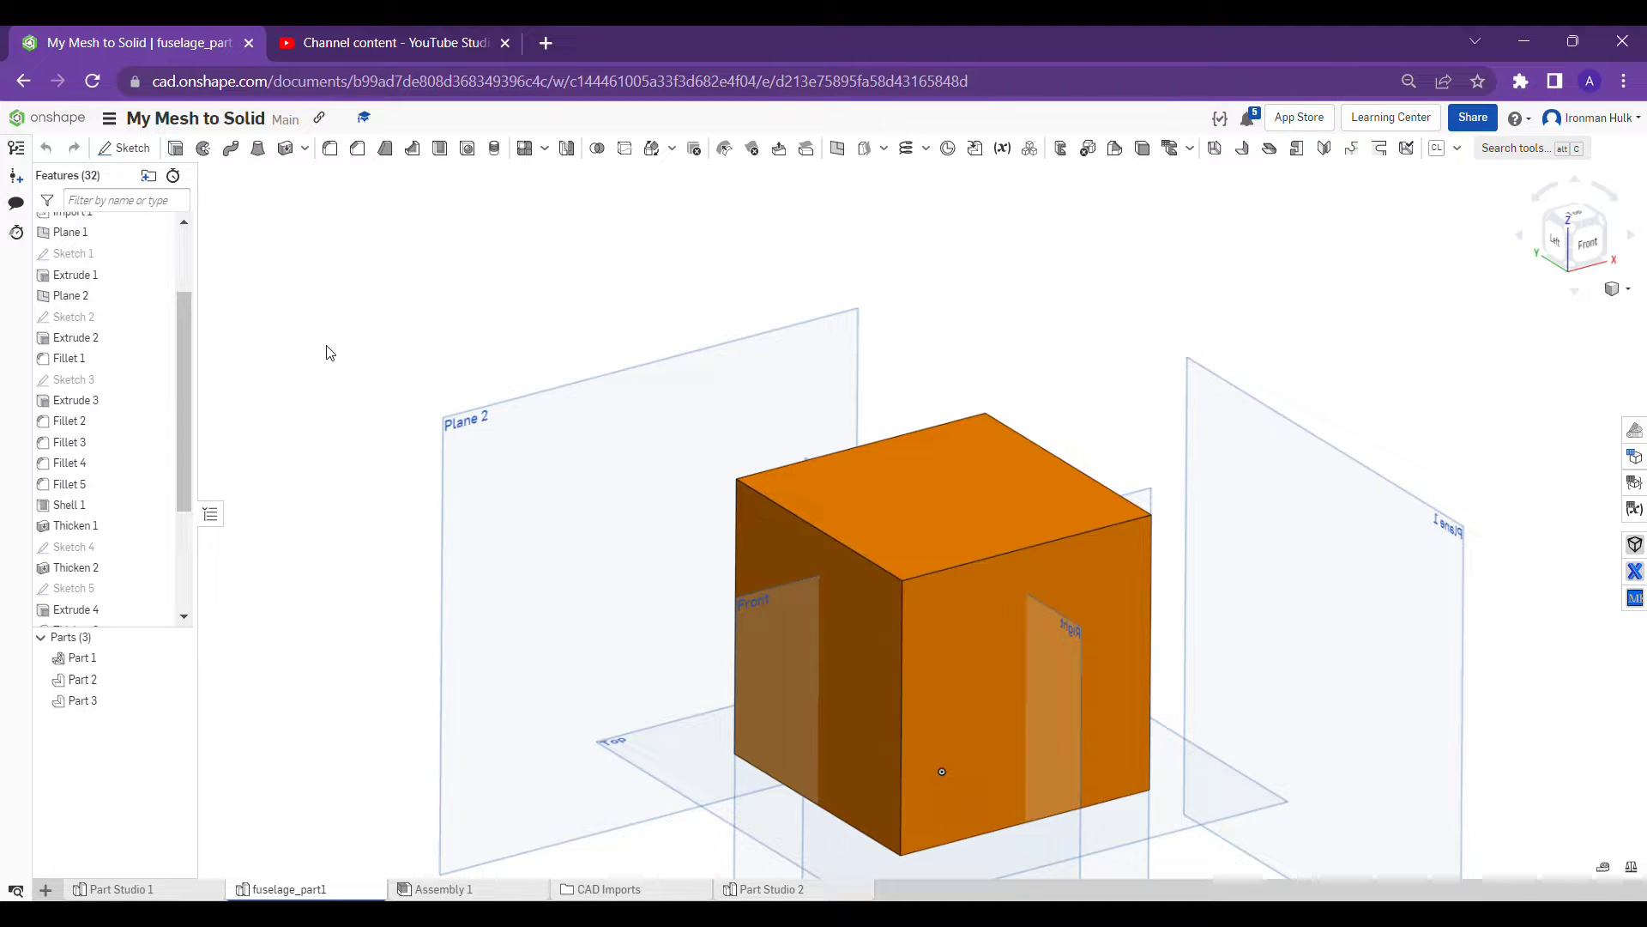
Start a Fillet feature without selecting any entities and close its settings
middle_click_drag(978, 357, 967, 331)
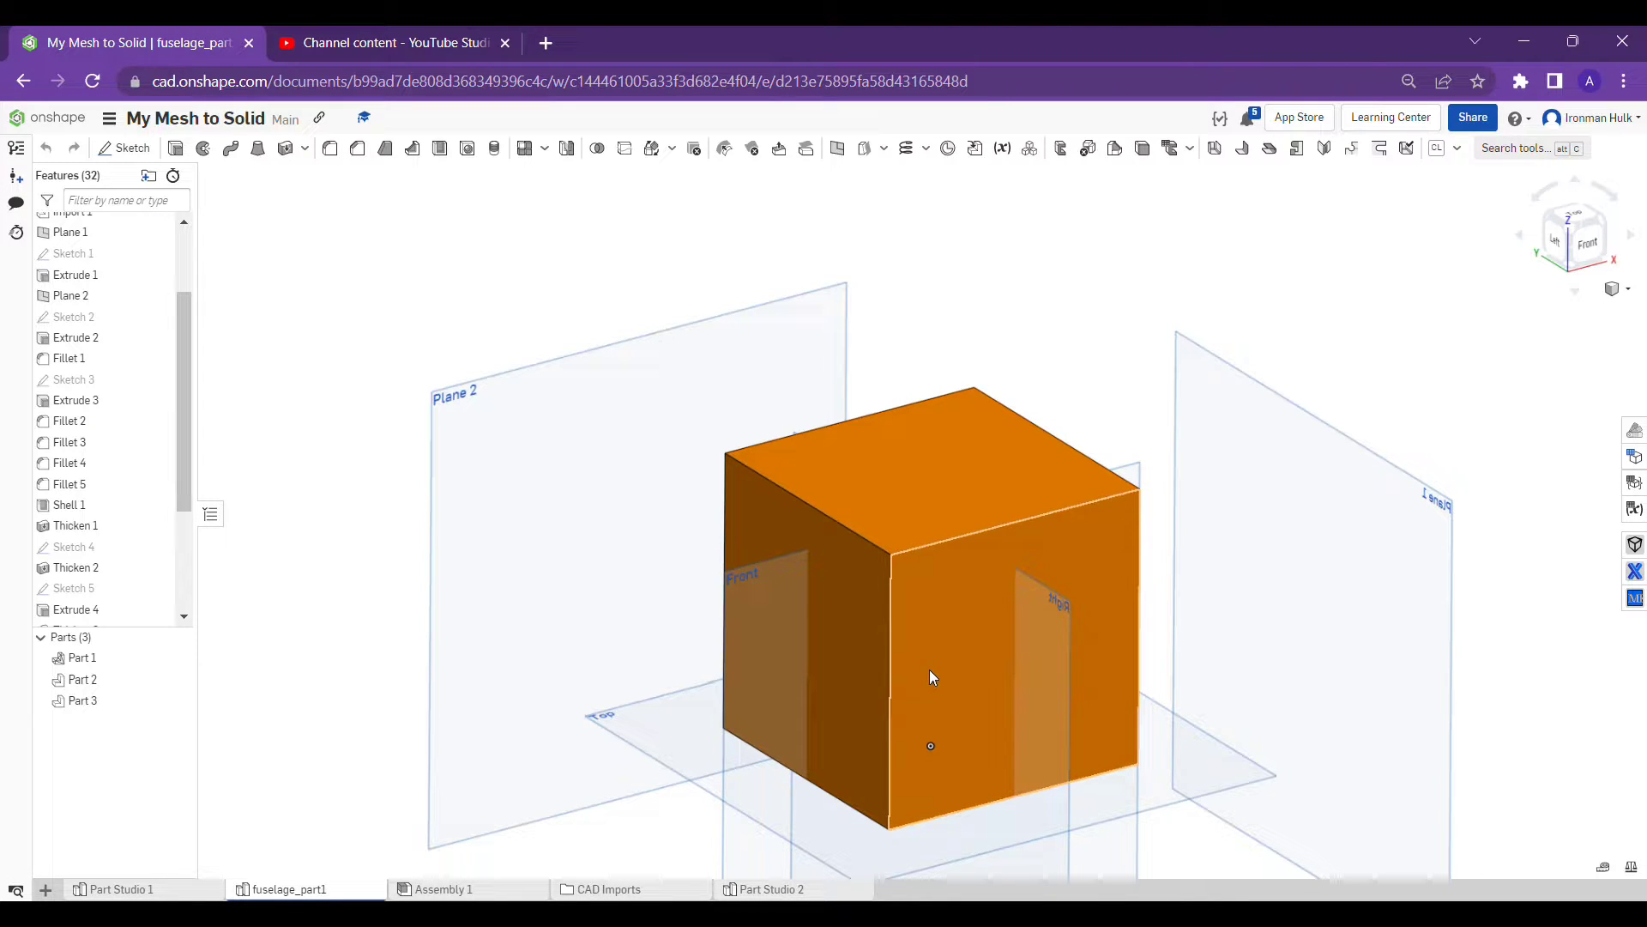
left_click(330, 148)
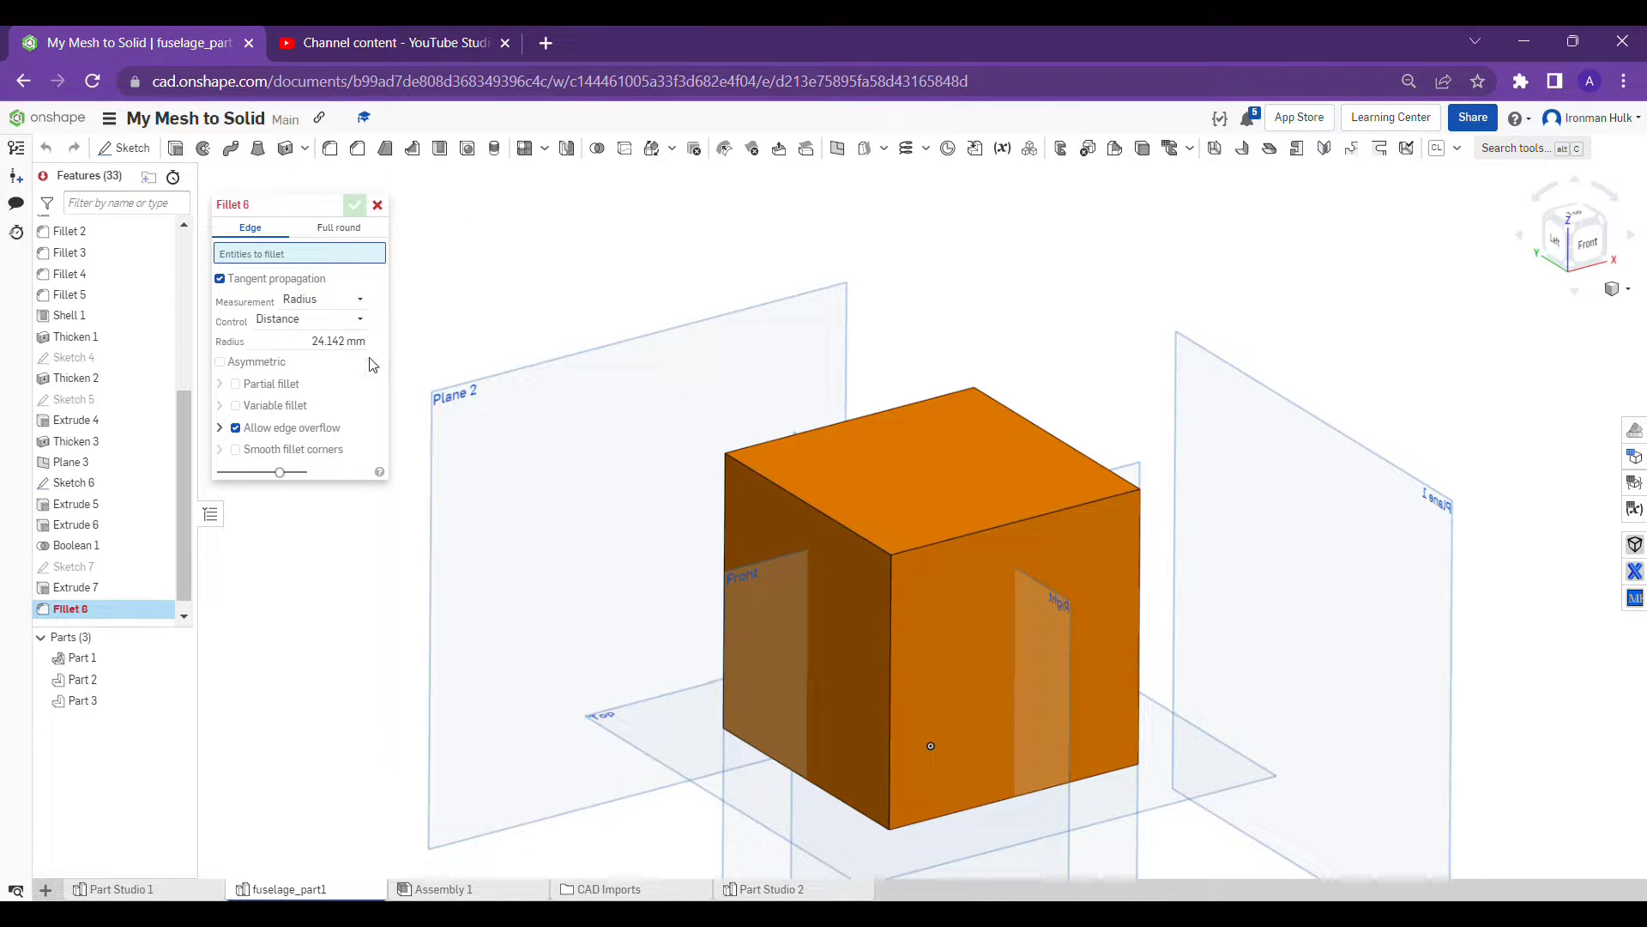
left_click(306, 344)
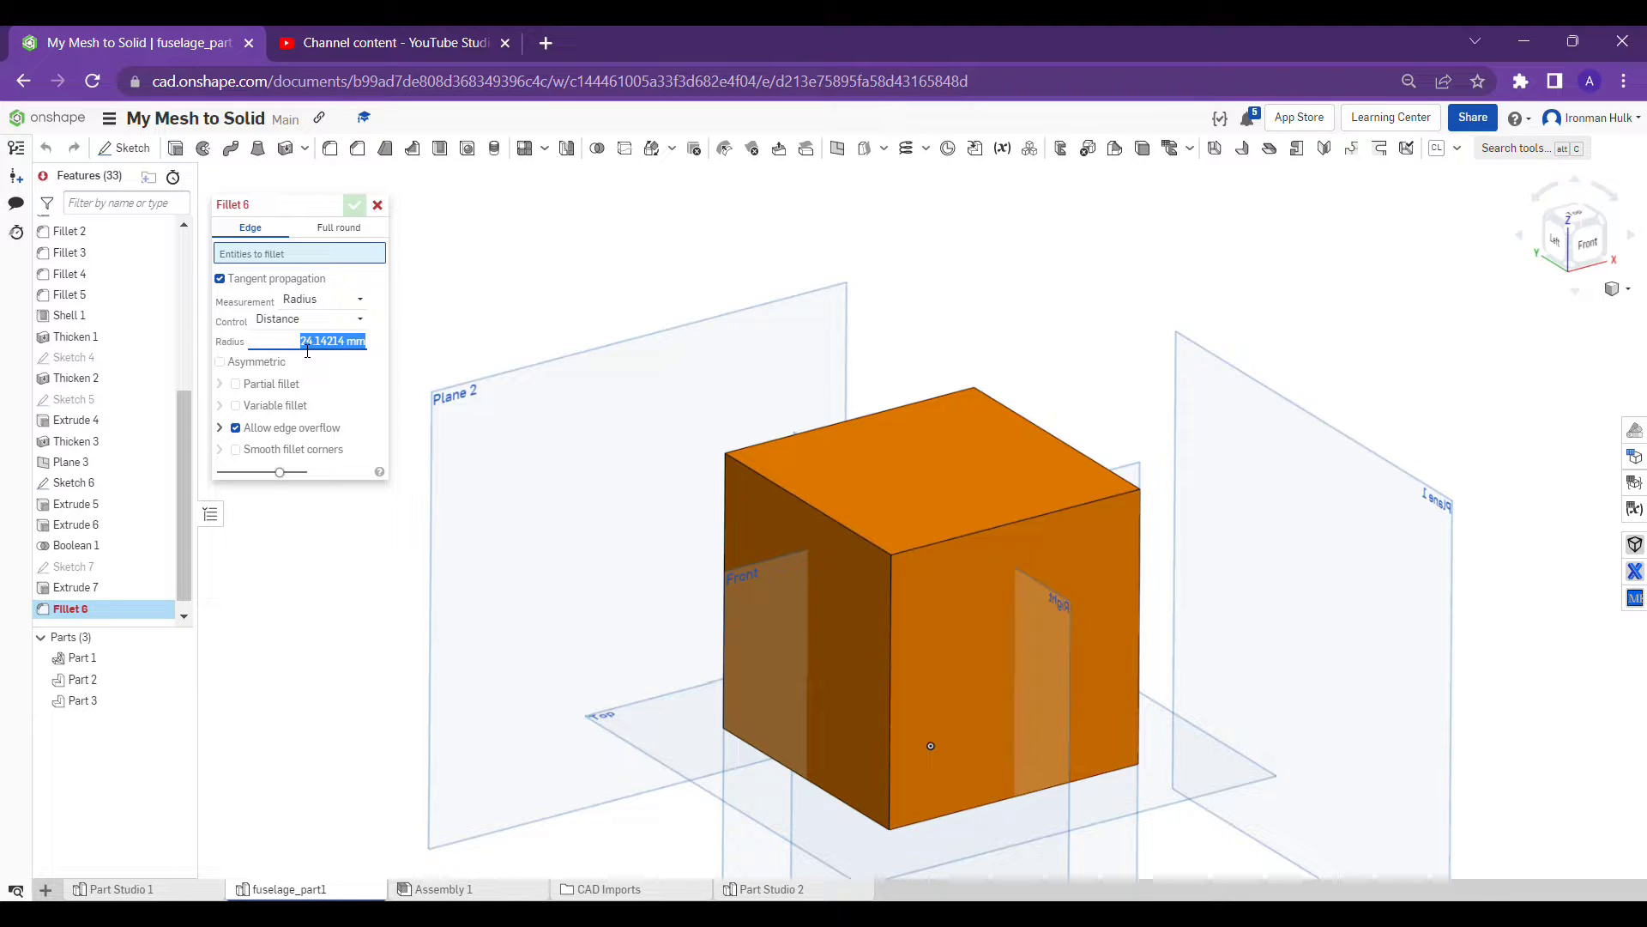
left_click(1101, 366)
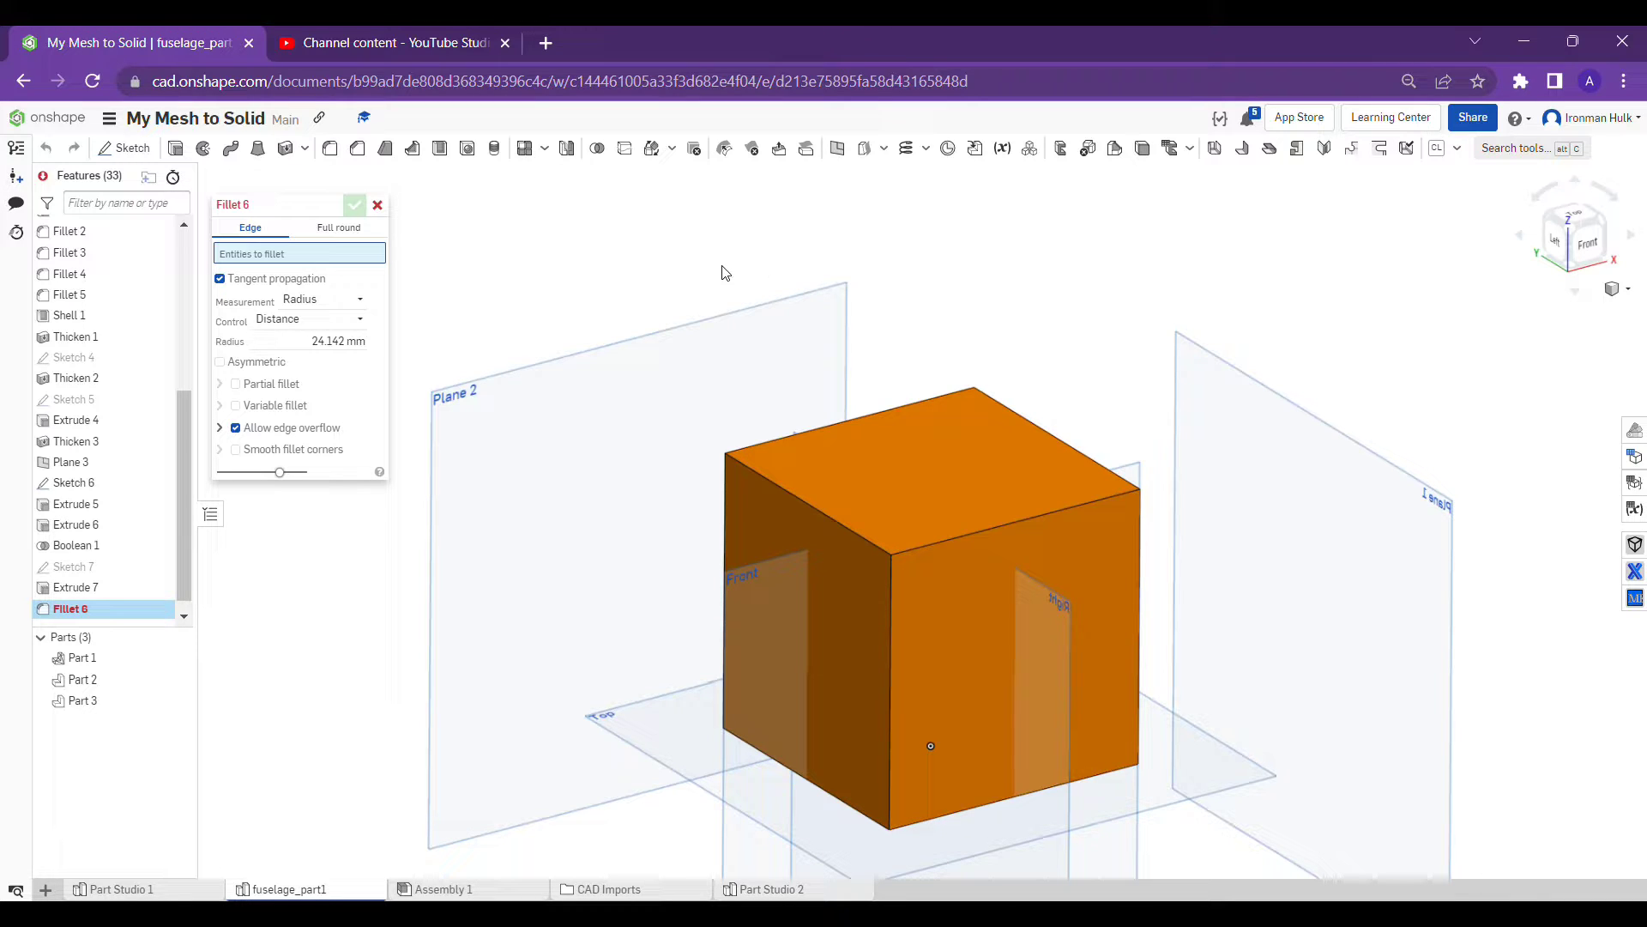
mouse_move(281, 217)
key("Escape")
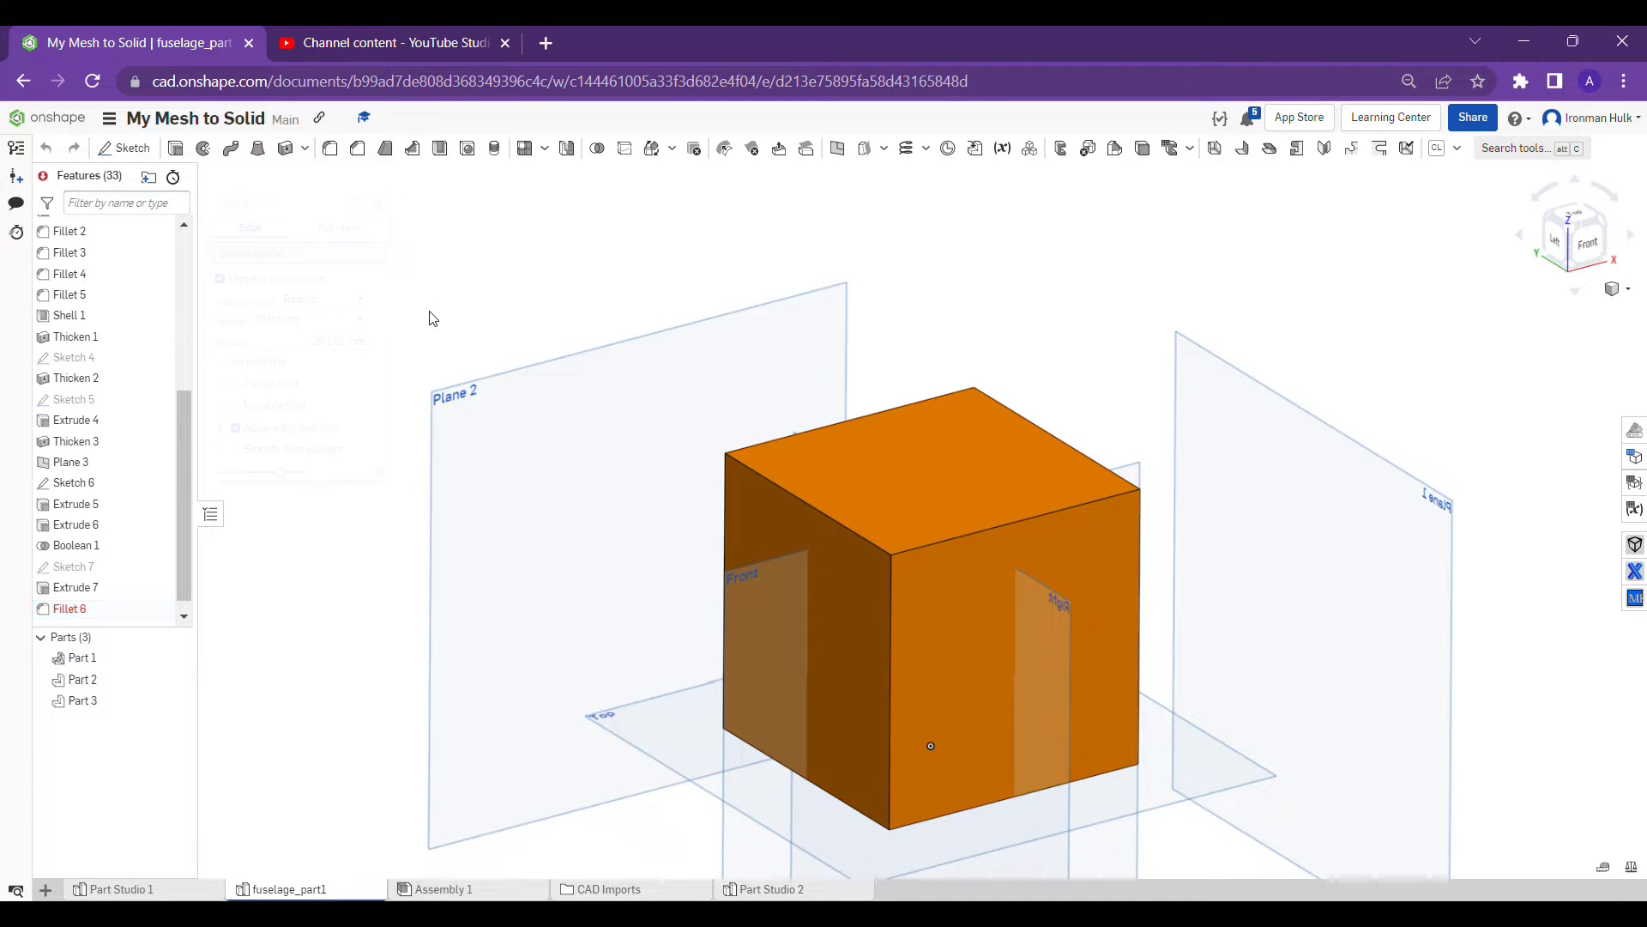
Reopen Fillet 6 for editing, try the cube's top face as the entity to fillet, and clear that selection
right_click(142, 597)
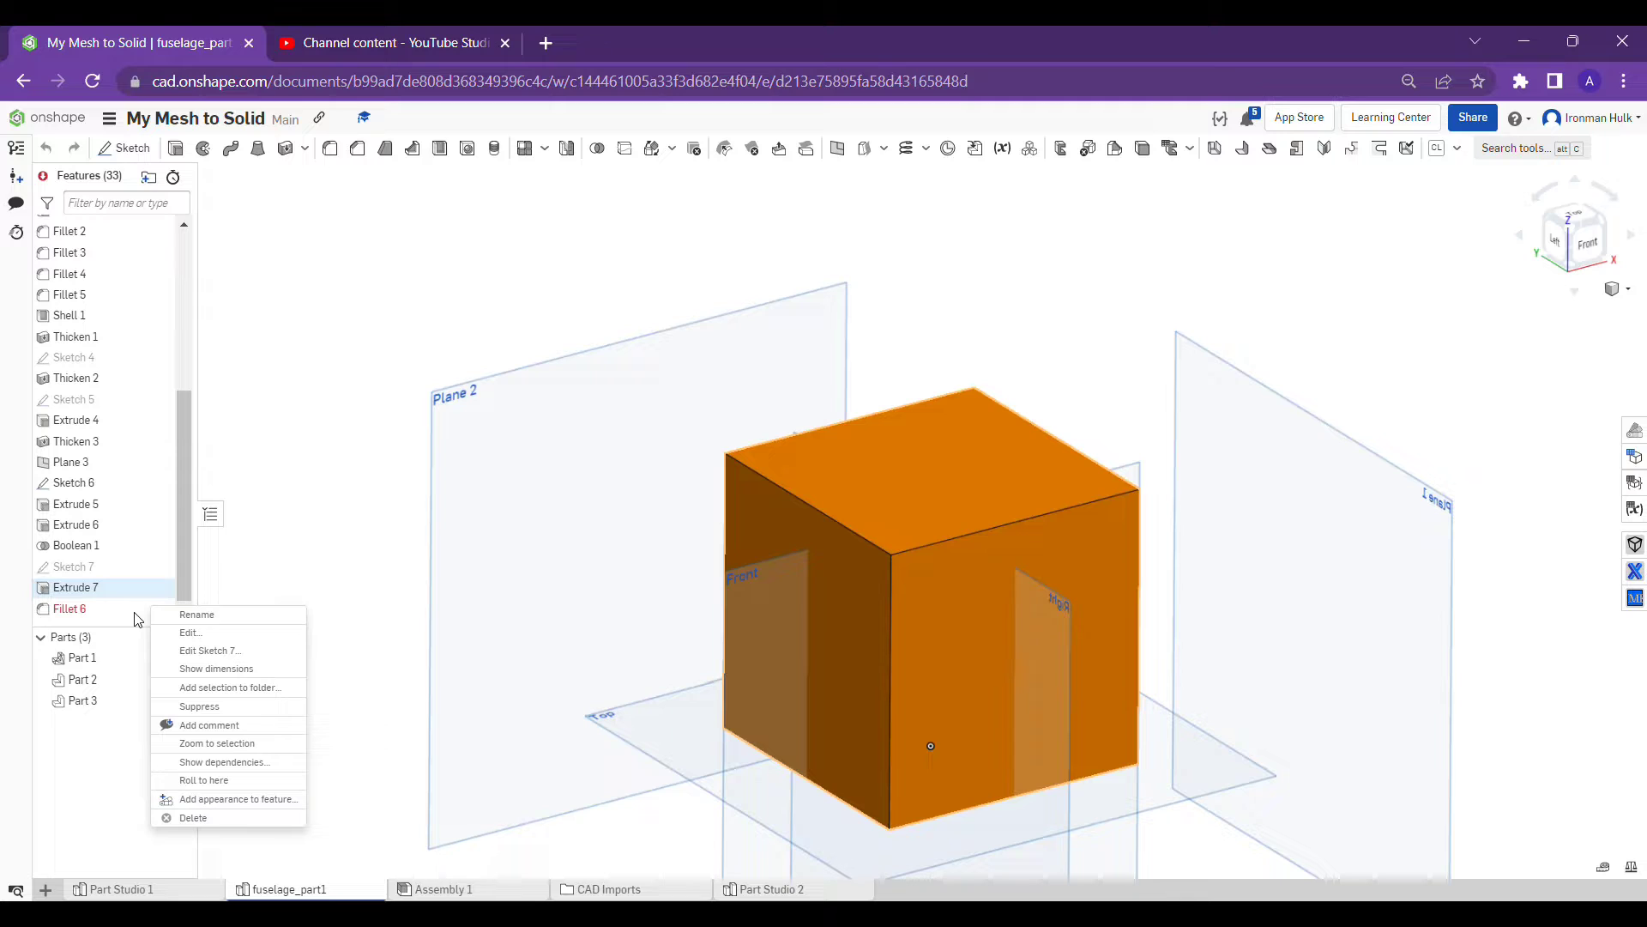
left_click(127, 612)
right_click(127, 615)
left_click(172, 644)
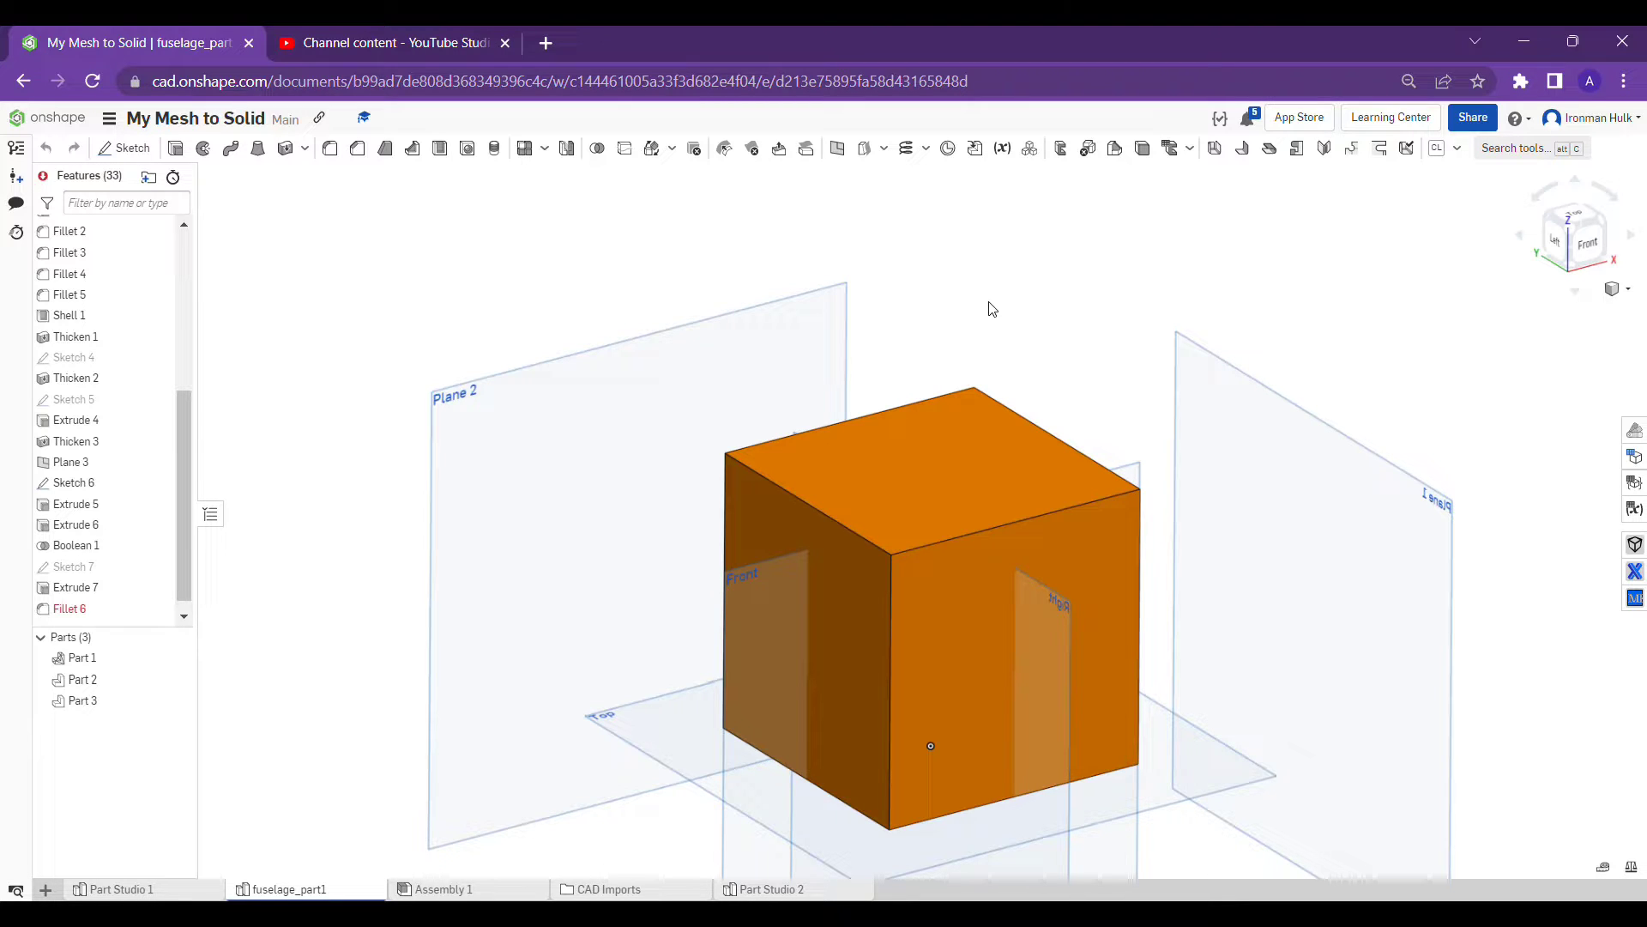
right_click(143, 611)
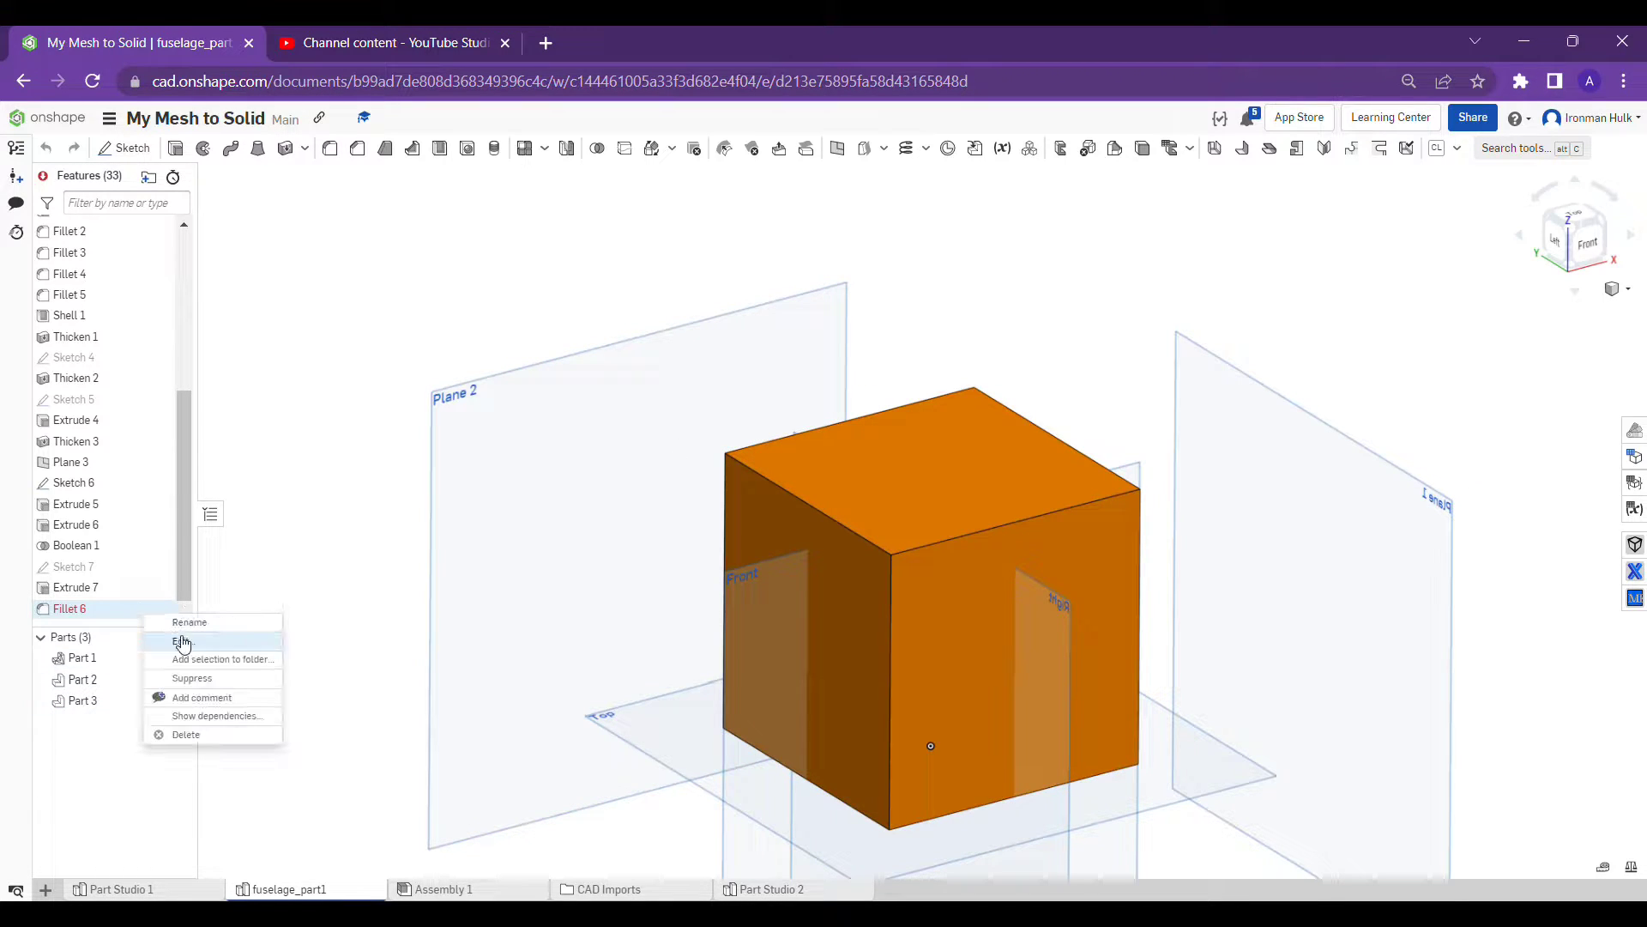
left_click(182, 642)
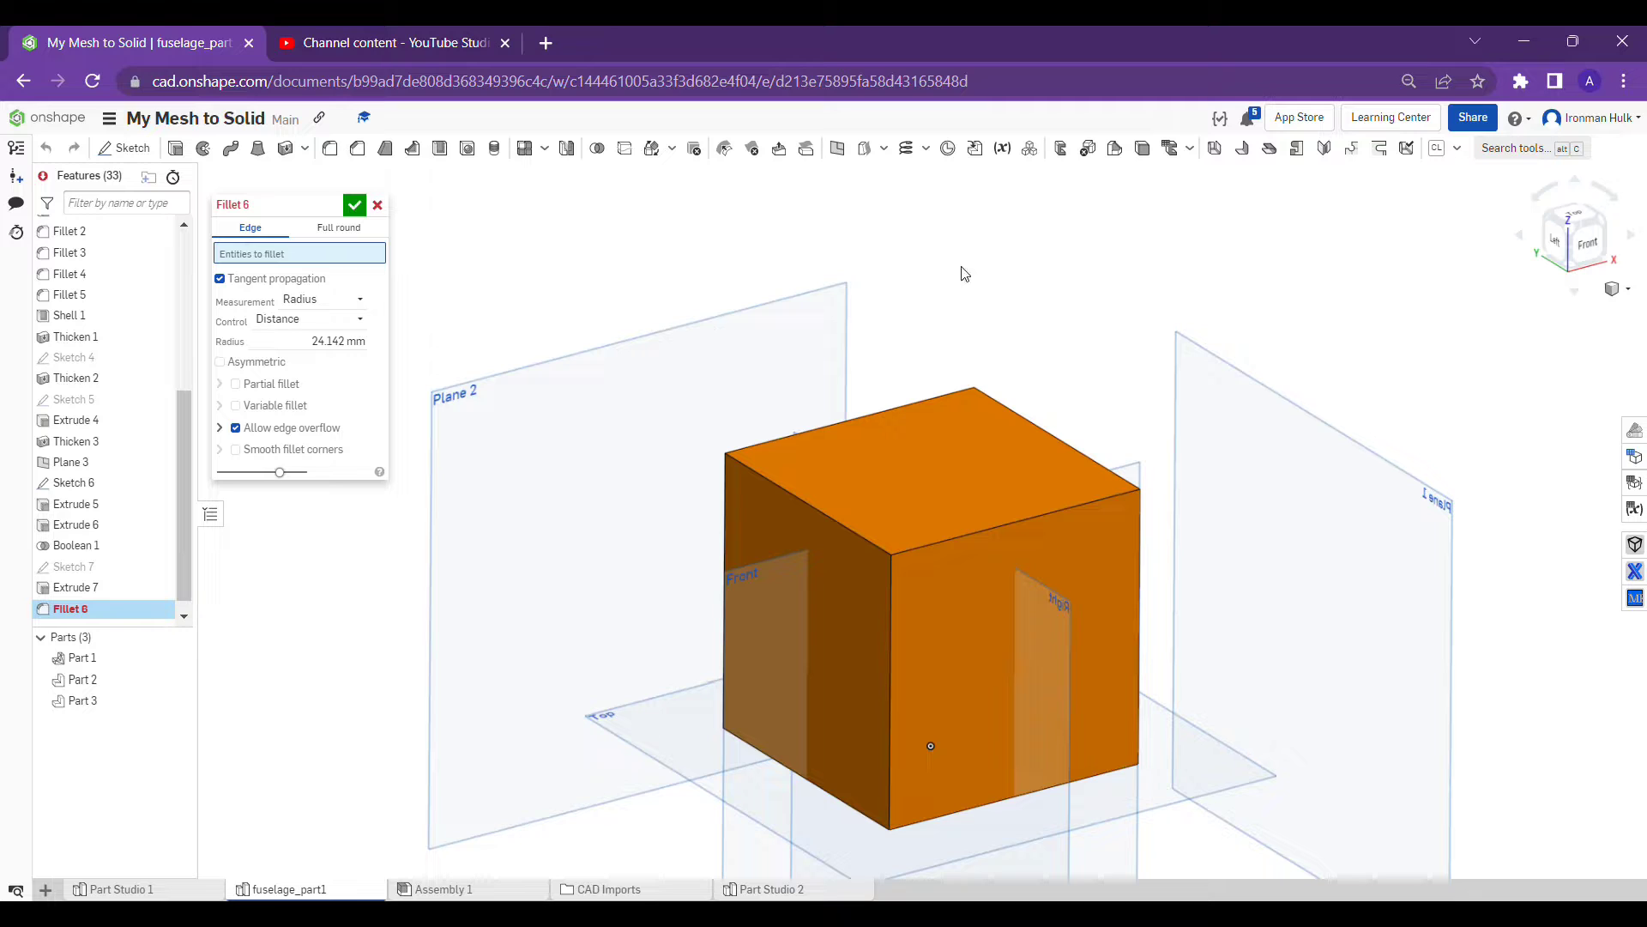
left_click(825, 508)
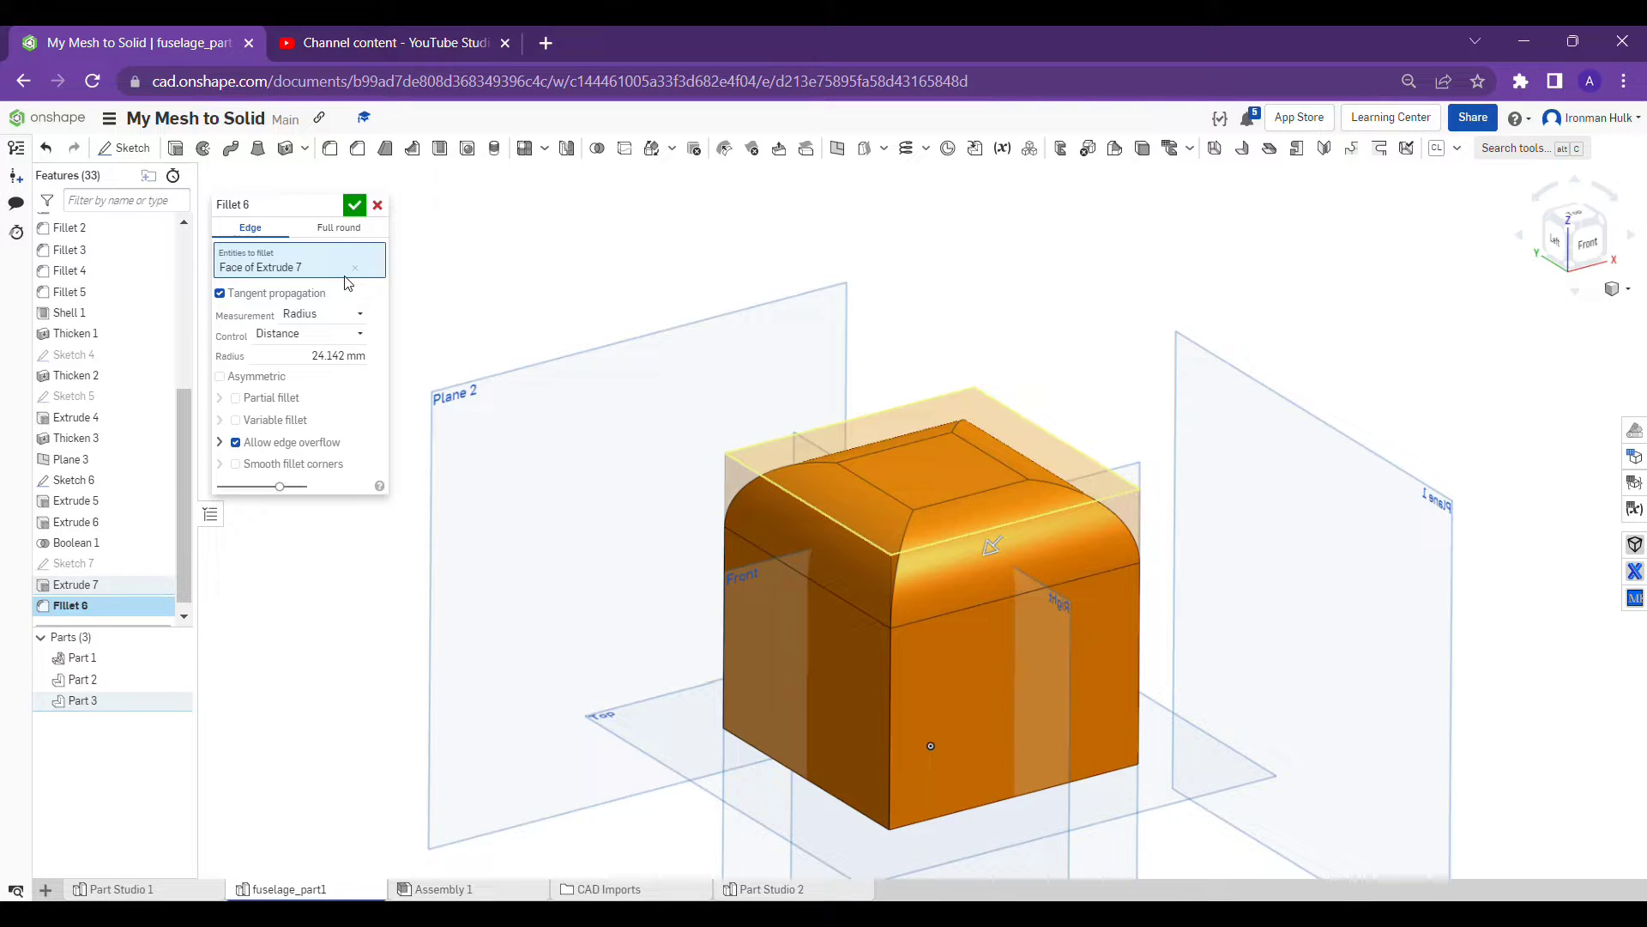
left_click(373, 267)
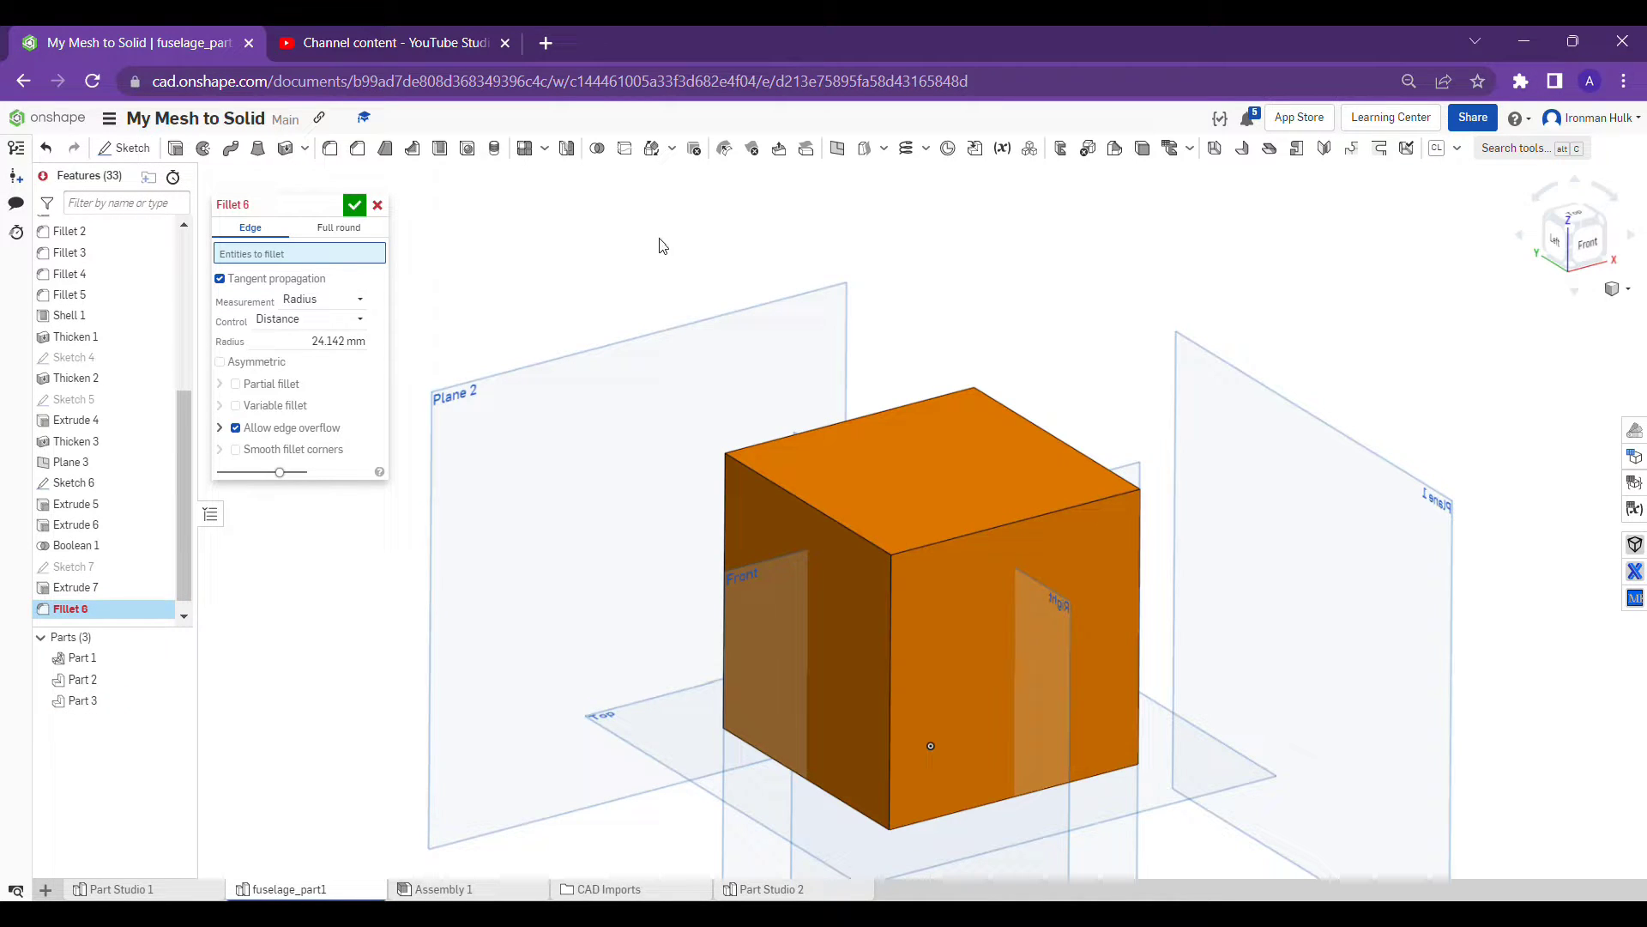
Fillet the edge between the cube's top and left faces with a radius of 10 mm
left_click(772, 488)
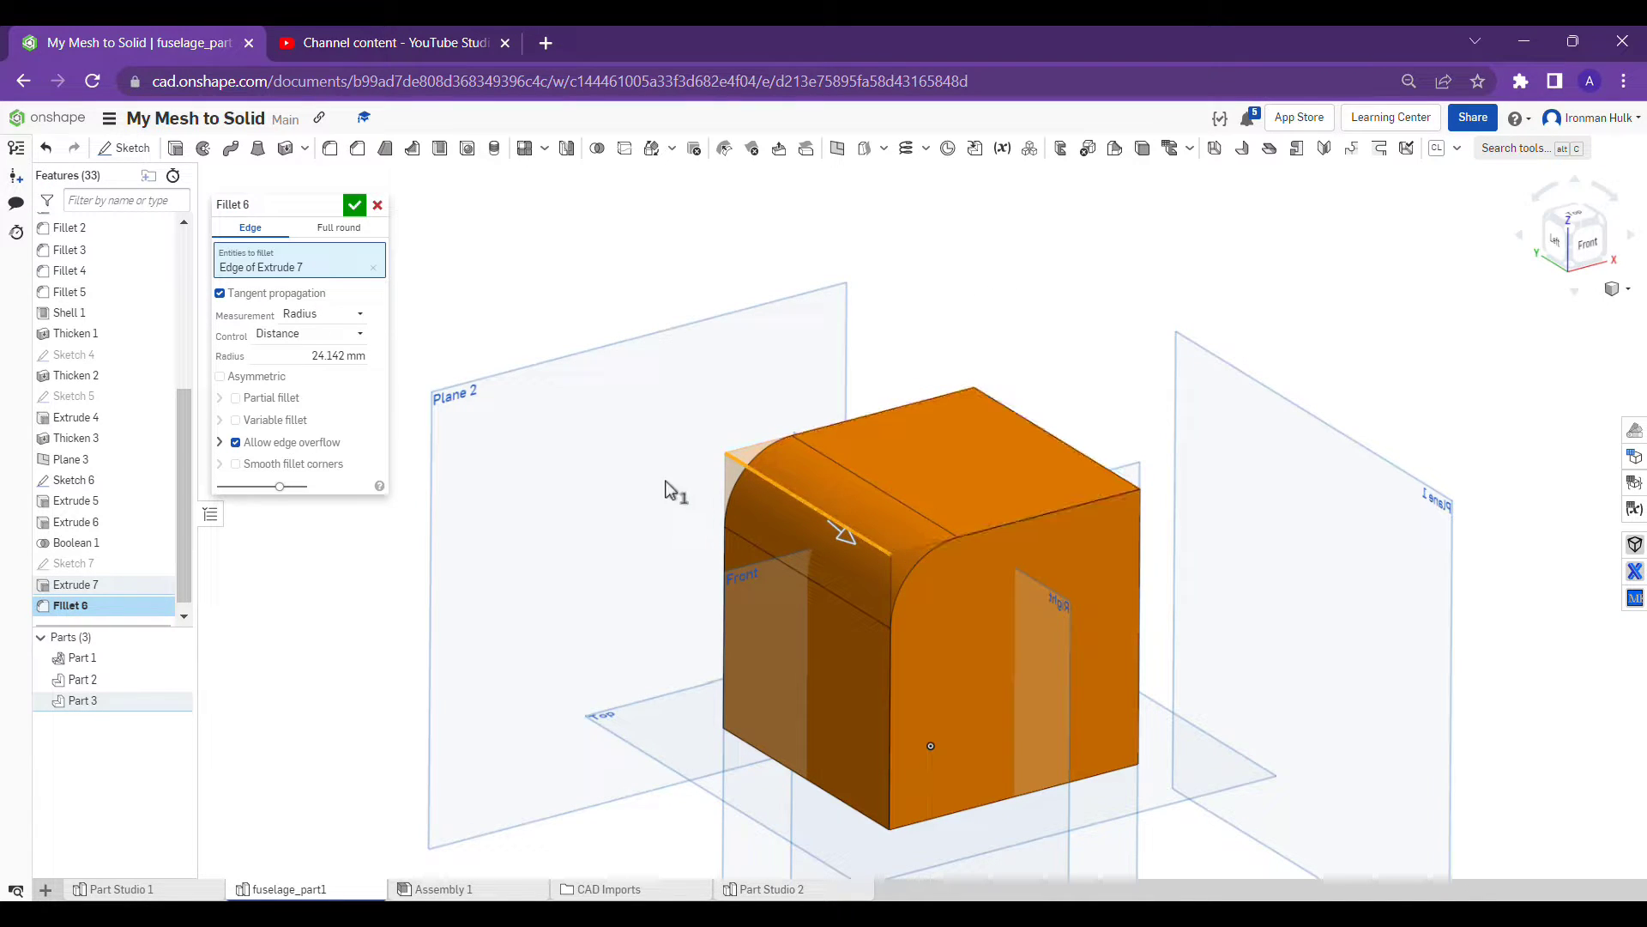
left_click(315, 357)
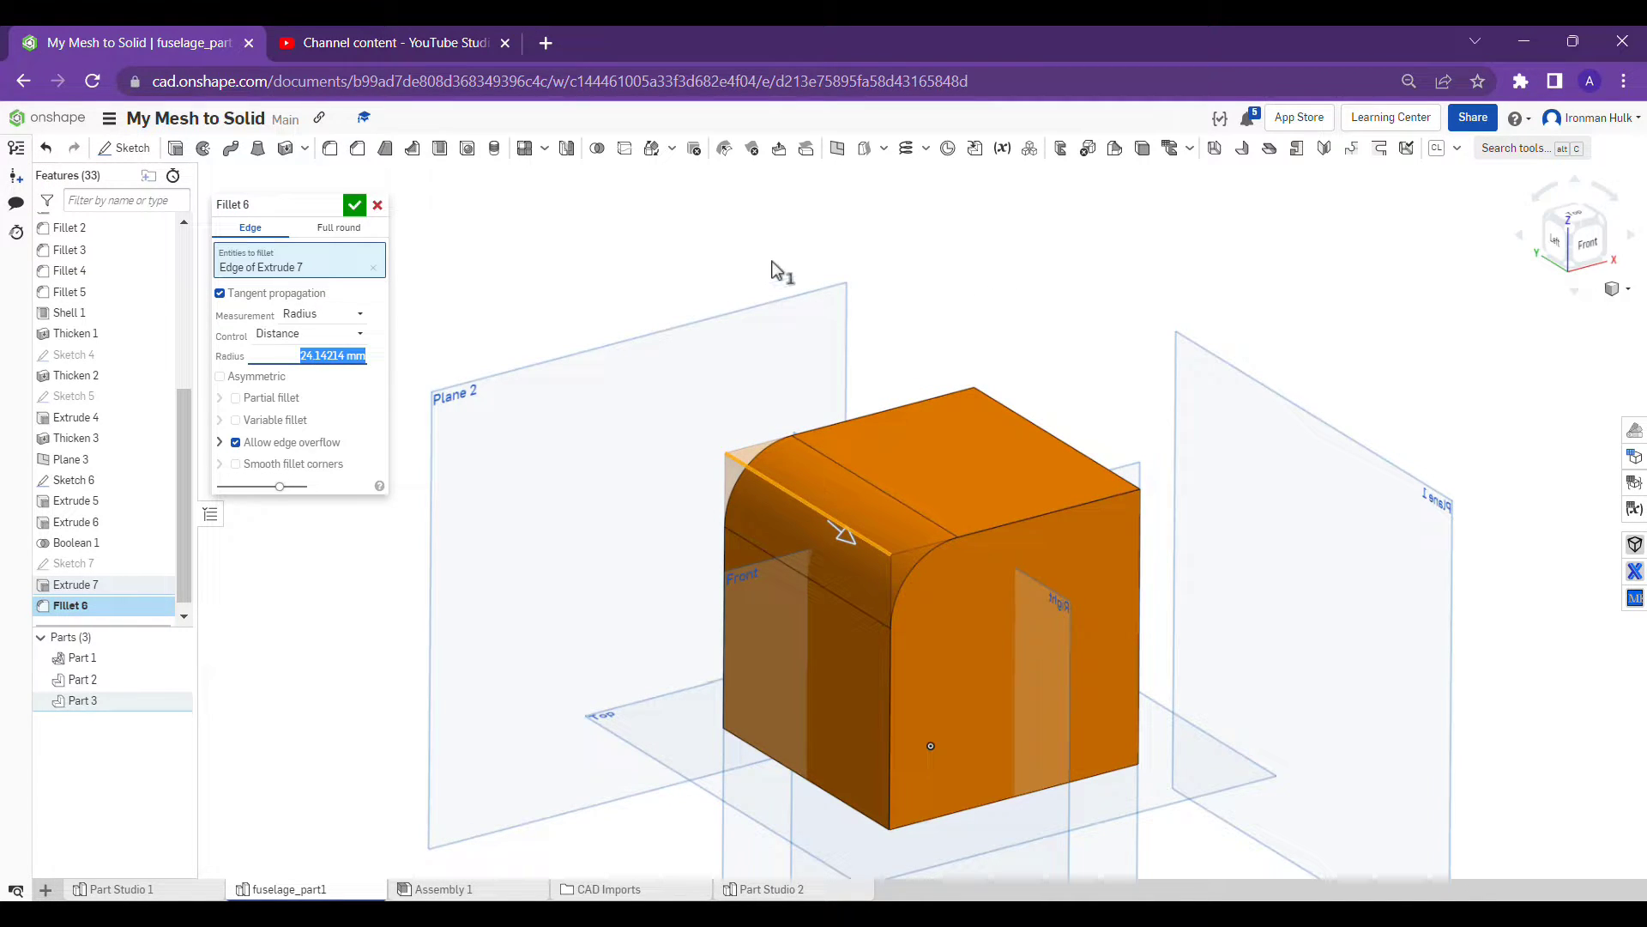
type("10")
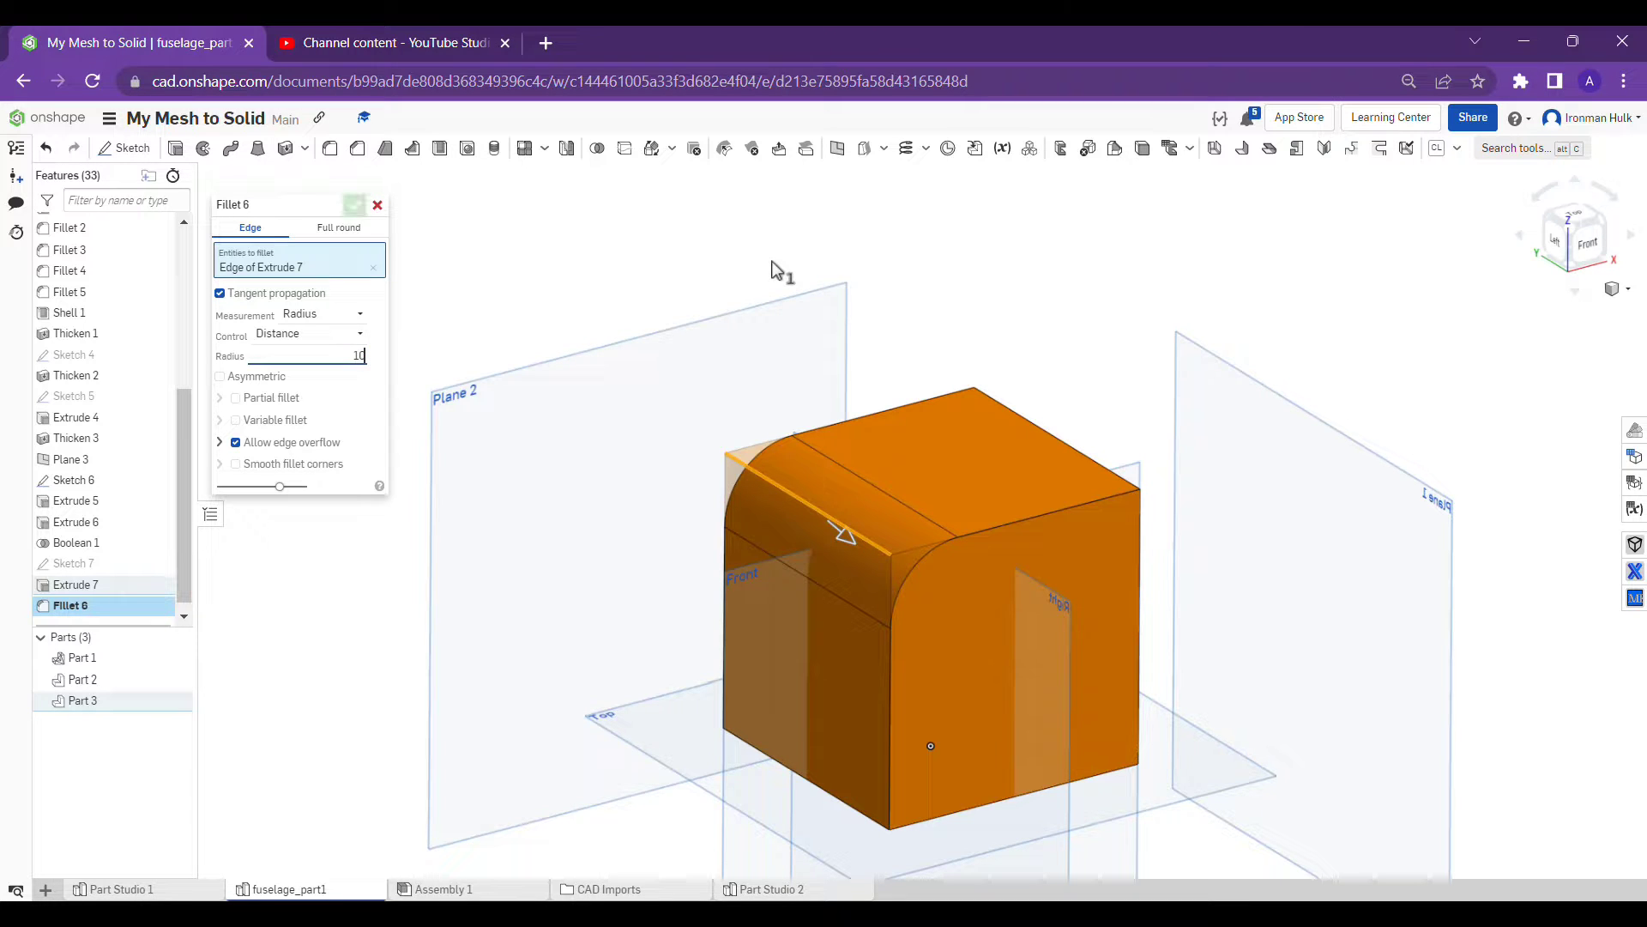
key("Return")
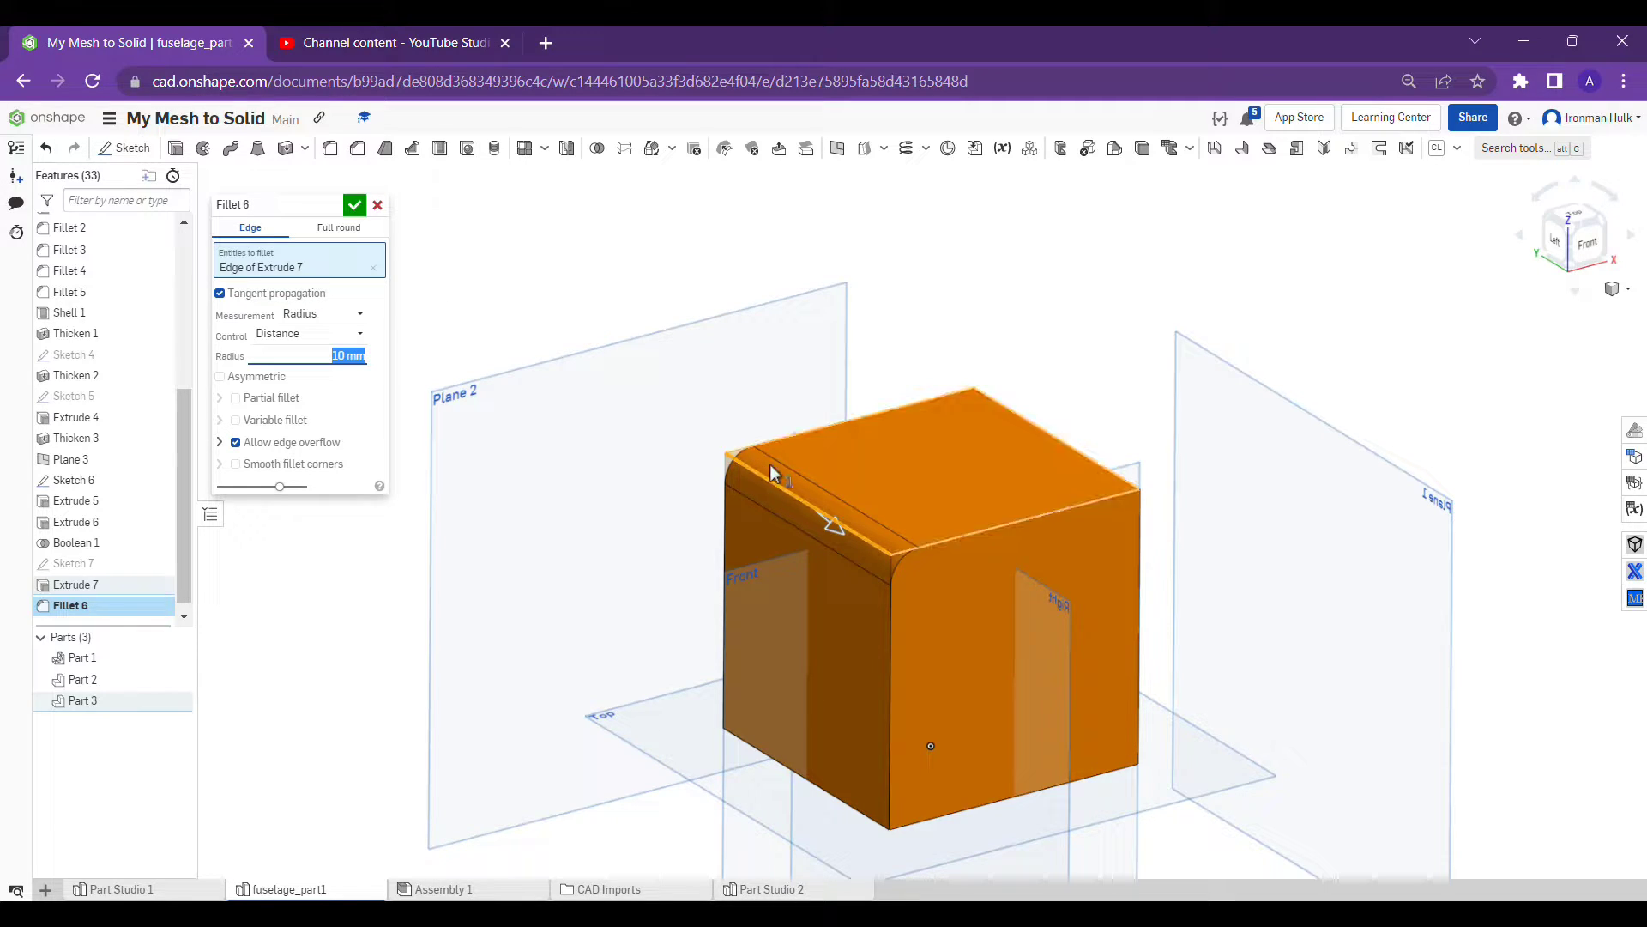
Try the Width measurement for the edge fillet and return the measurement to Radius
scroll(848, 666, "up", 1)
scroll(848, 662, "up", 1)
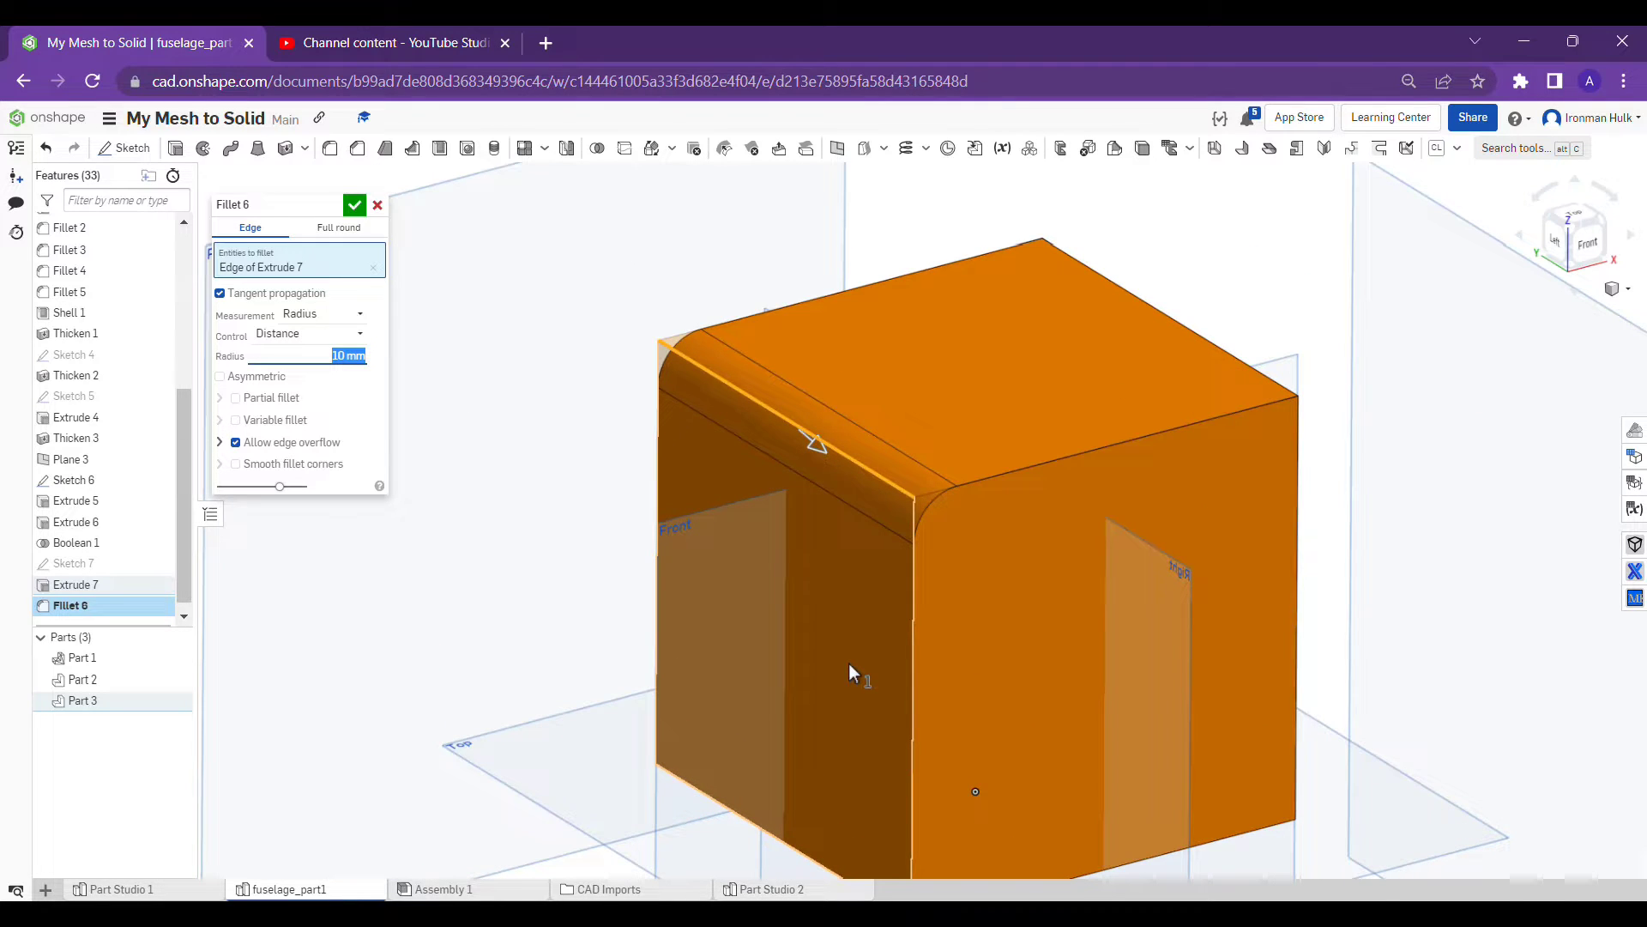
scroll(848, 663, "up", 1)
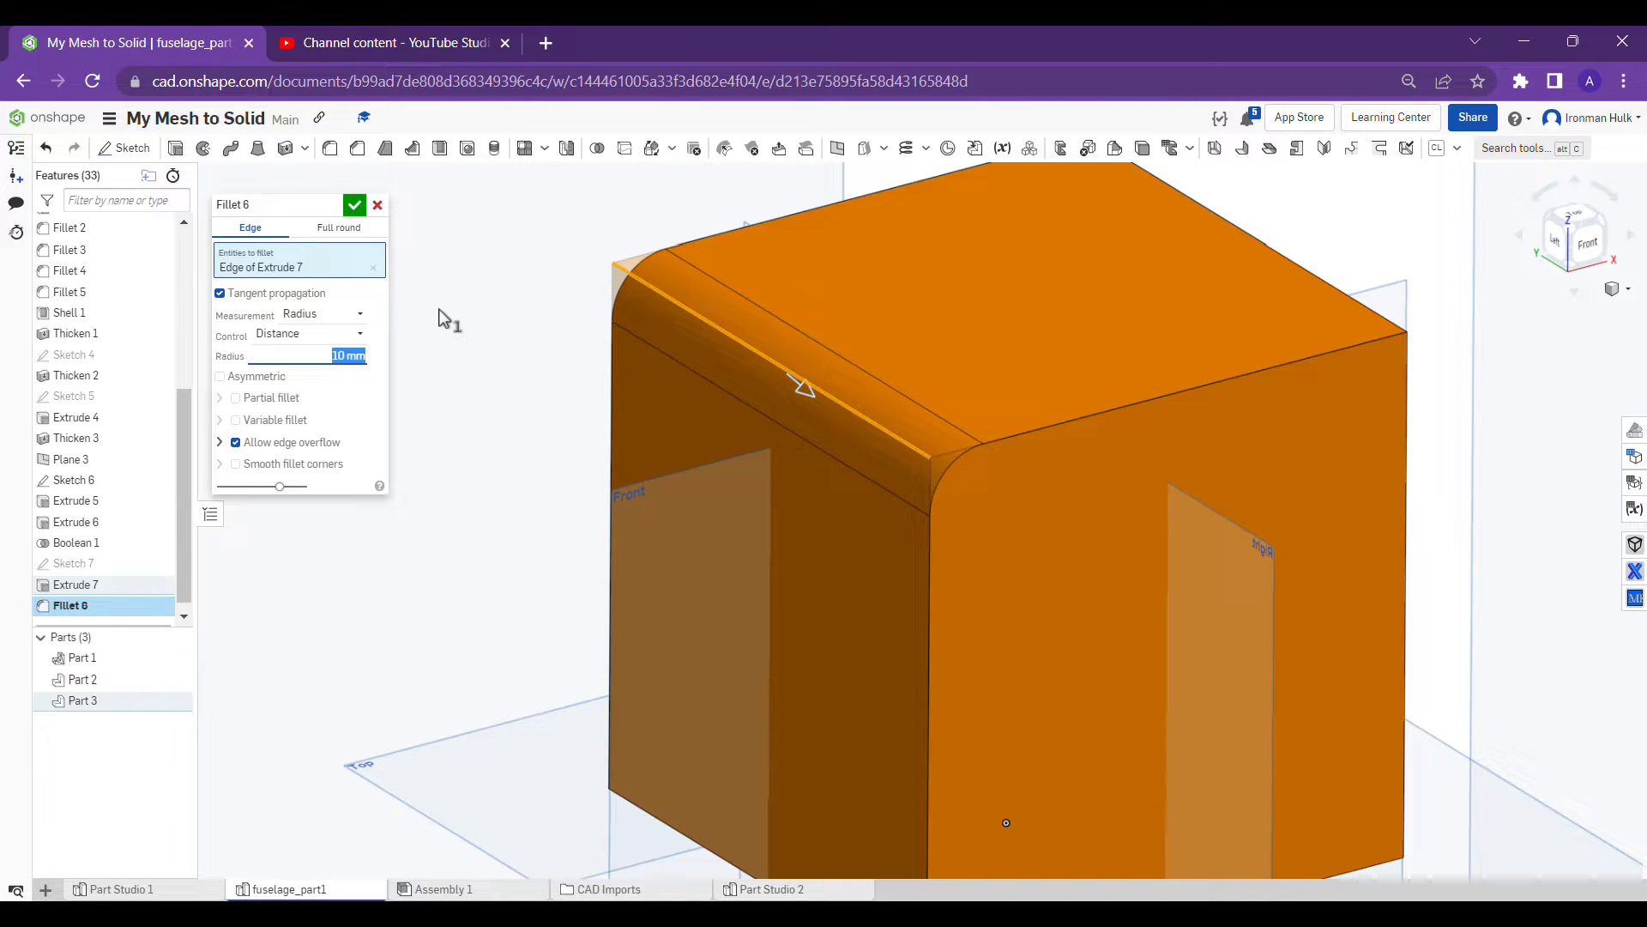
left_click(360, 318)
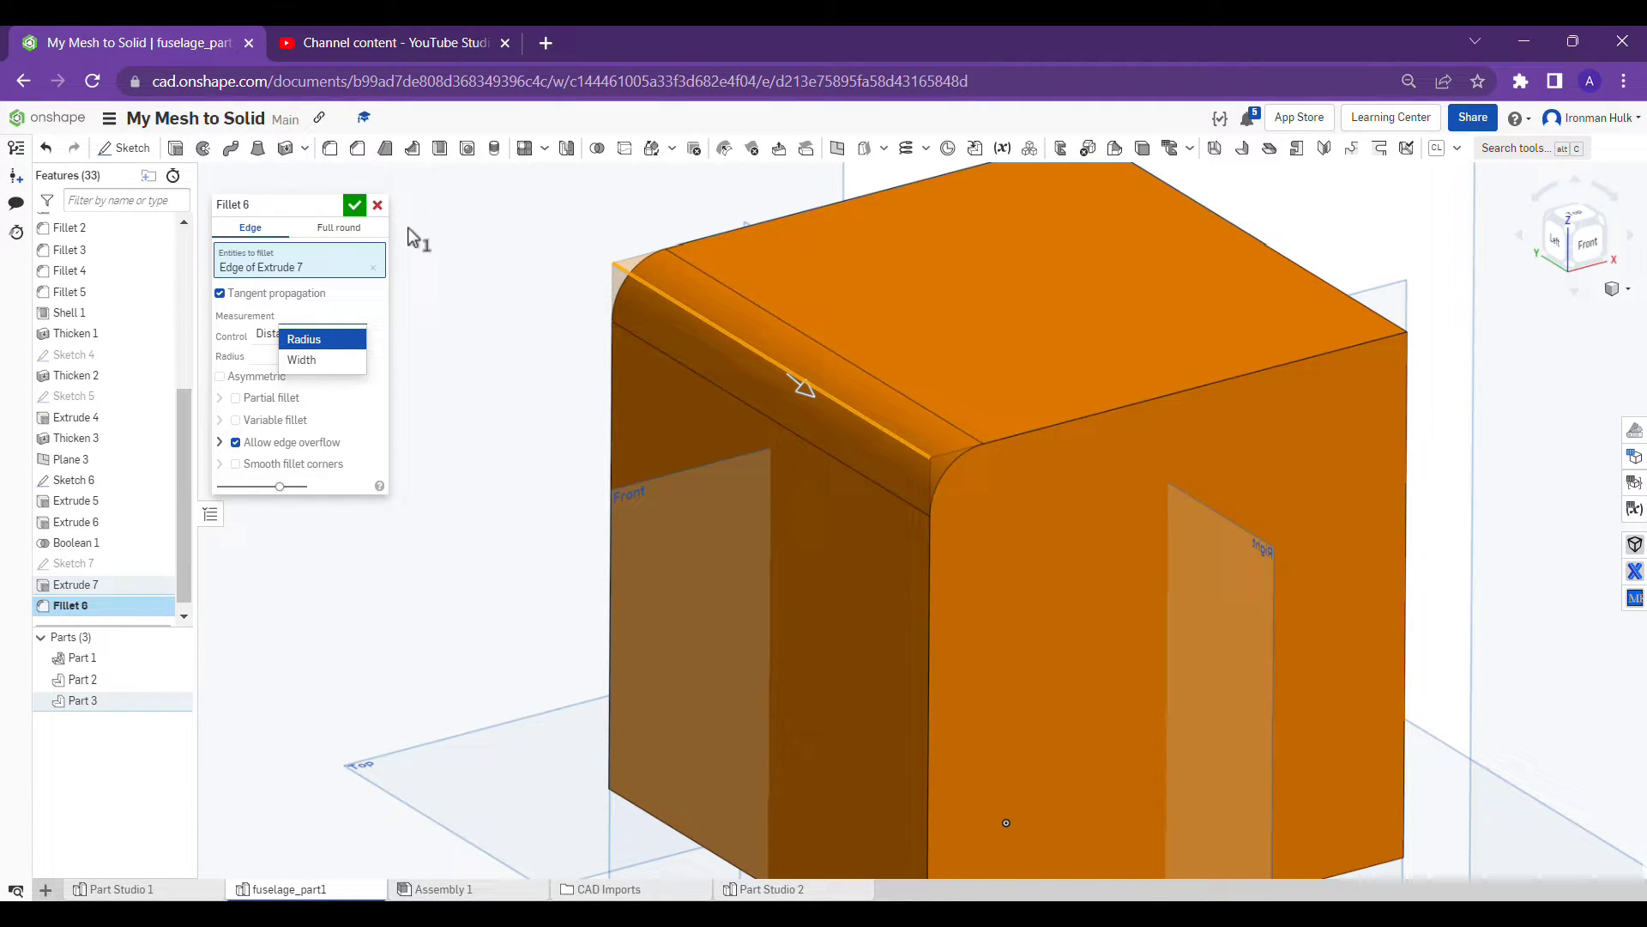
left_click(301, 360)
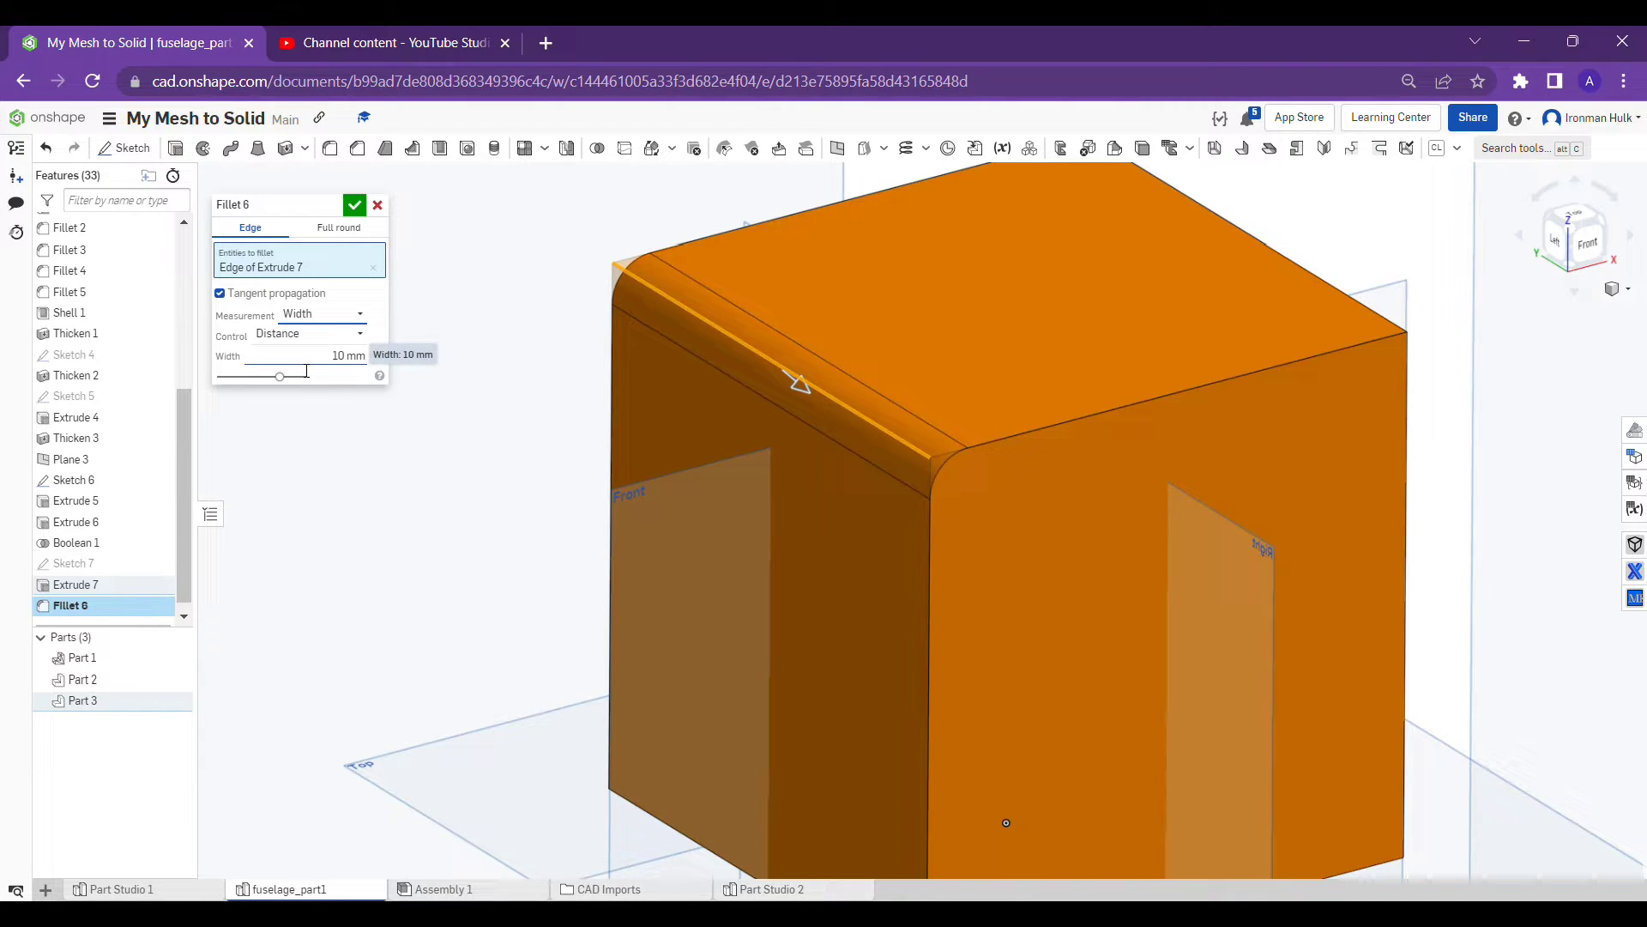
left_click(358, 320)
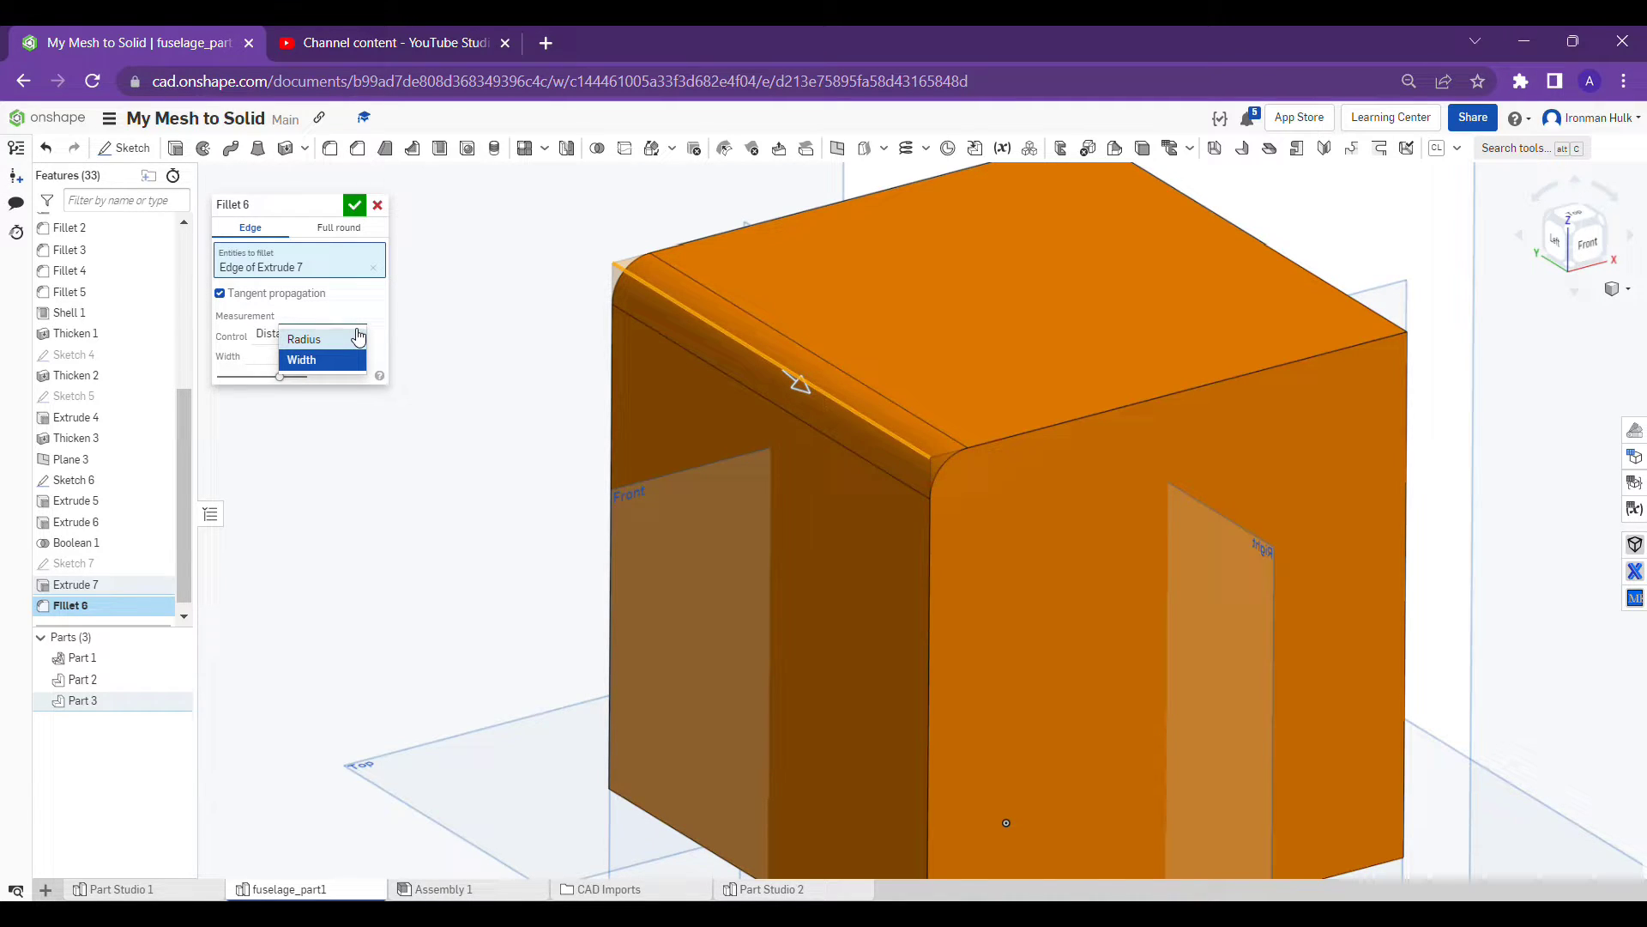
left_click(359, 338)
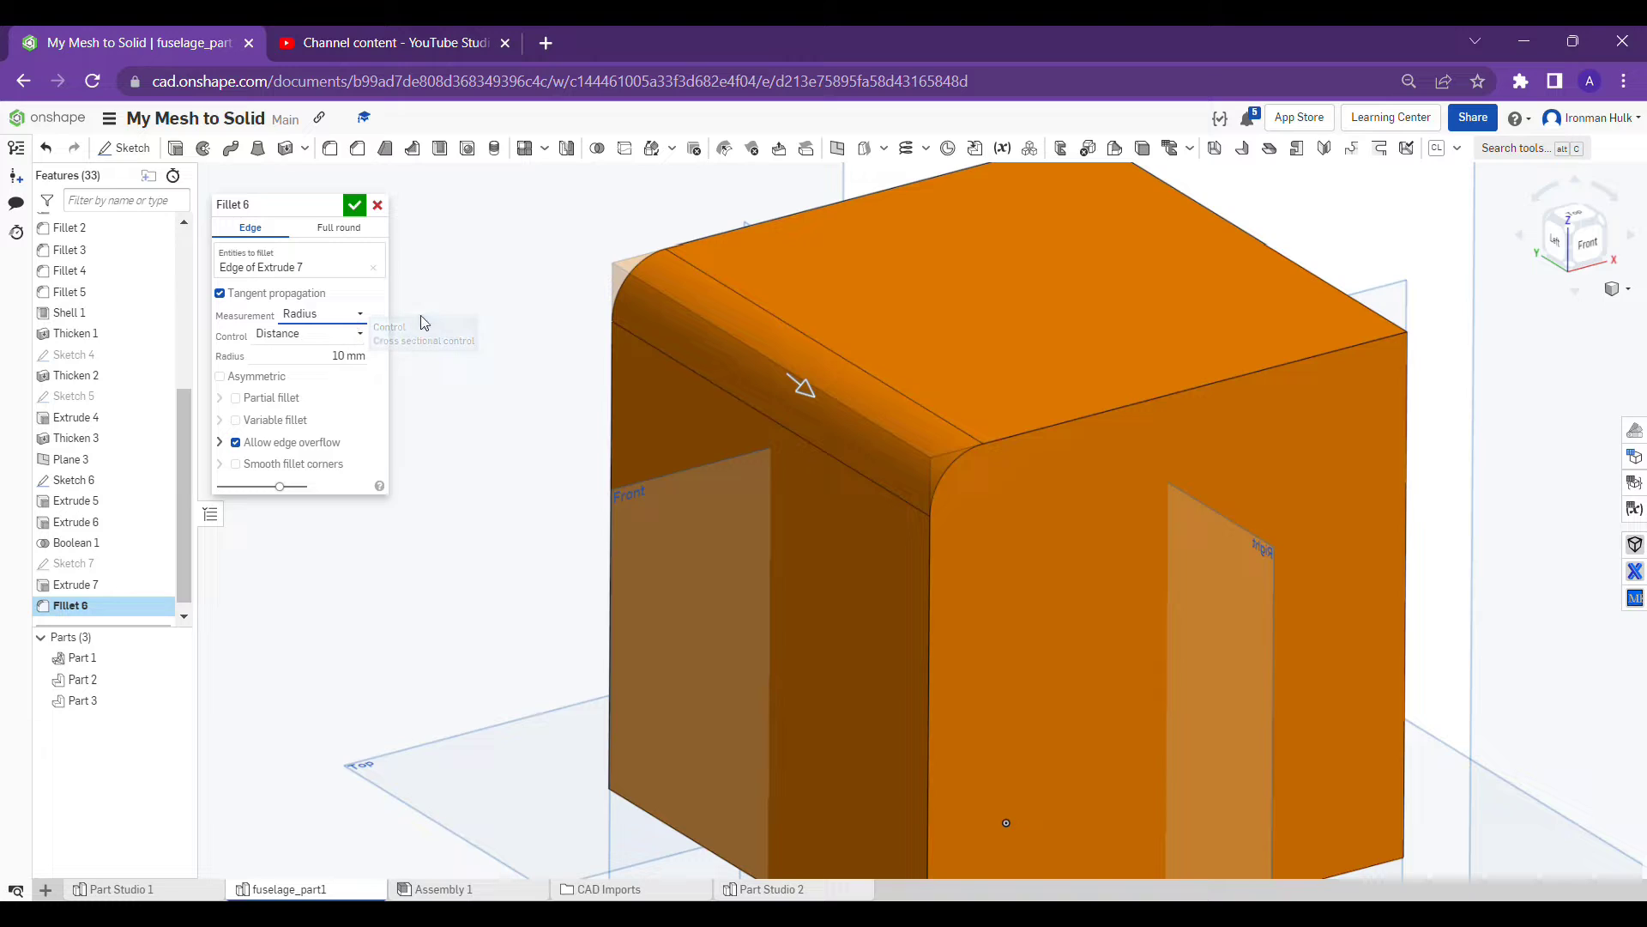
Change the fillet's cross-section control to Conic and view its profile from the front
left_click(359, 339)
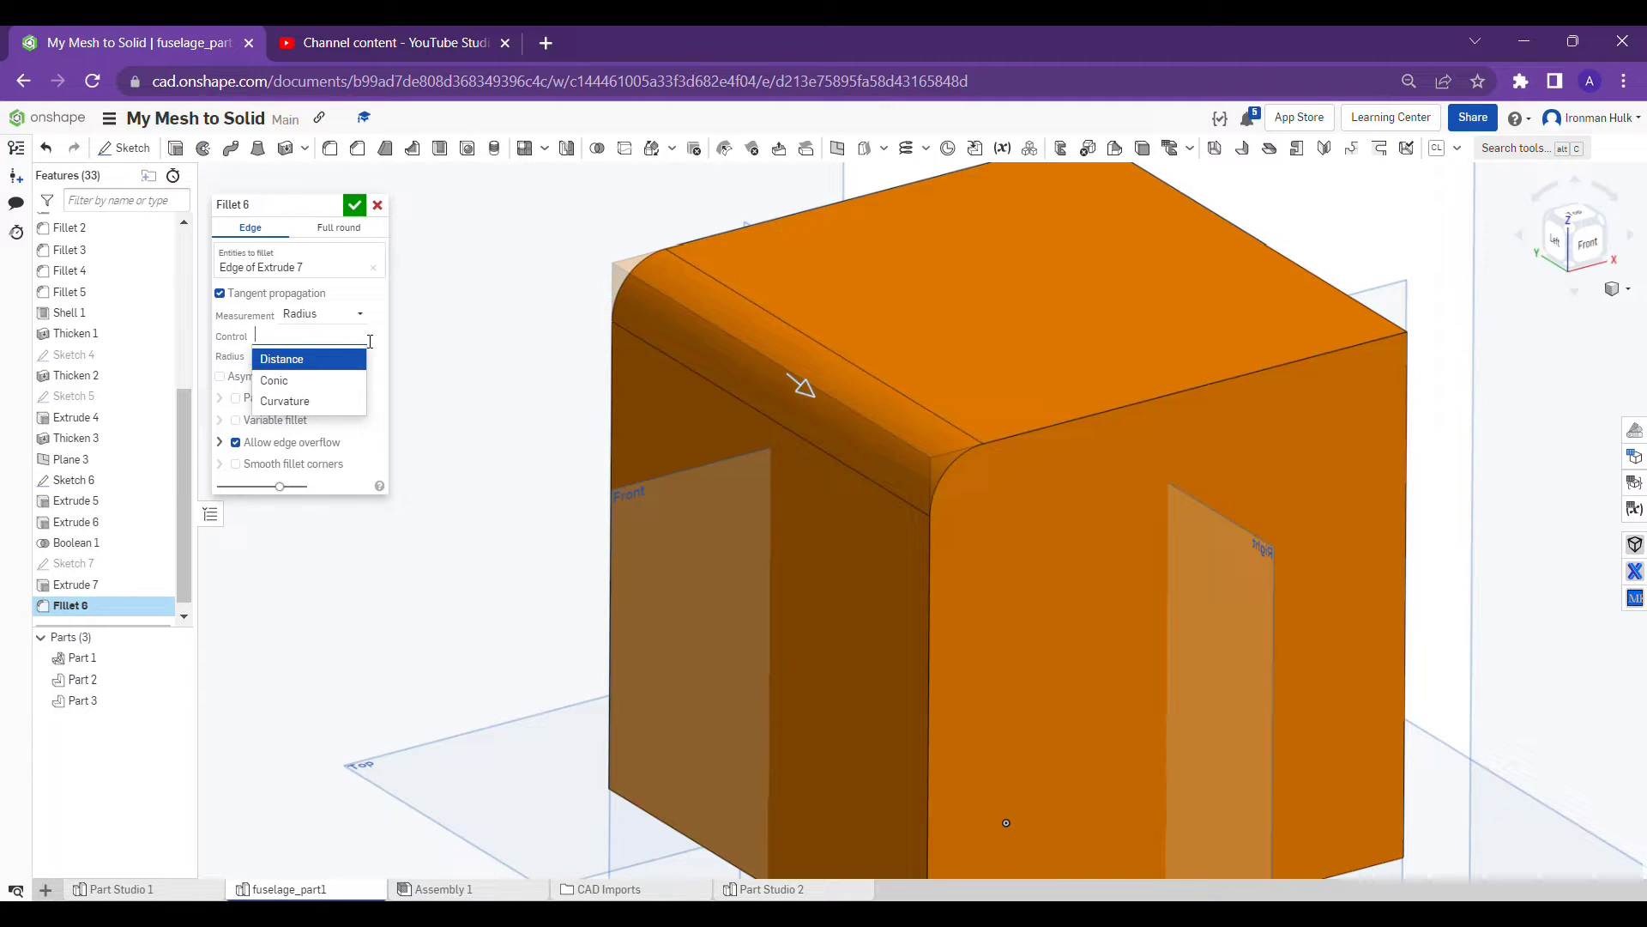
left_click(465, 343)
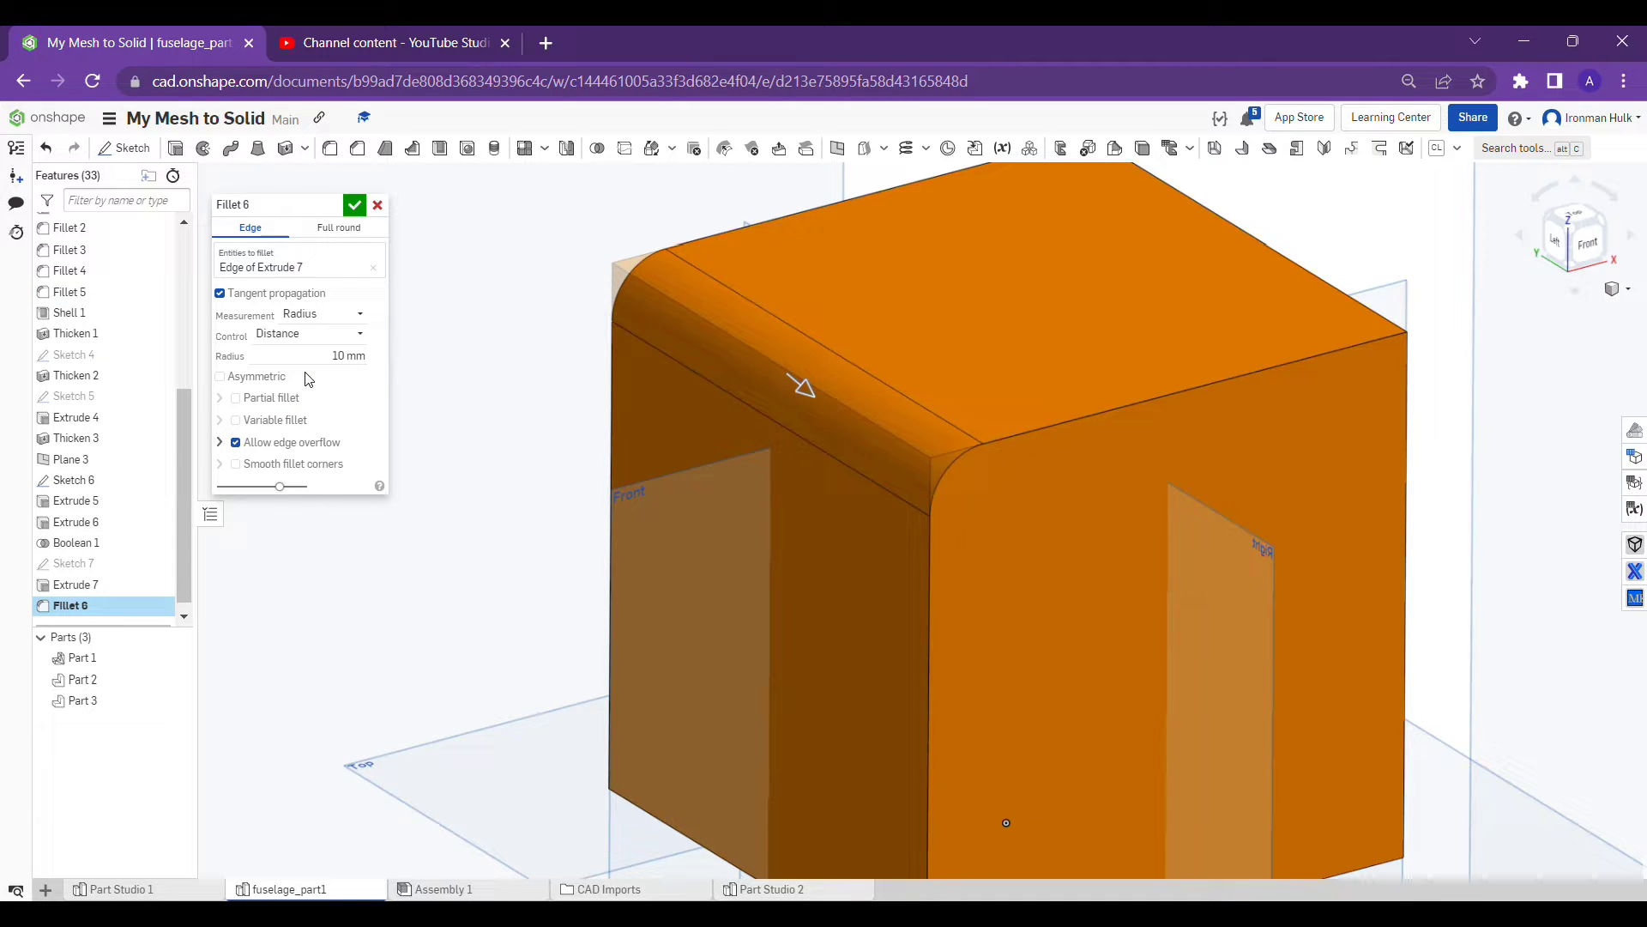
left_click(337, 338)
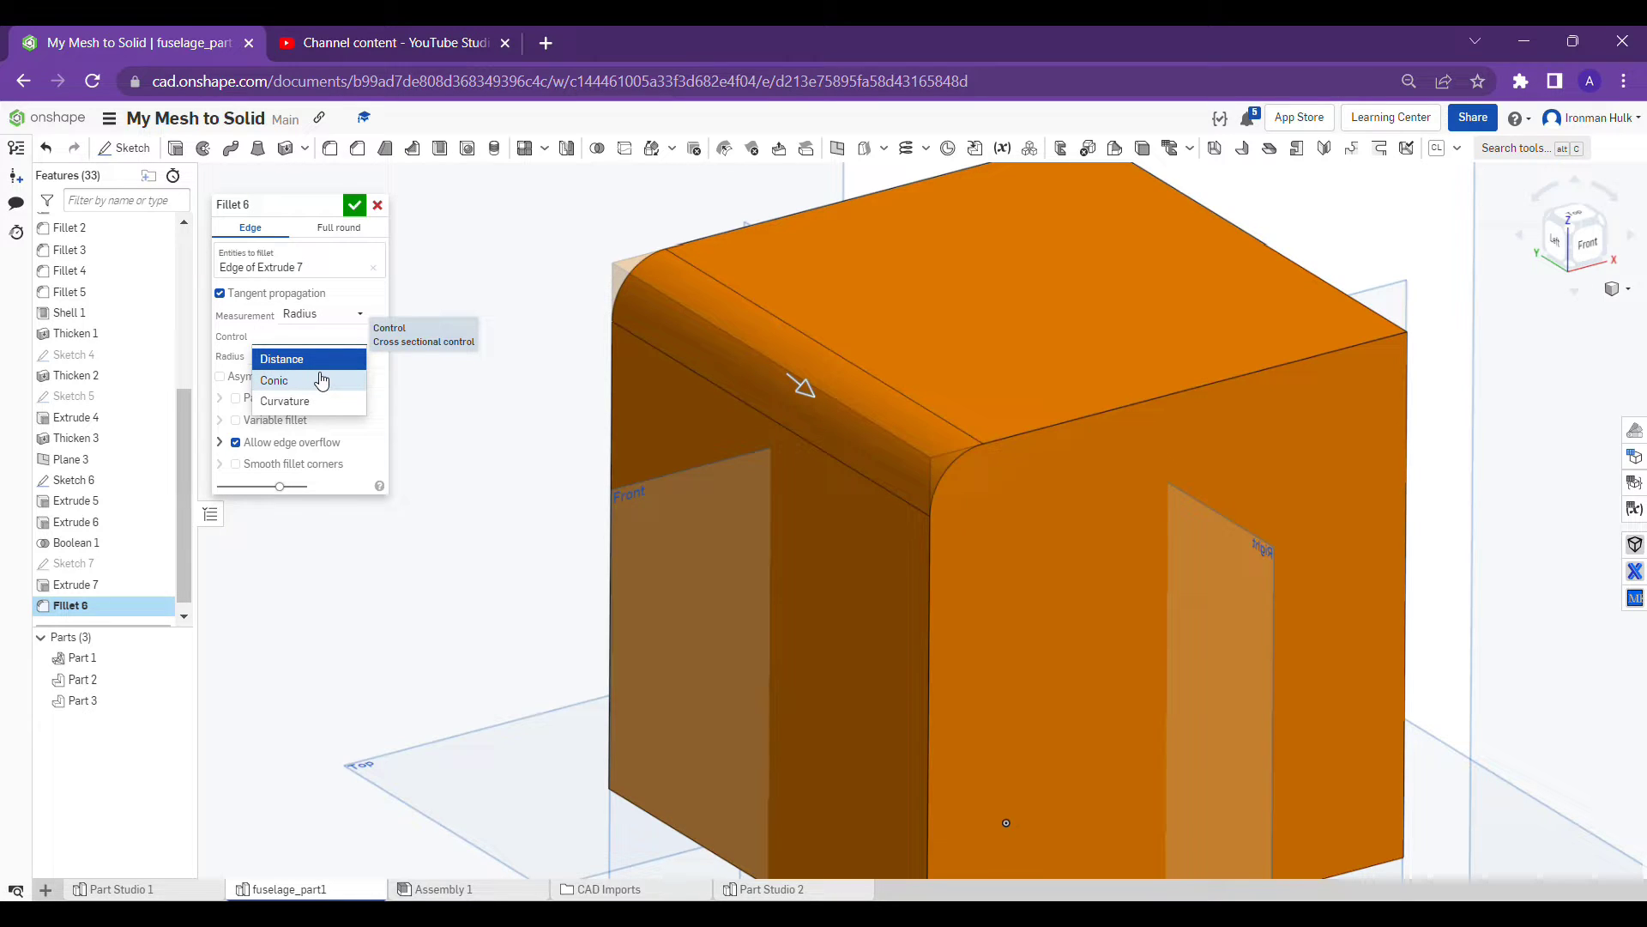
left_click(321, 380)
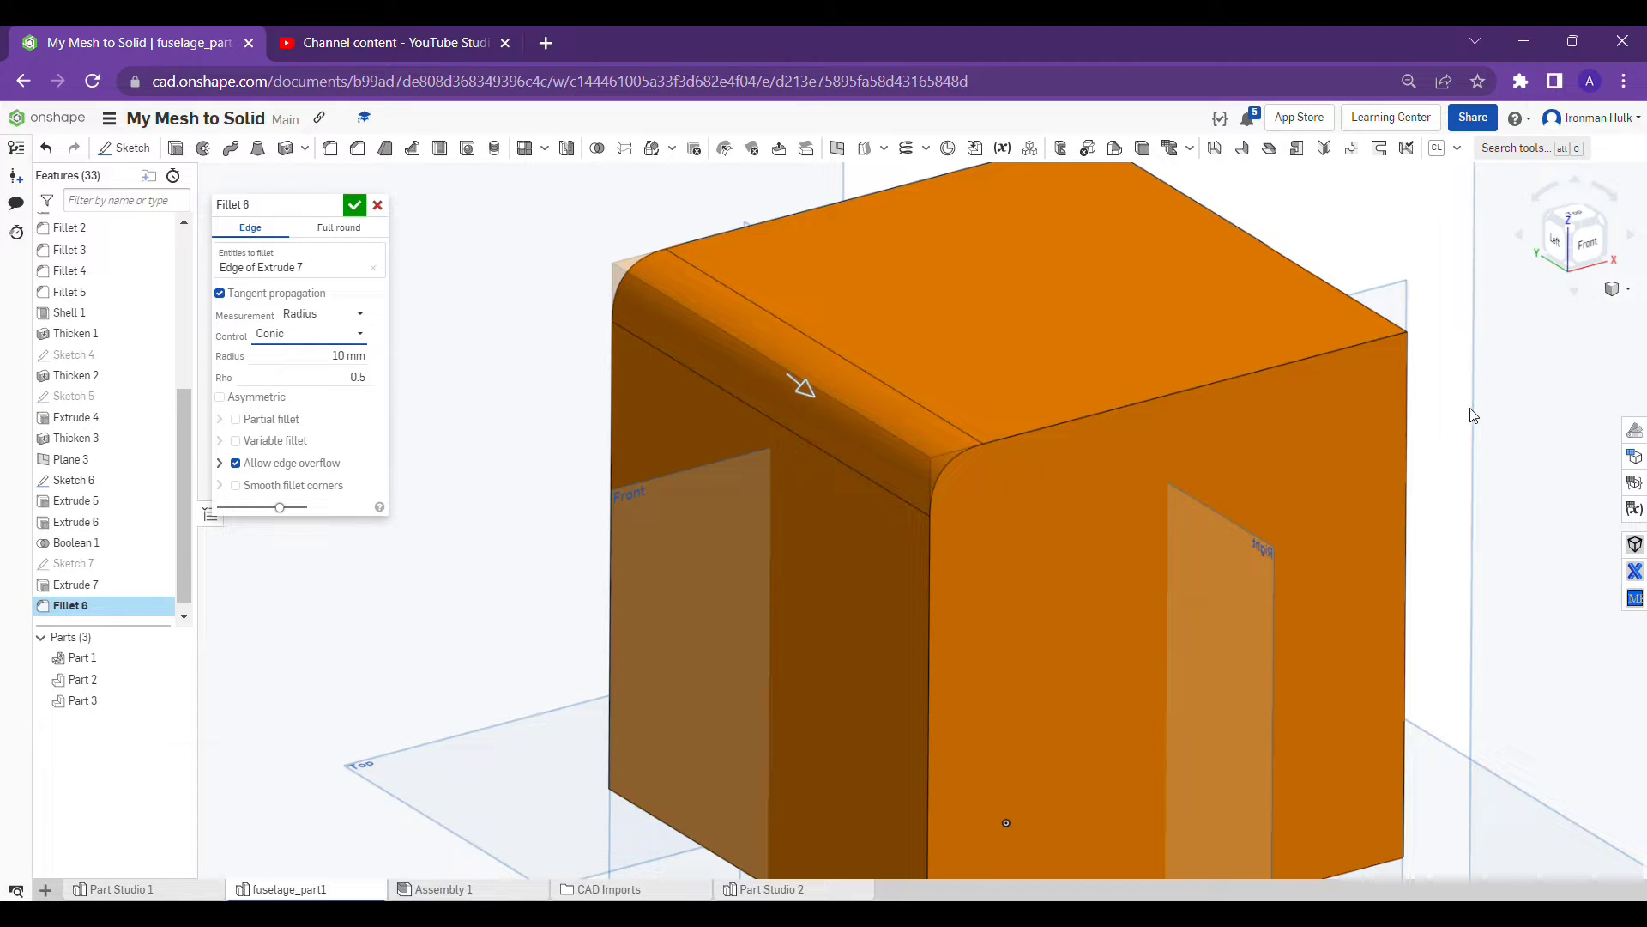
key("shift+1")
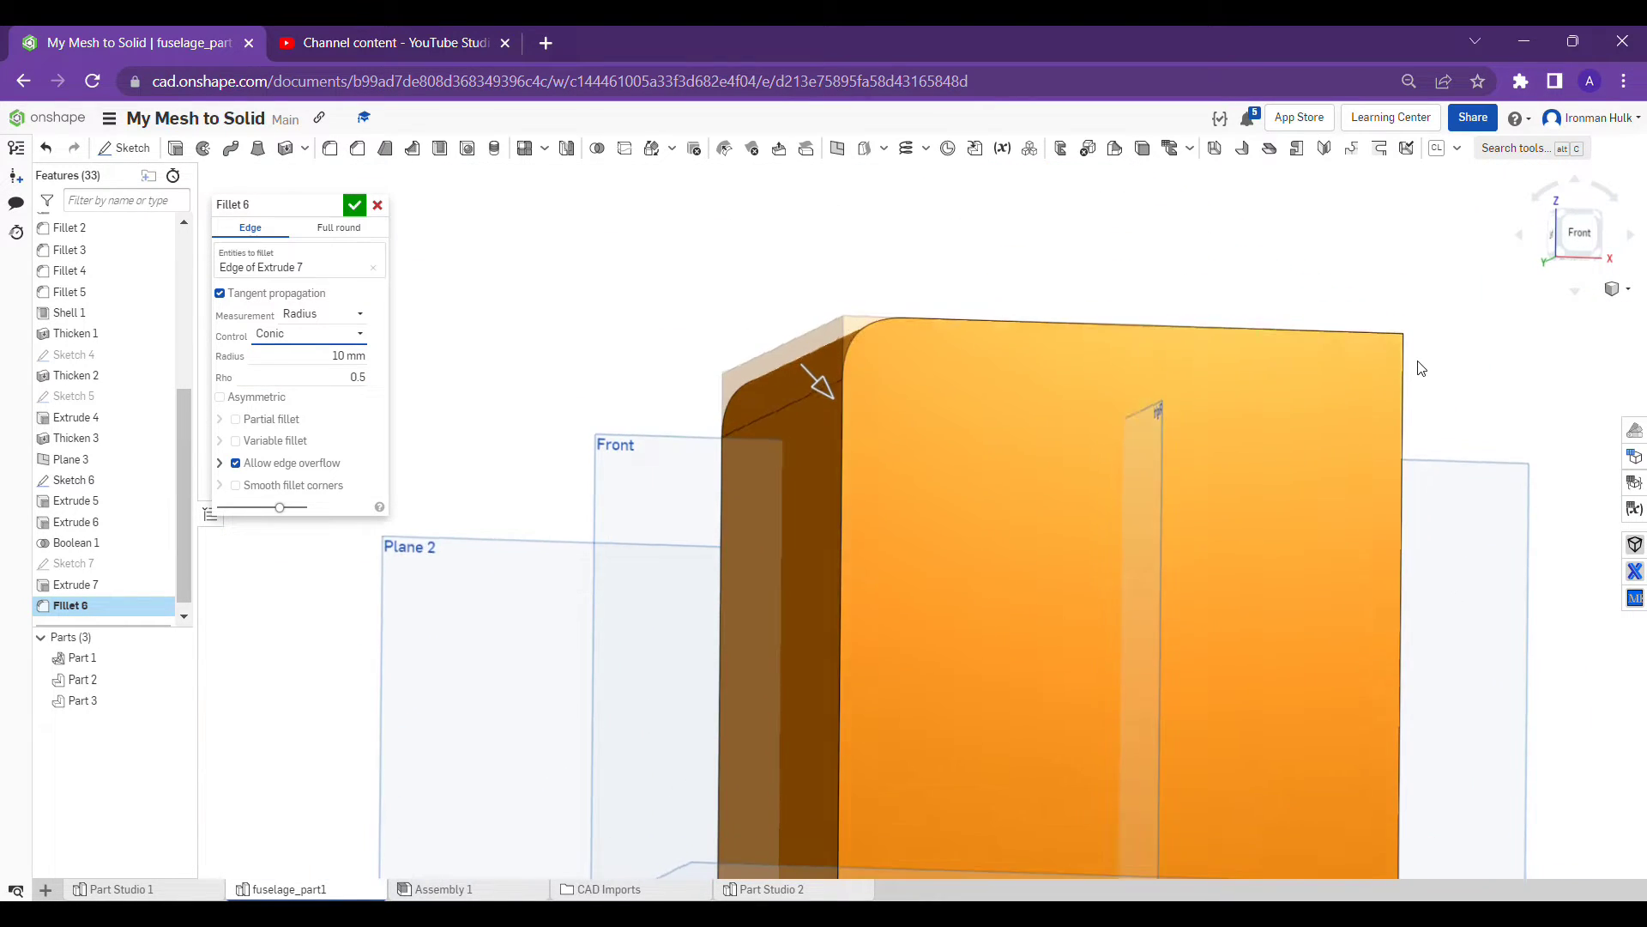
left_click(1580, 245)
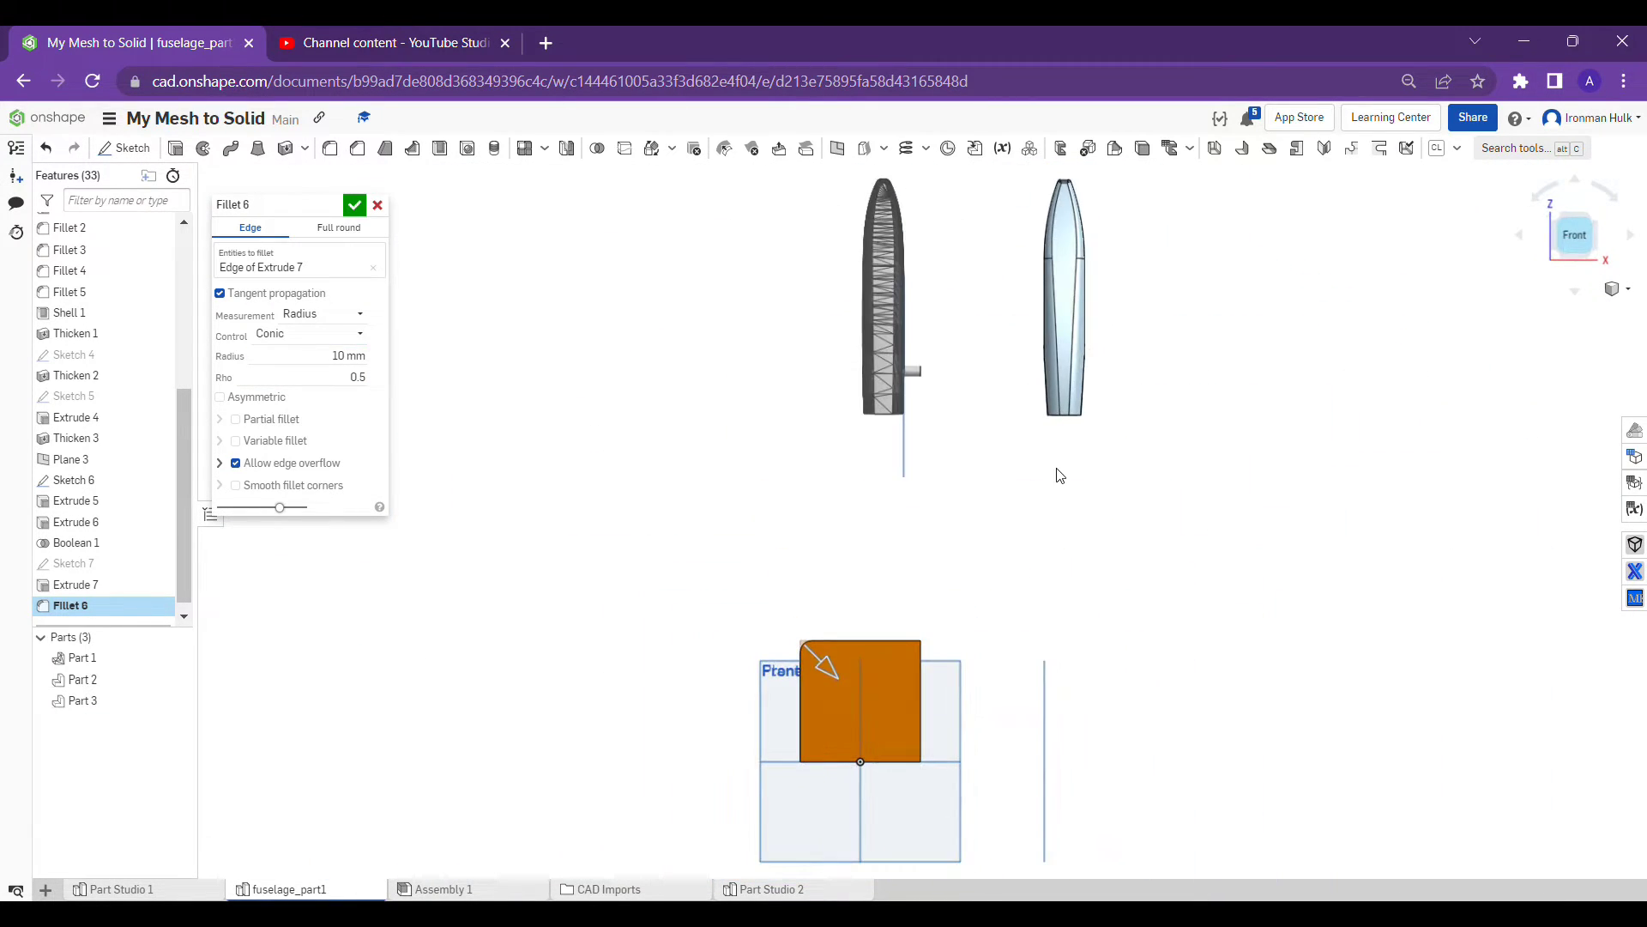
scroll(833, 691, "up", 5)
scroll(833, 697, "up", 5)
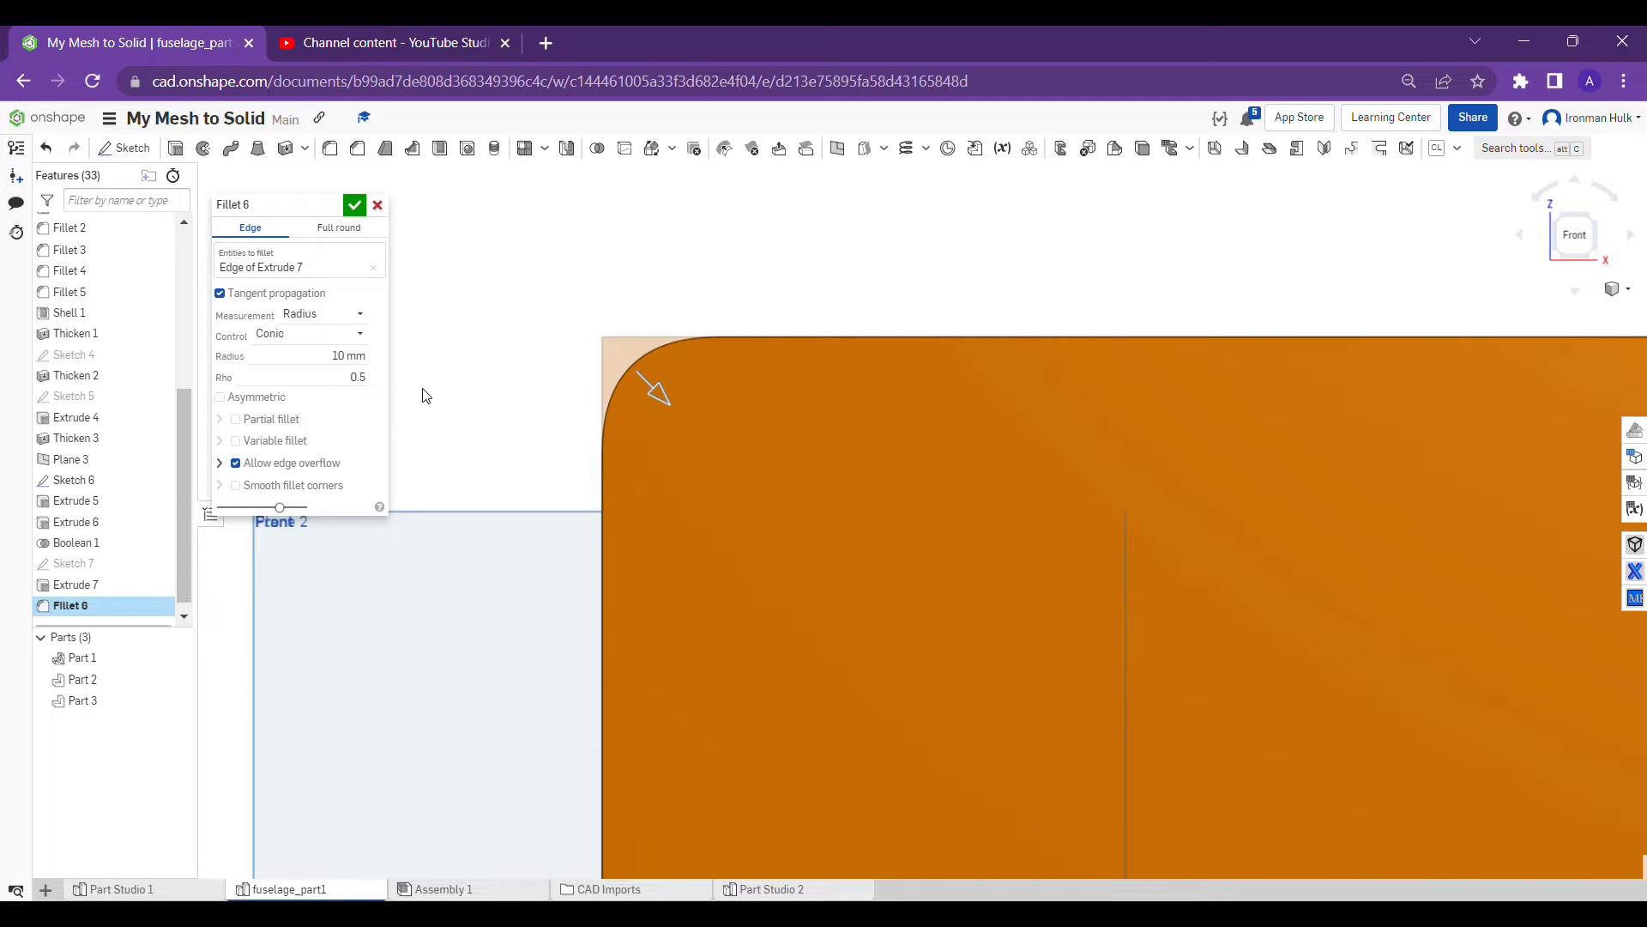
Set the conic fillet's Rho to 0.9 and inspect the corner profile up close
left_click(330, 380)
type("0.9")
key("Return")
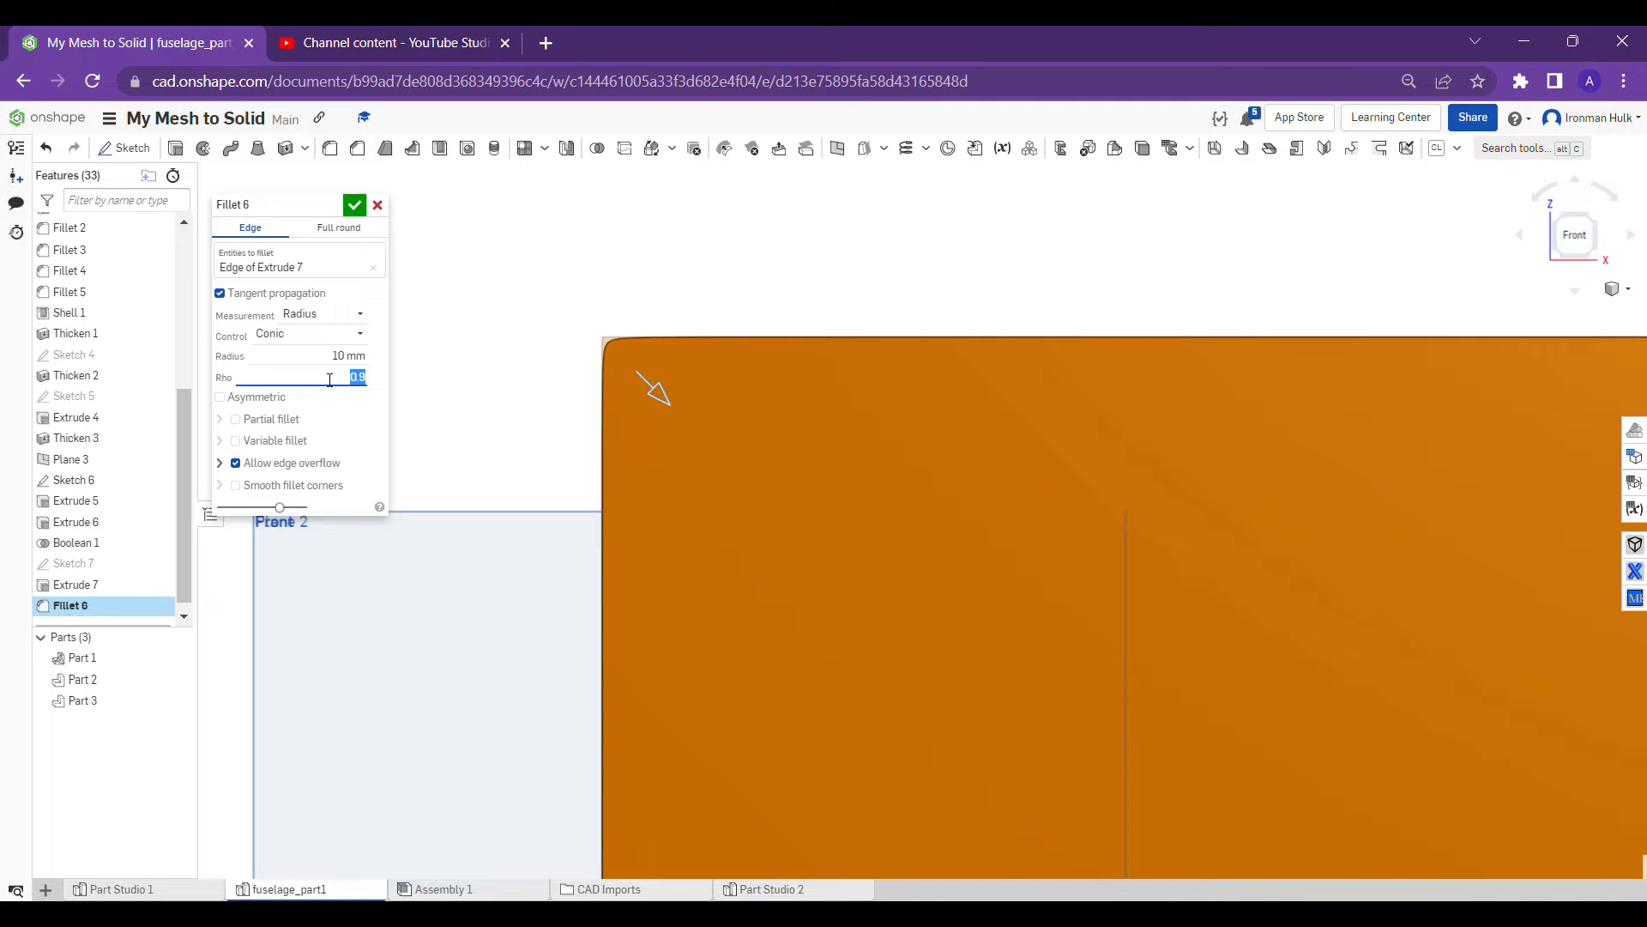
scroll(615, 331, "up", 5)
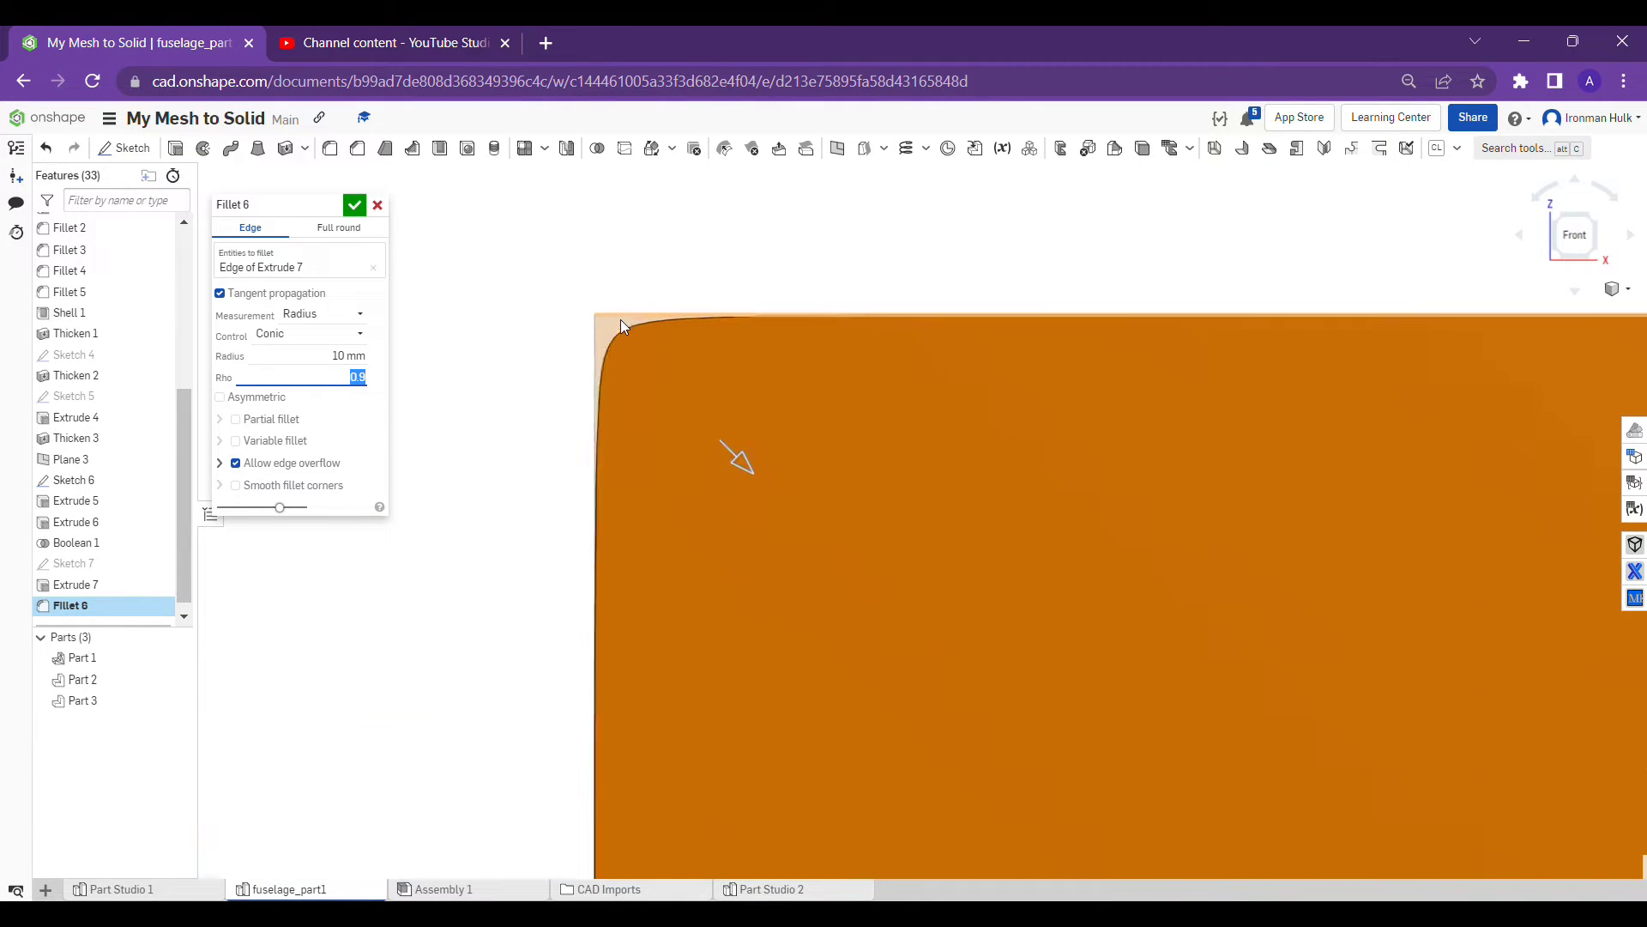
scroll(620, 319, "down", 5)
Set the fillet's radius to 20 mm
left_click(309, 362)
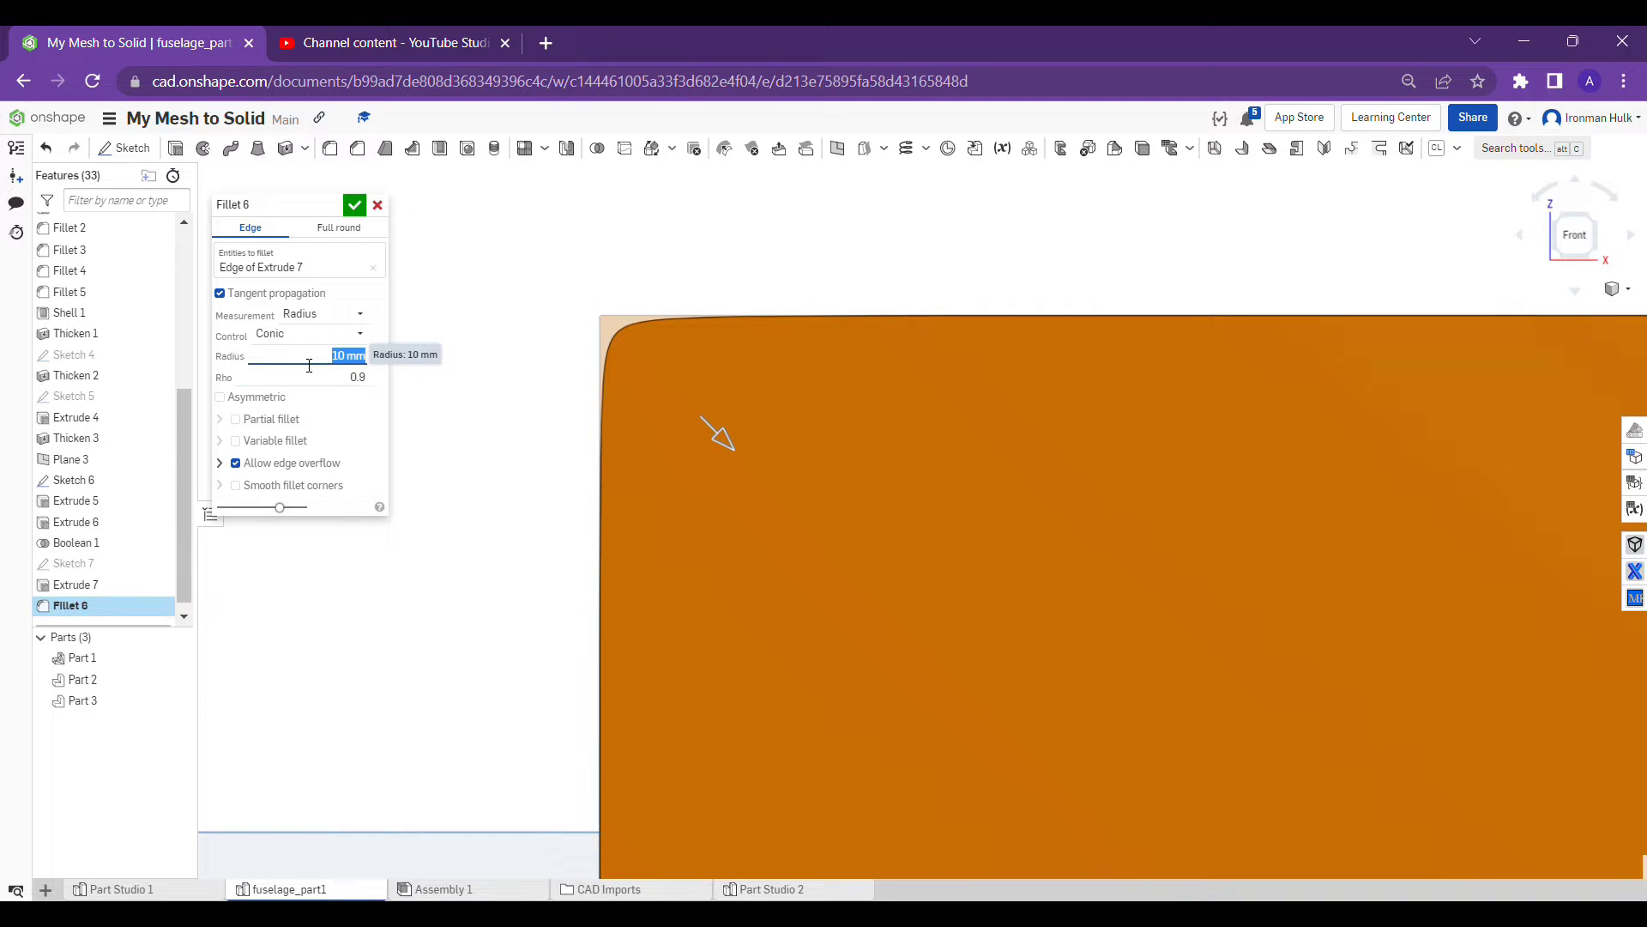
type("20")
key("Return")
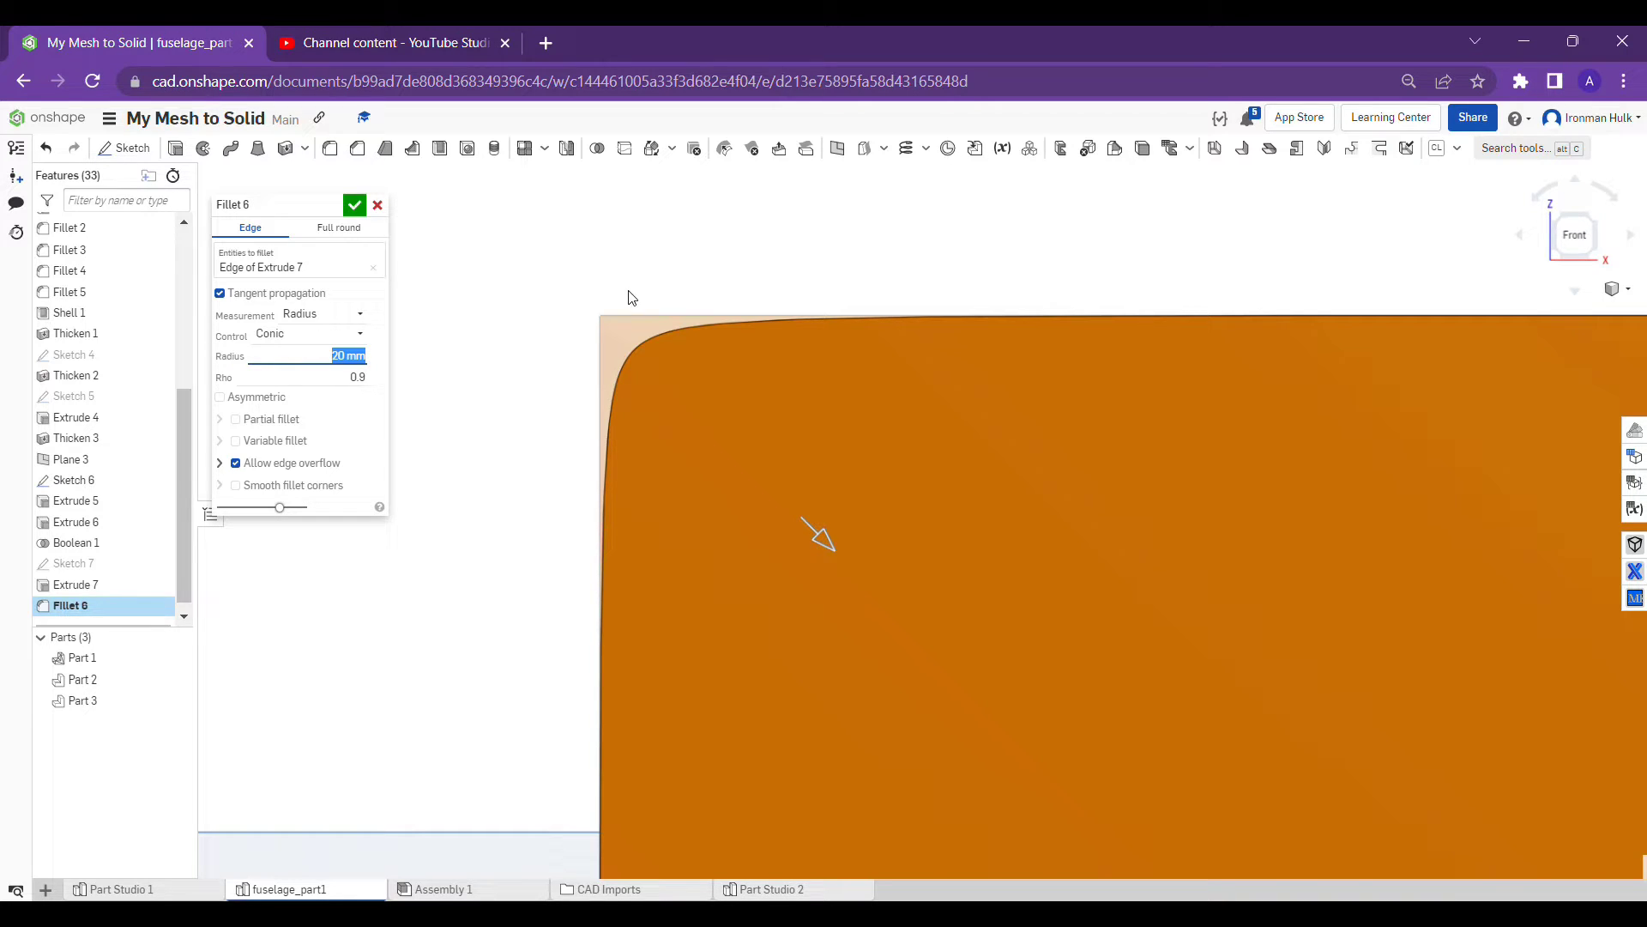
Switch the fillet's cross-section control to Curvature
left_click(363, 336)
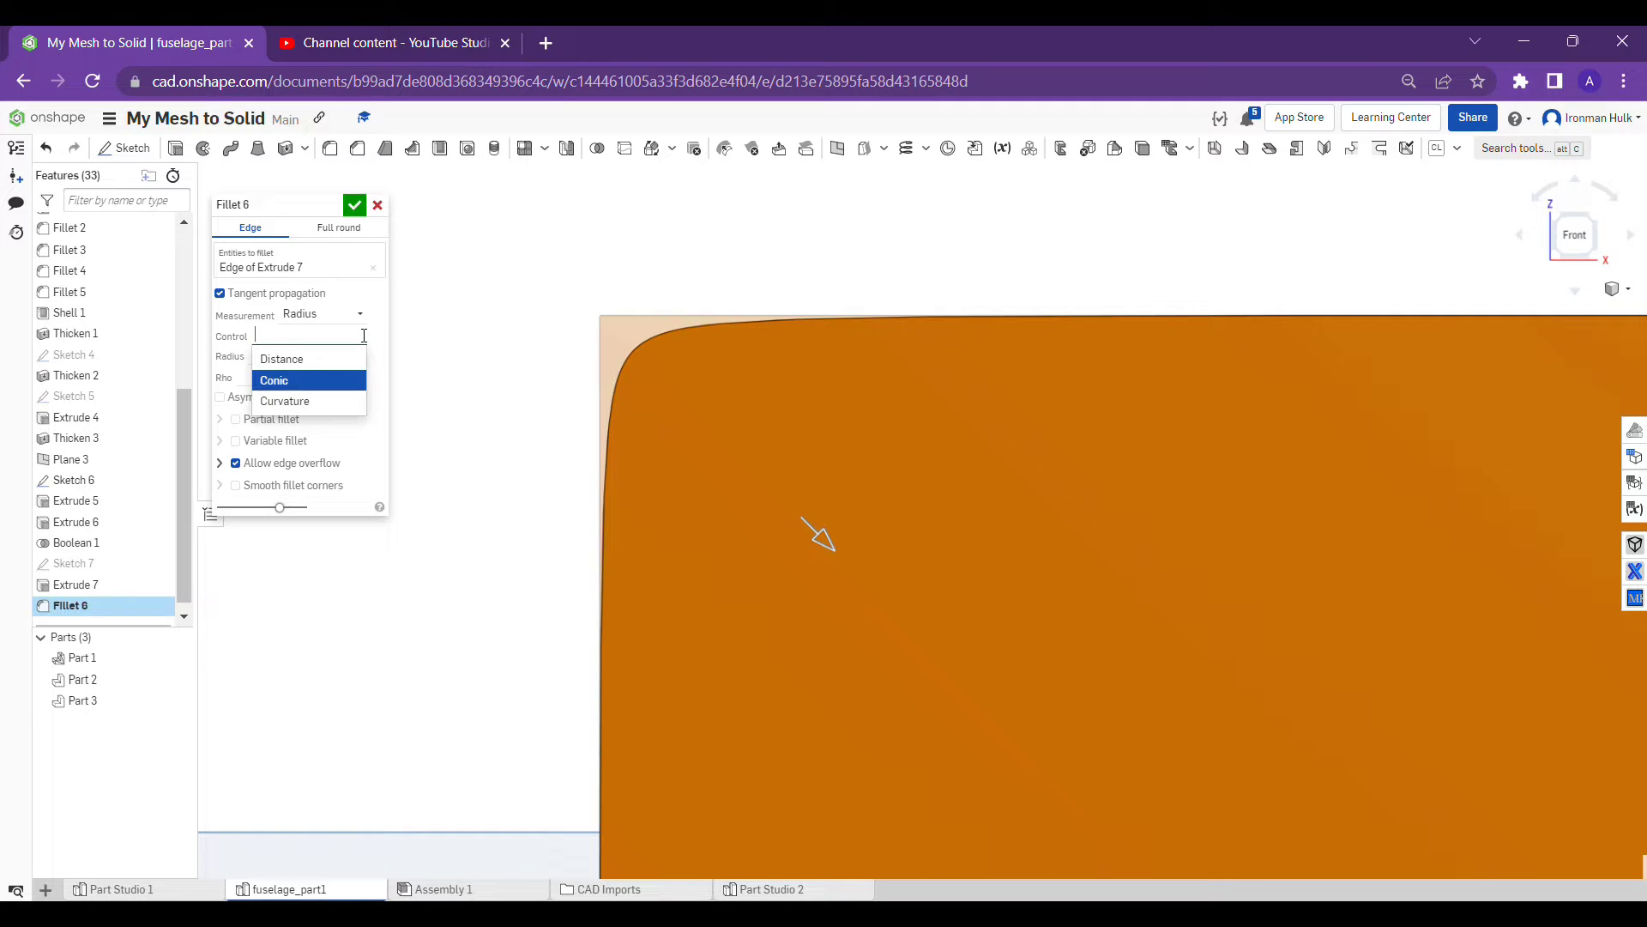
left_click(309, 400)
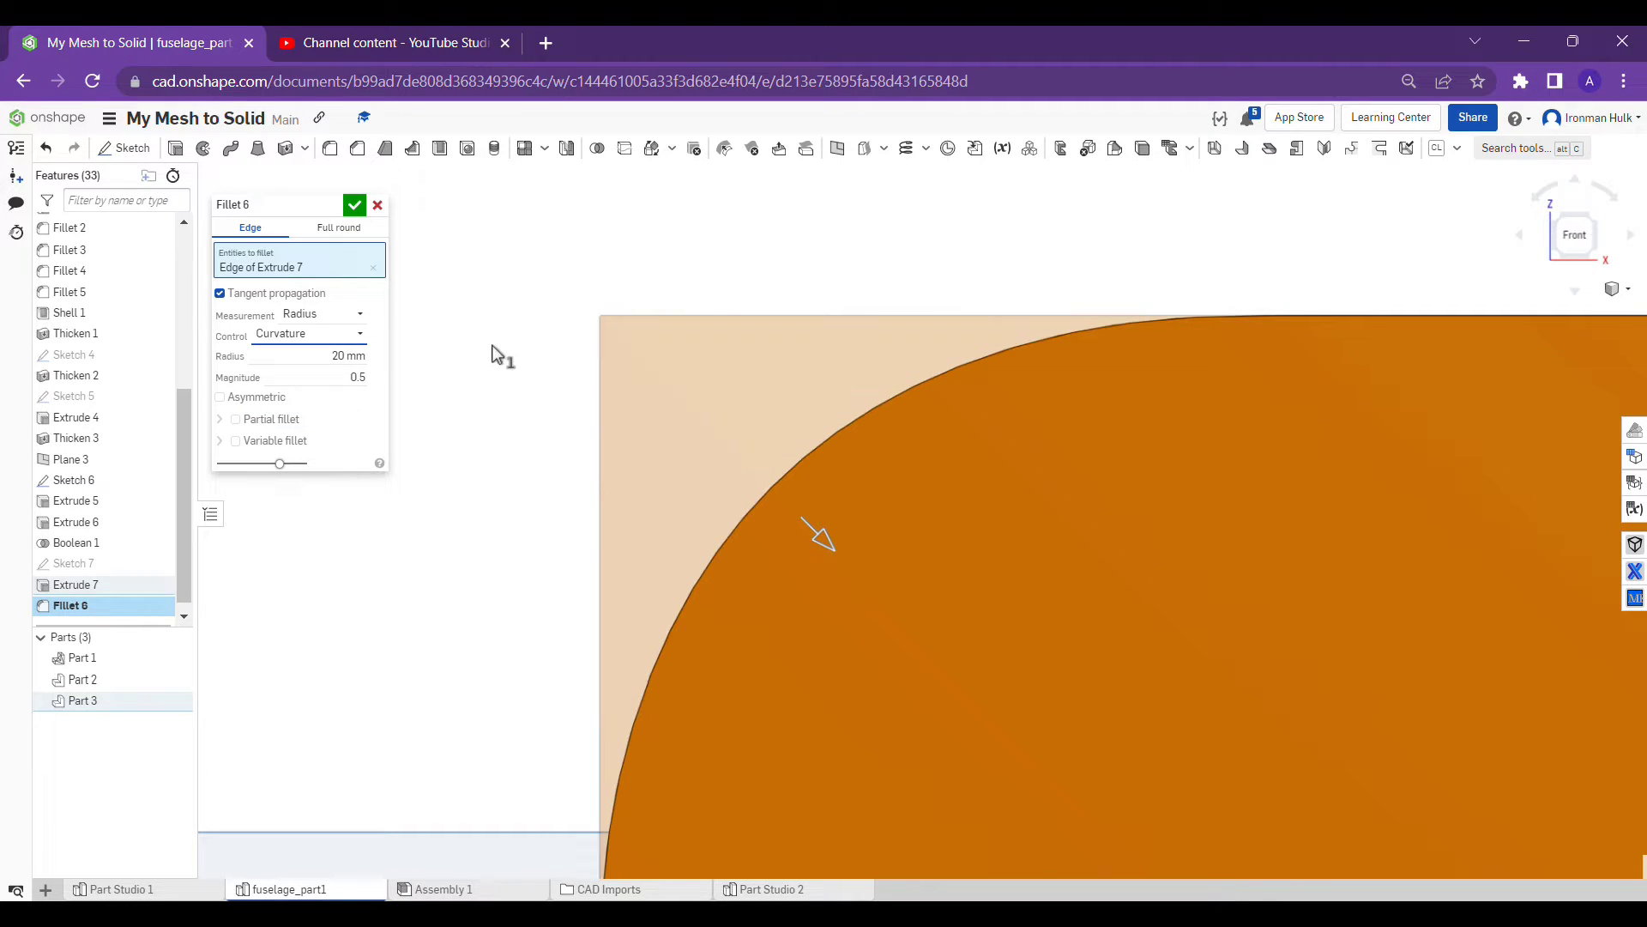
scroll(495, 353, "down", 3)
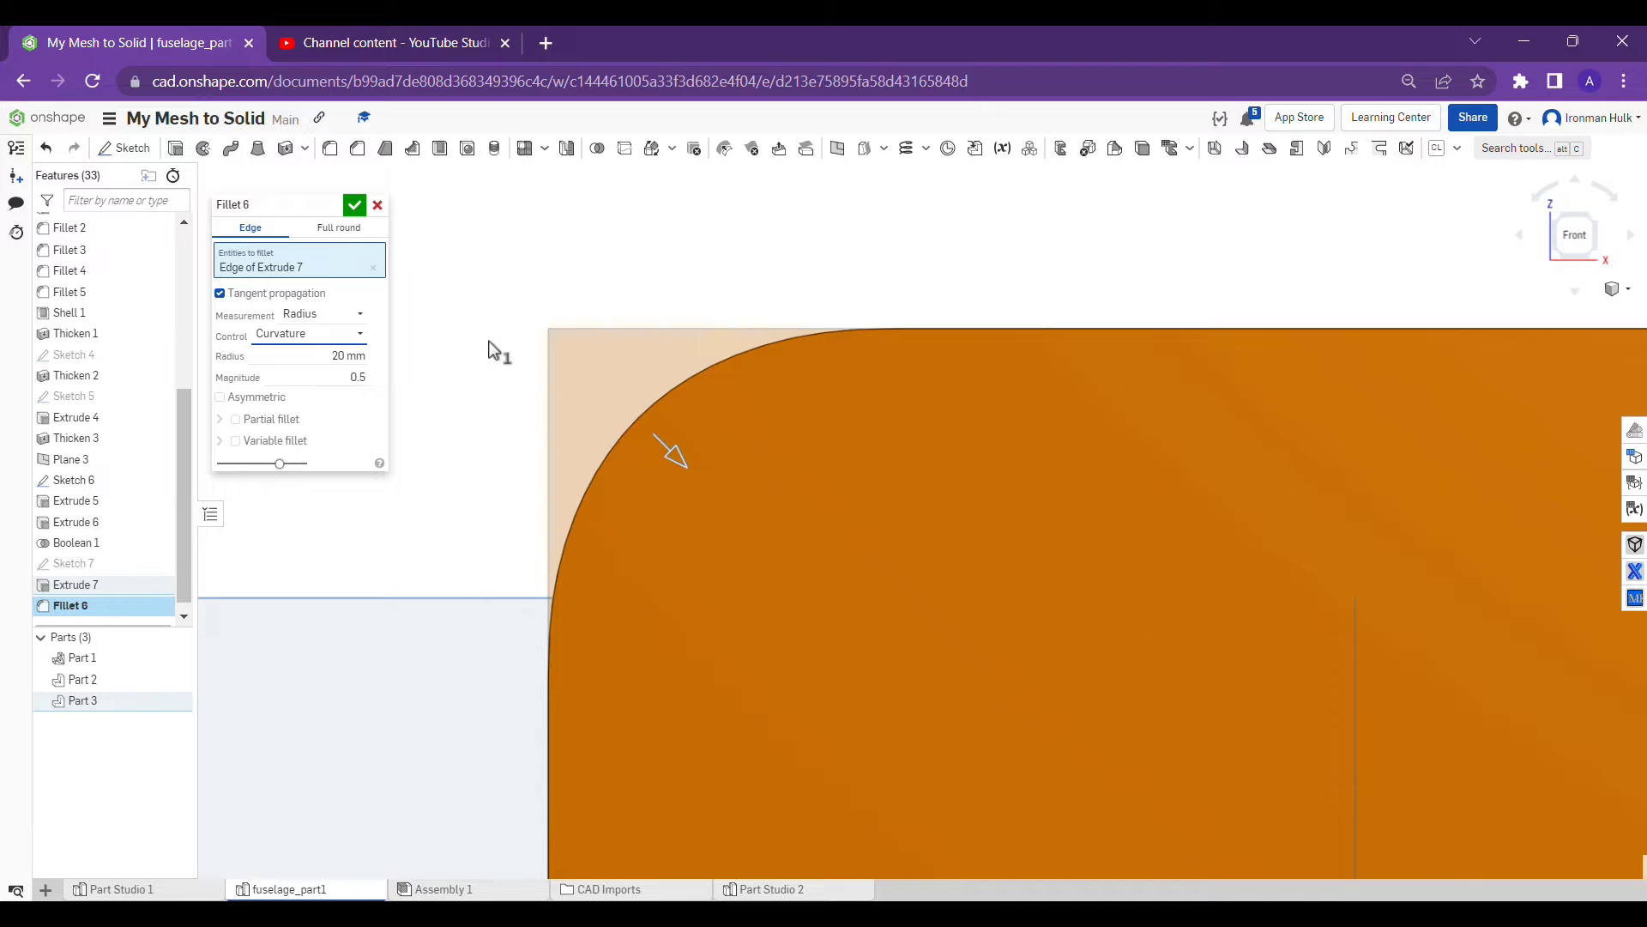
Set the curvature-controlled fillet's Magnitude to 0.9
left_click(339, 385)
type("0.9")
key("Return")
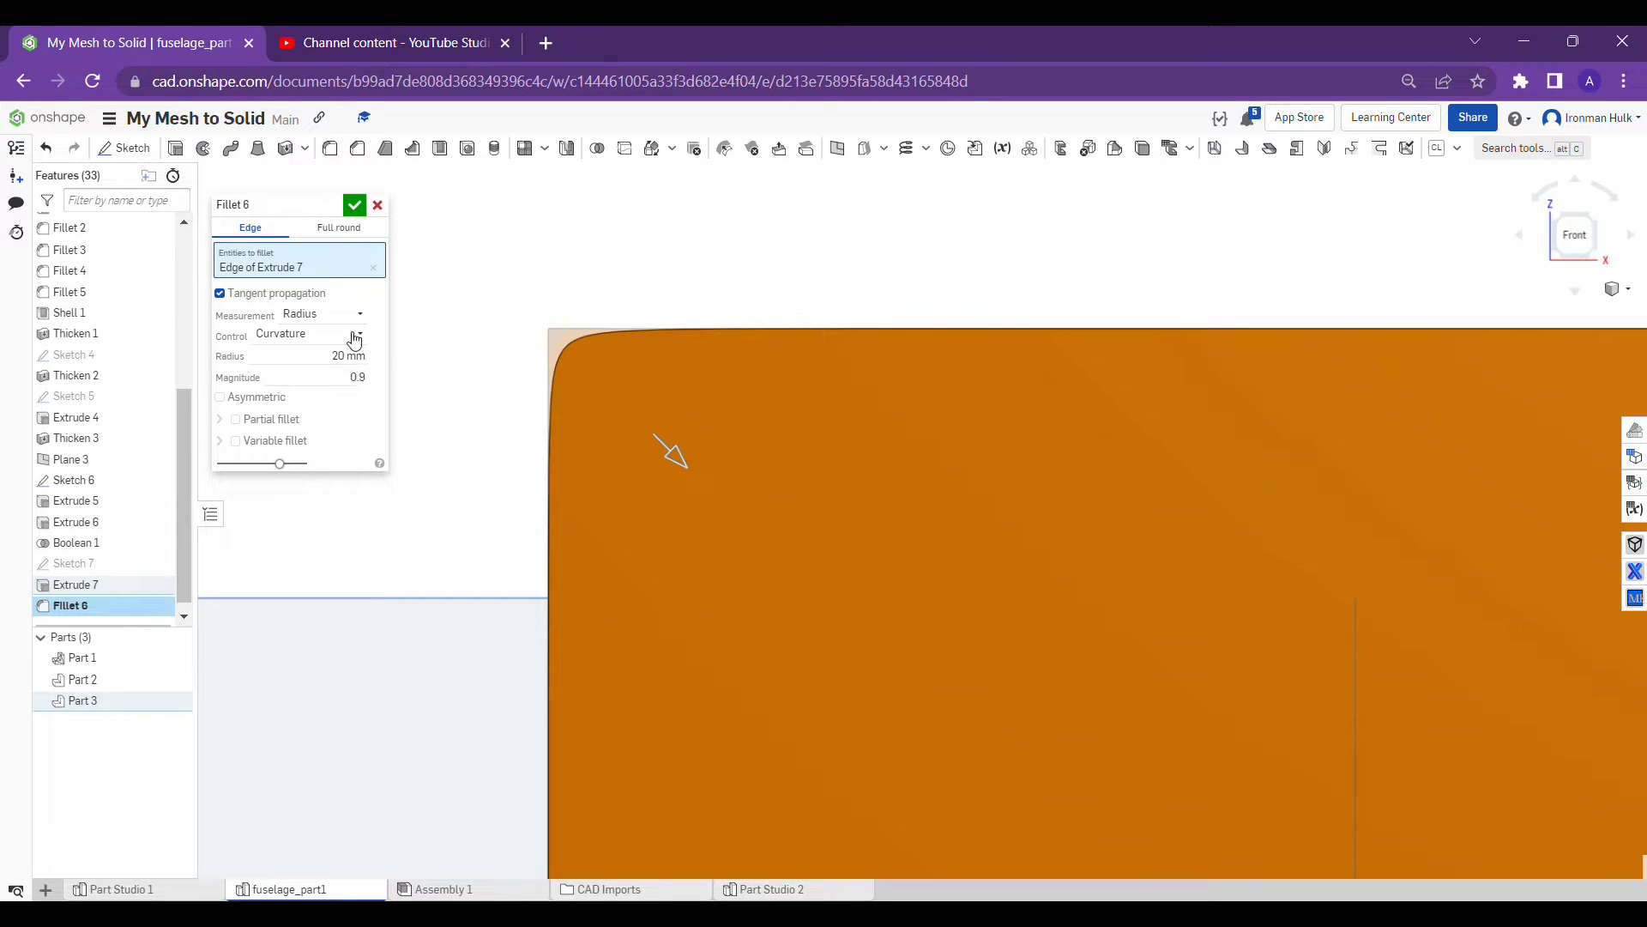
Alternate the fillet's cross-section control between Conic and Curvature to compare the corner profiles at a value of 0.9
left_click(326, 334)
left_click(335, 379)
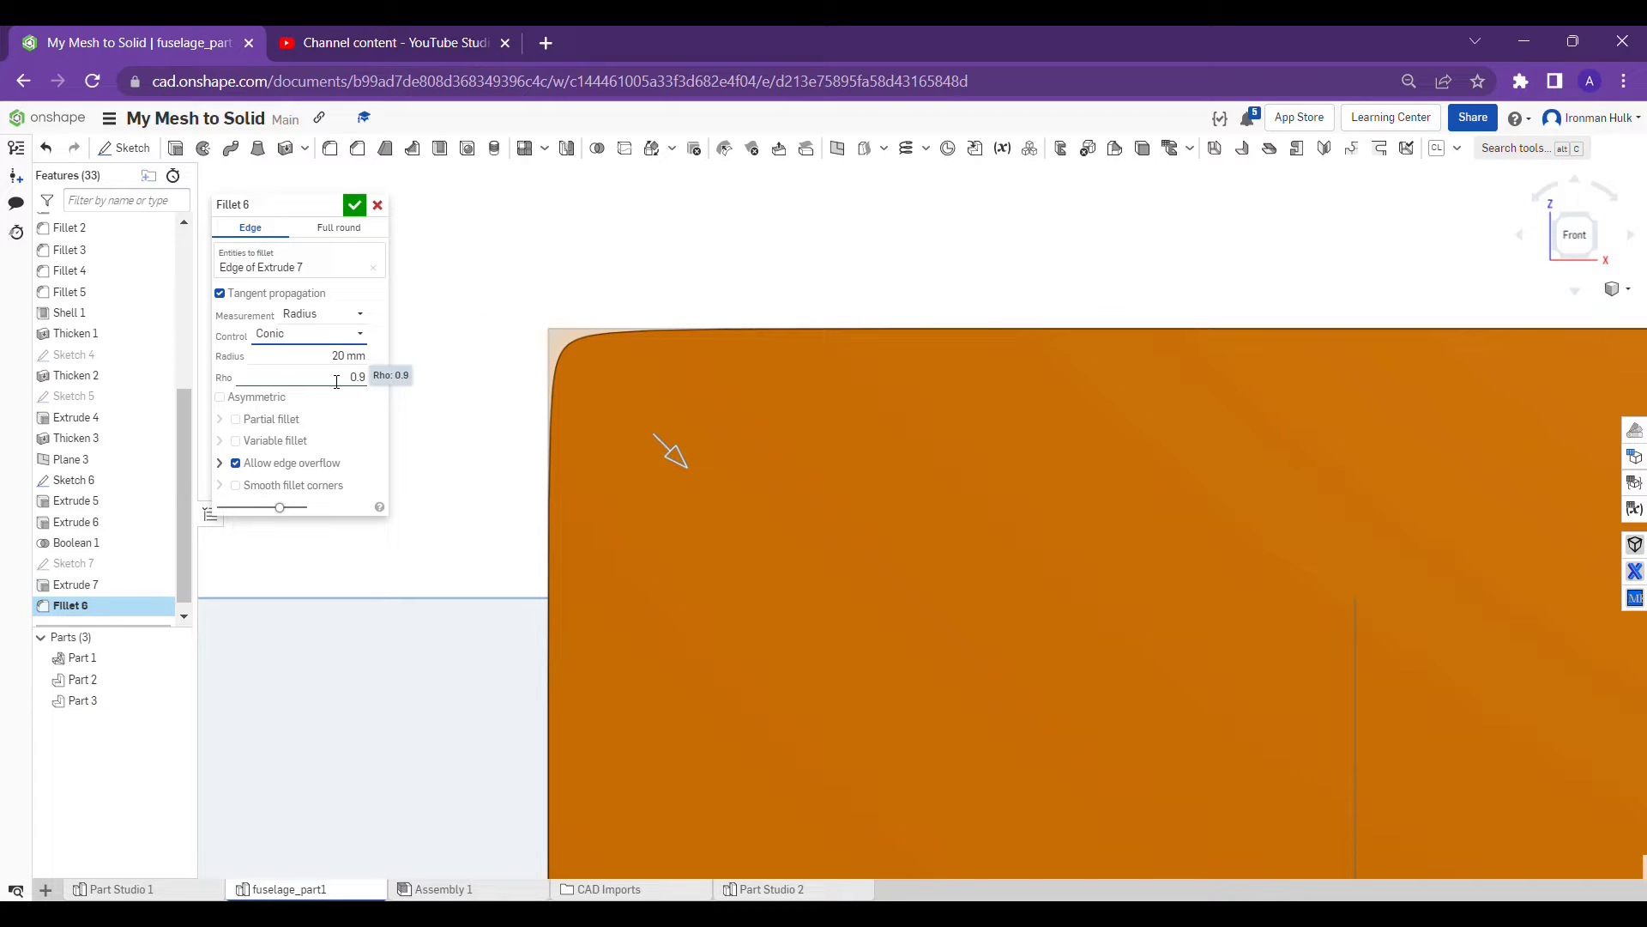
scroll(478, 367, "up", 5)
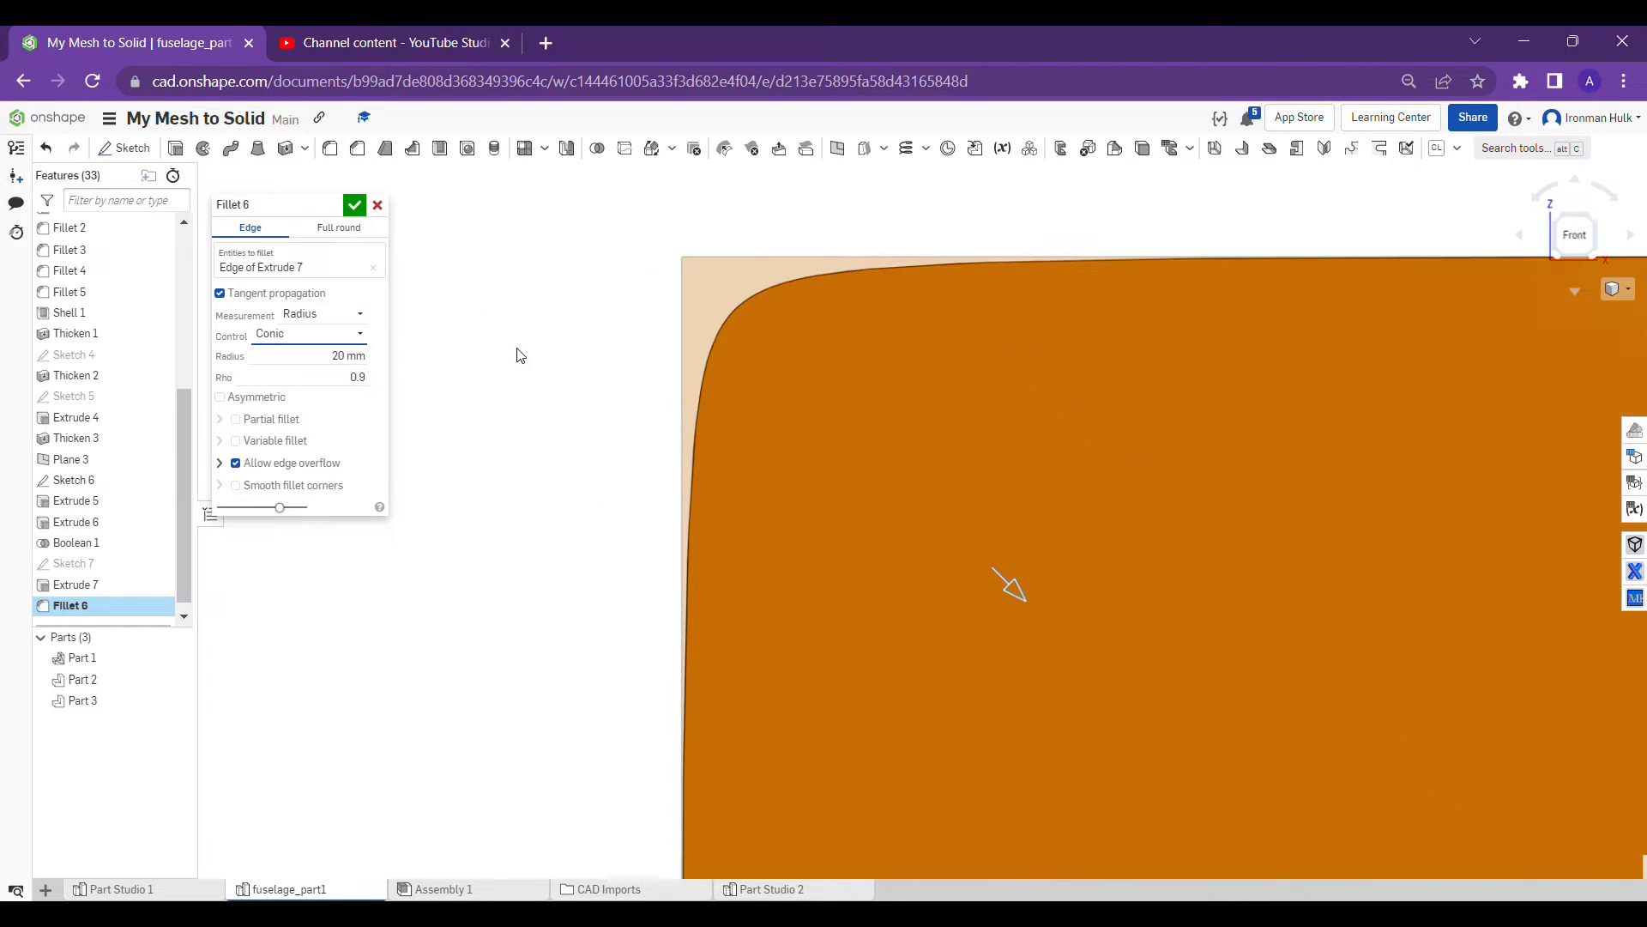
left_click(326, 334)
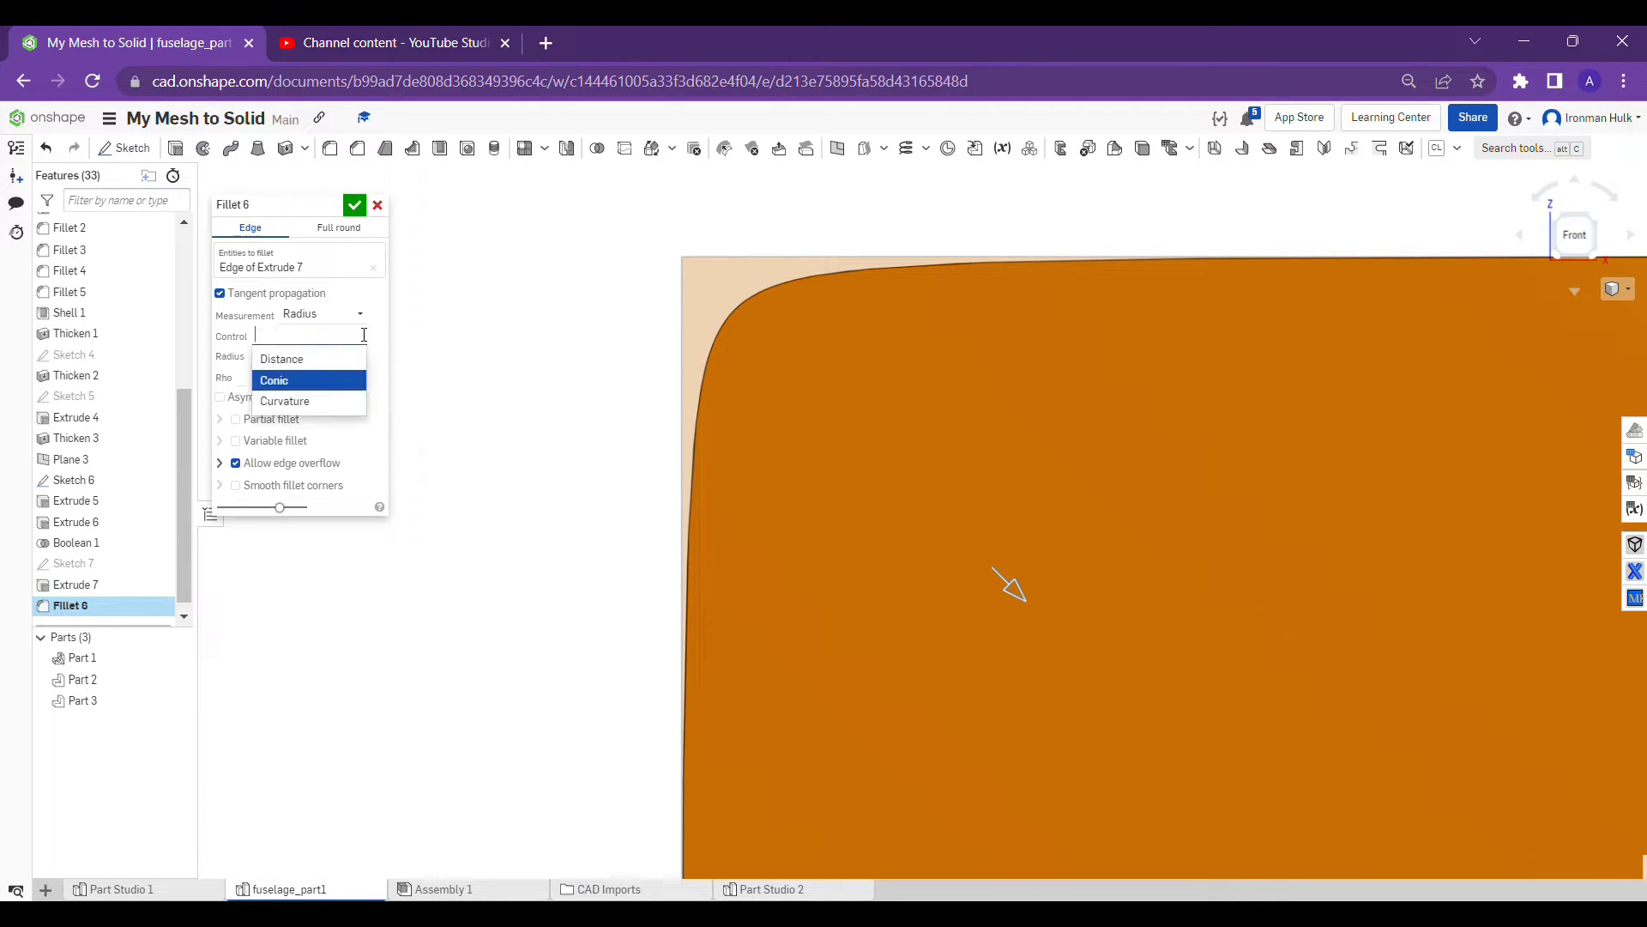
left_click(321, 407)
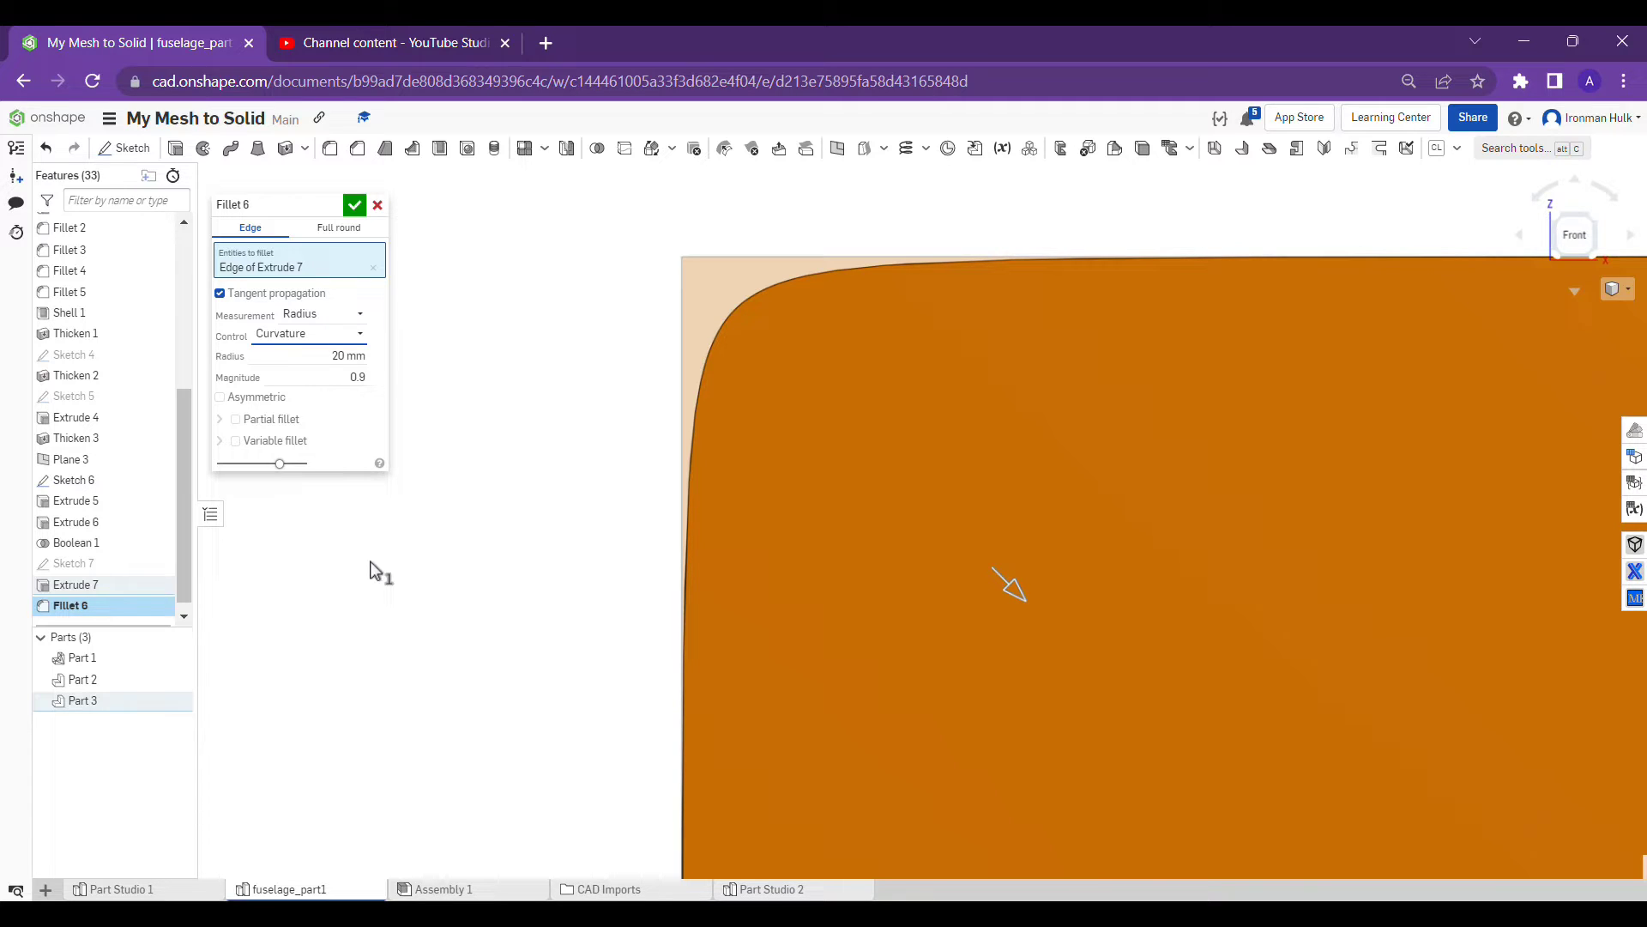
left_click(354, 339)
left_click(331, 381)
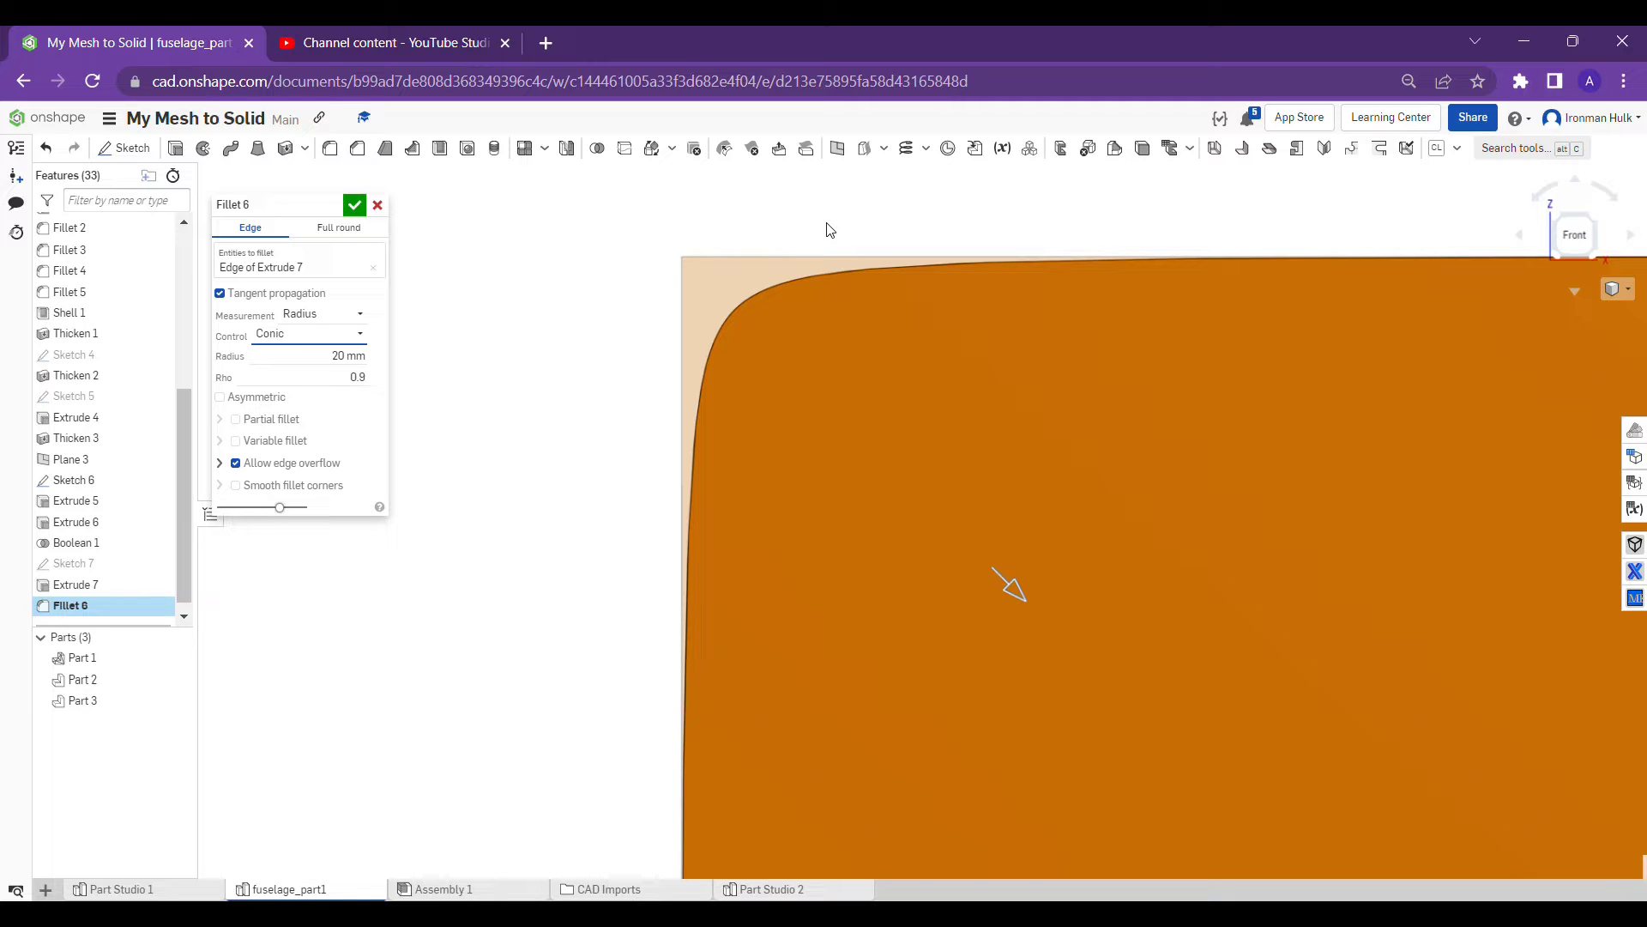
left_click(332, 333)
left_click(318, 403)
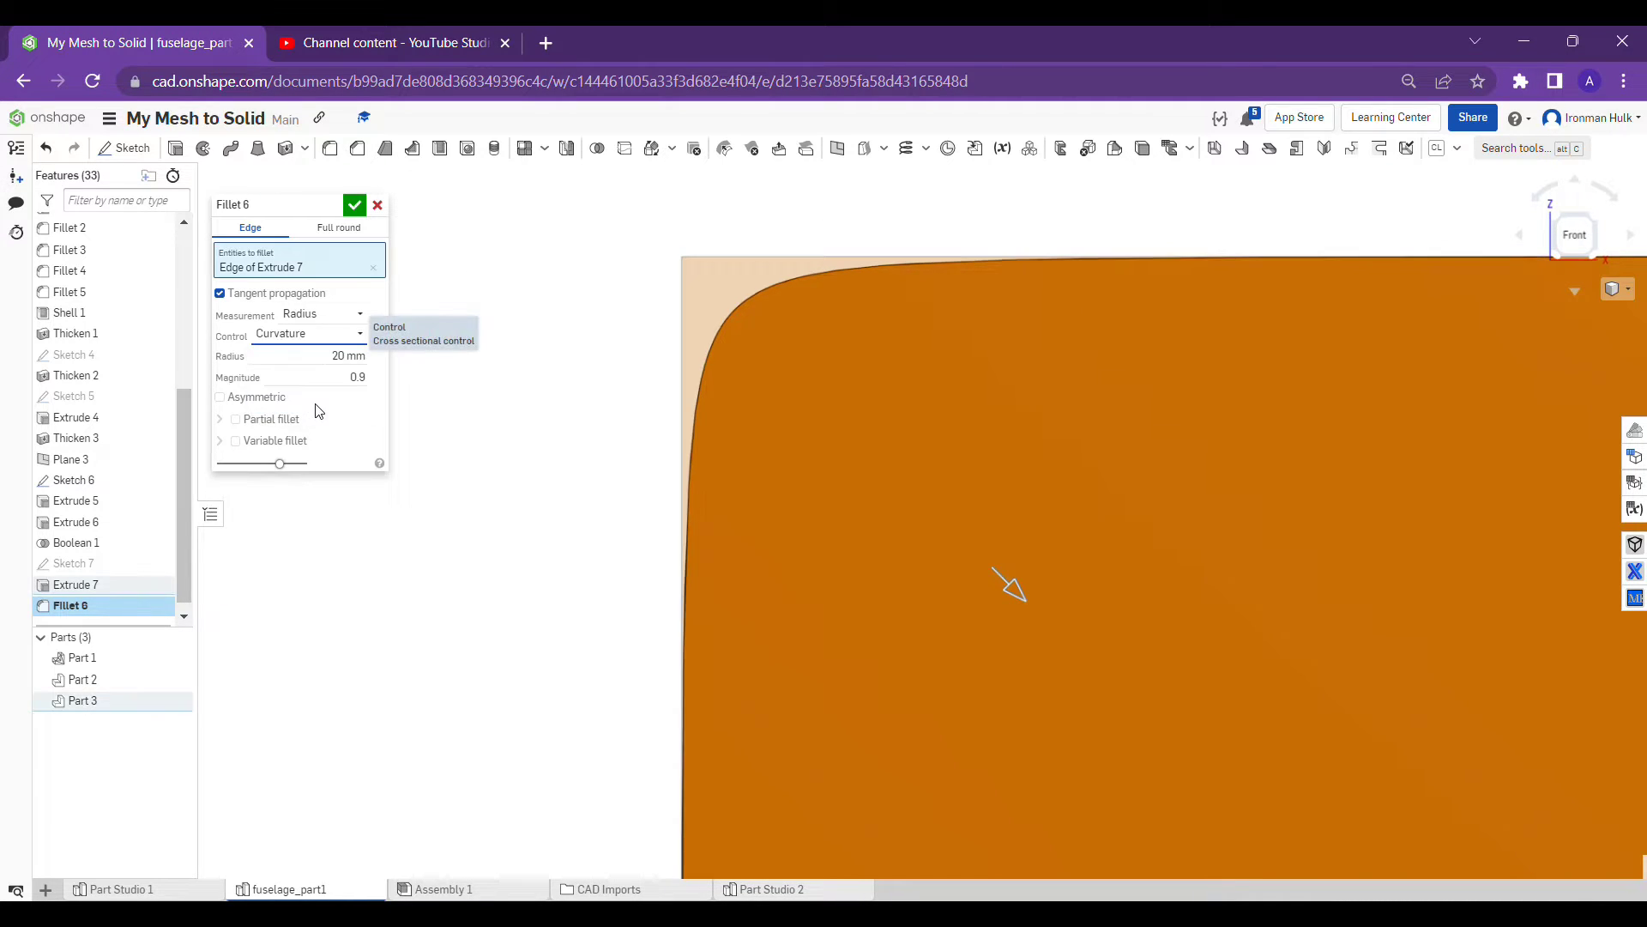
left_click(317, 334)
left_click(319, 380)
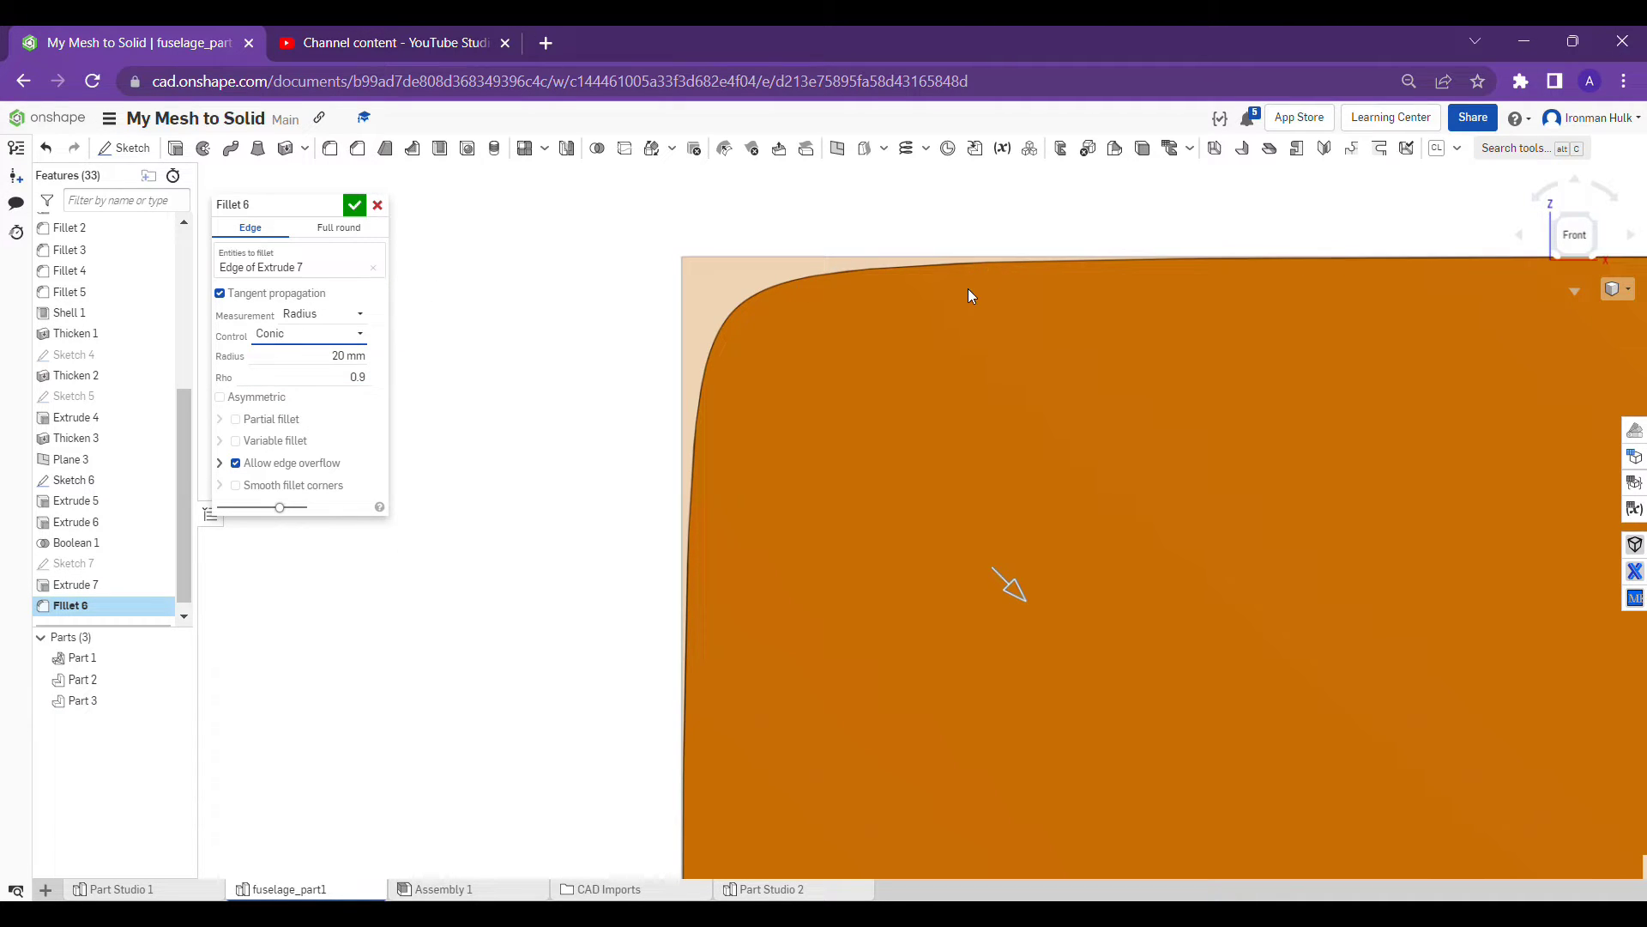
left_click(326, 343)
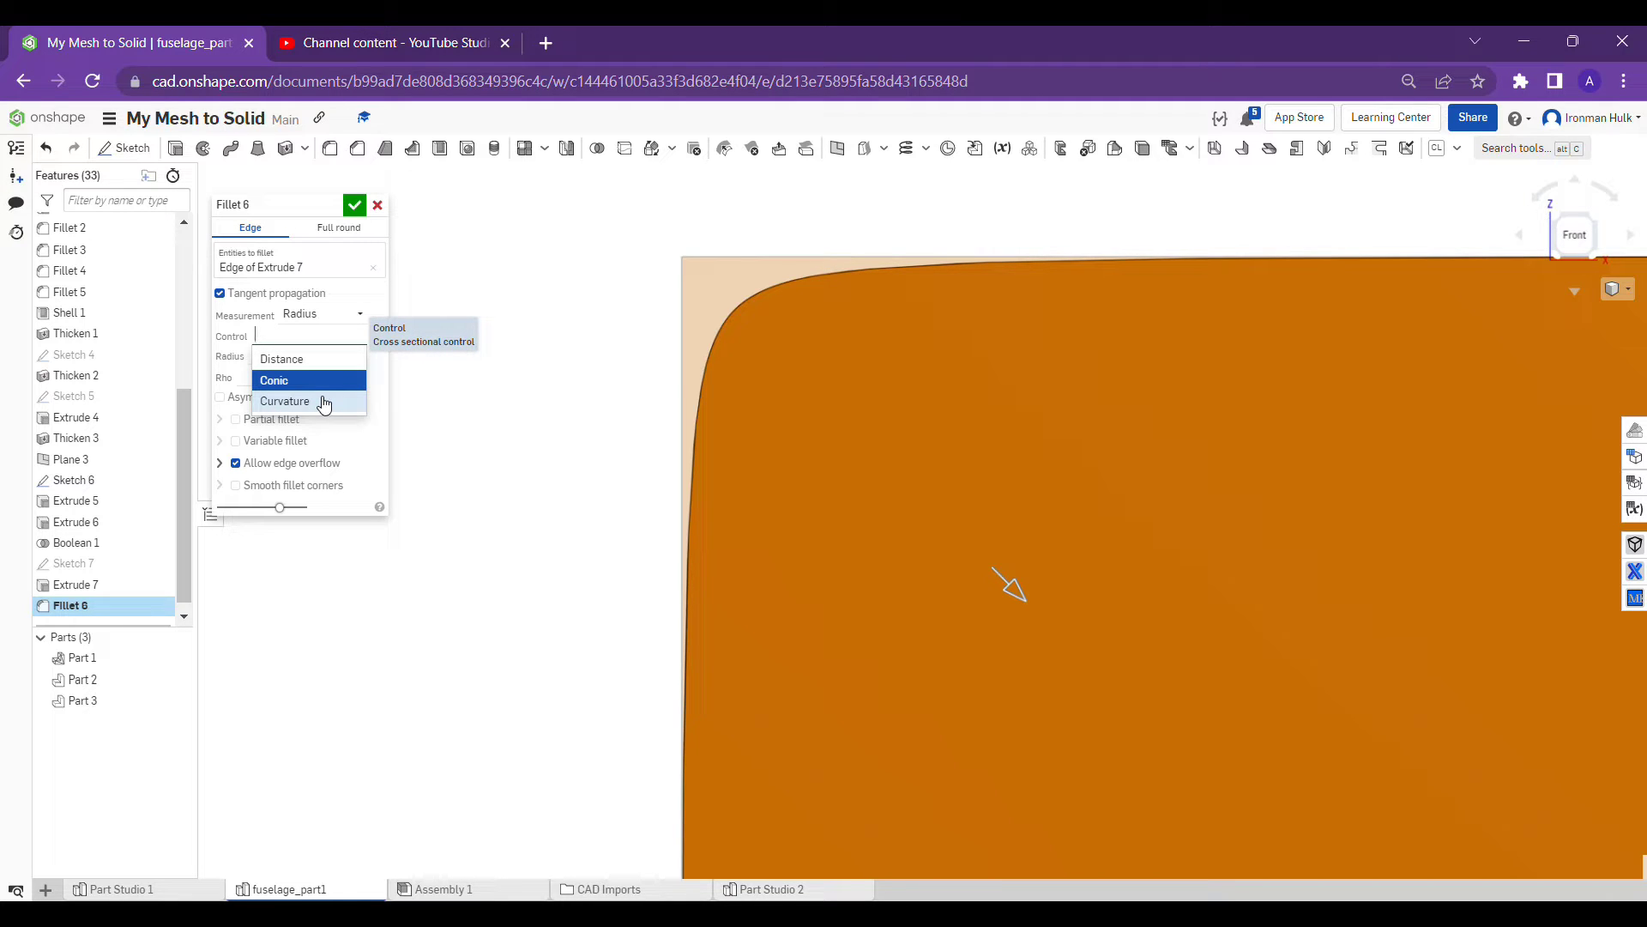
left_click(488, 363)
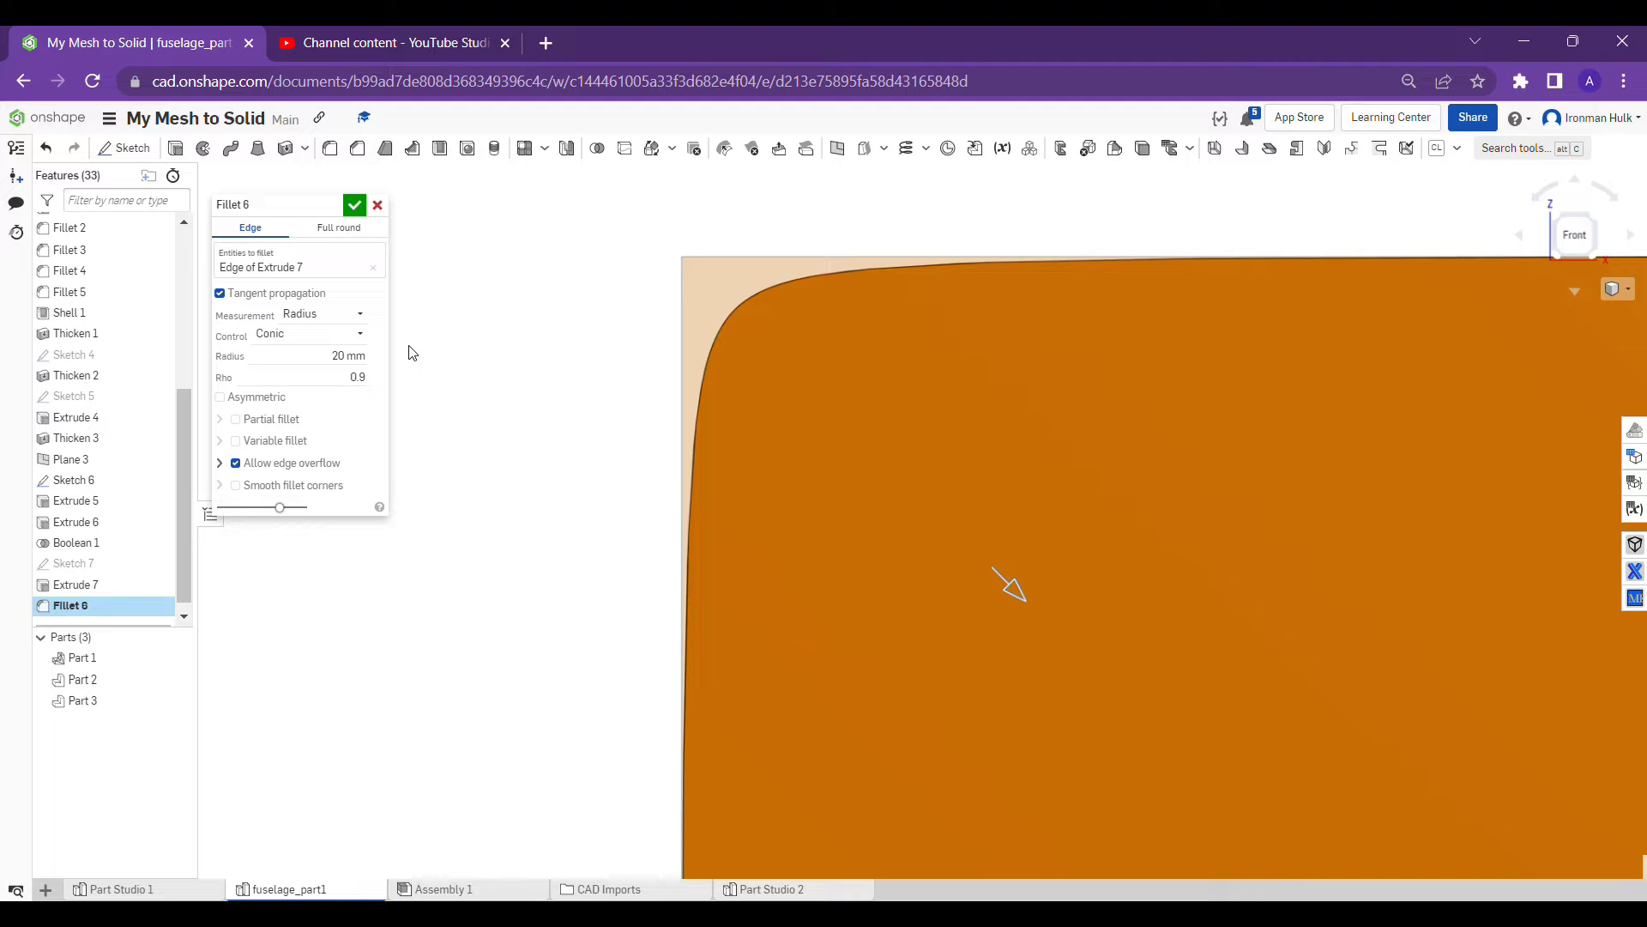
Set the fillet's cross-section control back to Distance and view the rounded corner
left_click(351, 333)
left_click(352, 353)
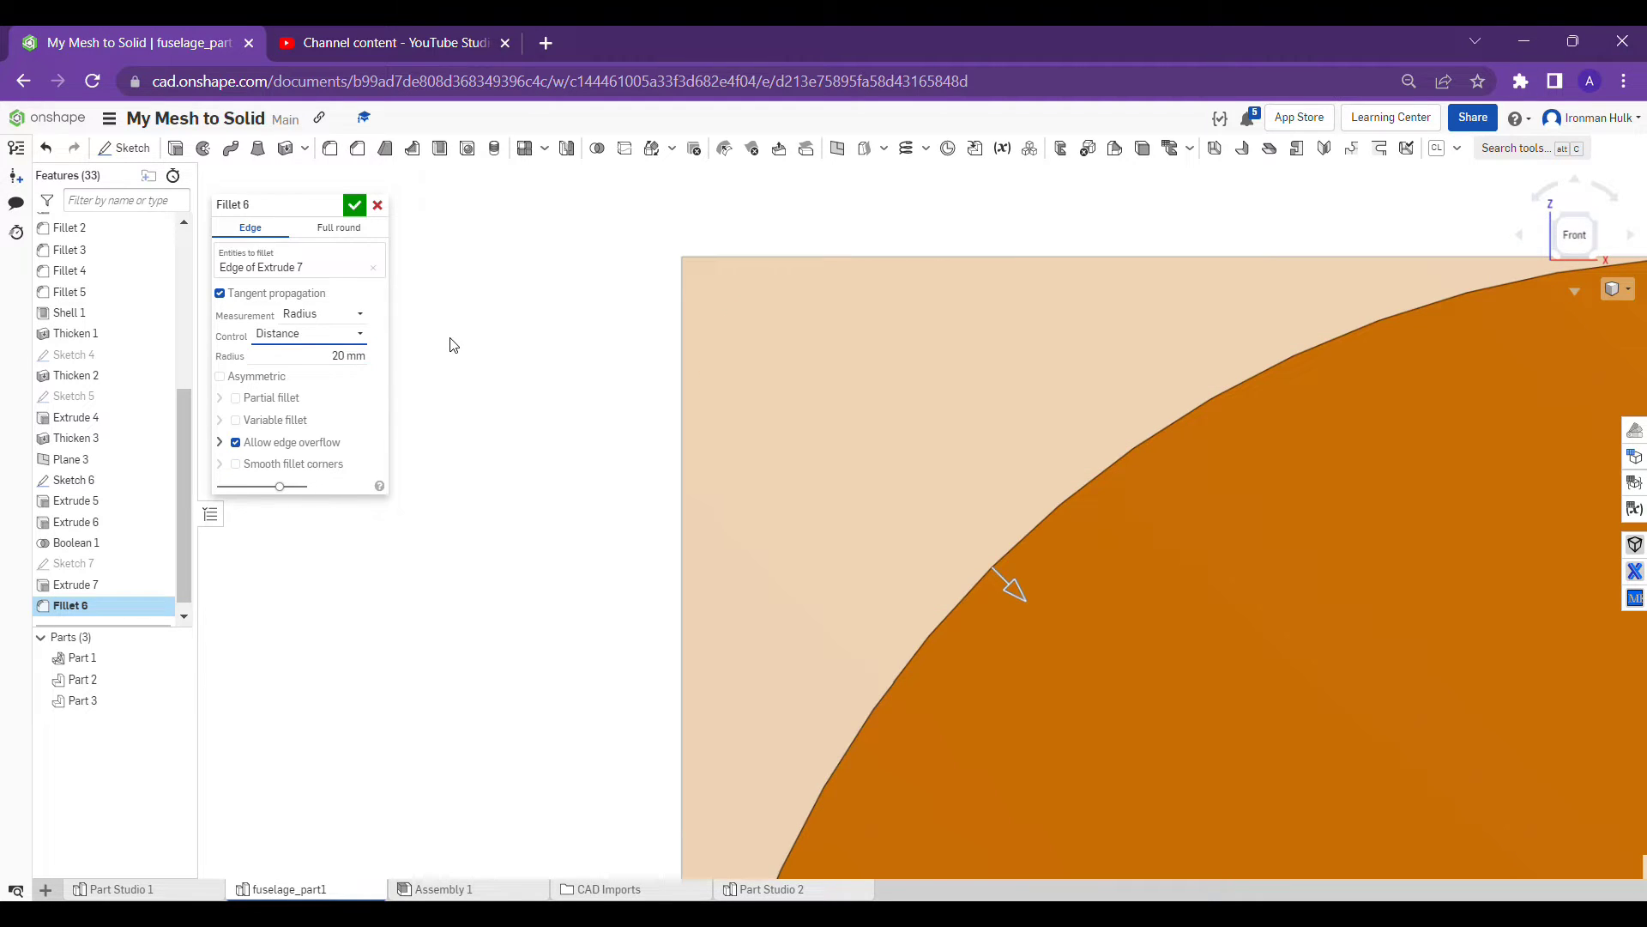
scroll(577, 400, "down", 4)
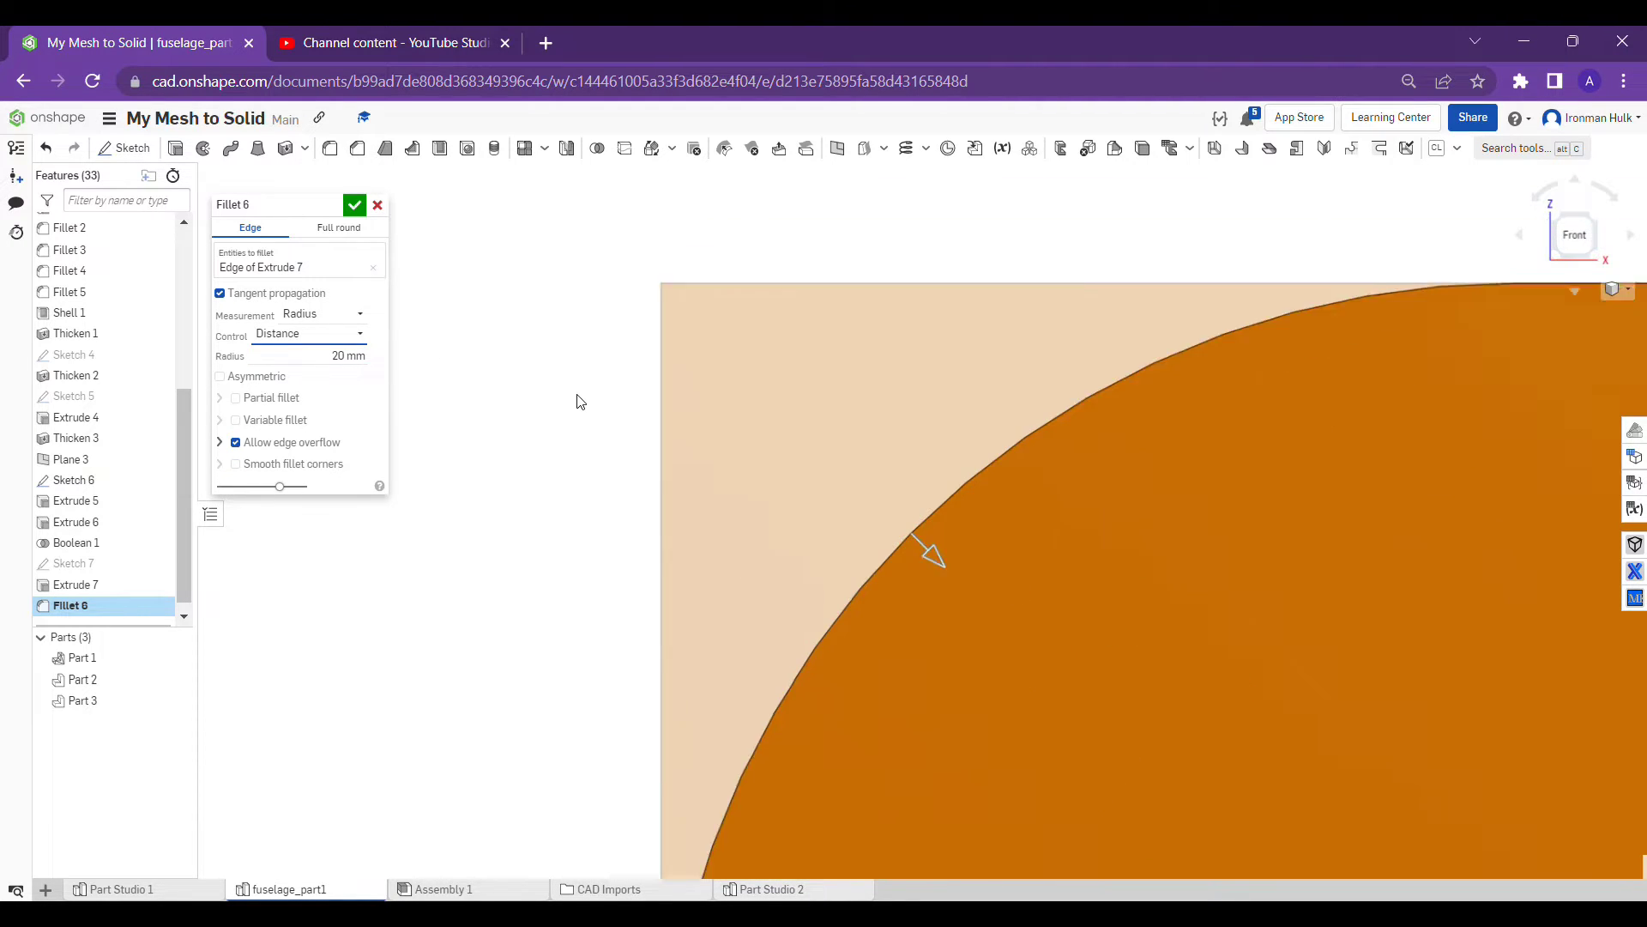
scroll(580, 402, "down", 1)
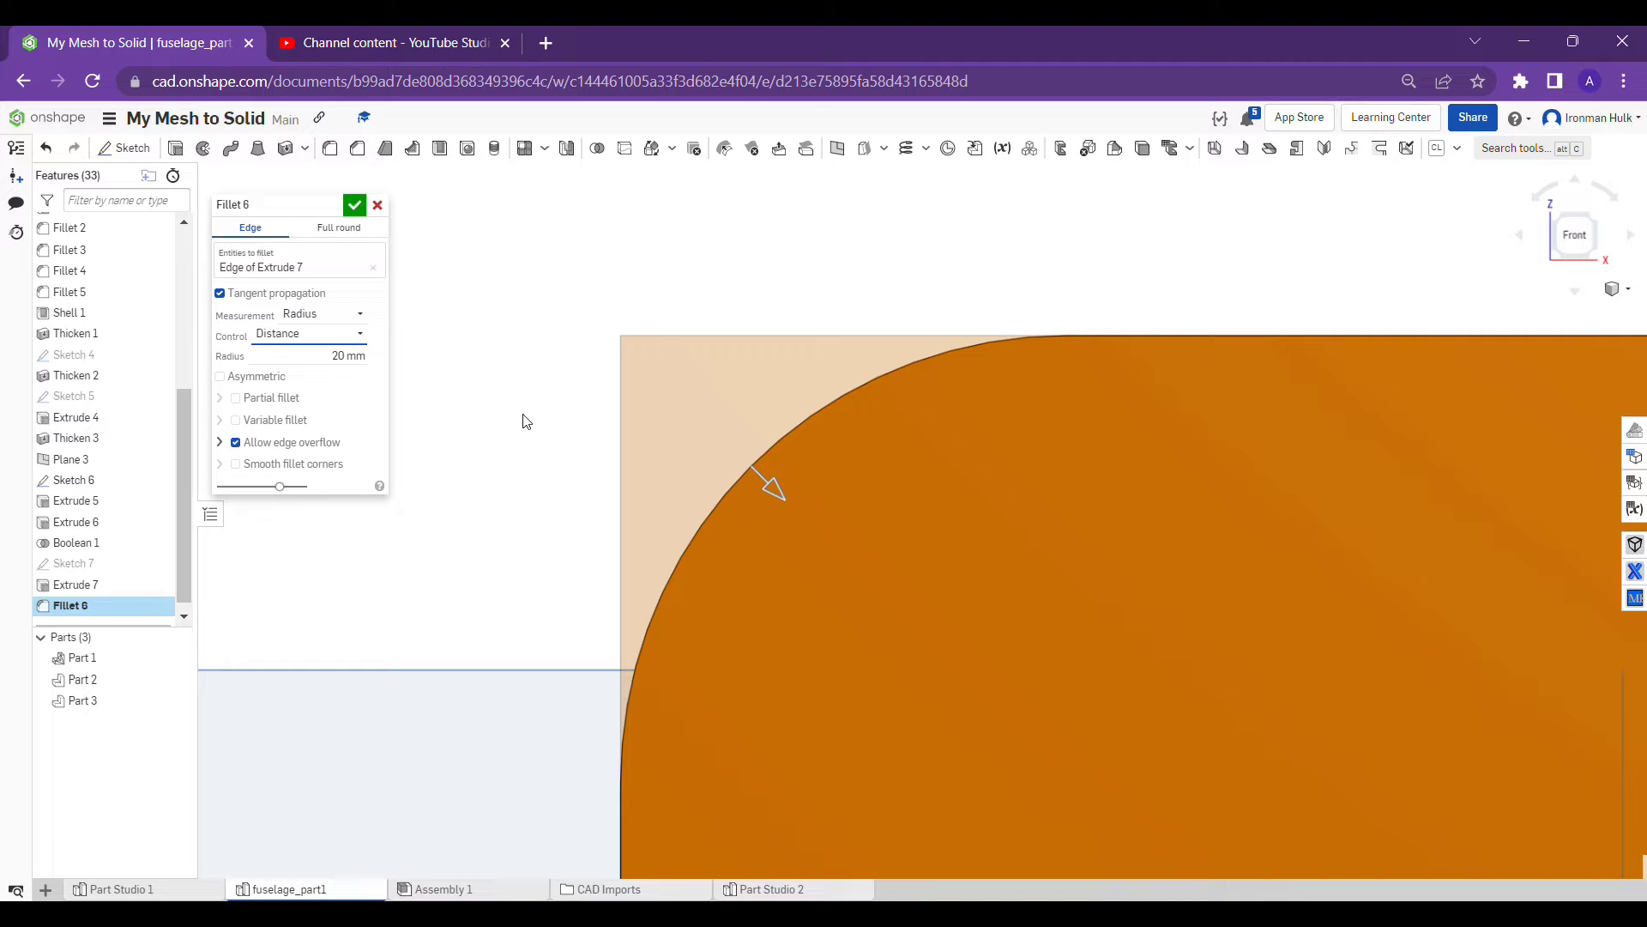
Make the fillet asymmetric with a second radius of 20 mm
left_click(255, 381)
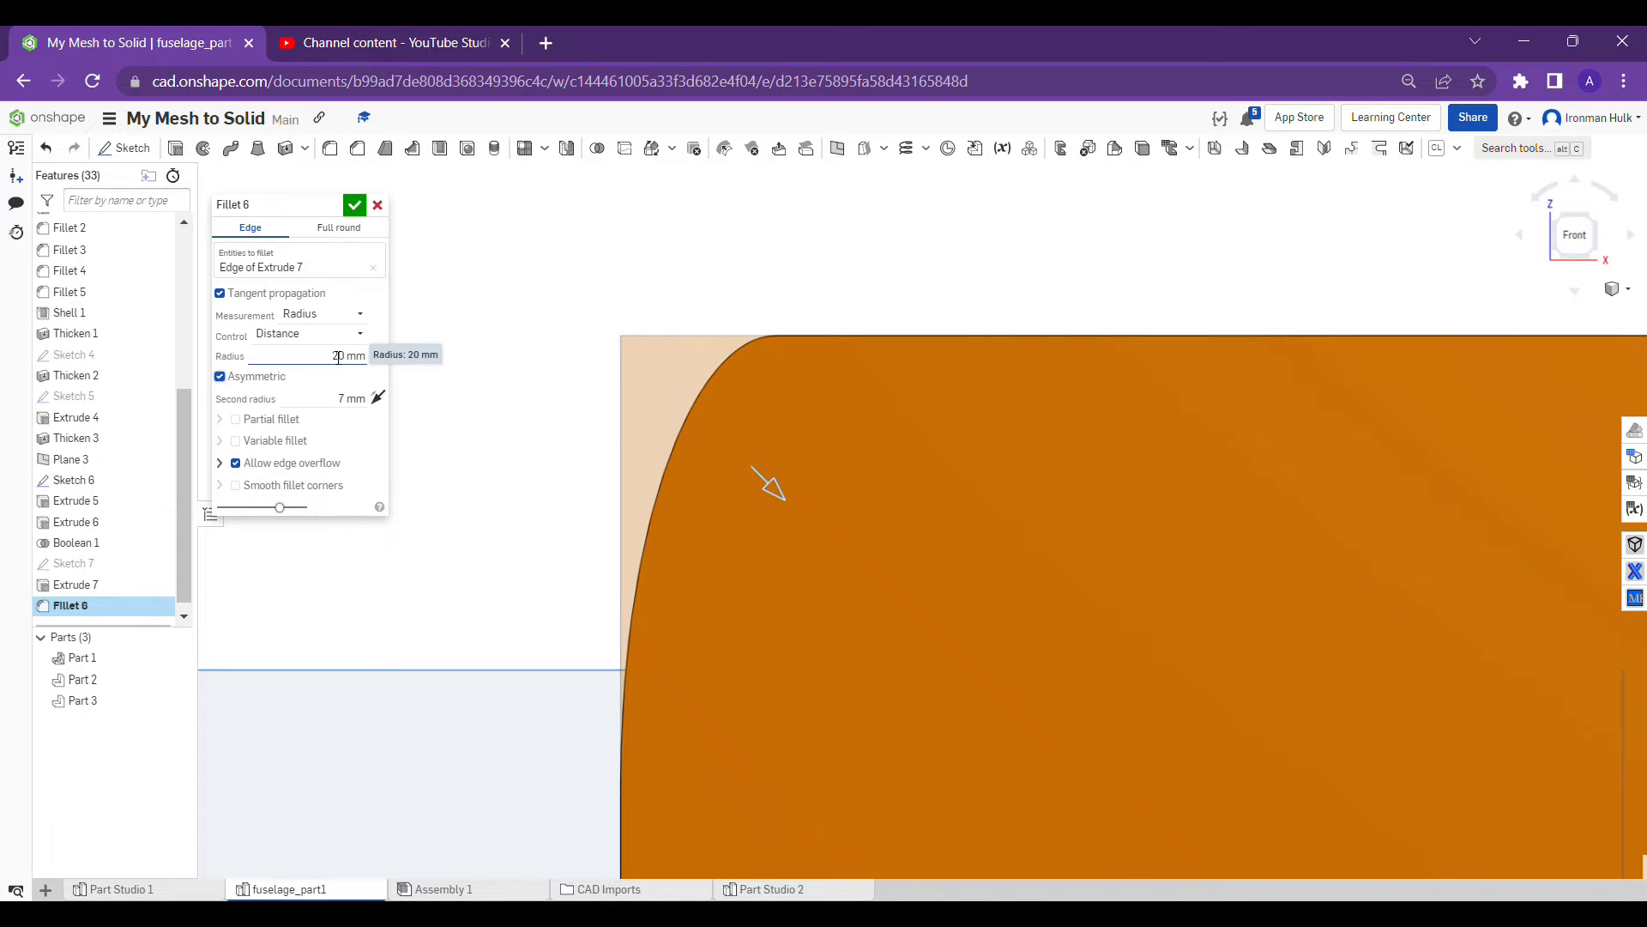
left_click(335, 399)
type("20")
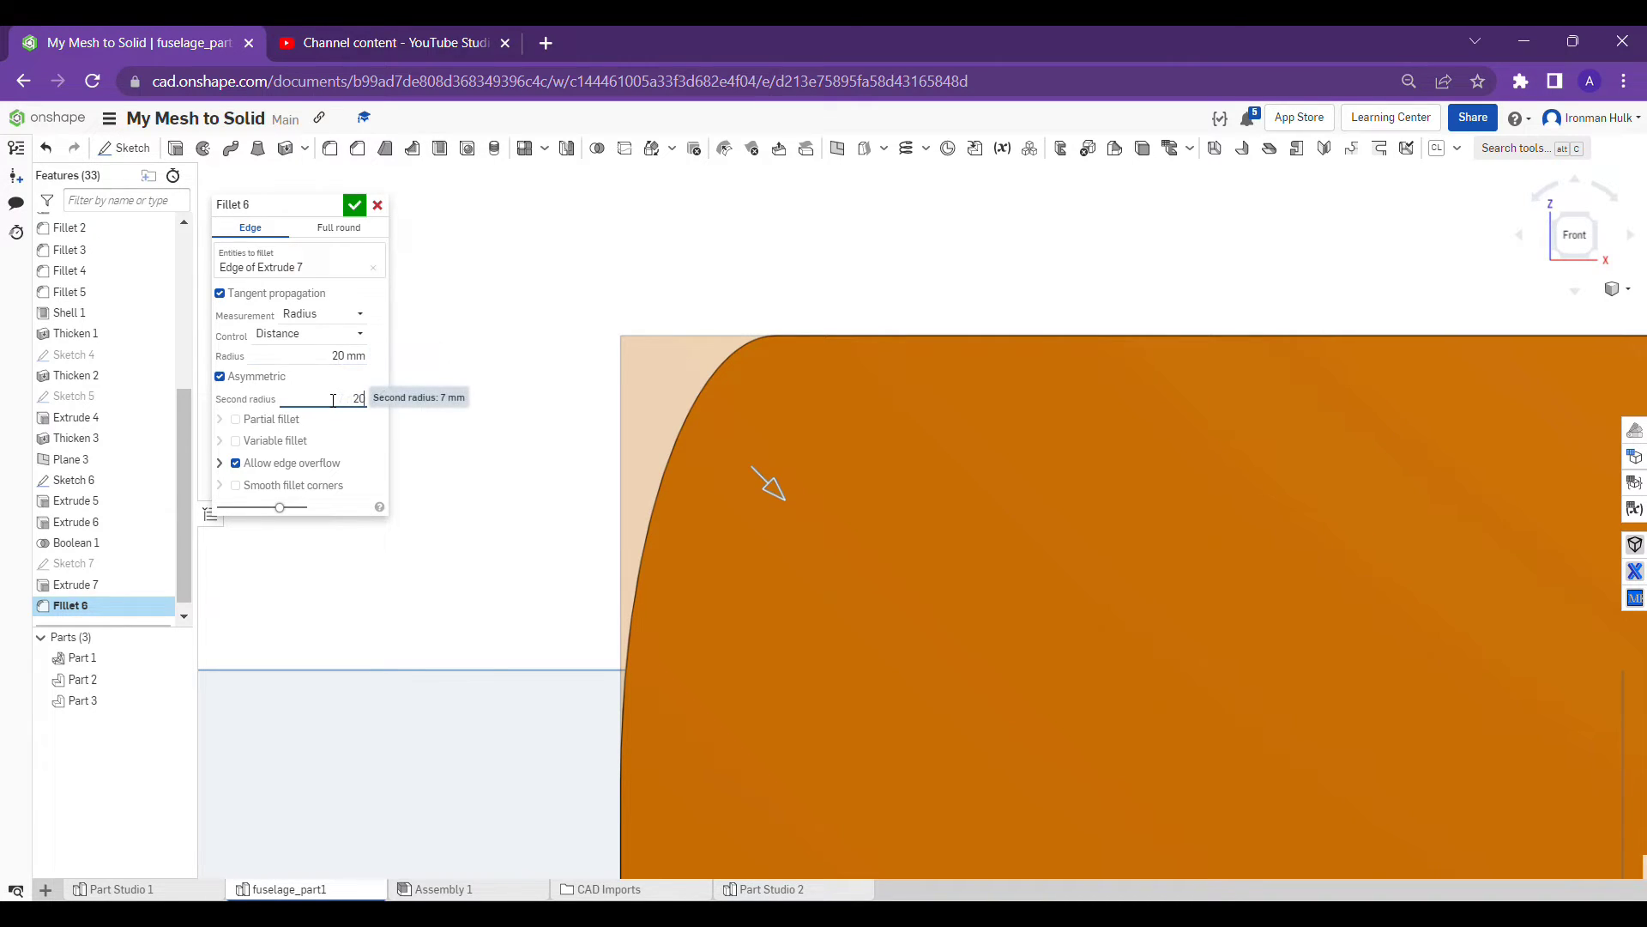
key("Return")
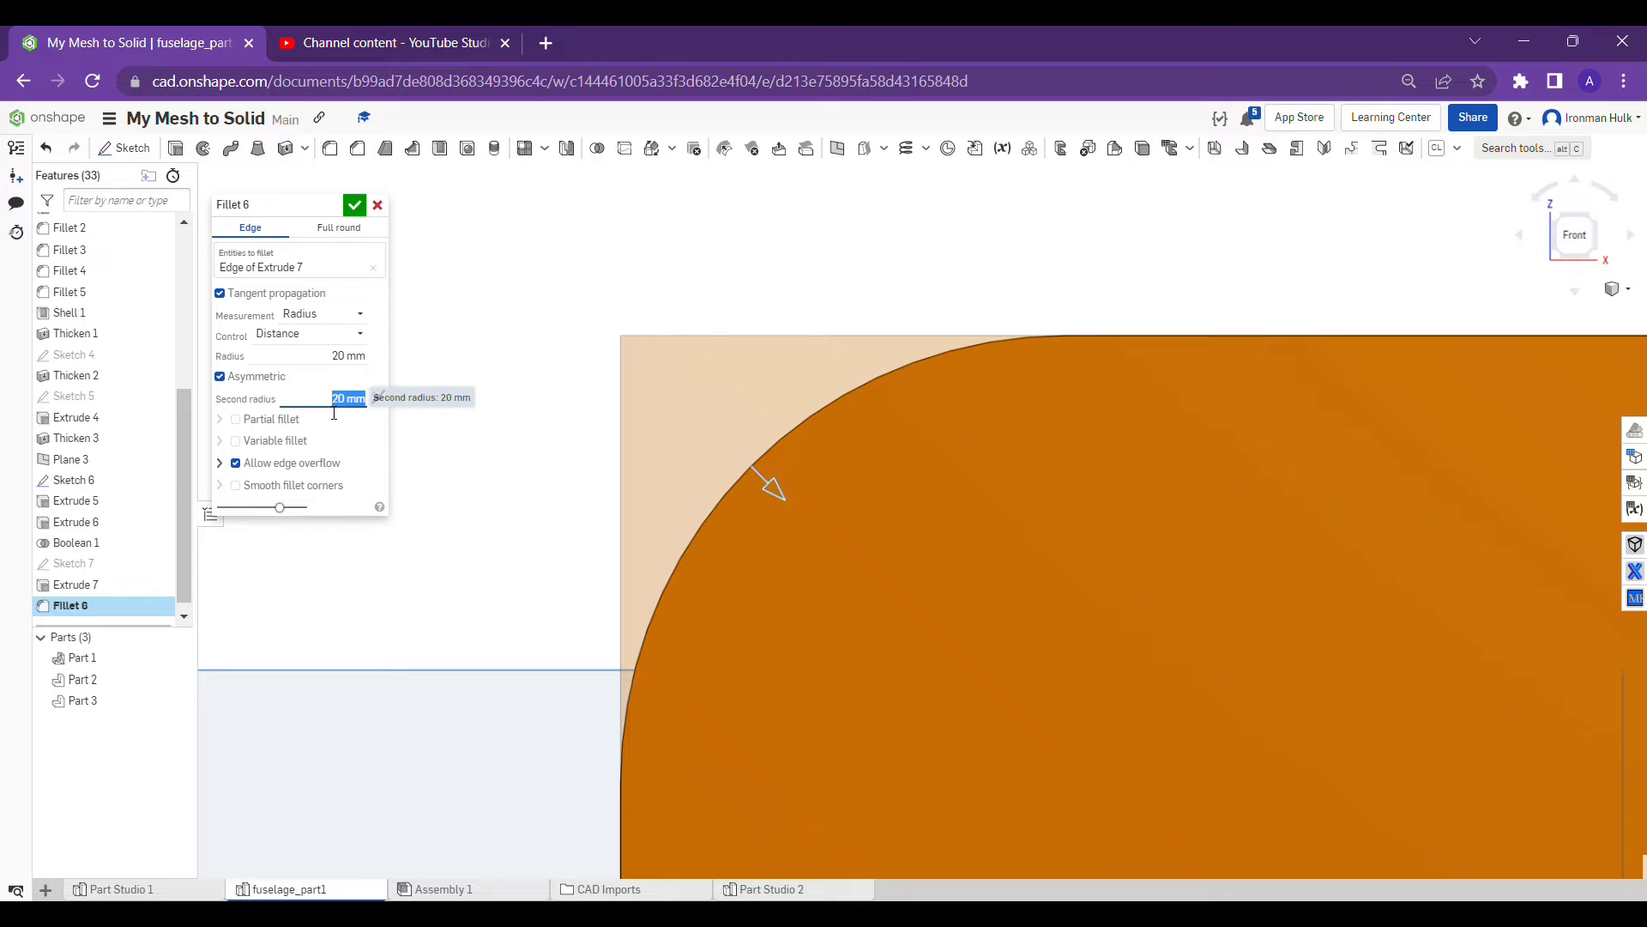
Try second radii of 25, 30, 15 and 69 mm on the asymmetric fillet and inspect the profile
type("25")
key("Return")
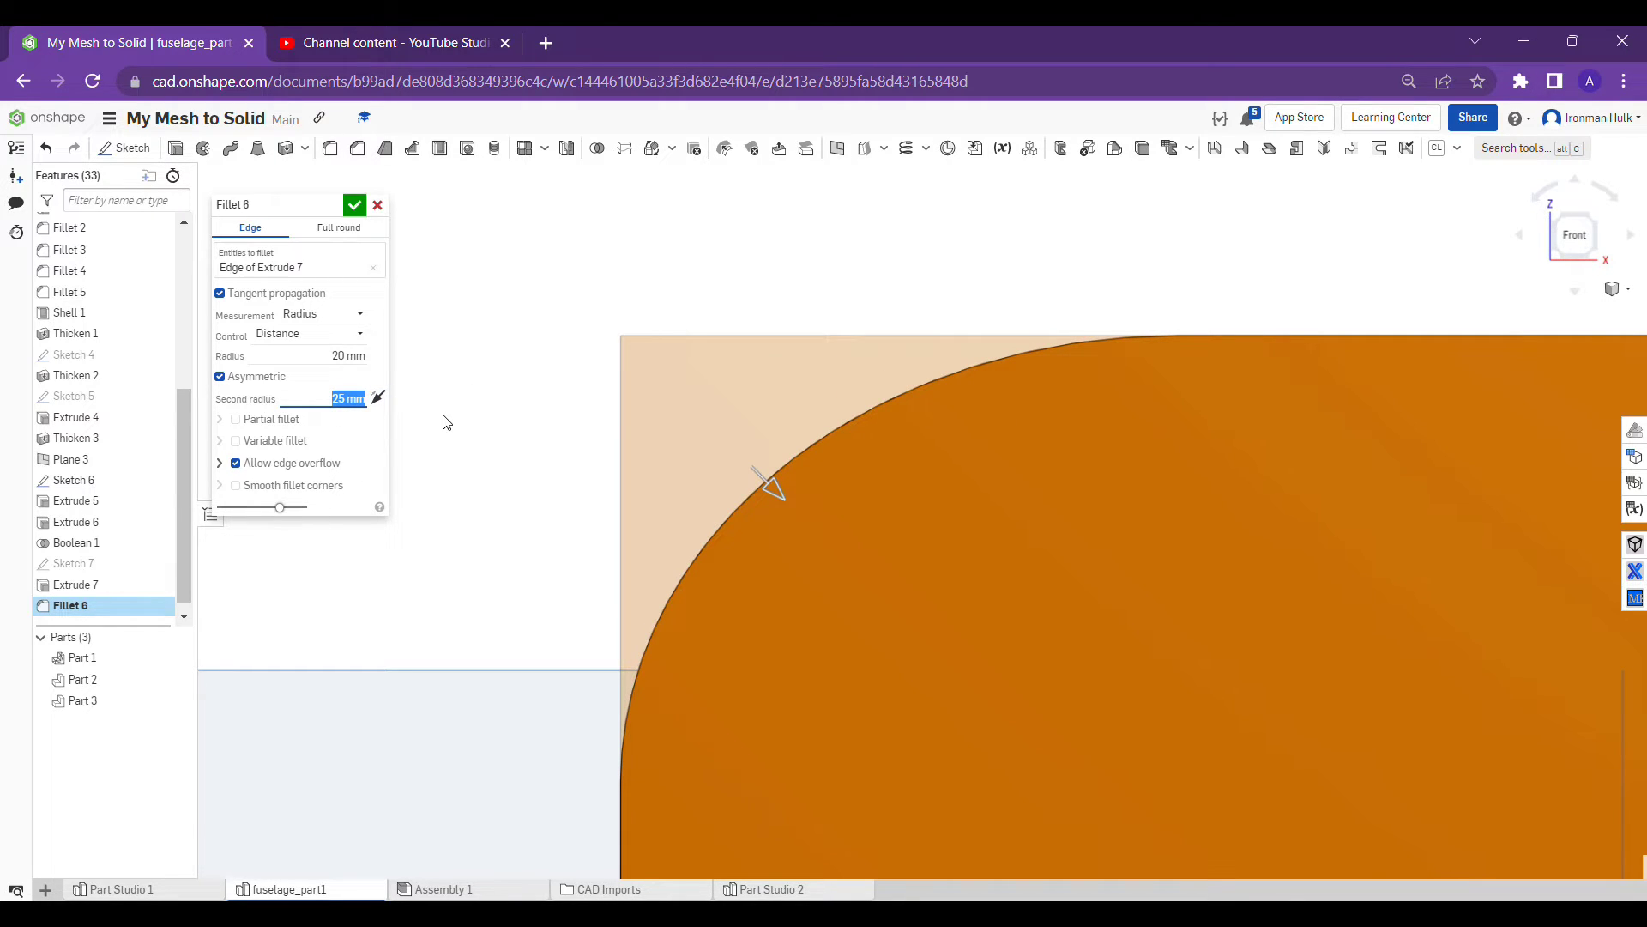
type("30")
key("Return")
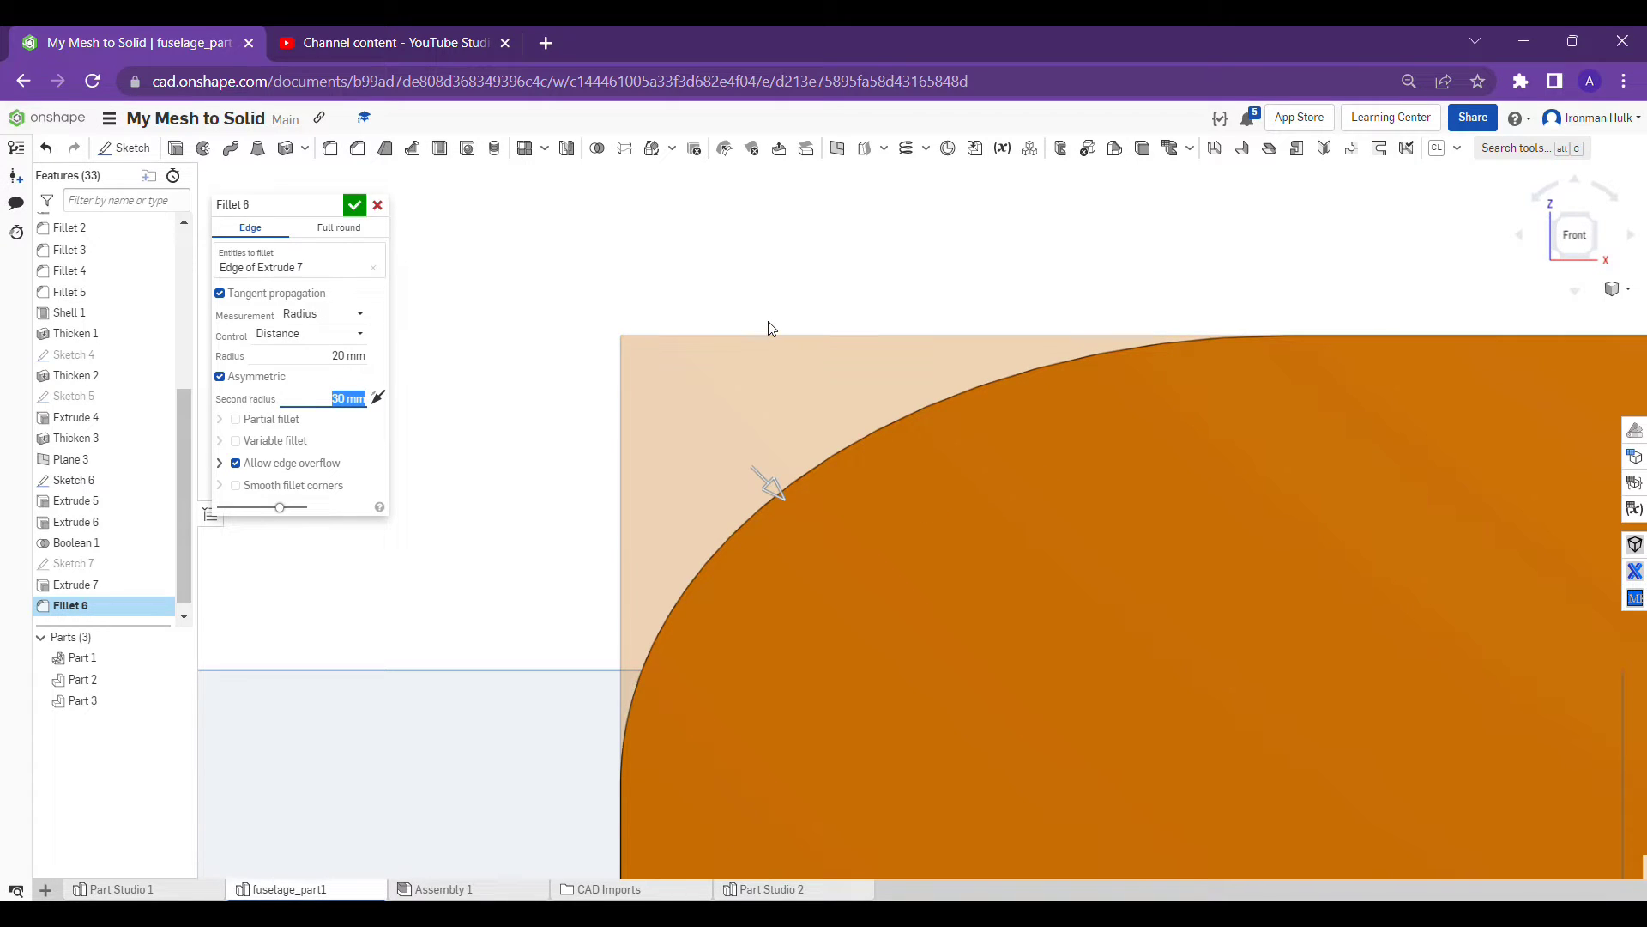
type("15")
key("Return")
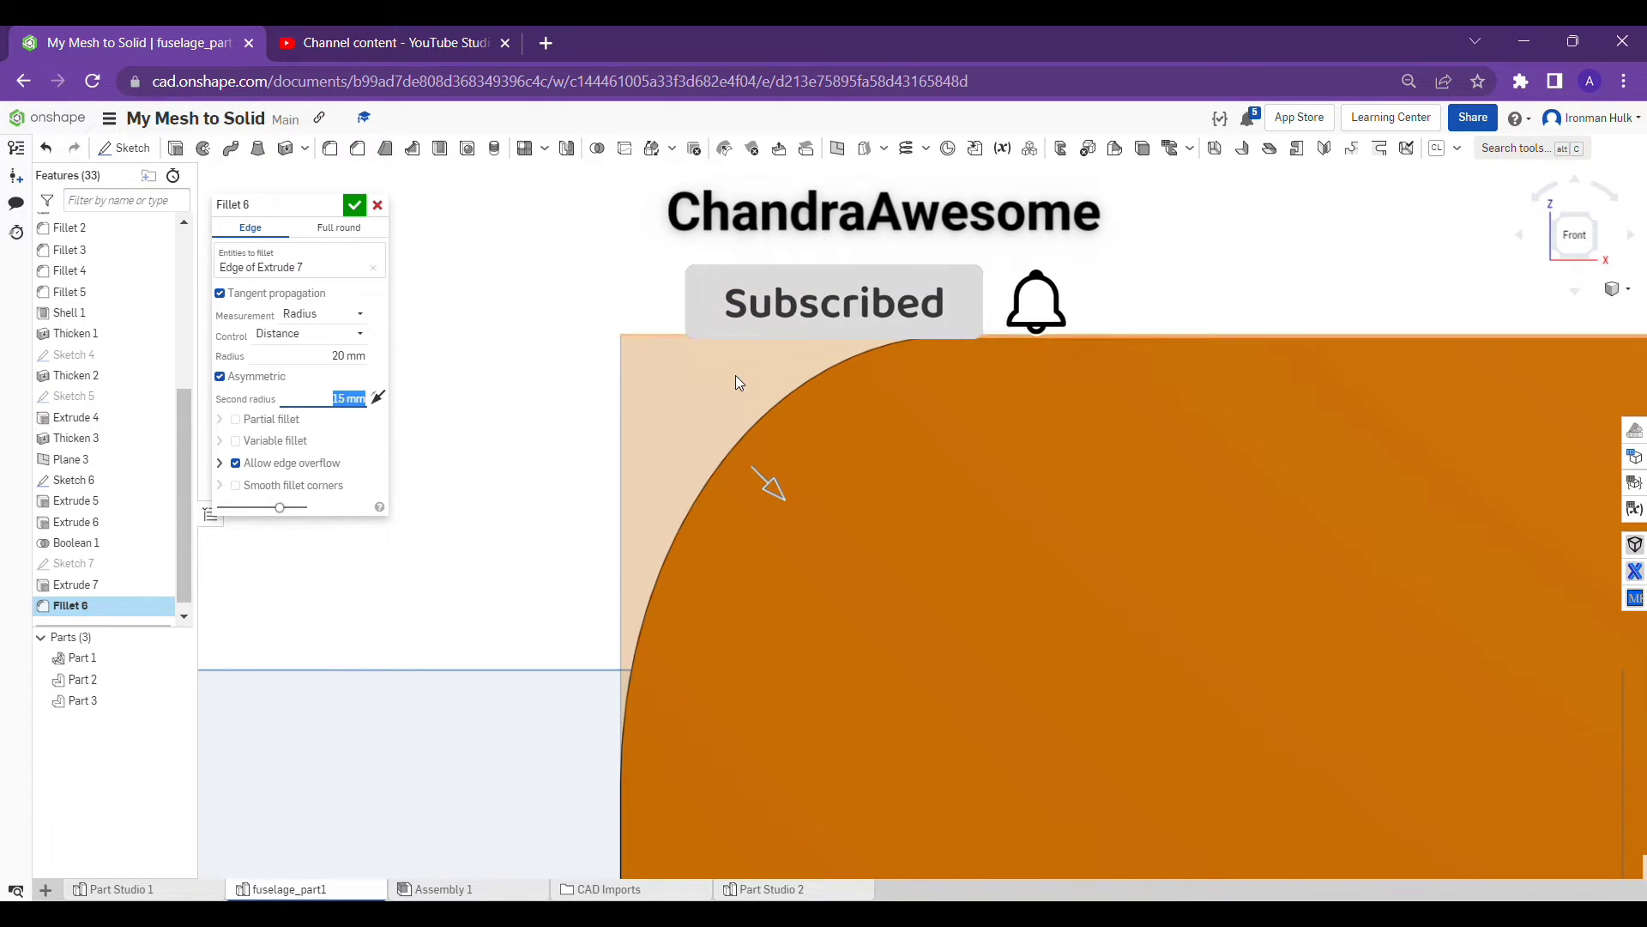
type("69")
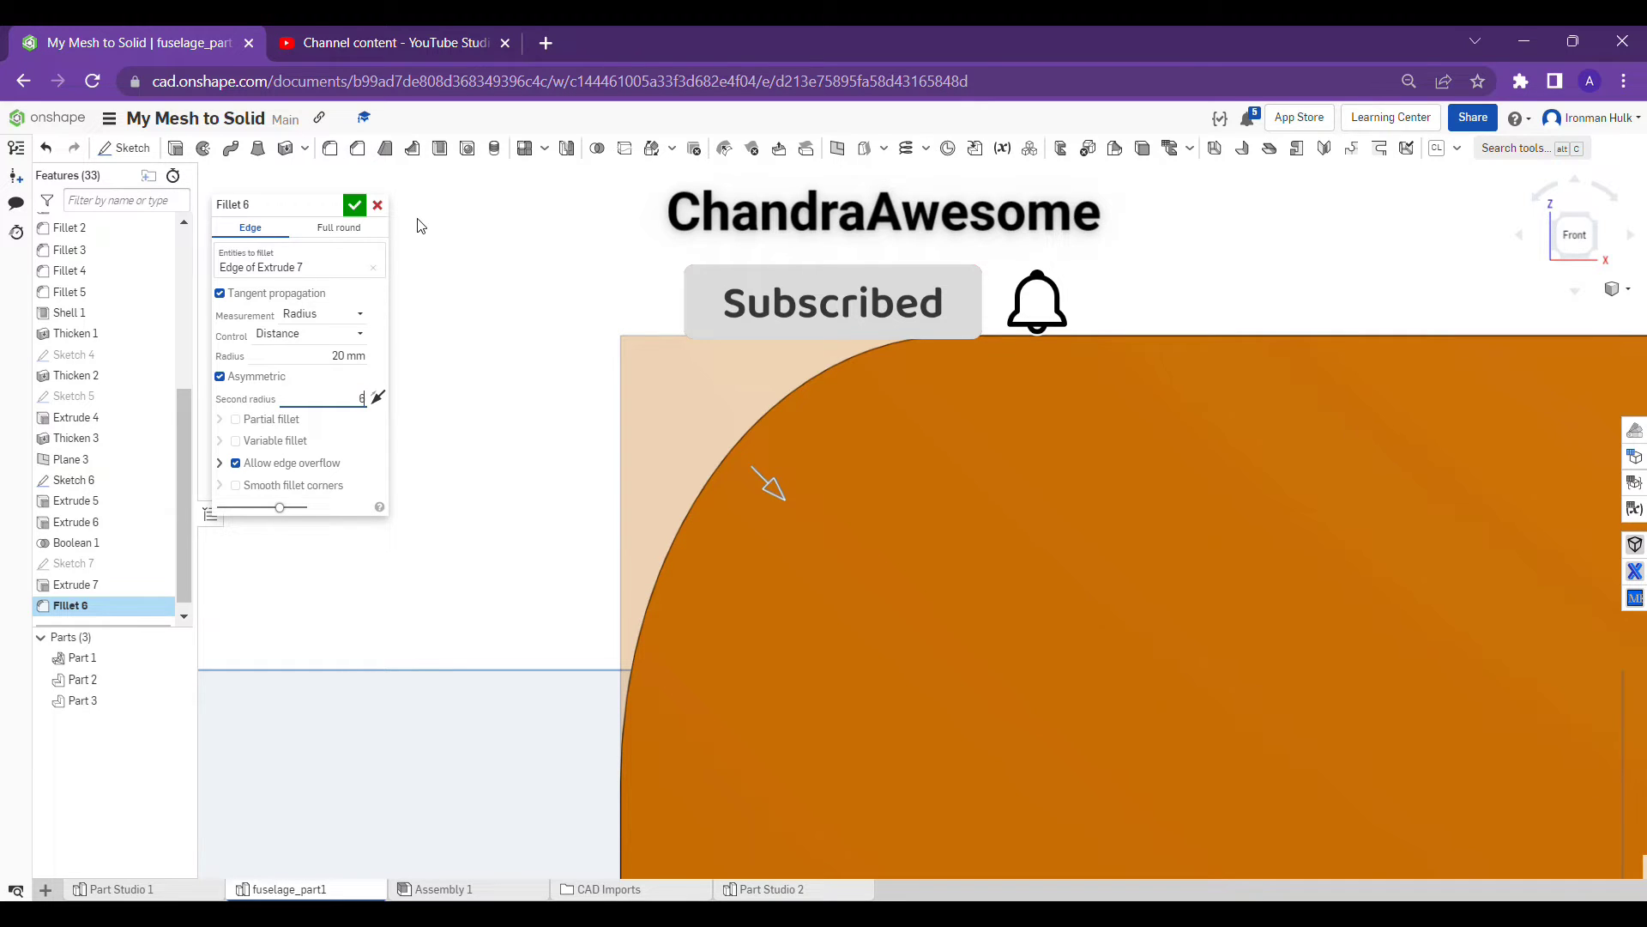
key("Return")
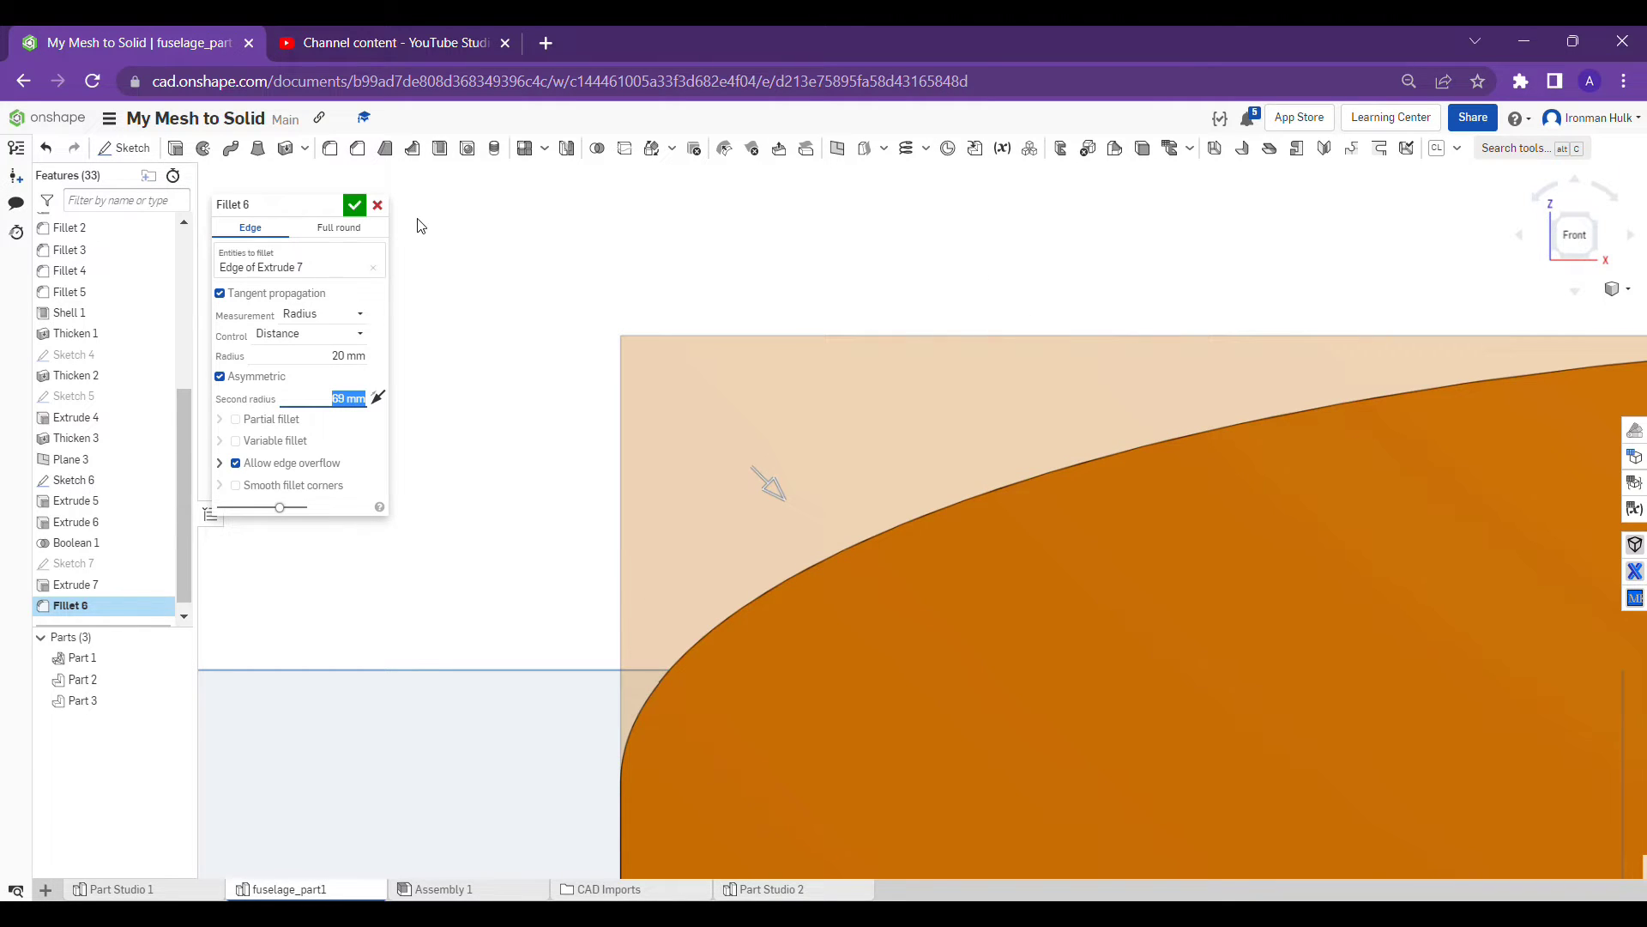
scroll(1232, 419, "down", 3)
middle_click_drag(1191, 384, 932, 348)
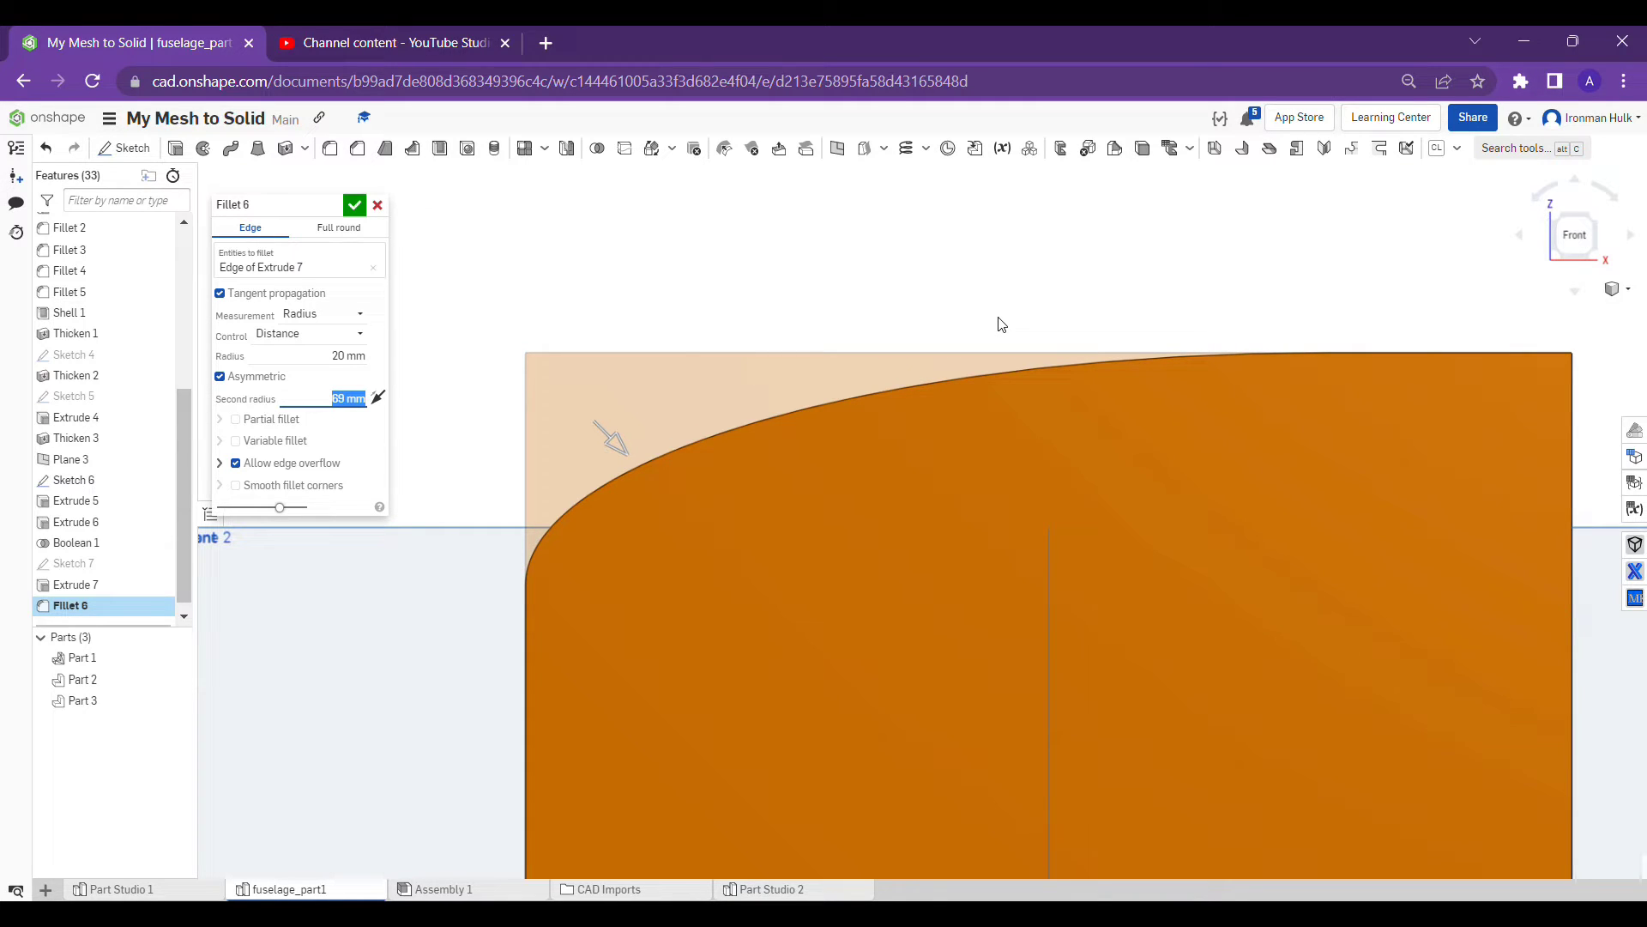
Turn off the asymmetric option, enable Partial fillet and inspect the filleted edge from an angled view
left_click(230, 378)
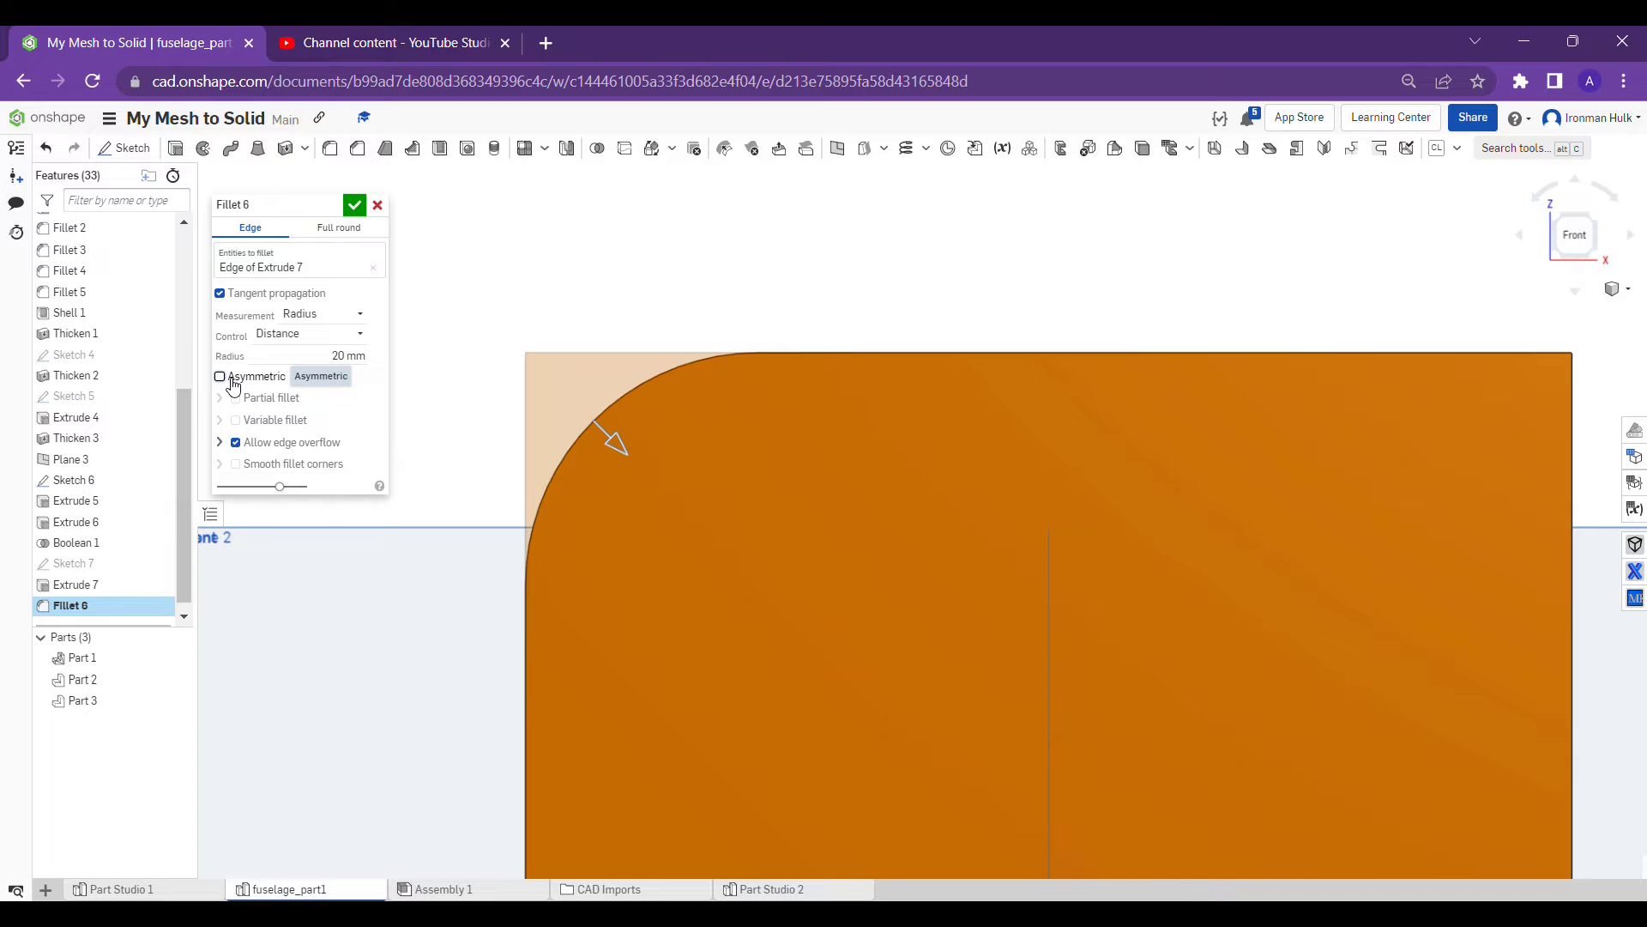
left_click(236, 398)
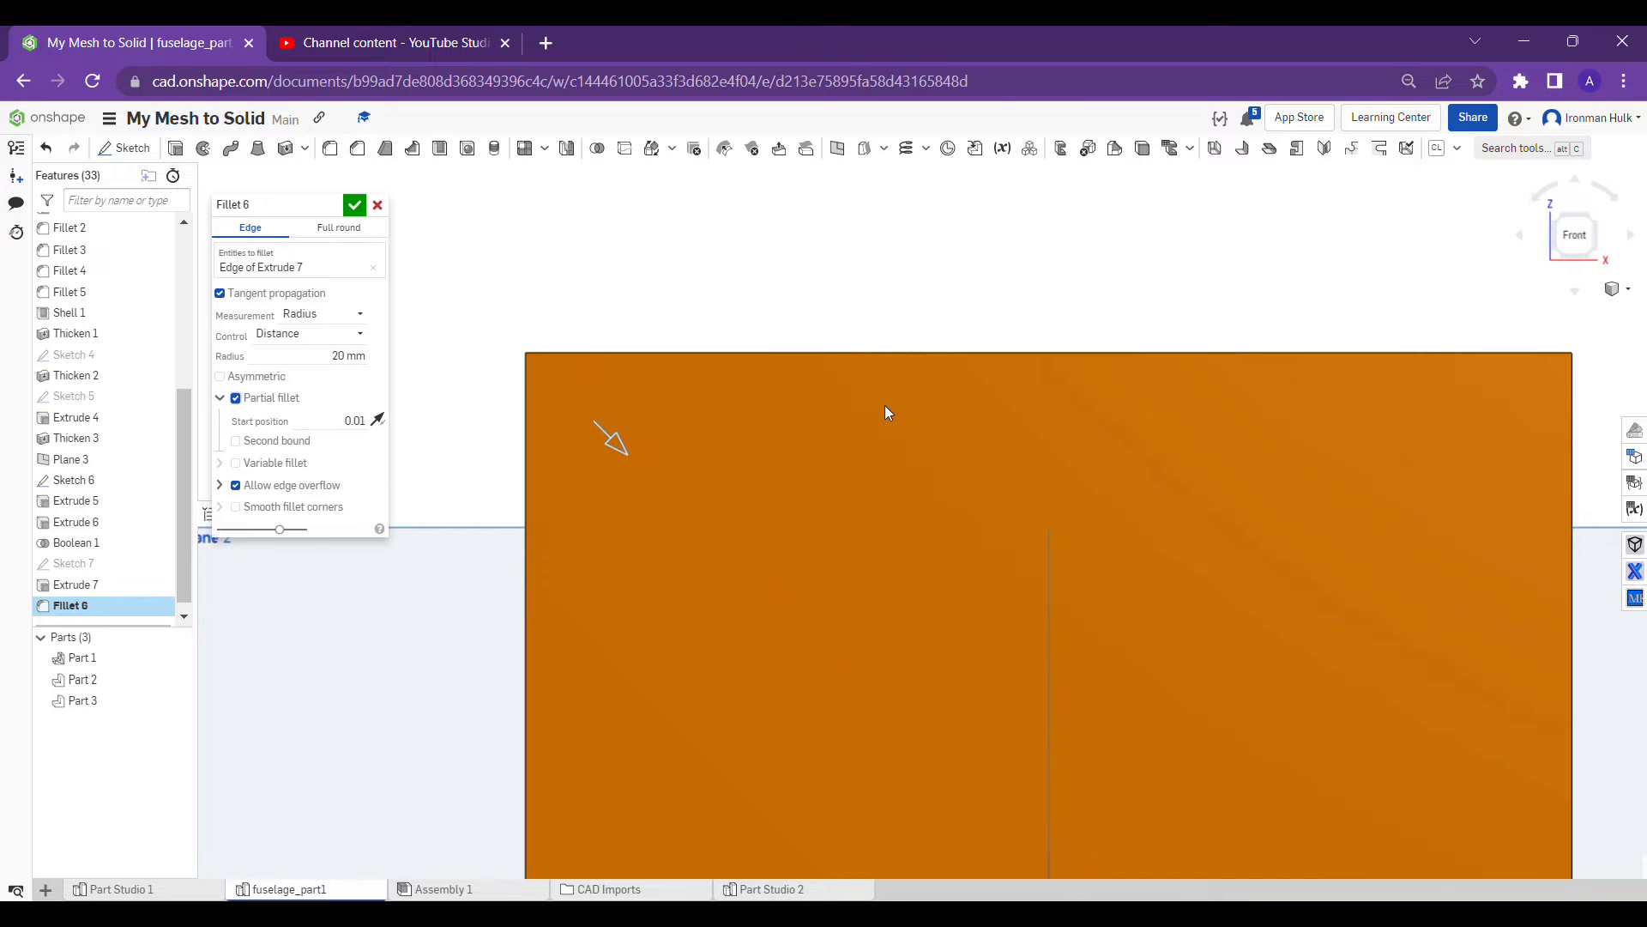
scroll(883, 405, "down", 4)
right_click_drag(885, 407, 913, 436)
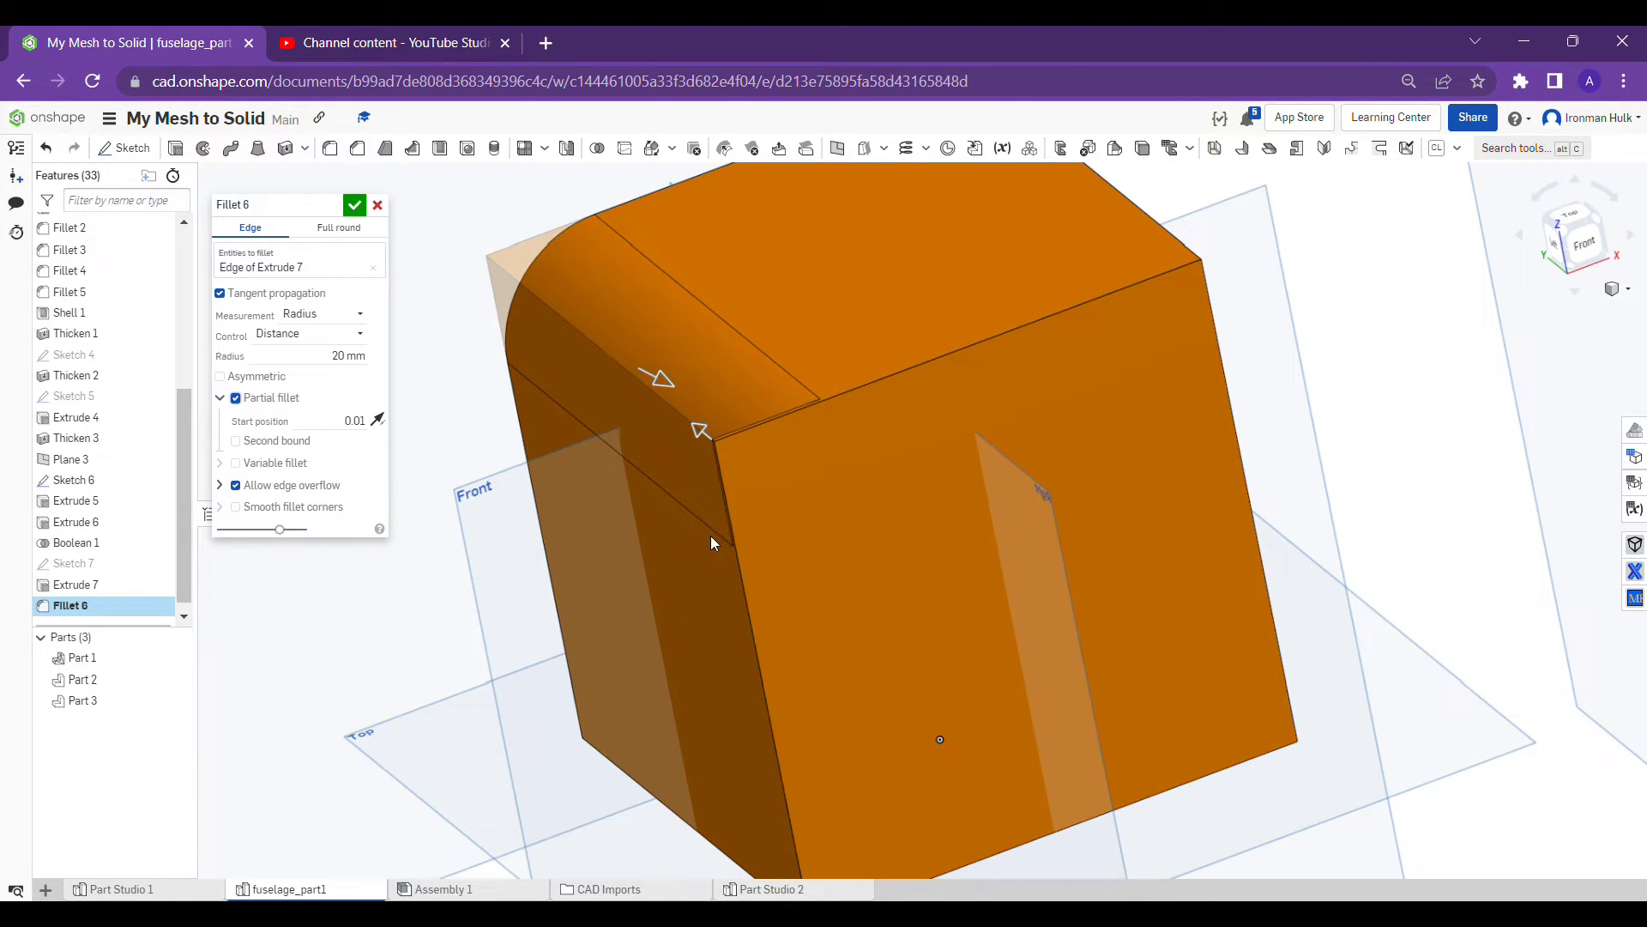
right_click_drag(712, 537, 753, 553)
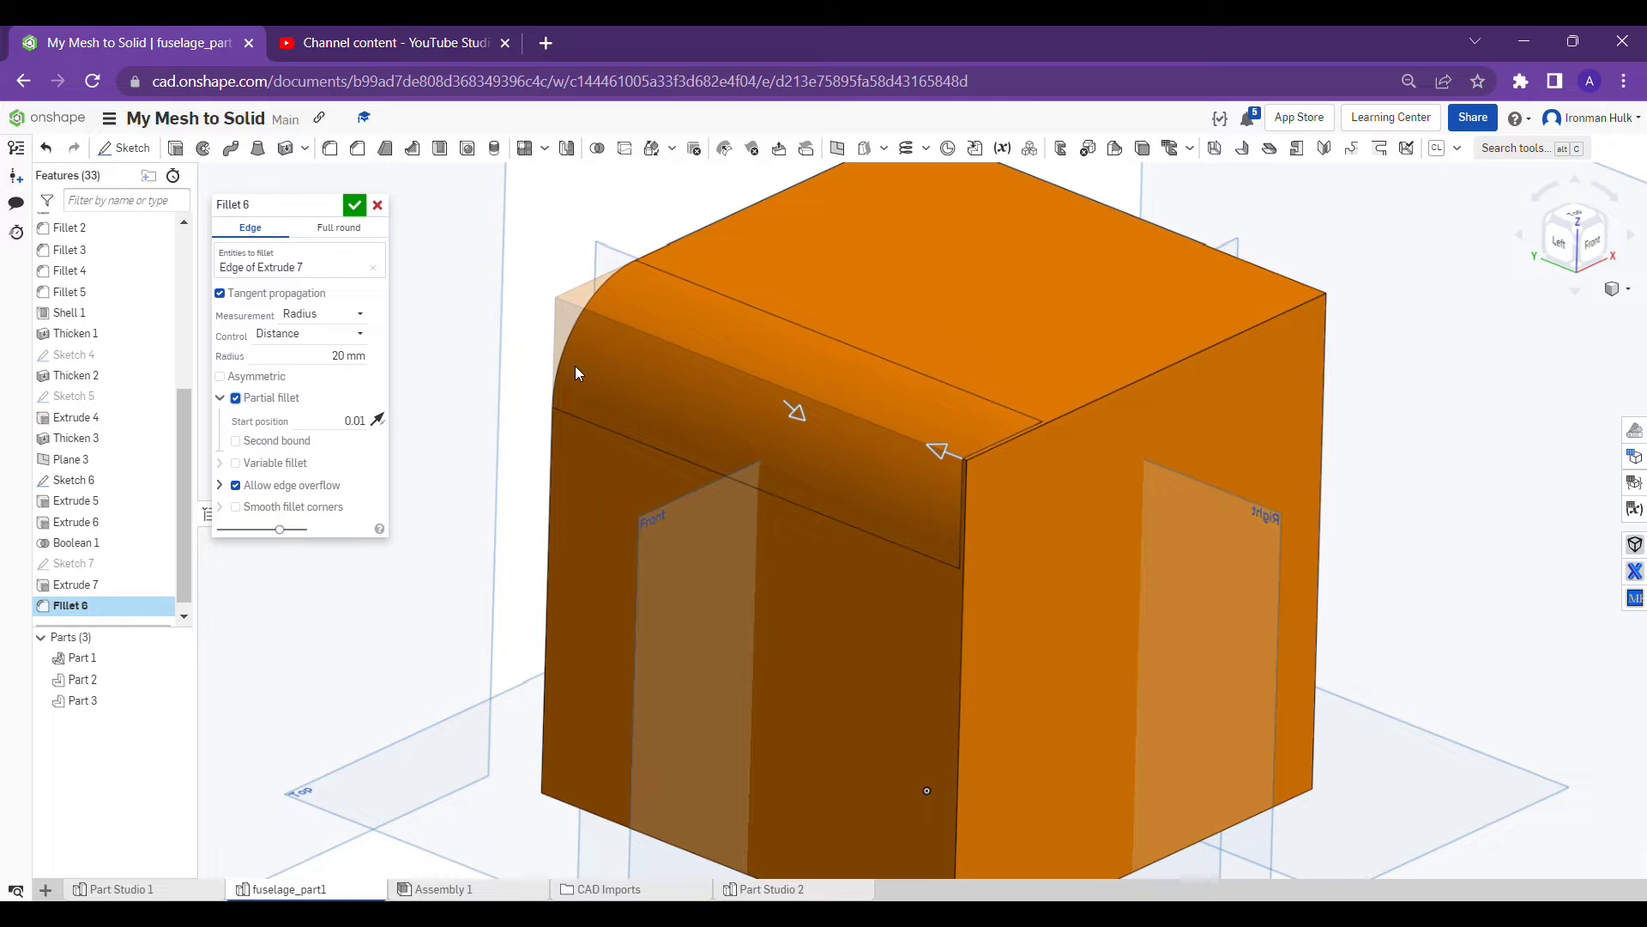
right_click_drag(575, 373, 487, 454)
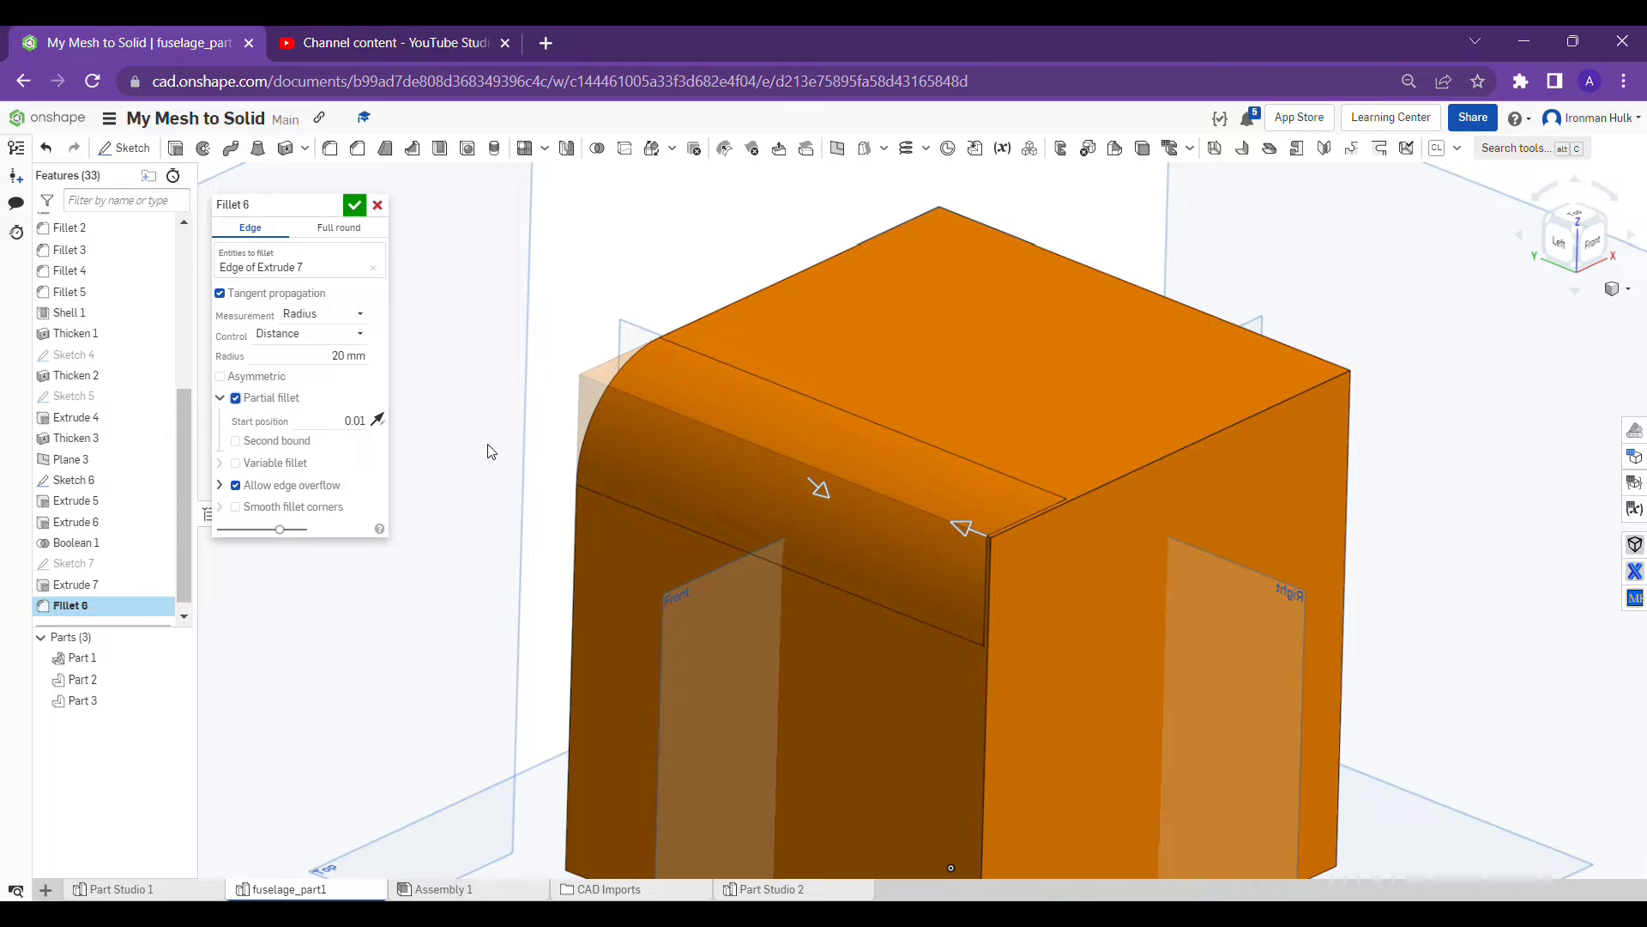
Add a second bound to the partial fillet and move its end position to 0.886 and start position to 0.139
left_click(299, 442)
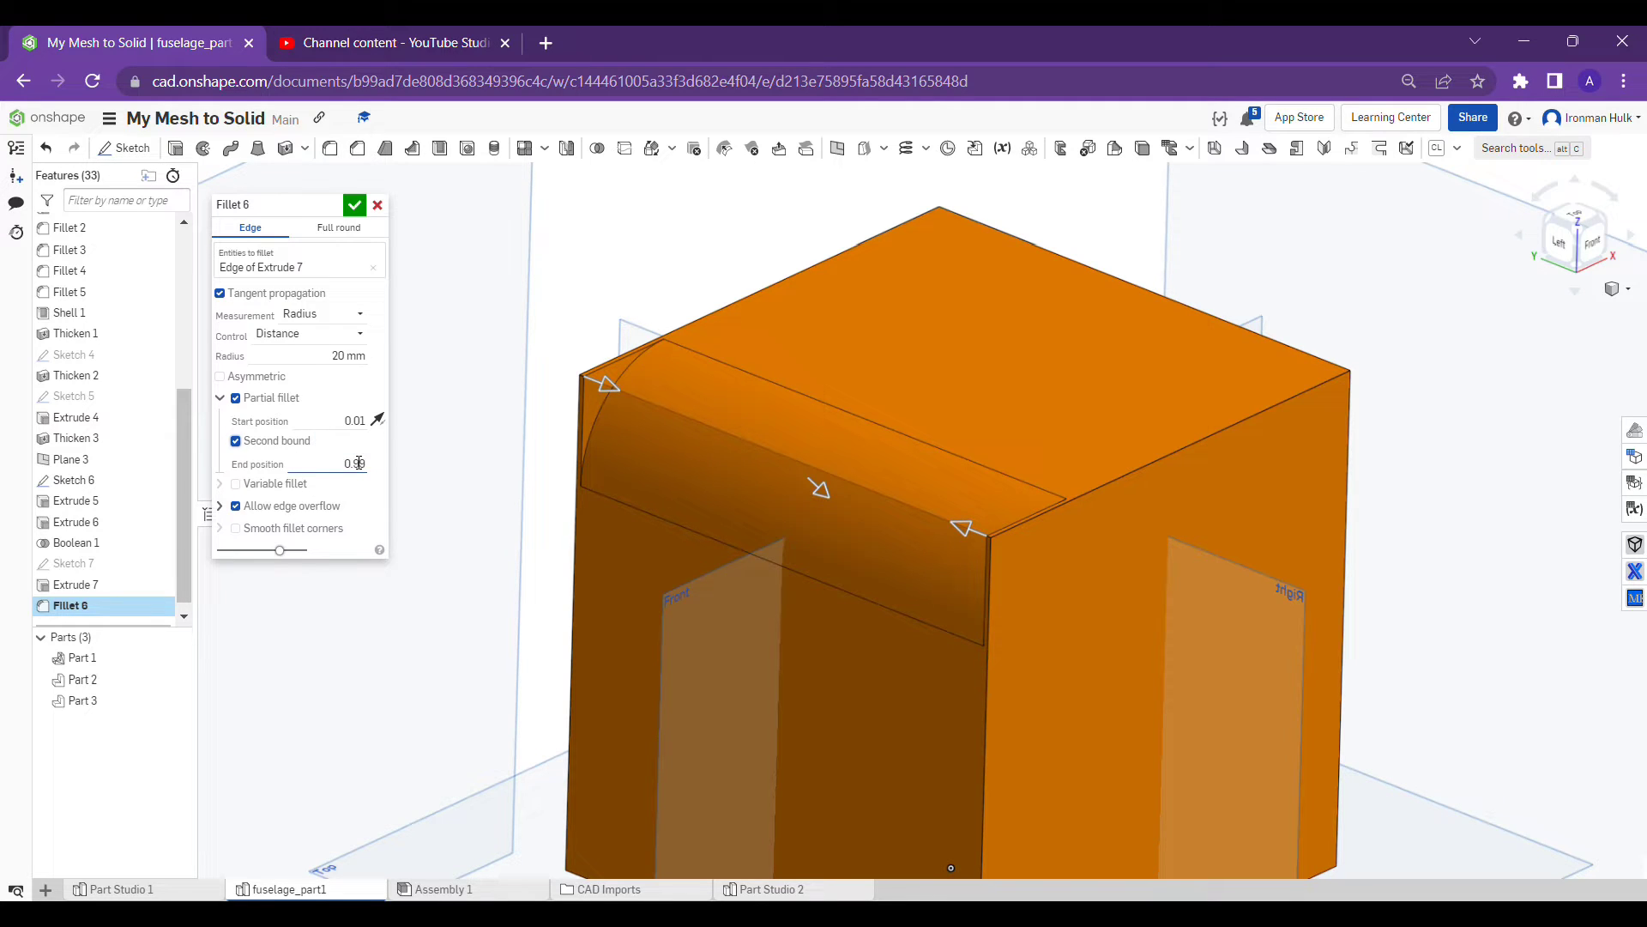
left_click_drag(608, 388, 662, 398)
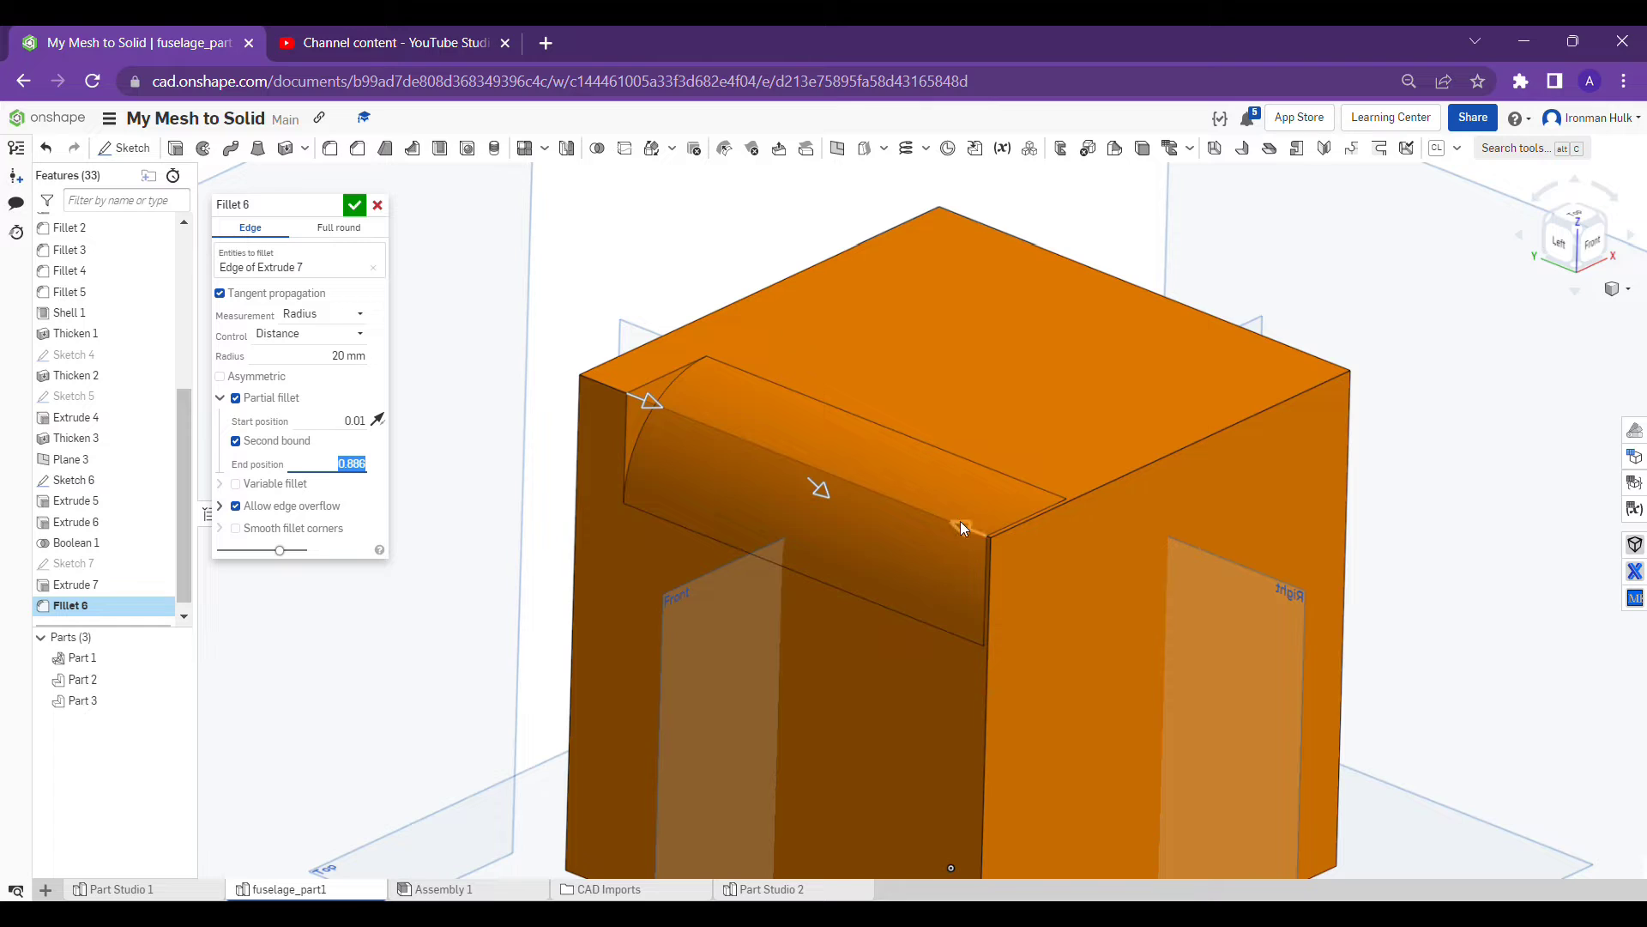
left_click_drag(946, 521, 906, 512)
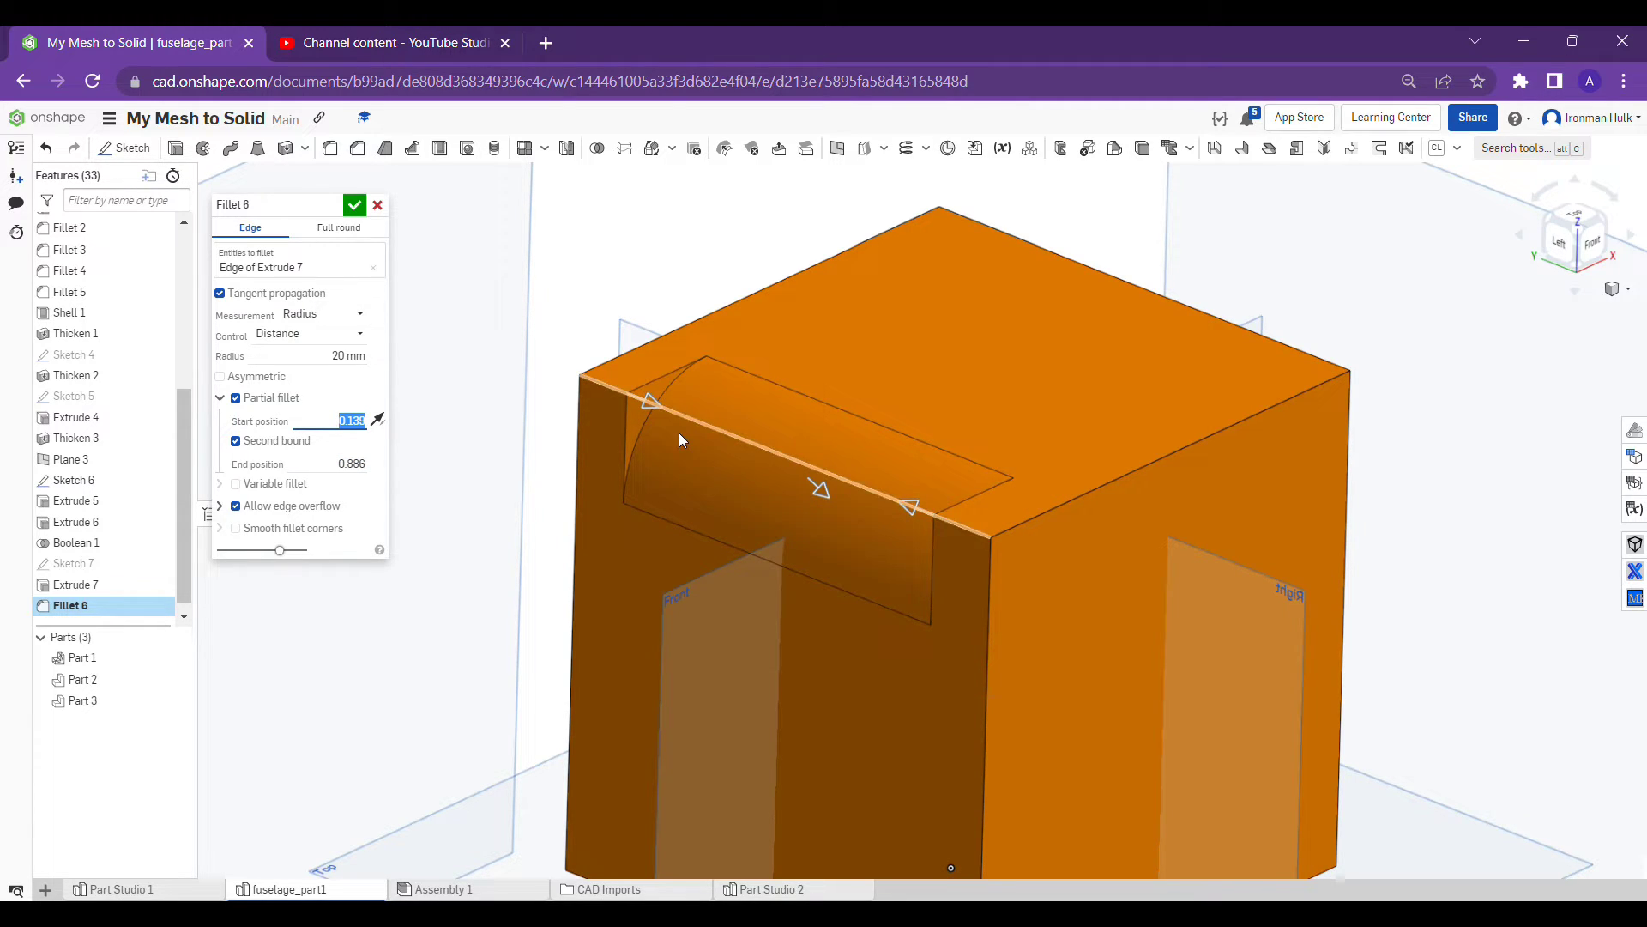
Turn the partial fillet's second bound off and on again to compare the edge with one and two bounds
left_click(286, 442)
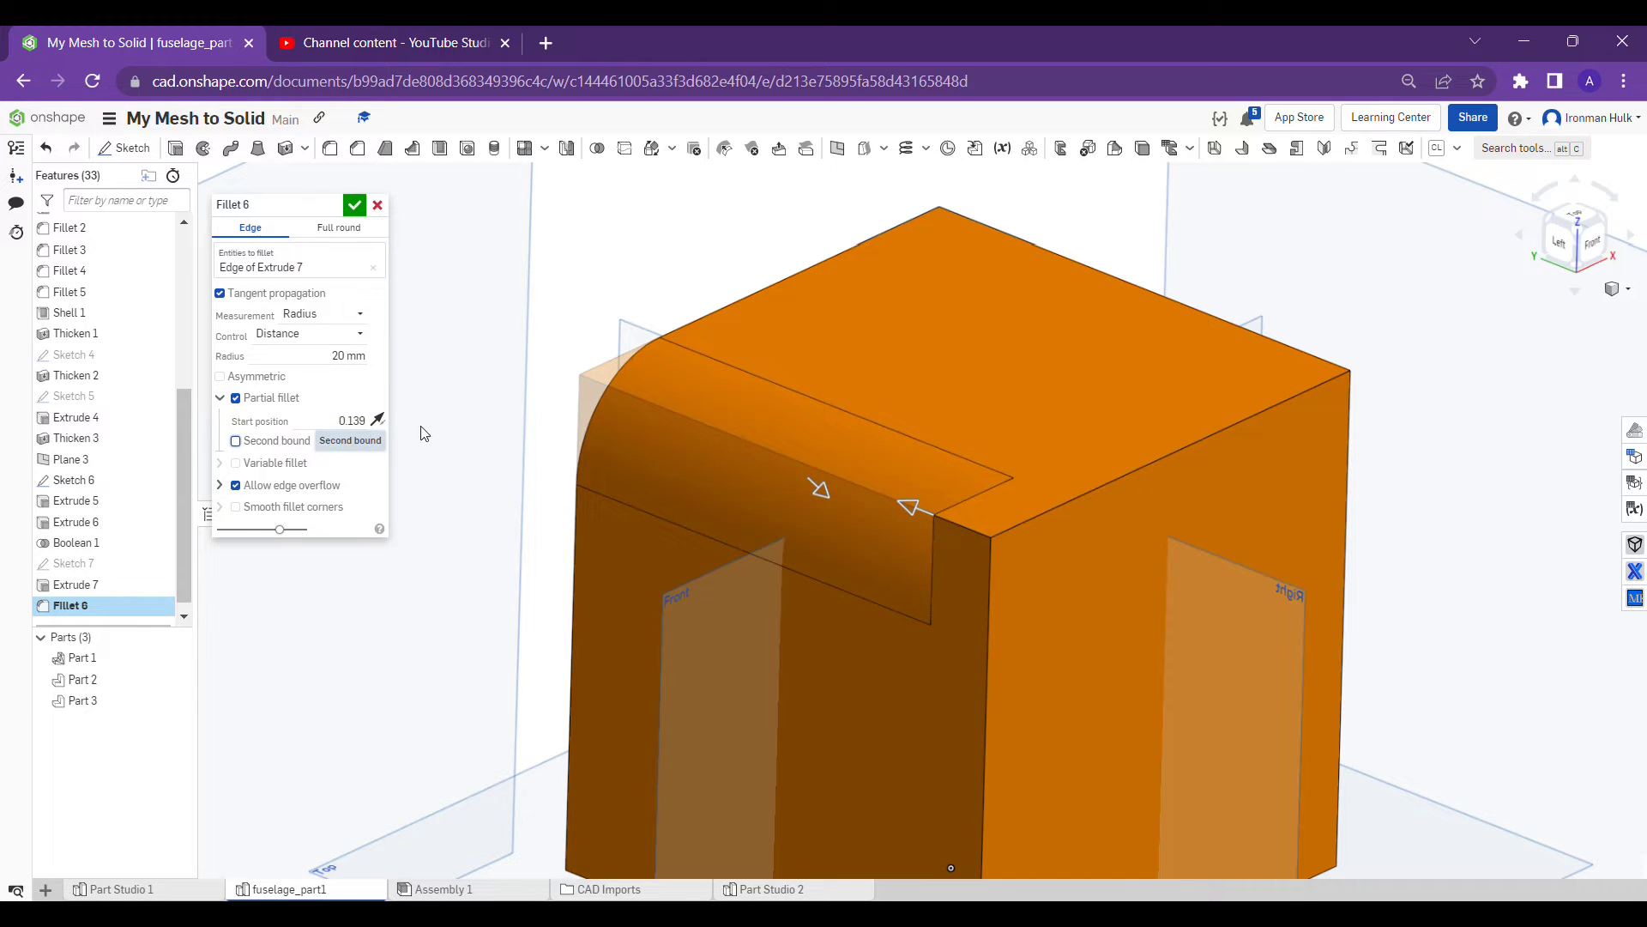
right_click_drag(670, 426, 605, 420)
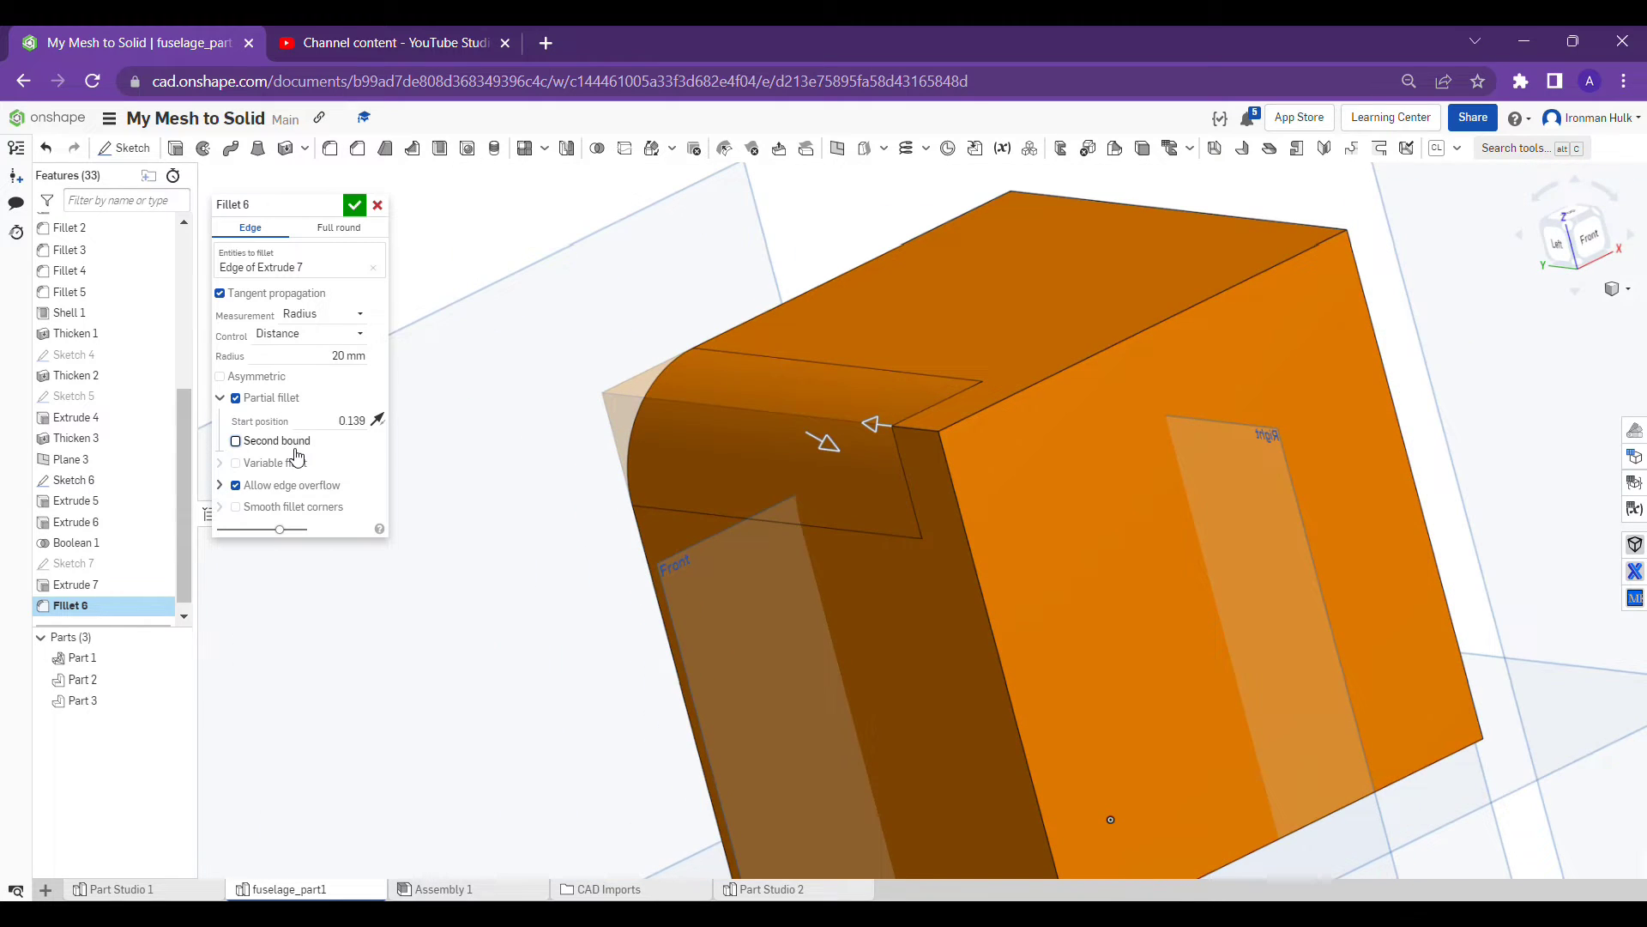
left_click(237, 441)
right_click_drag(713, 379, 738, 438)
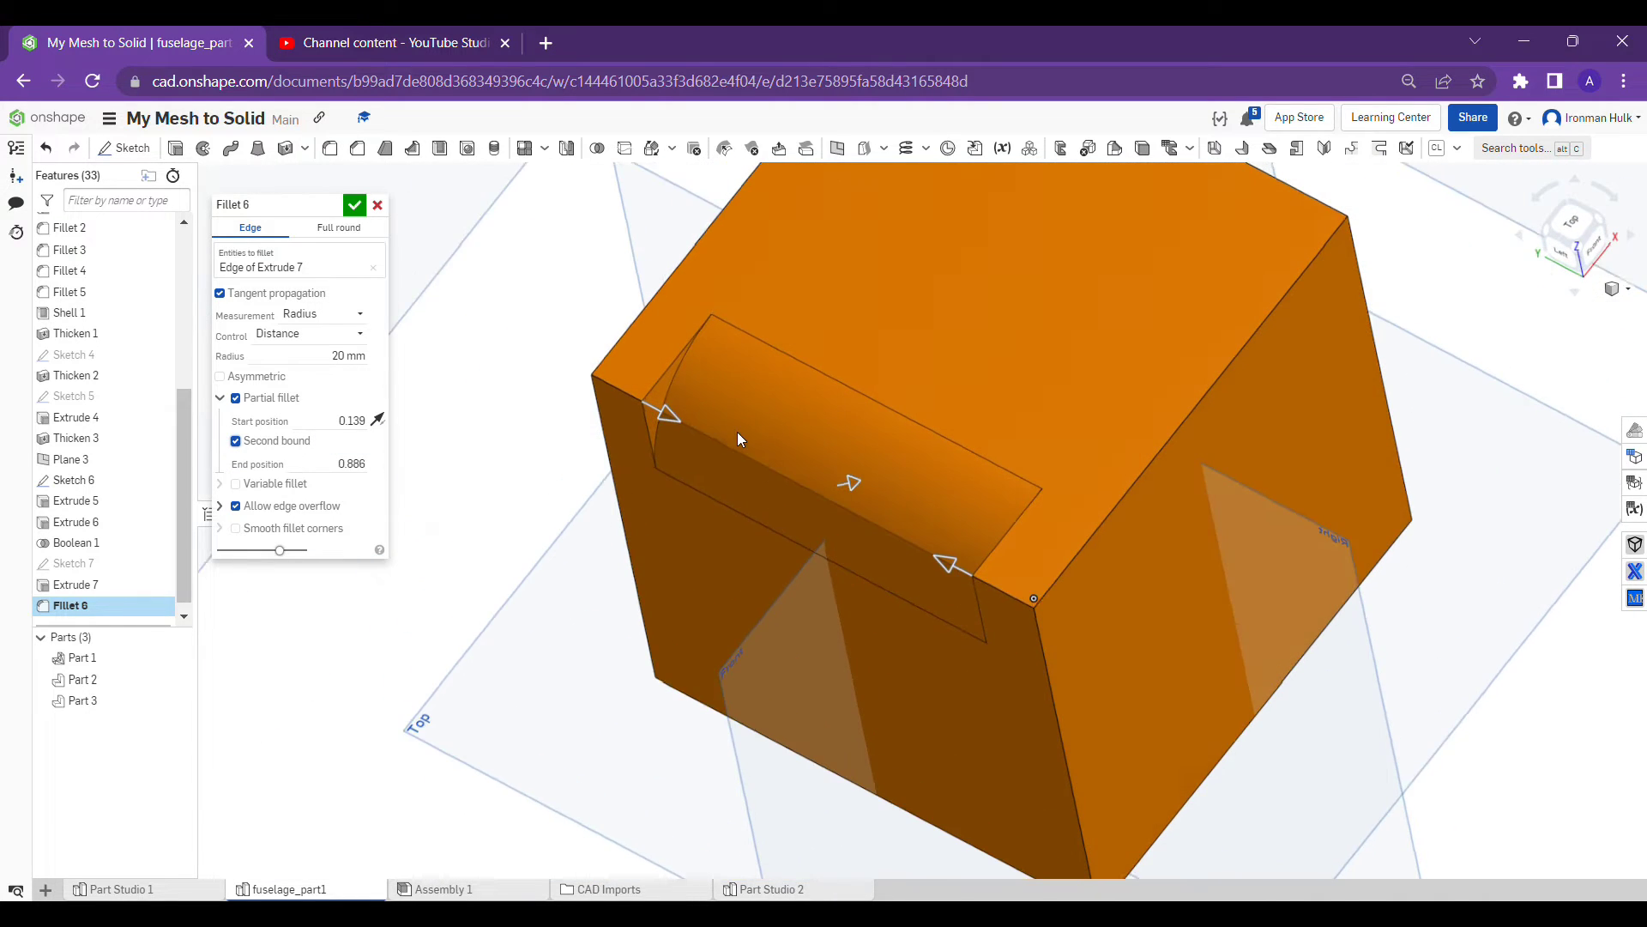
Set the partial fillet's end position to 0.5
left_click(338, 464)
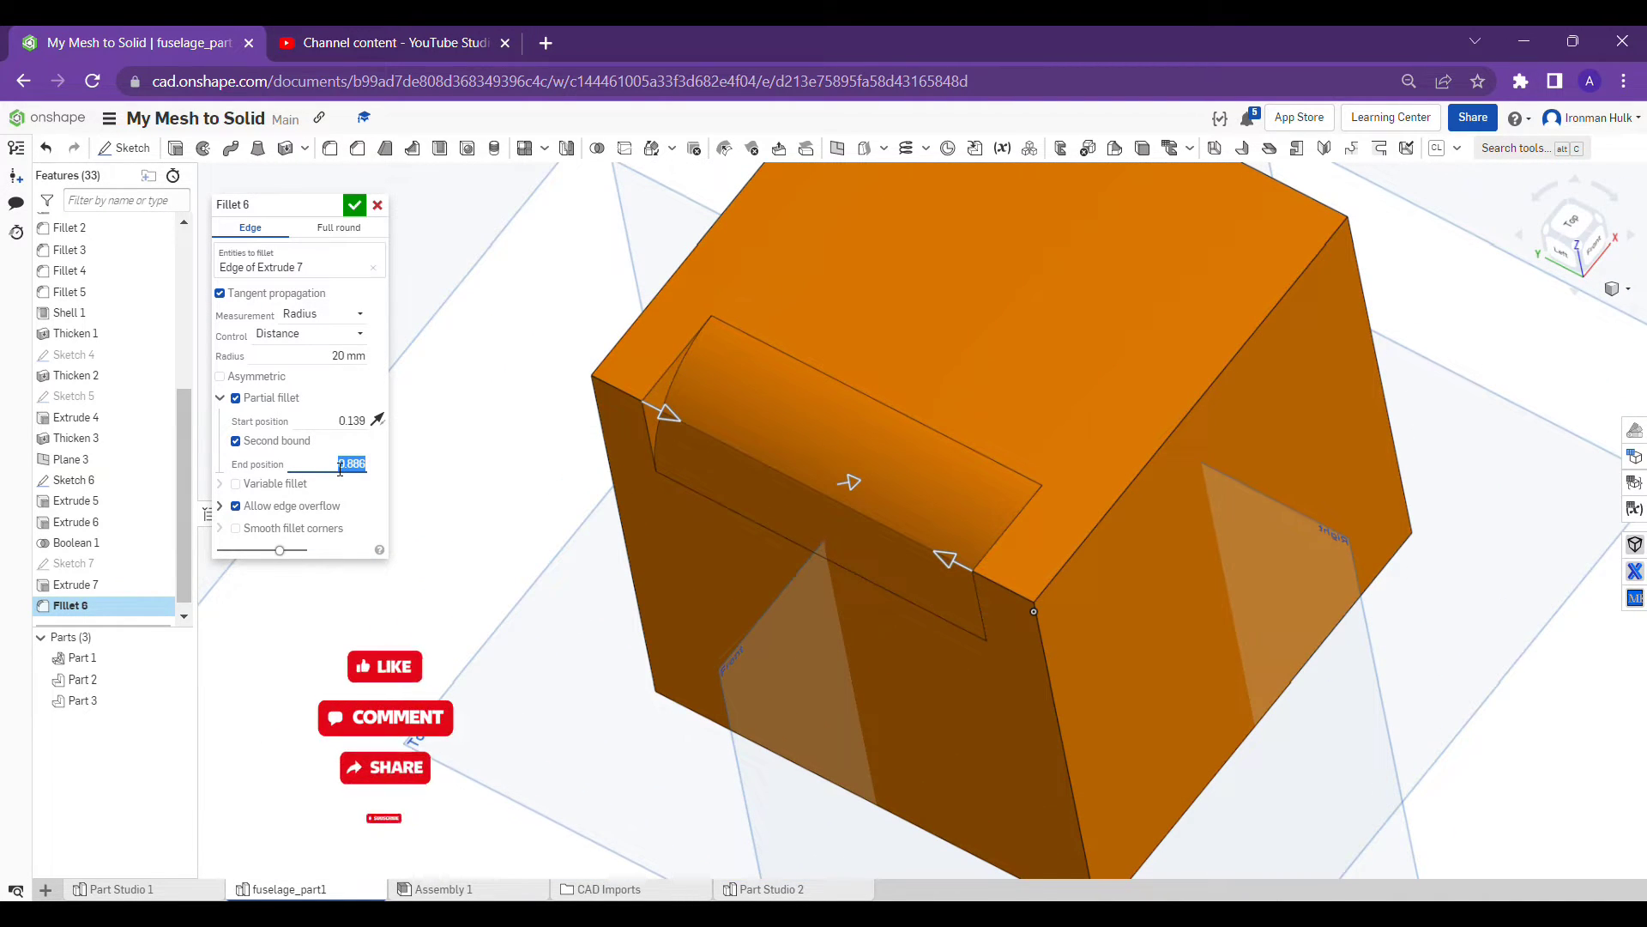
type("0.5")
key("Return")
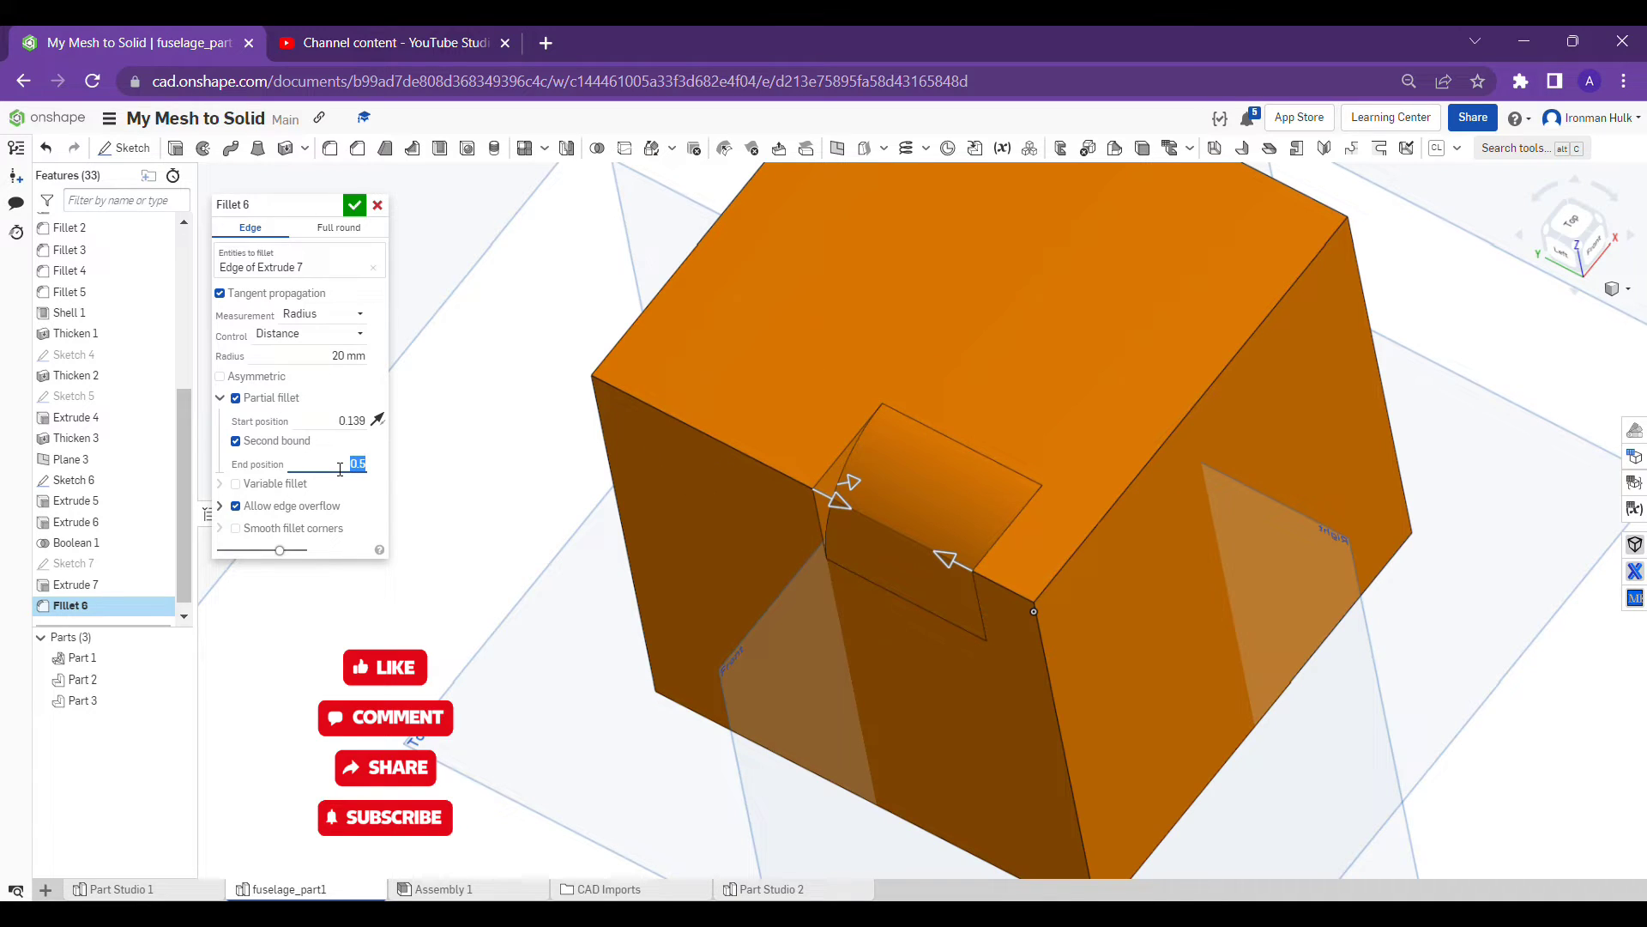
Try start positions of 0.25 and 0.5 for the partial fillet along the cube edge
left_click(340, 421)
type("0.25")
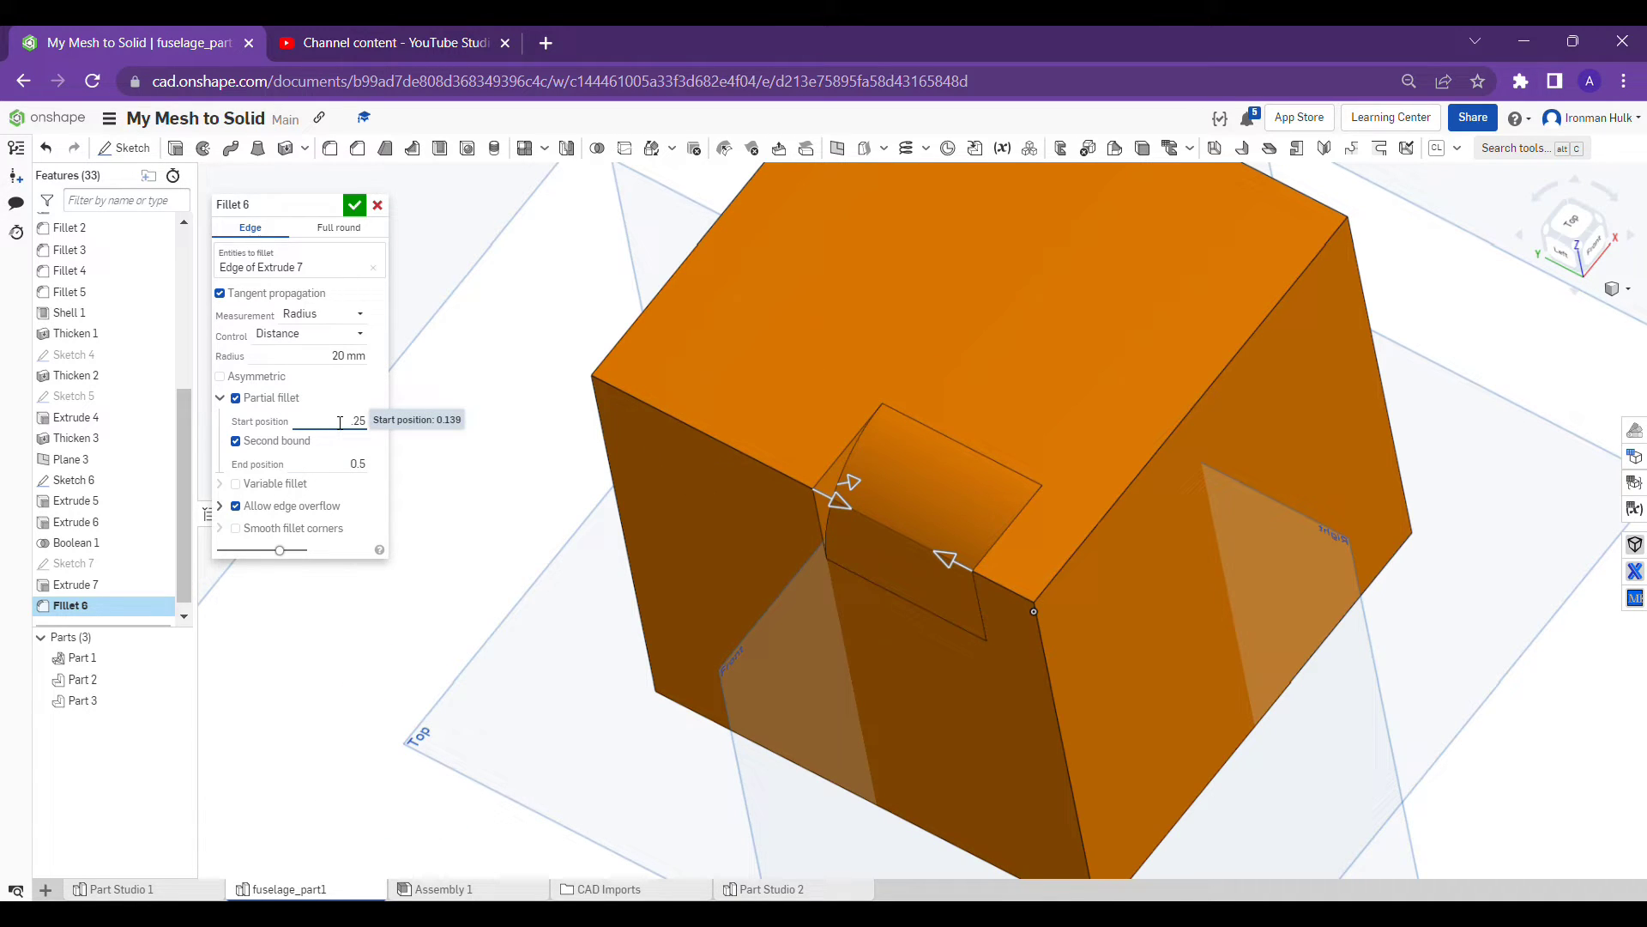
key("Return")
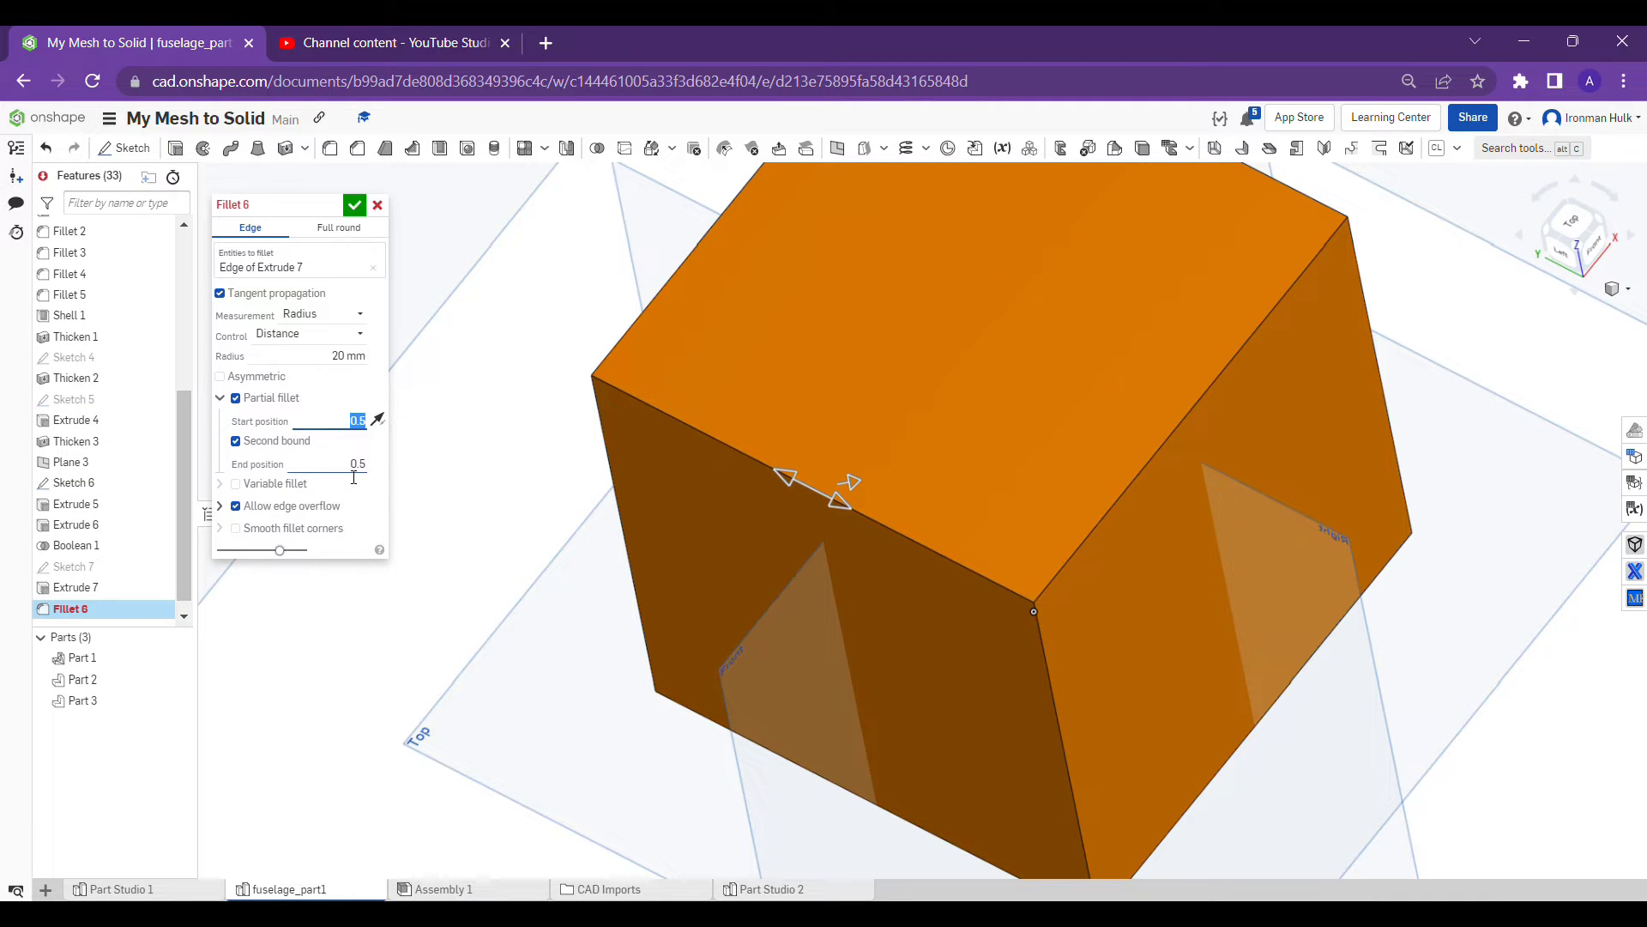
scroll(818, 476, "up", 2)
mouse_move(818, 470)
right_mouse_down()
mouse_move(858, 403)
mouse_move(839, 481)
right_mouse_up()
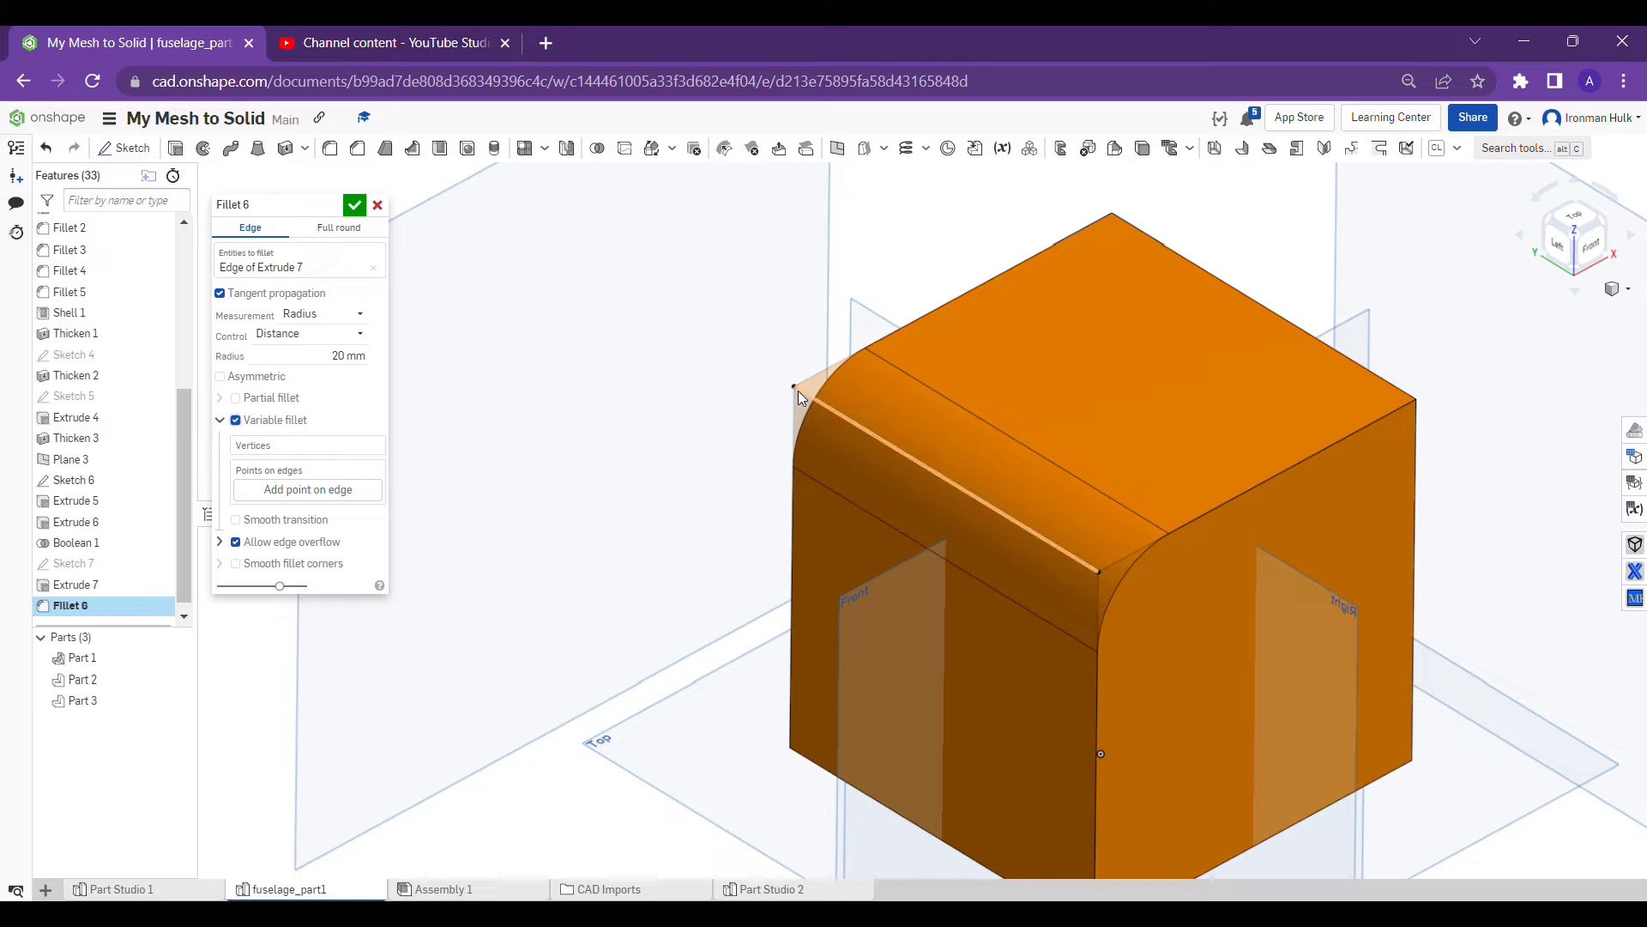
Assign both end vertices of the filleted edge to the variable fillet at 5 mm radius, removing the unassigned edge point
left_click(278, 446)
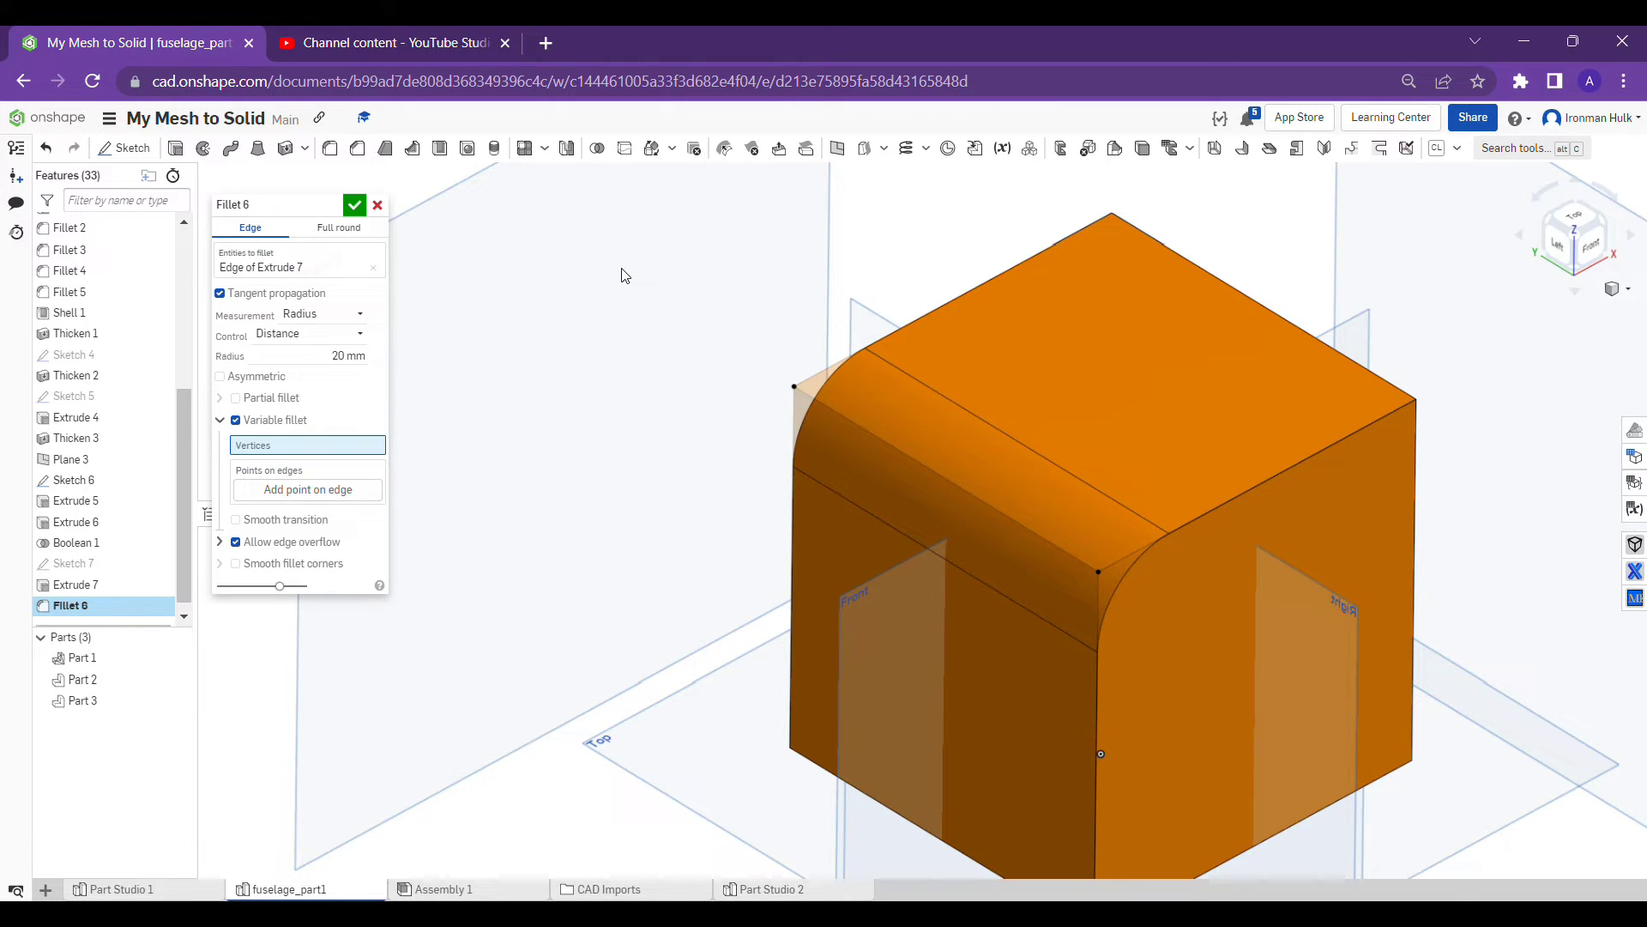
left_click(793, 386)
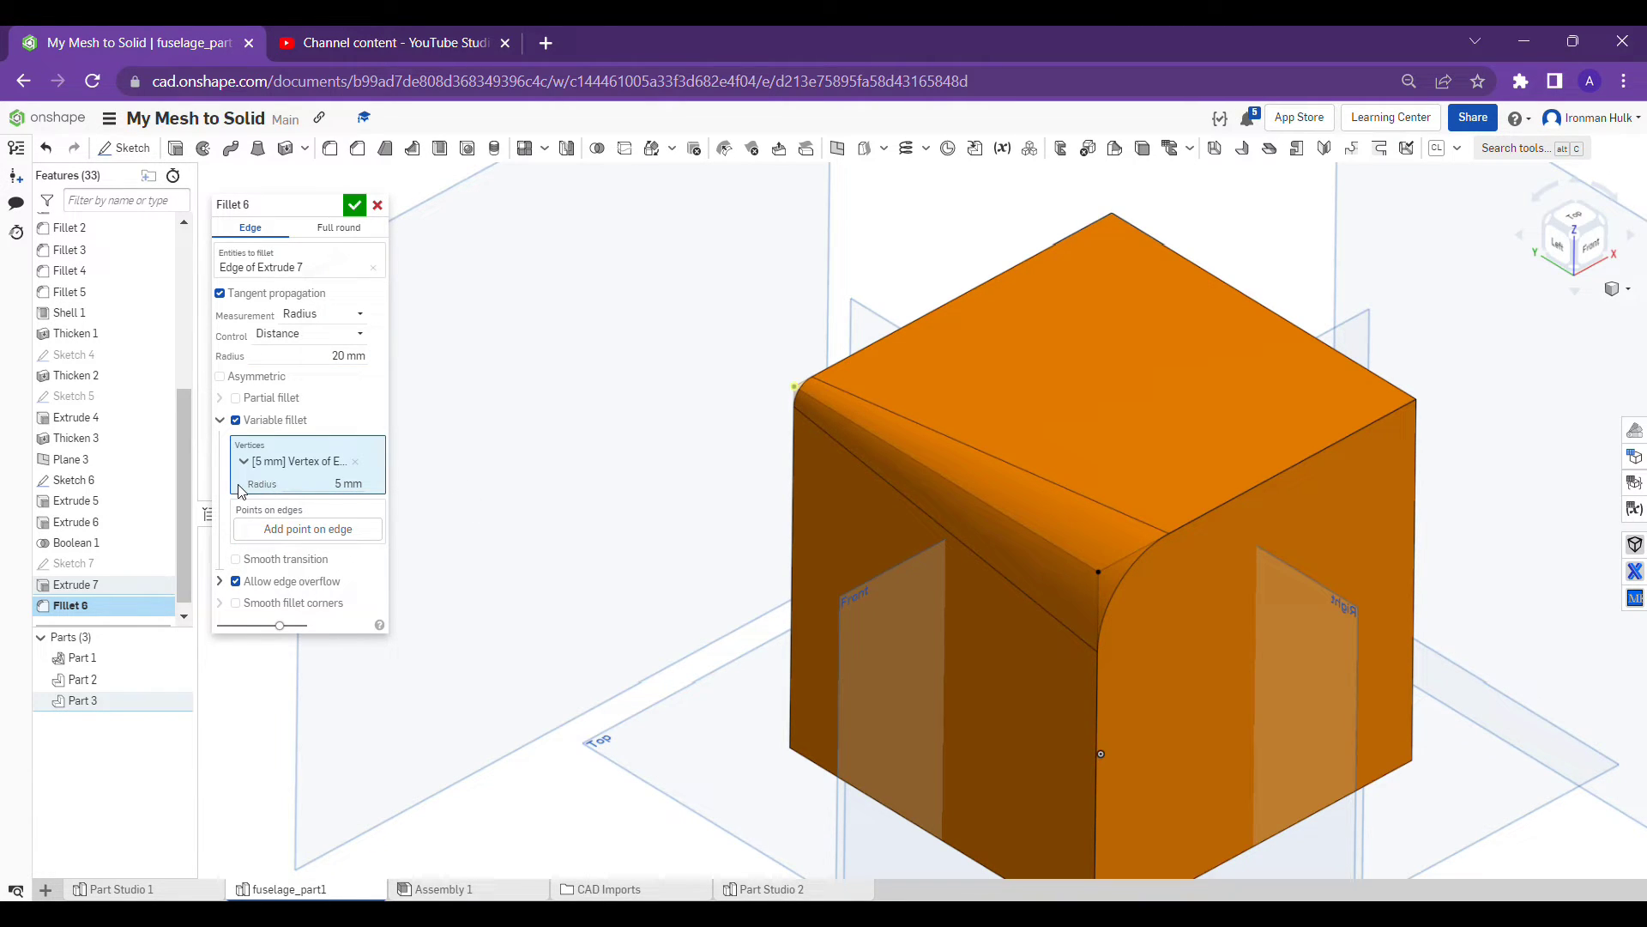
left_click(332, 539)
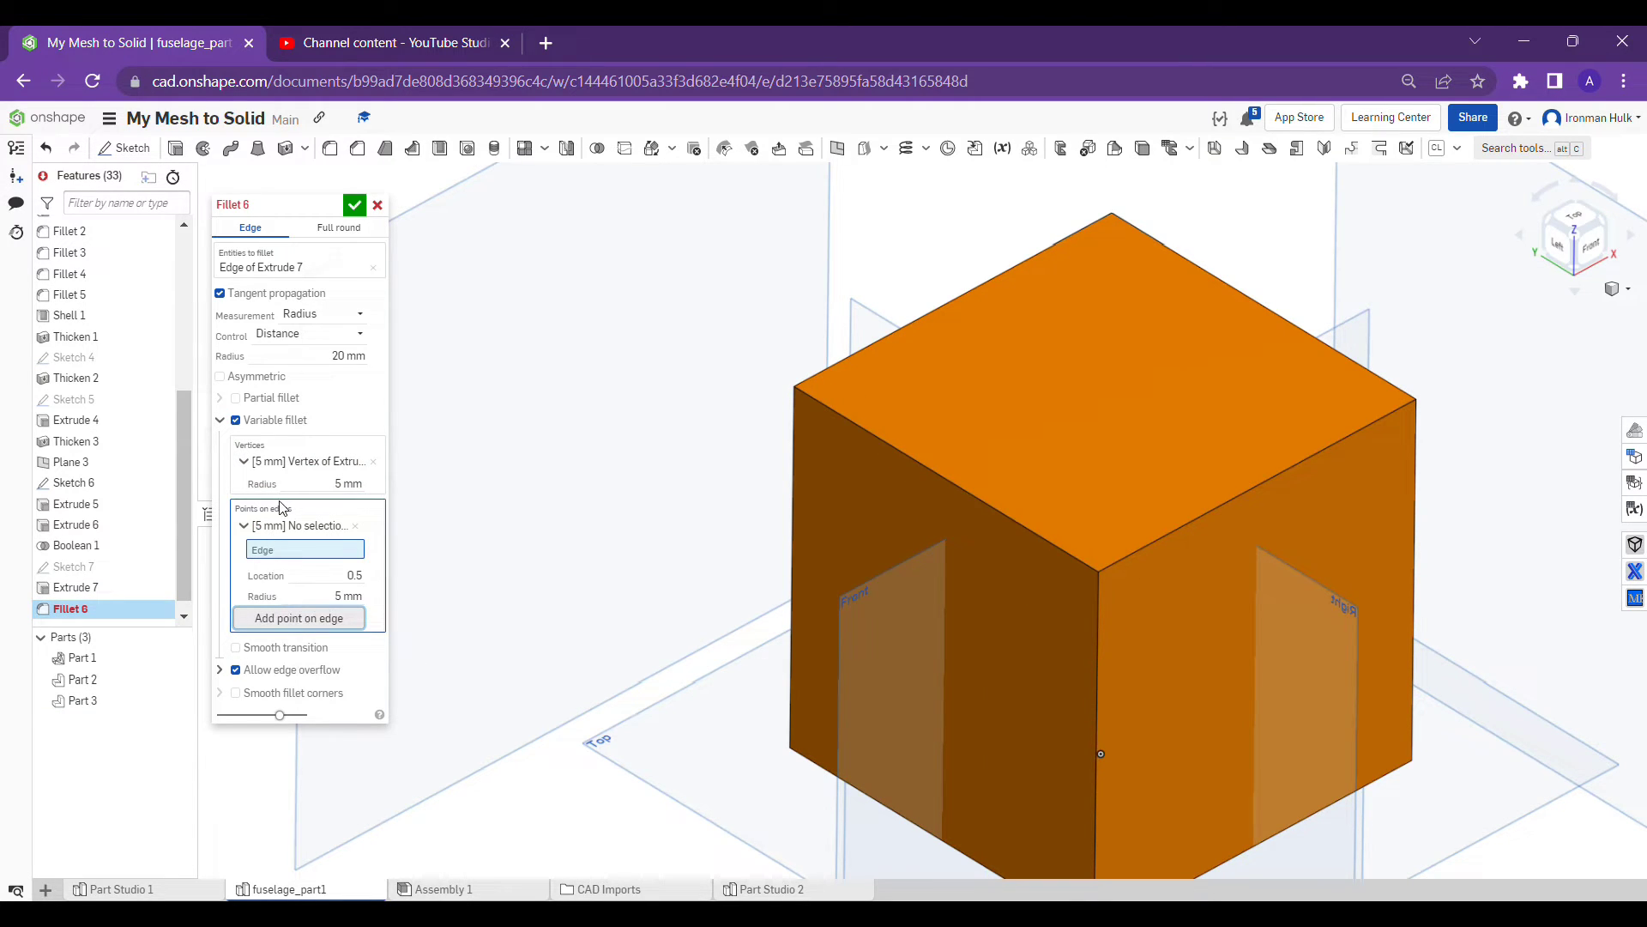
left_click(293, 472)
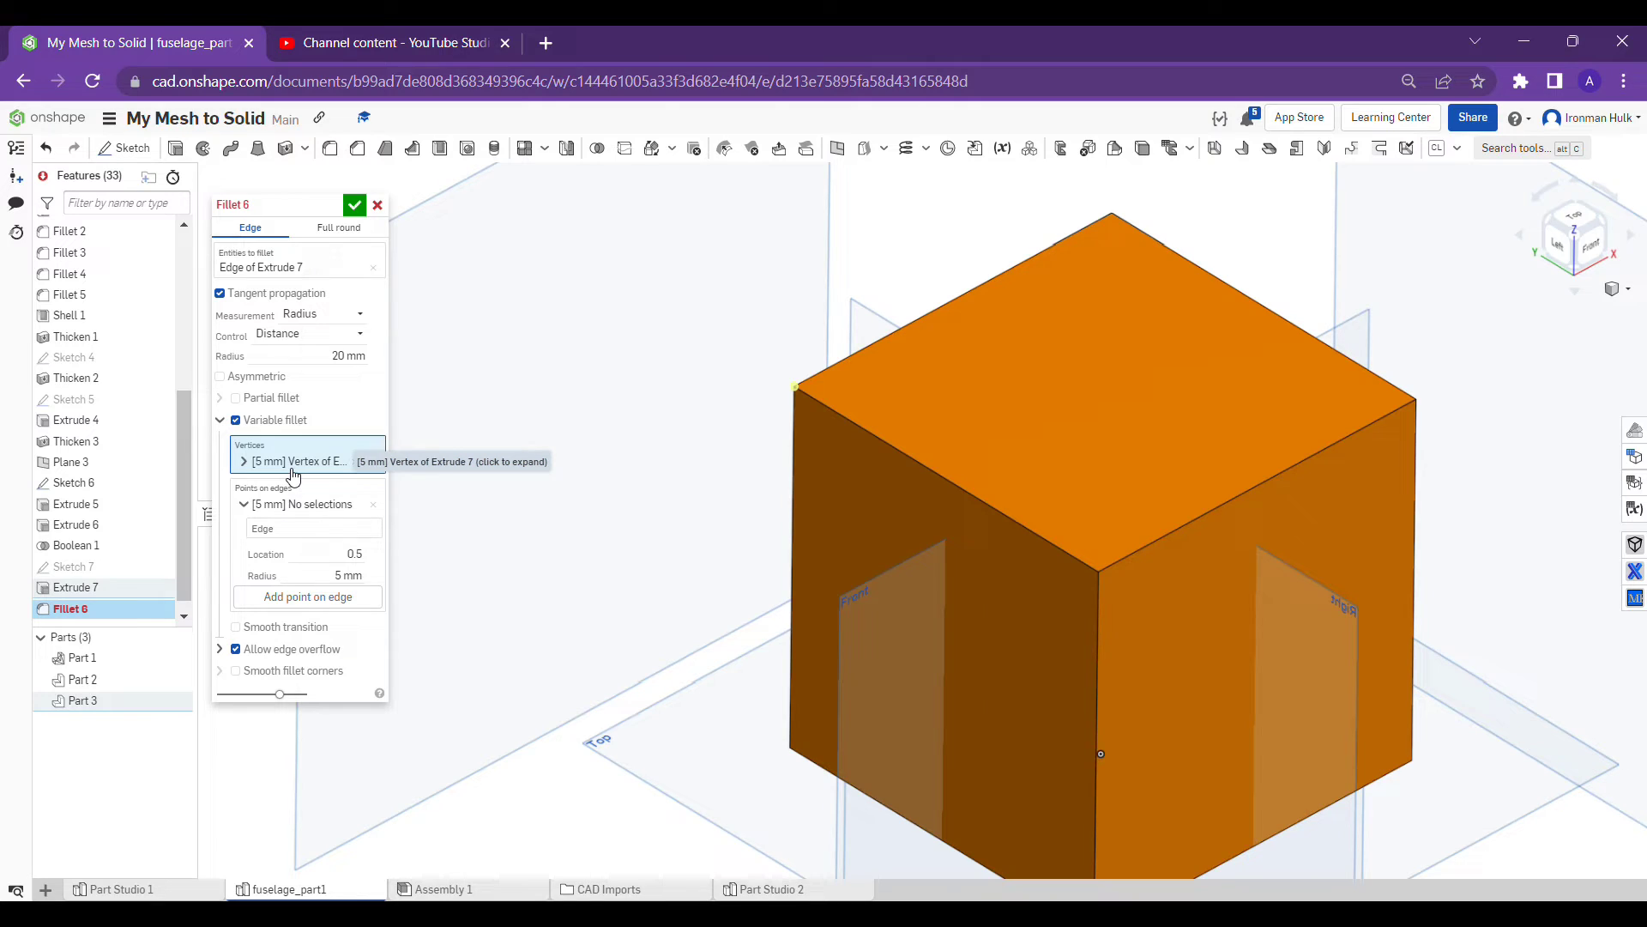
left_click(1098, 571)
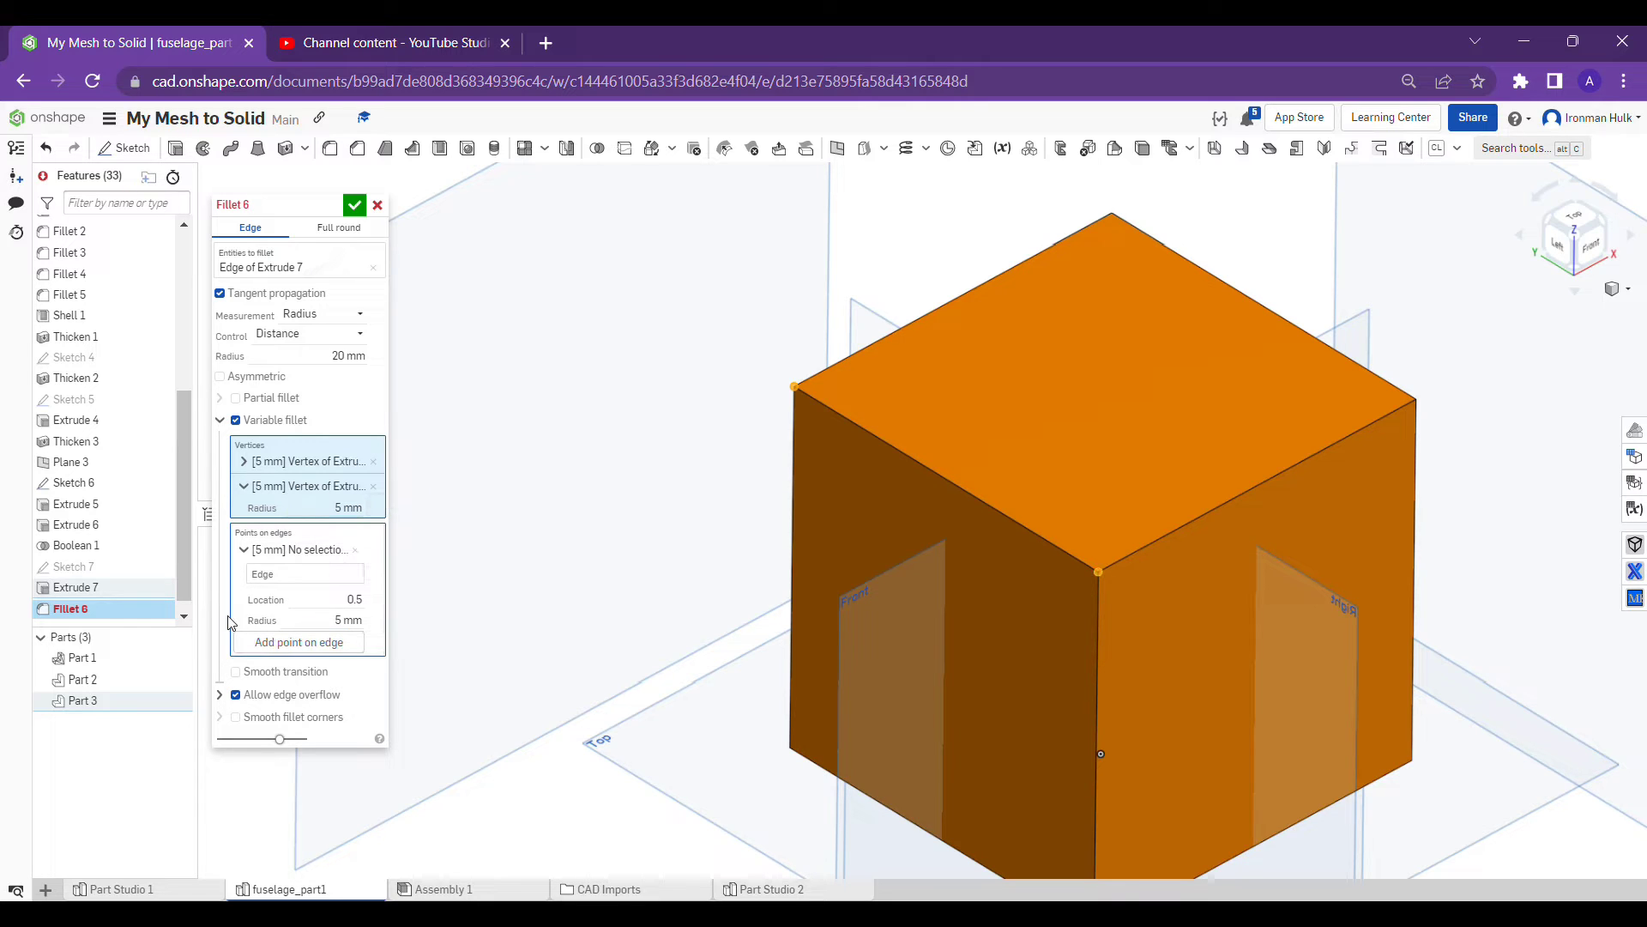
left_click(354, 551)
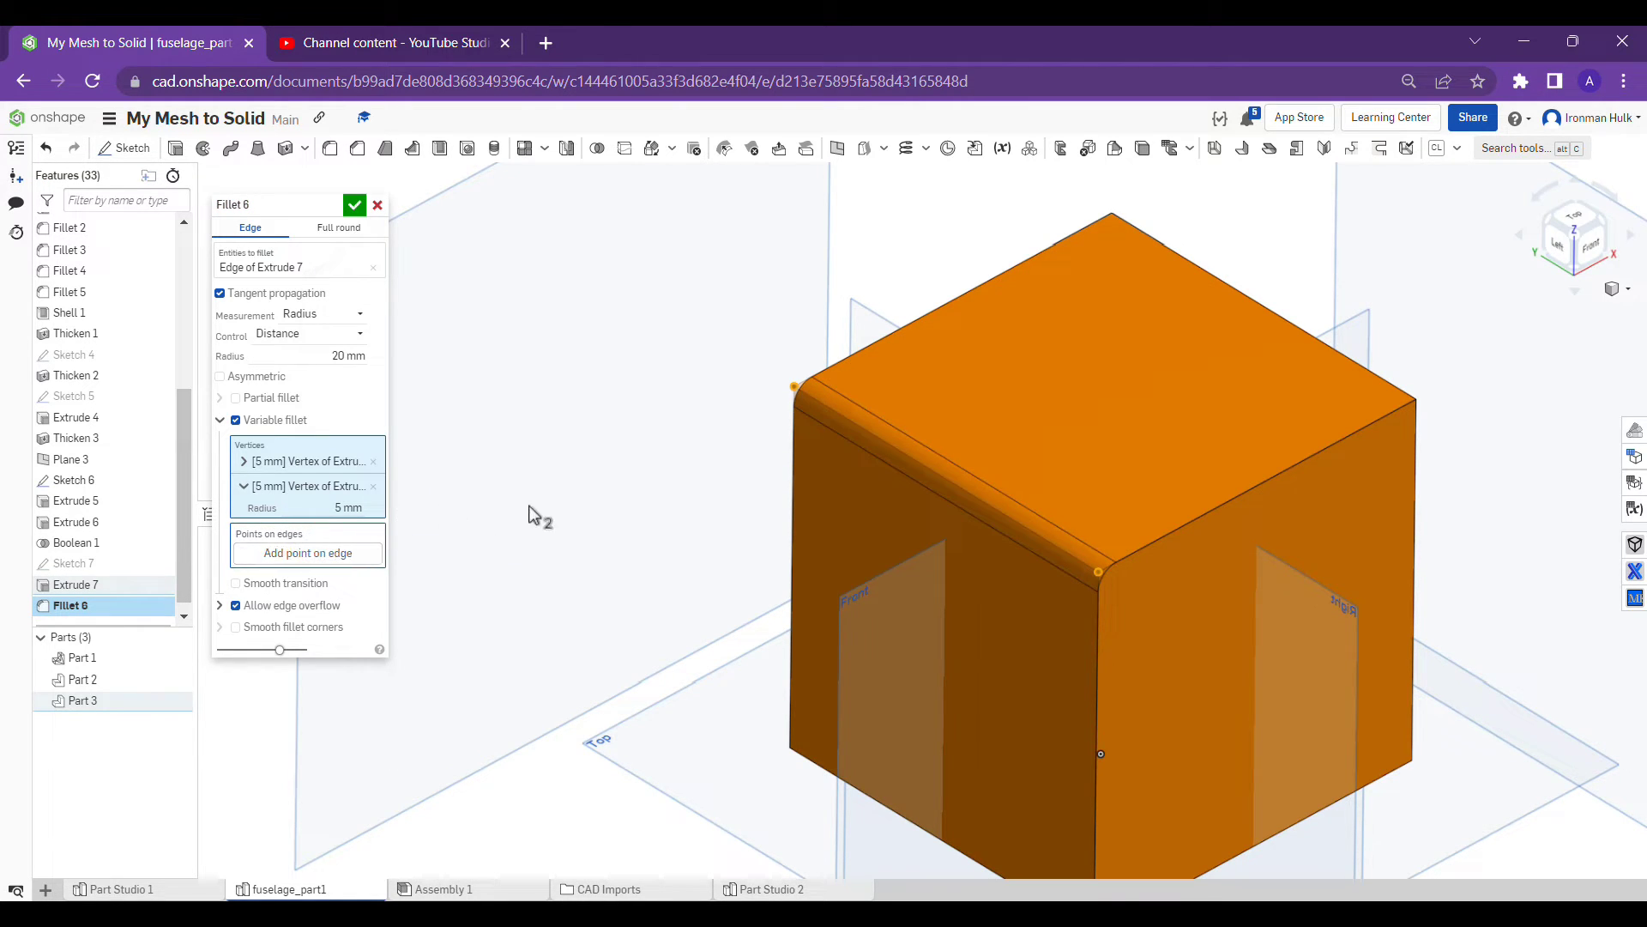
Set the variable fillet's radius at the second vertex to 20 mm and inspect the tapered edge
left_click(318, 509)
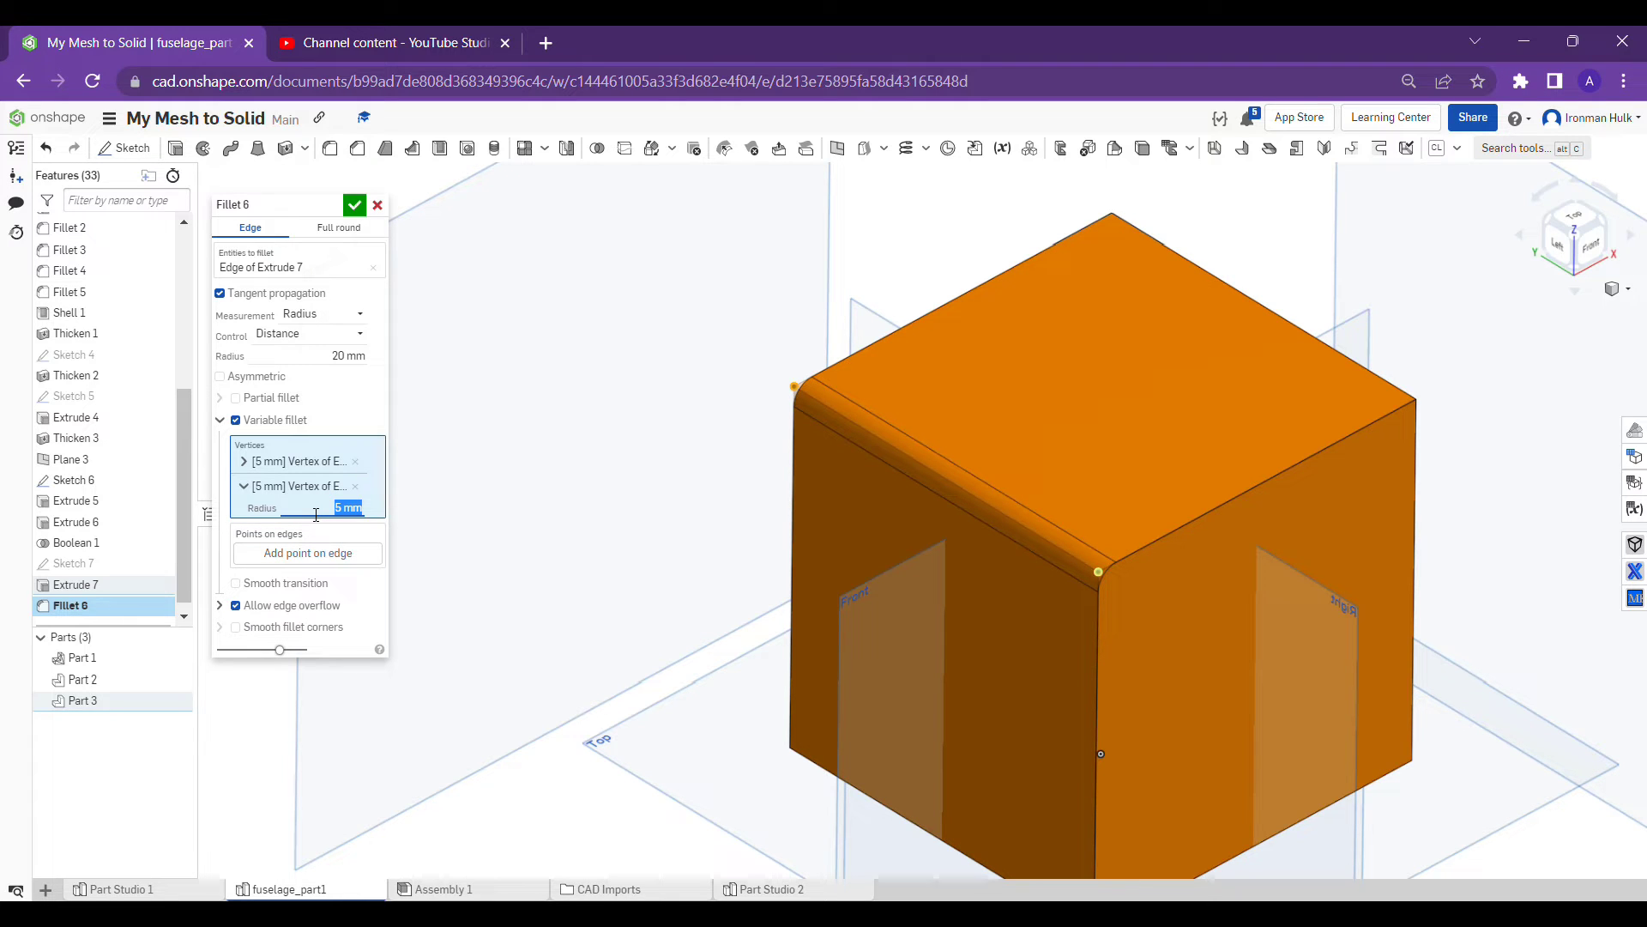
type("20")
key("Return")
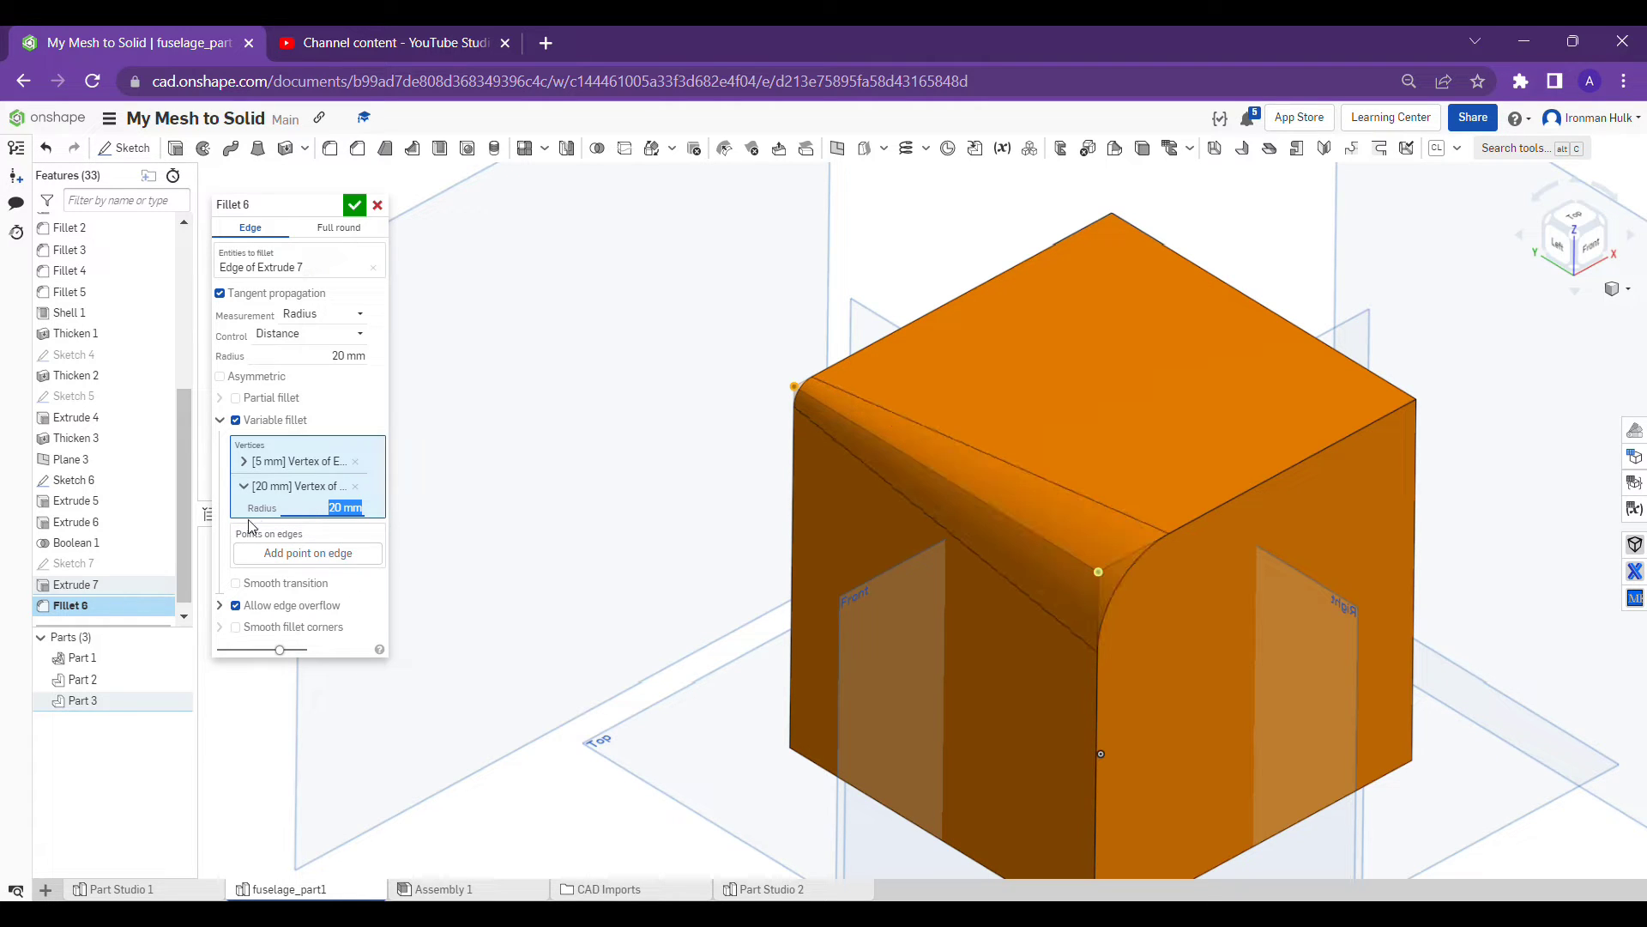
right_click_drag(889, 477, 995, 490)
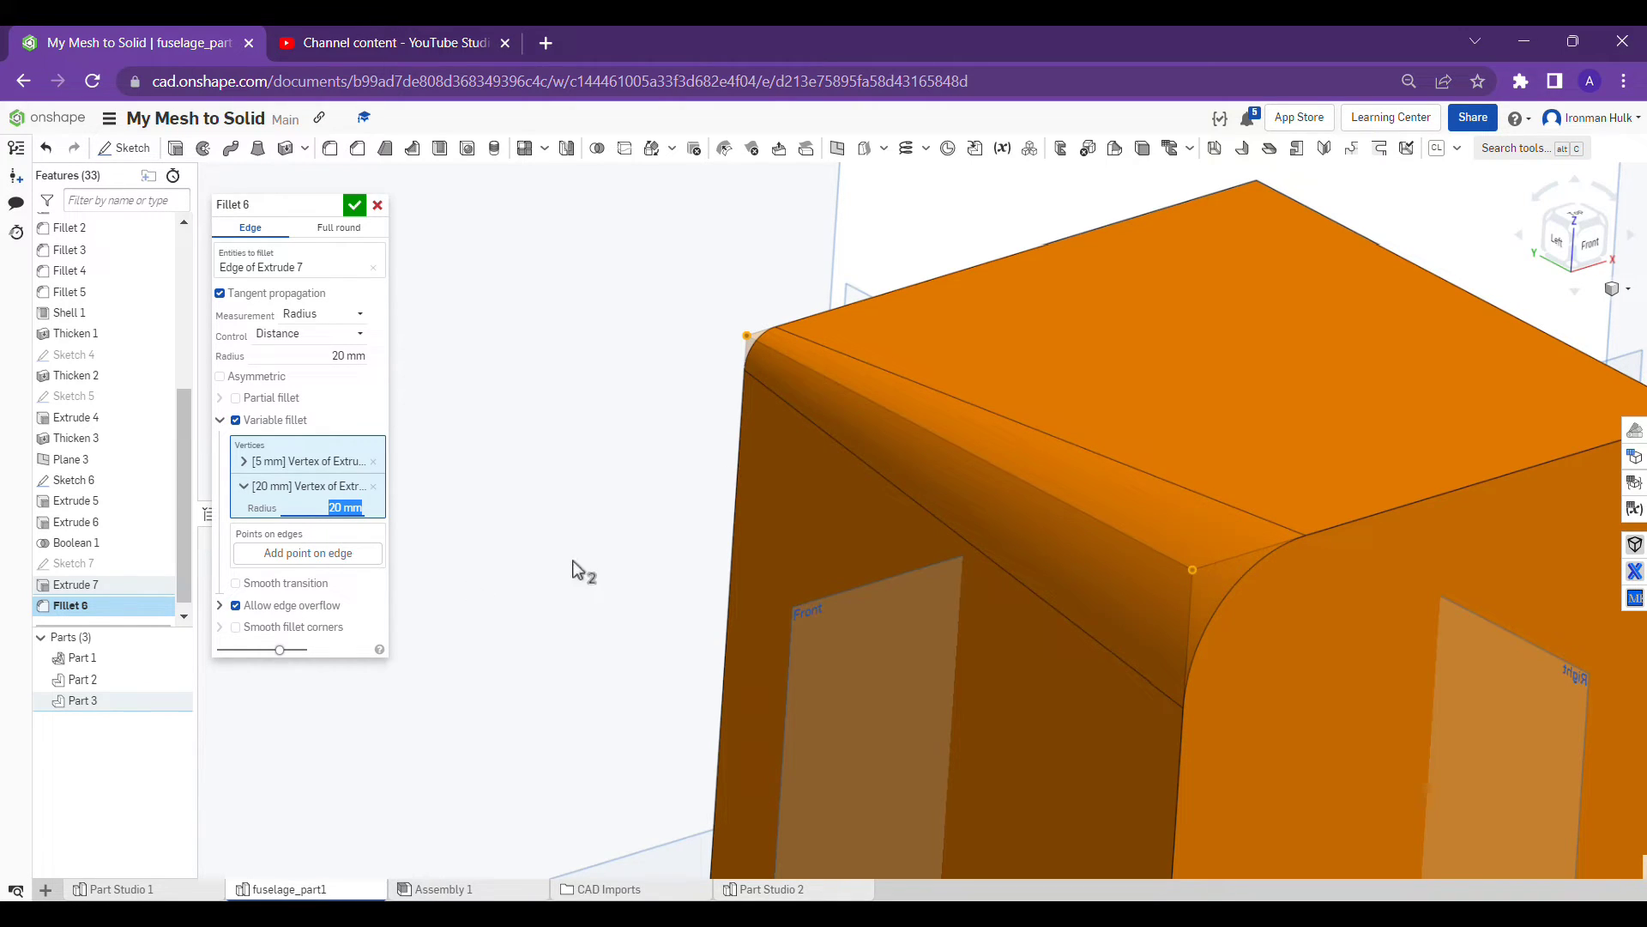
Add a variable fillet point on the filleted edge at location 0.5 with a 5 mm radius
left_click(292, 557)
left_click(322, 554)
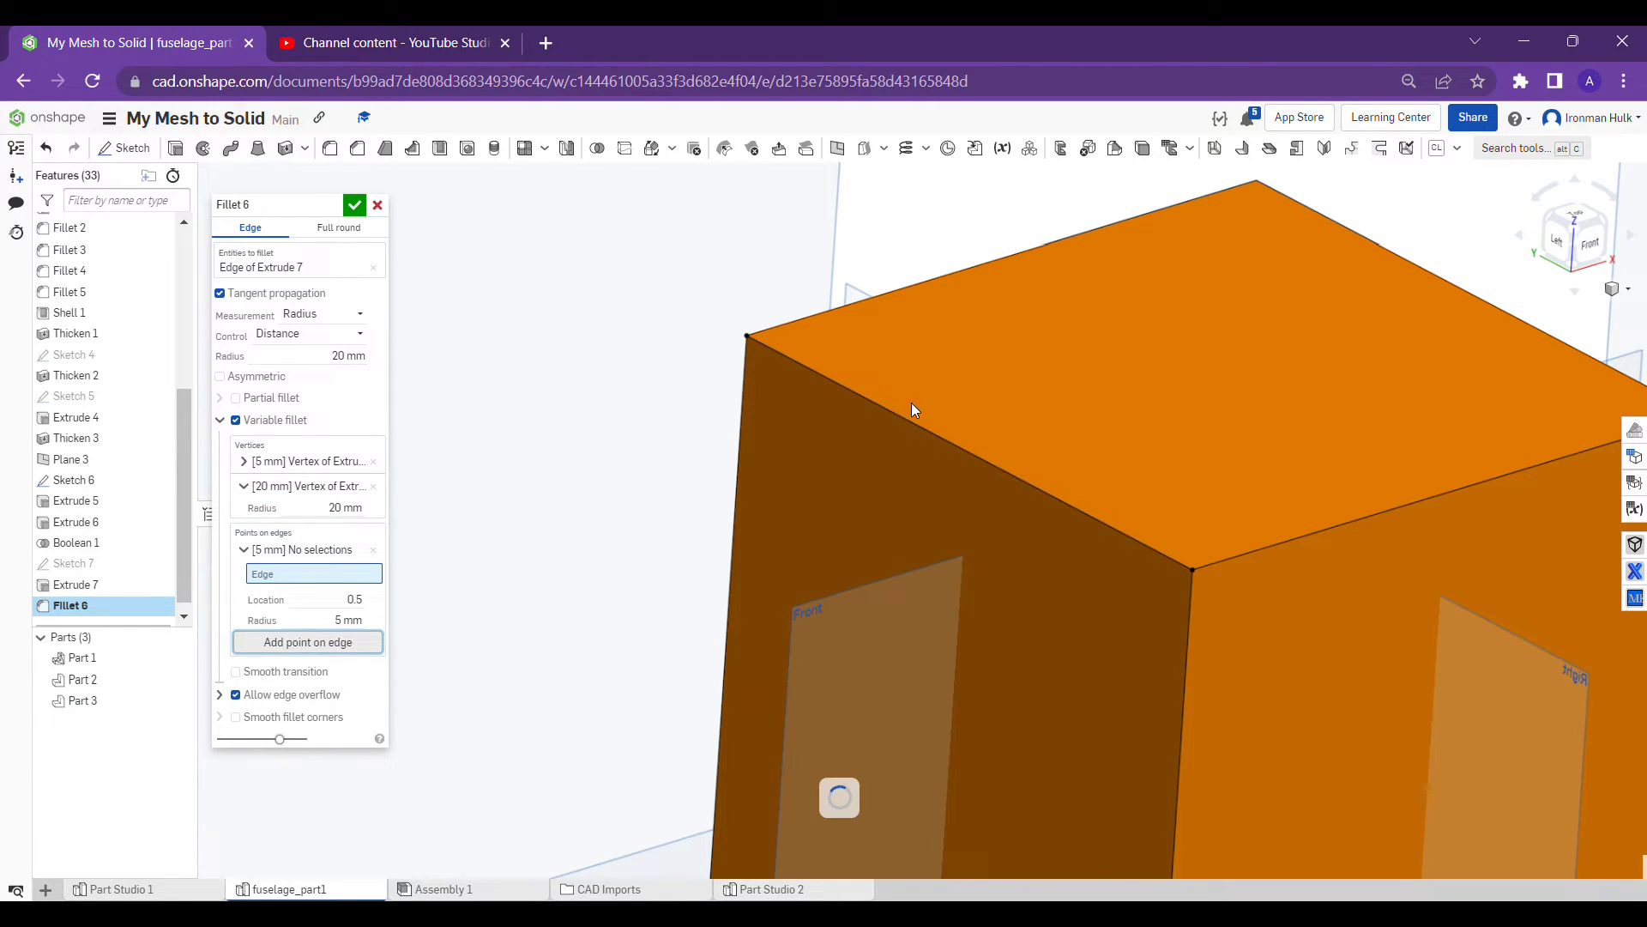
left_click(931, 439)
right_click_drag(933, 435, 981, 499)
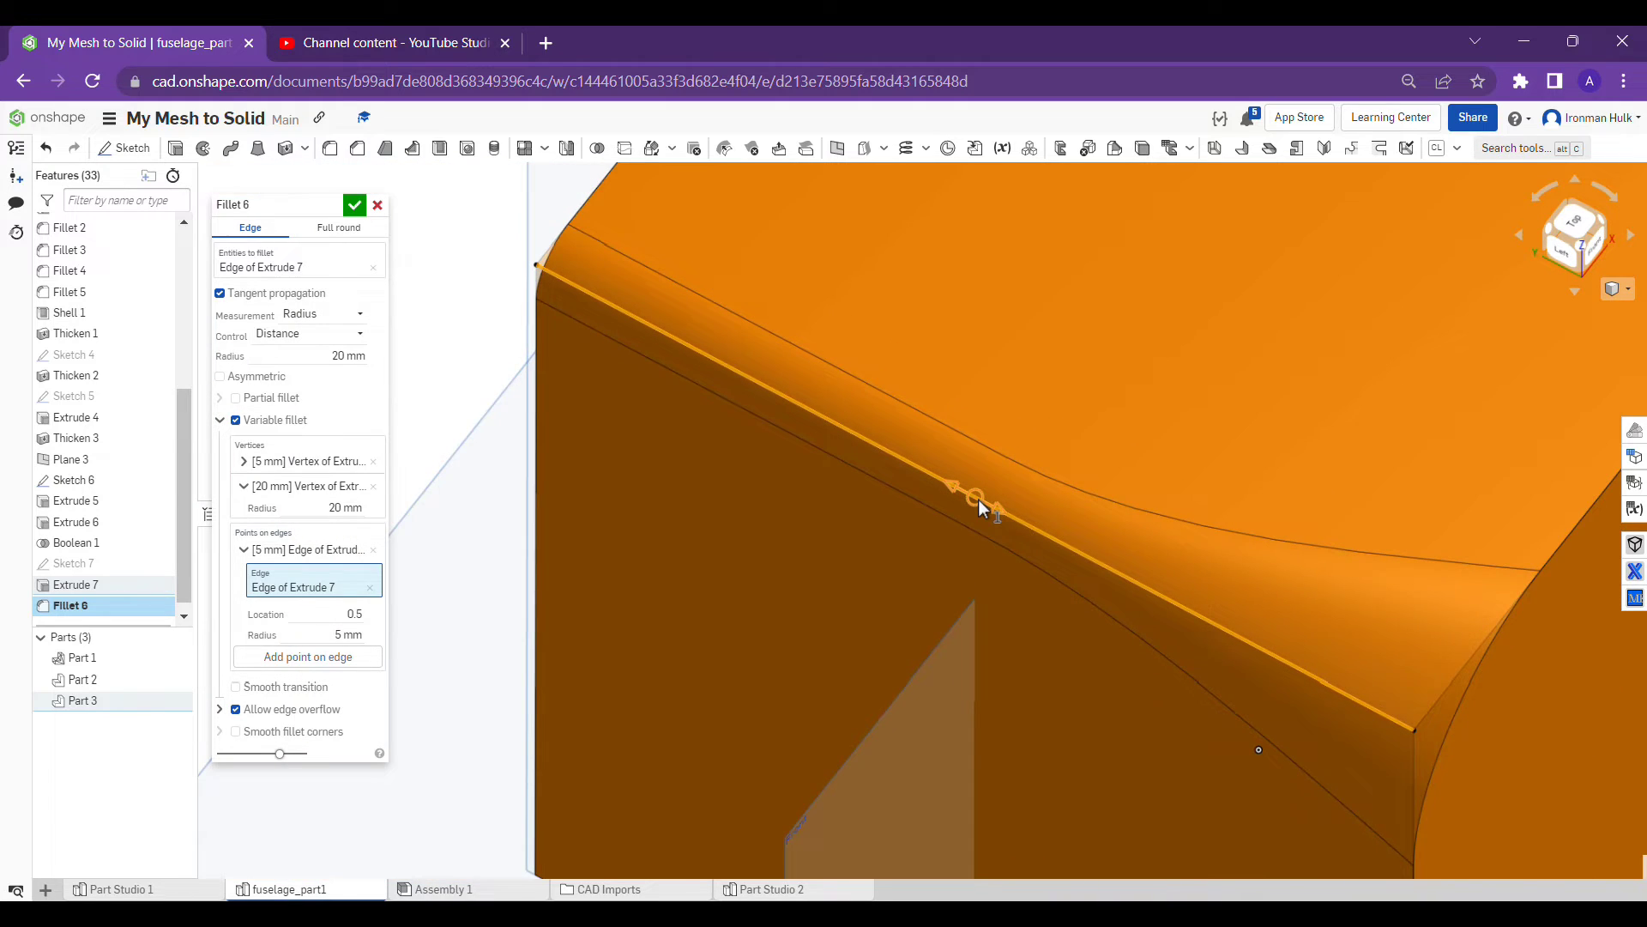
scroll(978, 499, "down", 2)
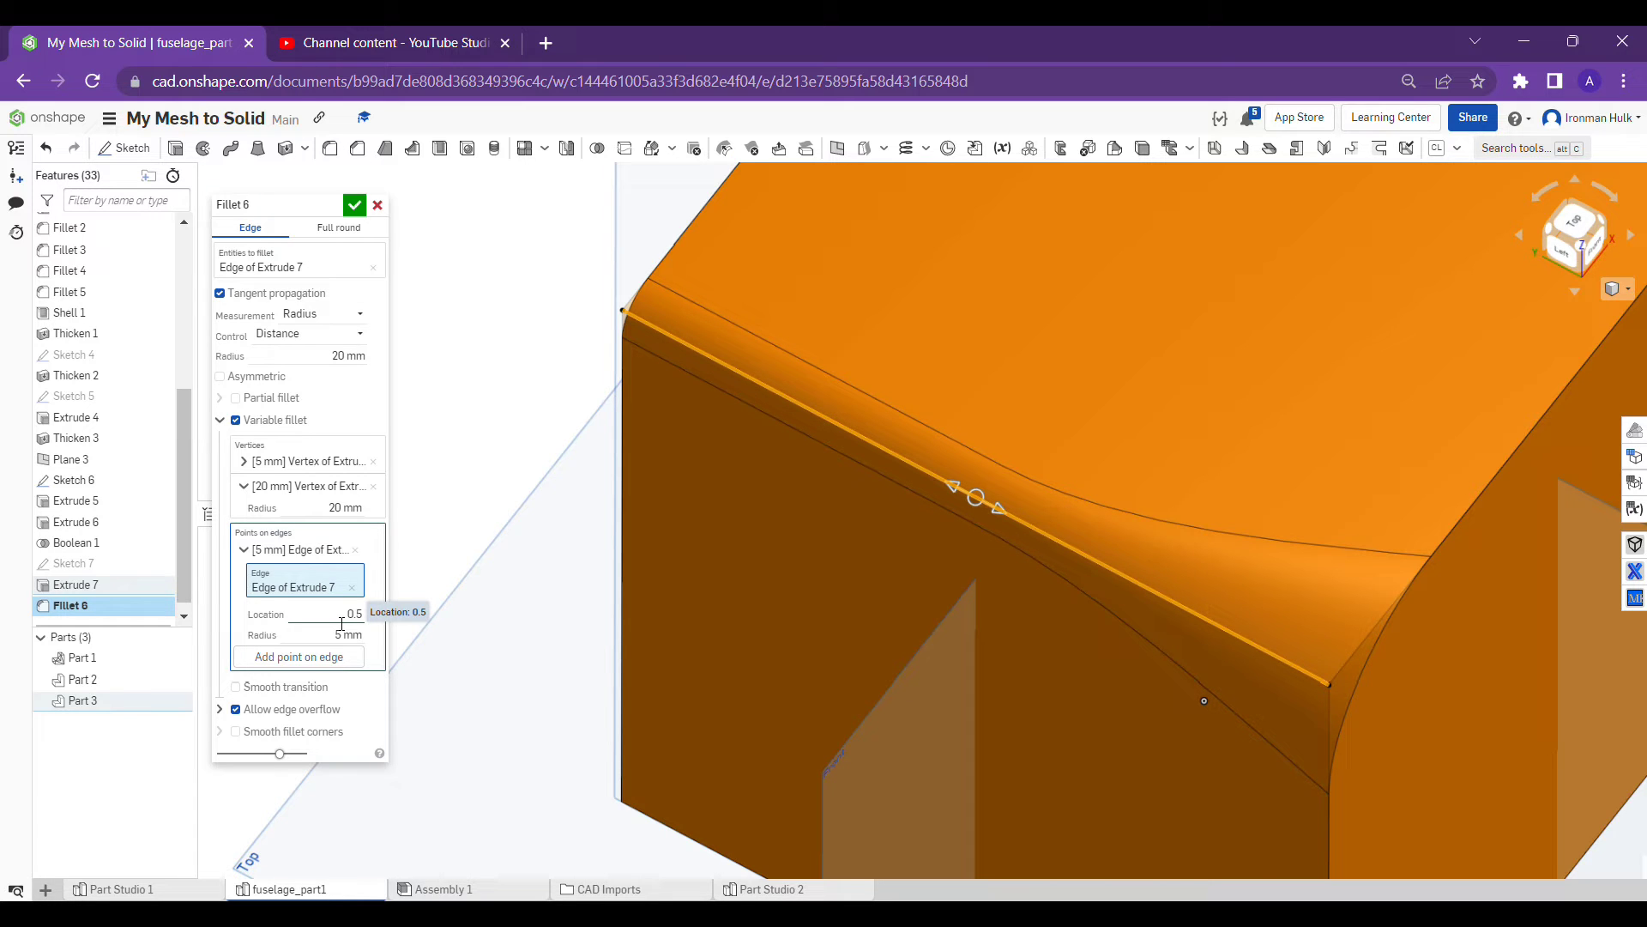
right_click_drag(1017, 492, 995, 463)
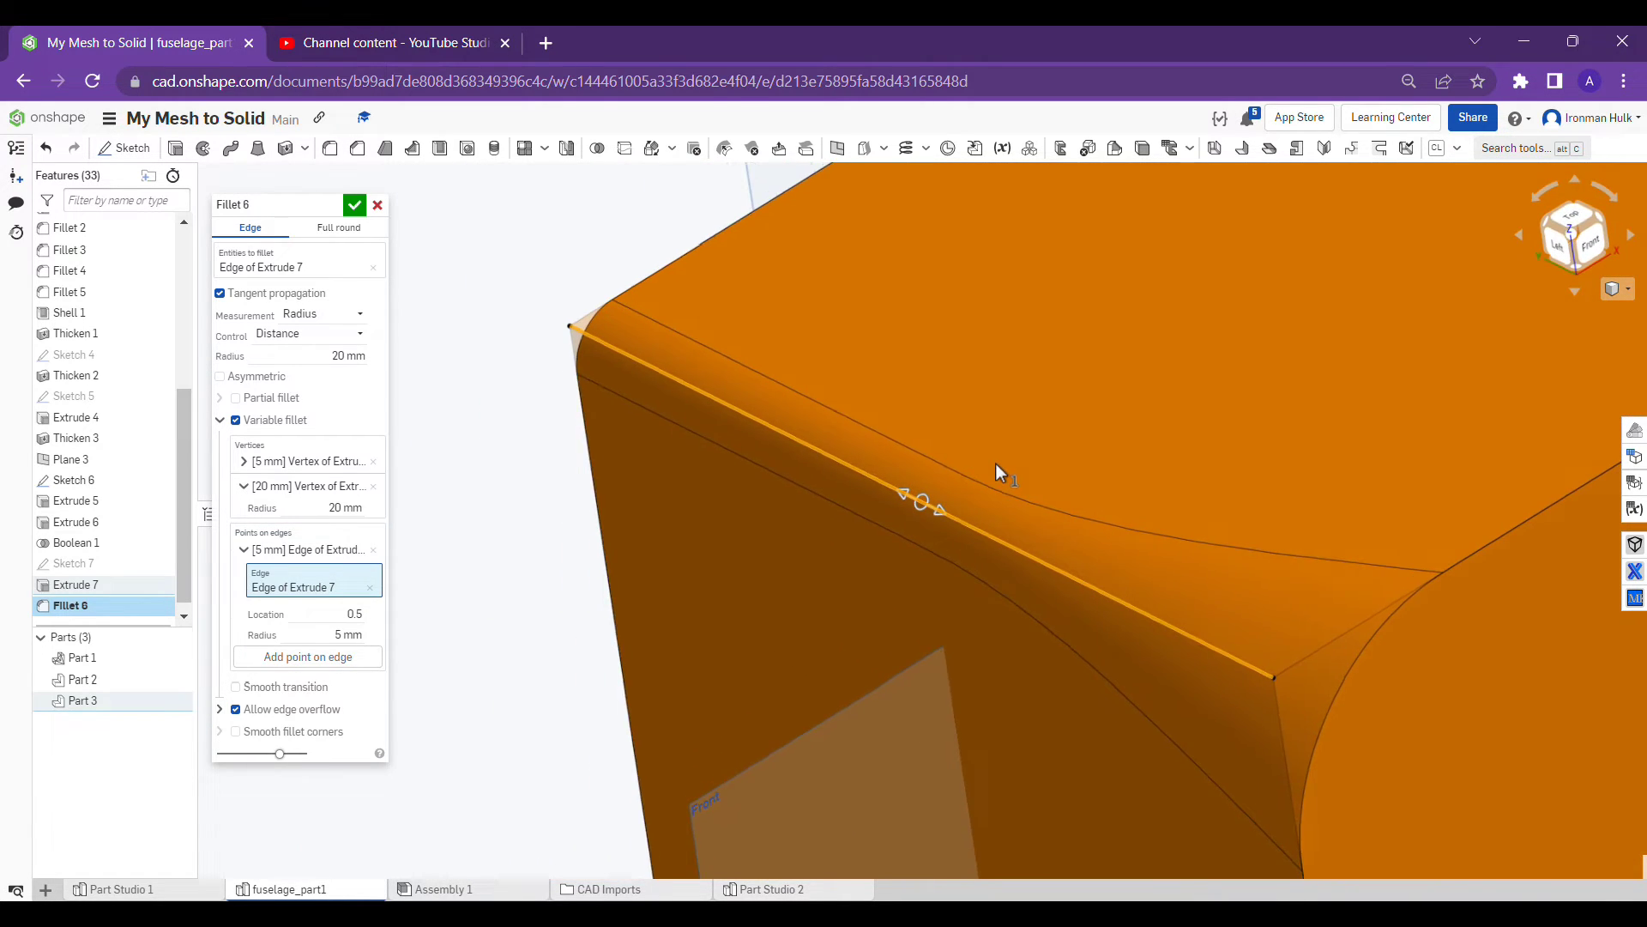
Add a second variable fillet point on the same edge at location 0.5 with a 5 mm radius
left_click(305, 636)
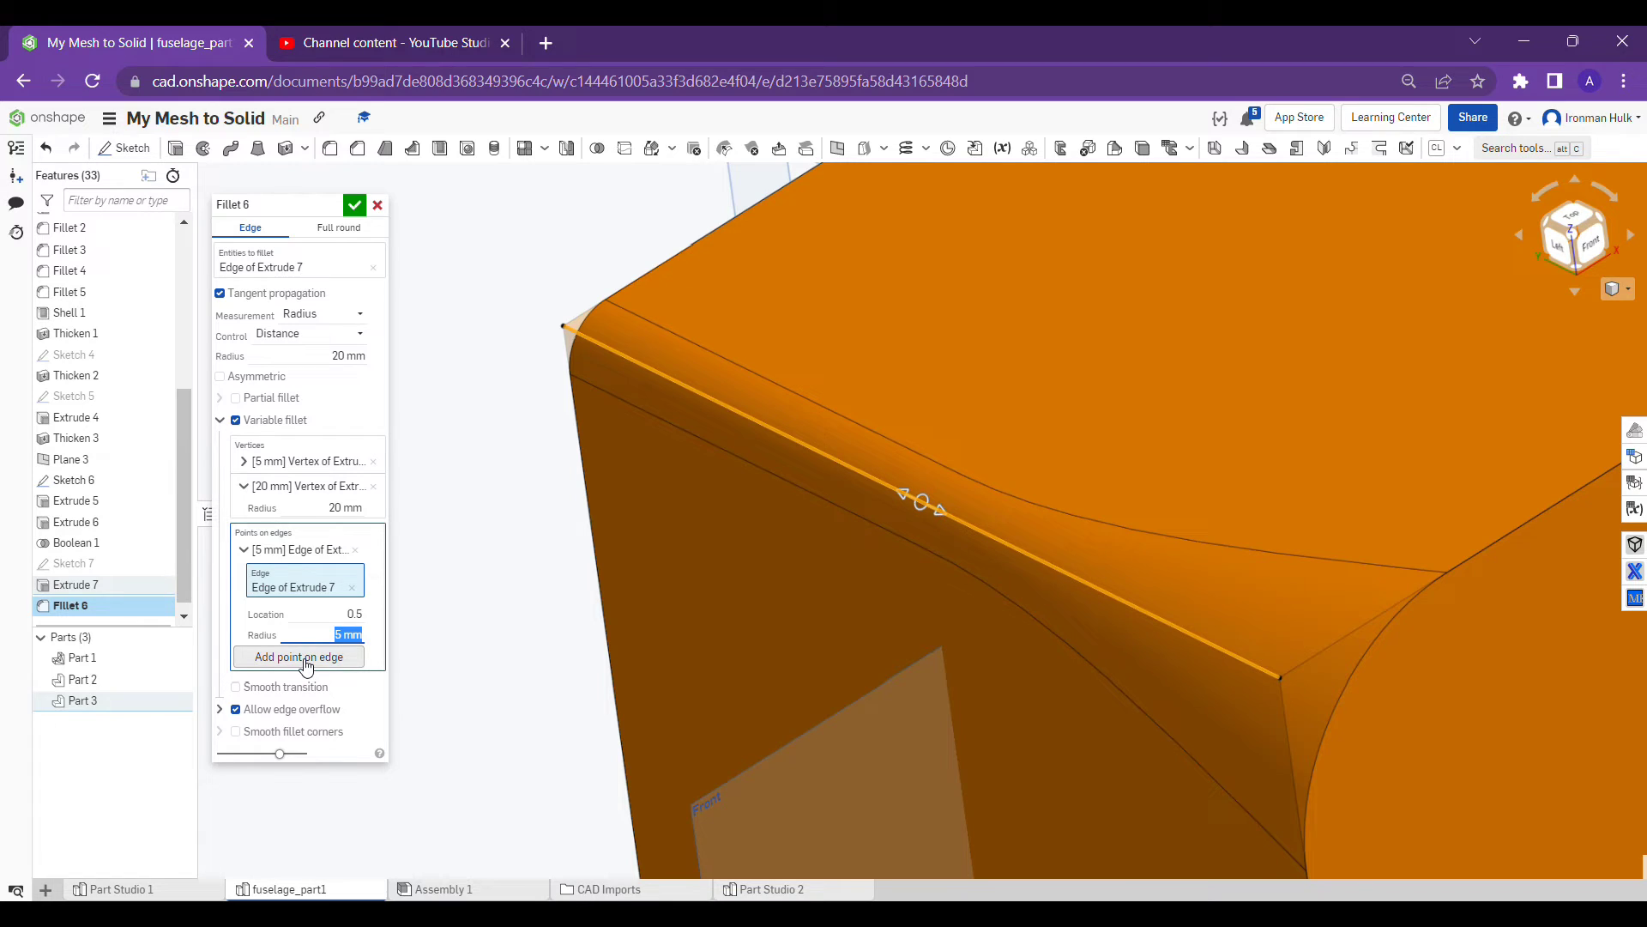
left_click(307, 659)
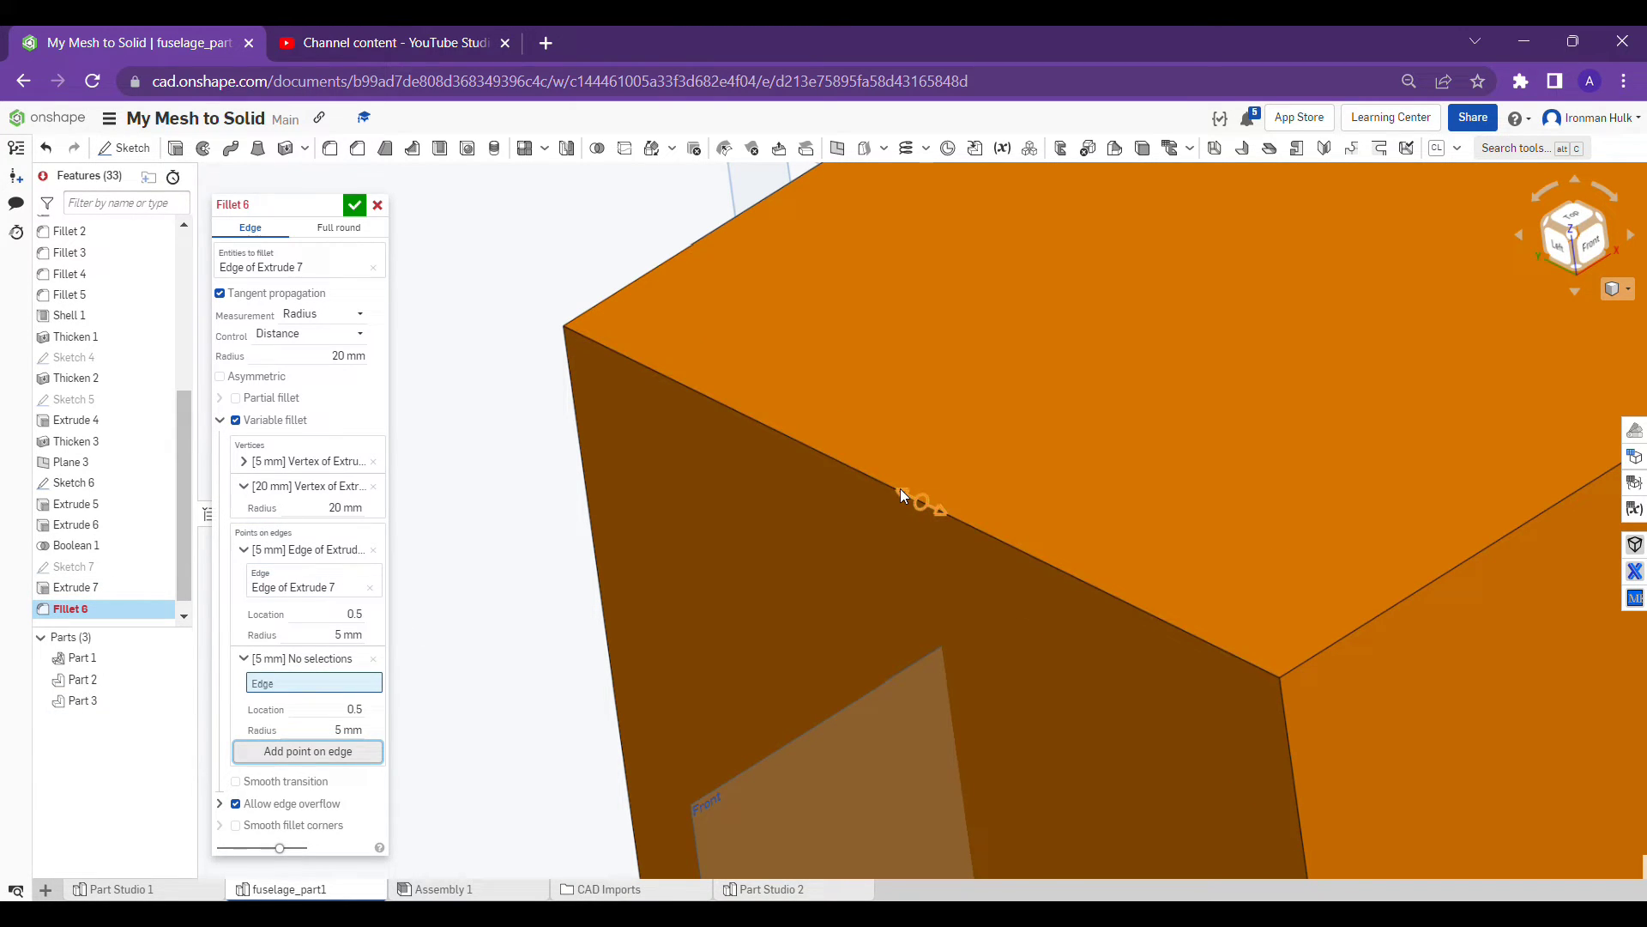
left_click(864, 480)
right_click_drag(863, 481, 869, 503)
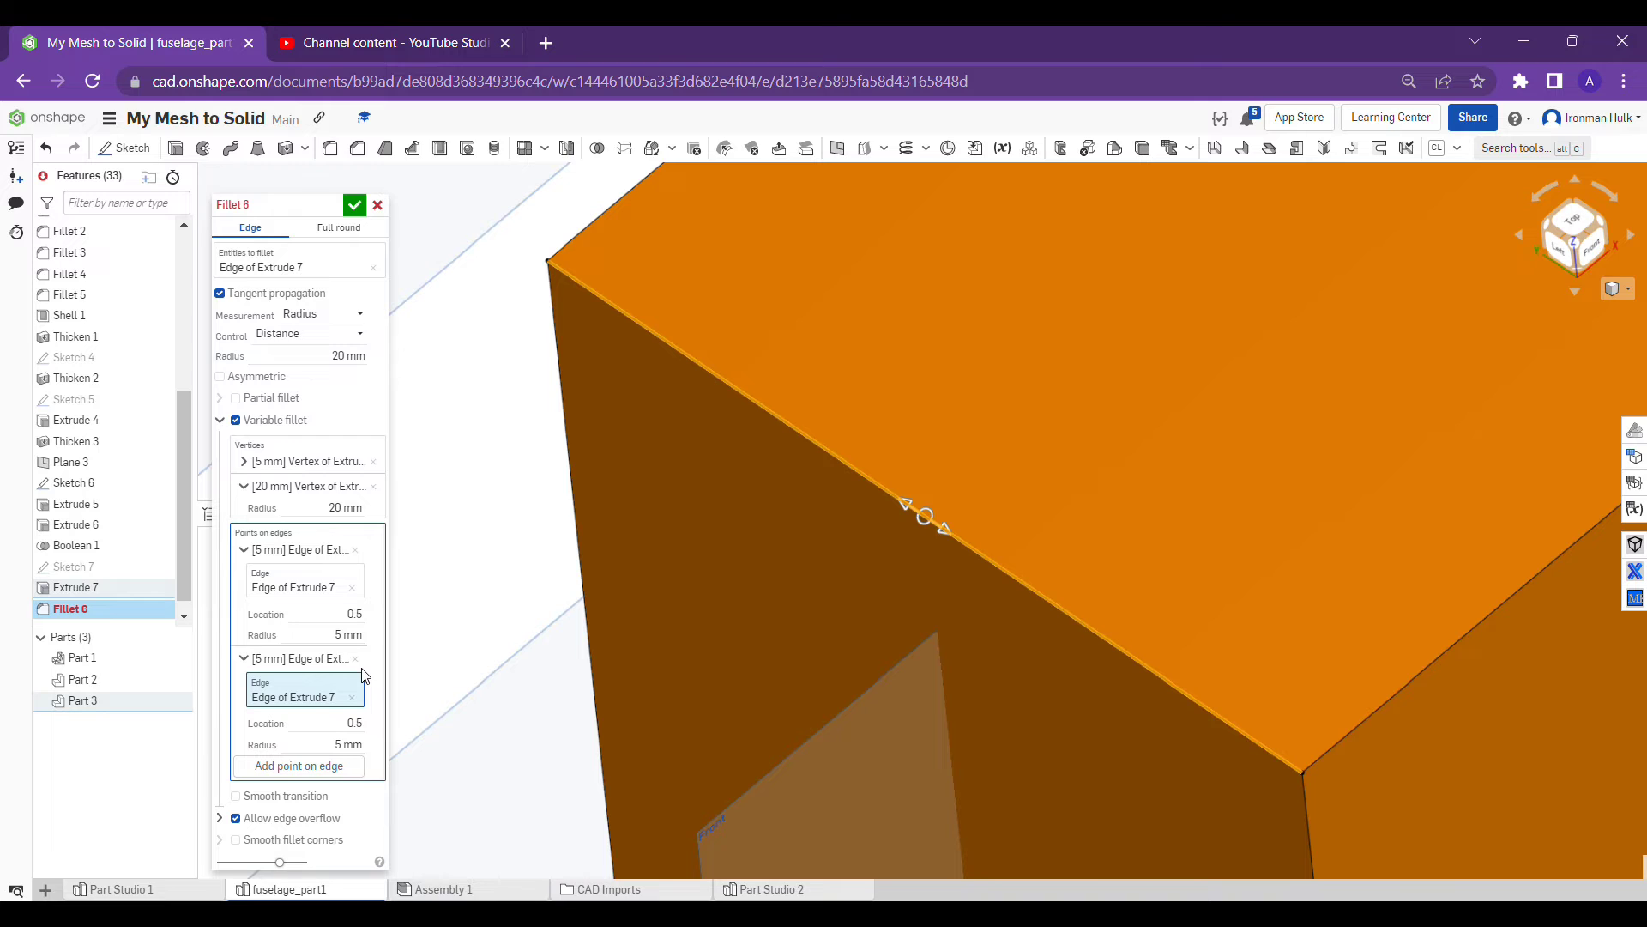
Turn off Variable fillet and inspect the rounded edge with its uniform radius
left_click(237, 421)
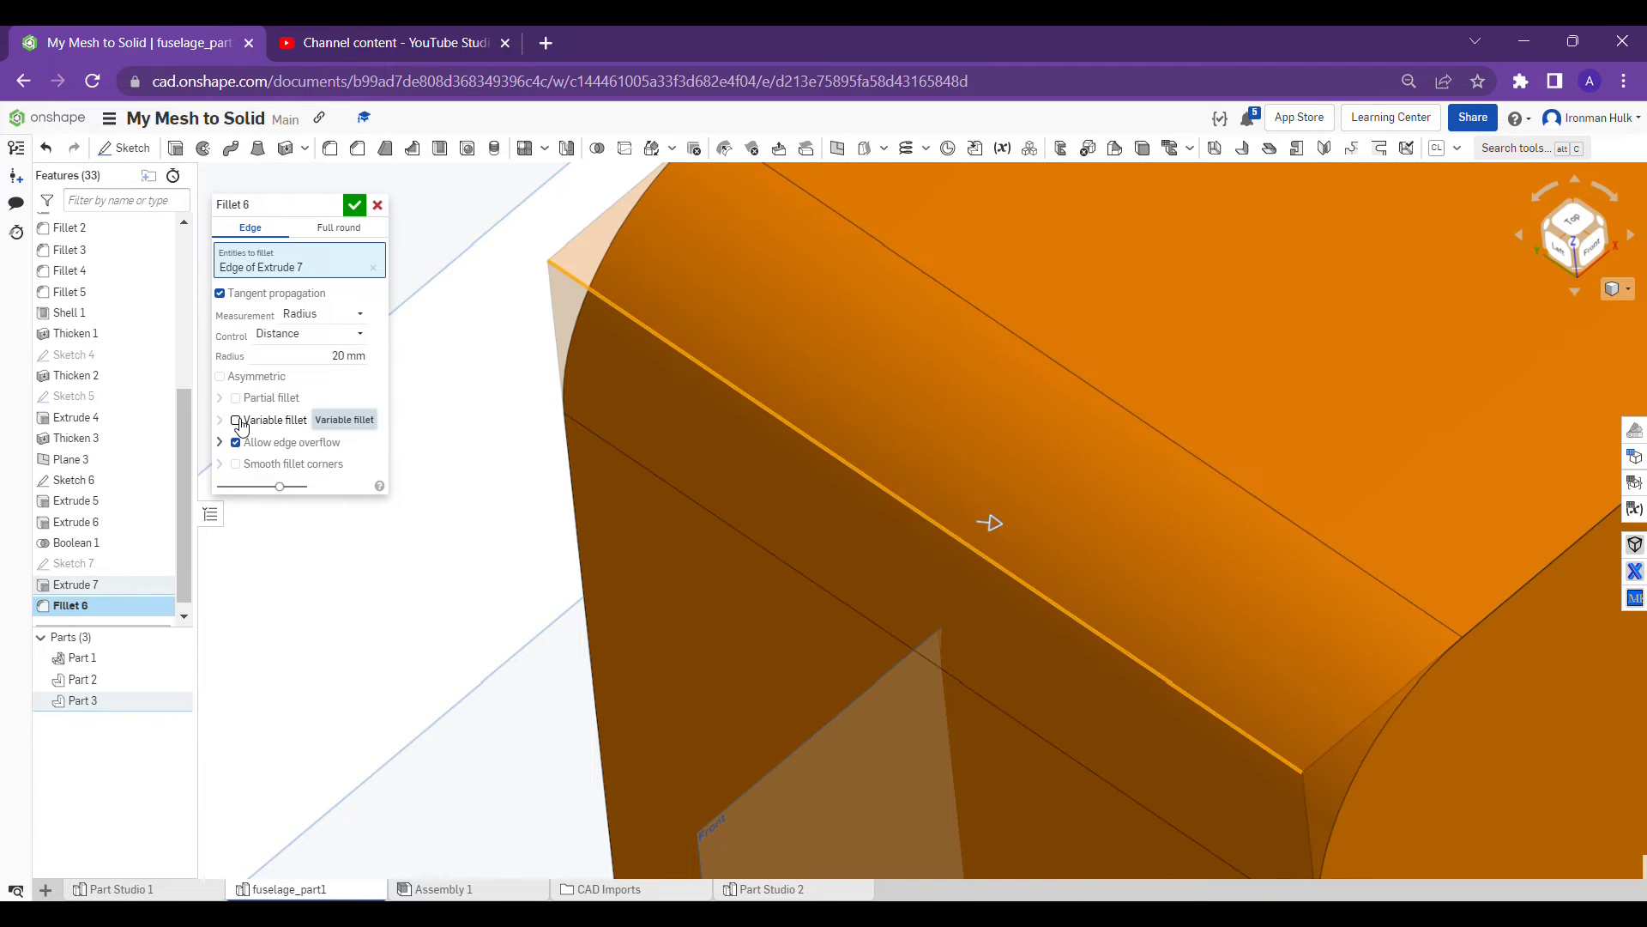
scroll(378, 581, "down", 3)
scroll(558, 531, "up", 3)
right_click_drag(559, 532, 541, 487)
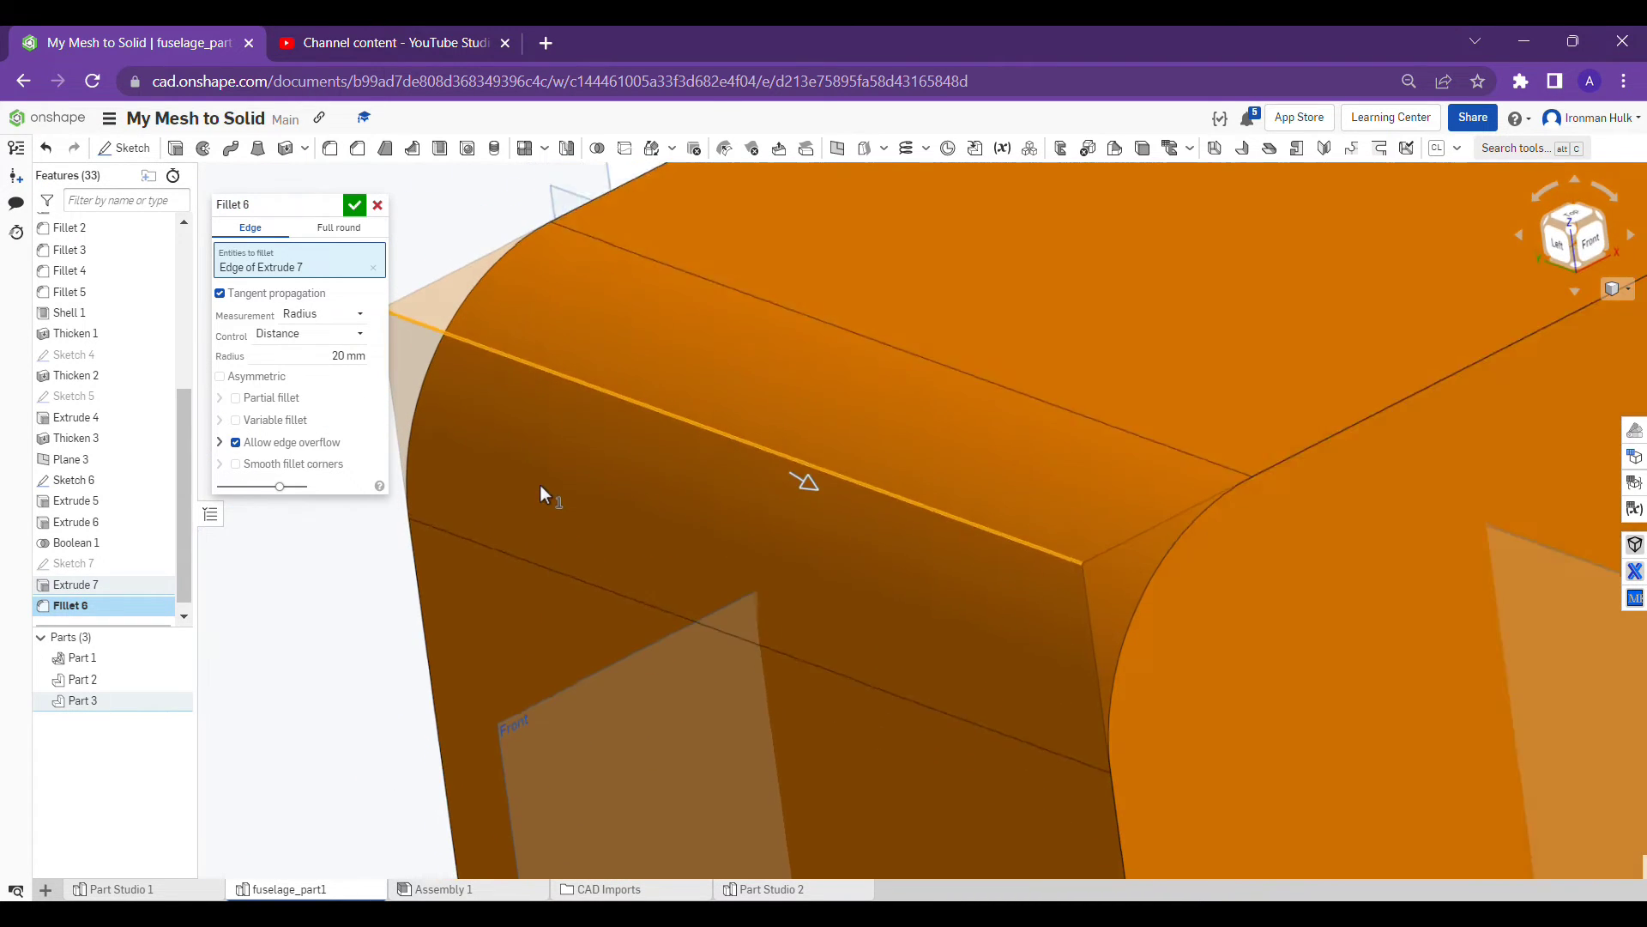
Enable Smooth fillet corners and add the adjacent top front edge of the cube to the fillet
left_click(245, 464)
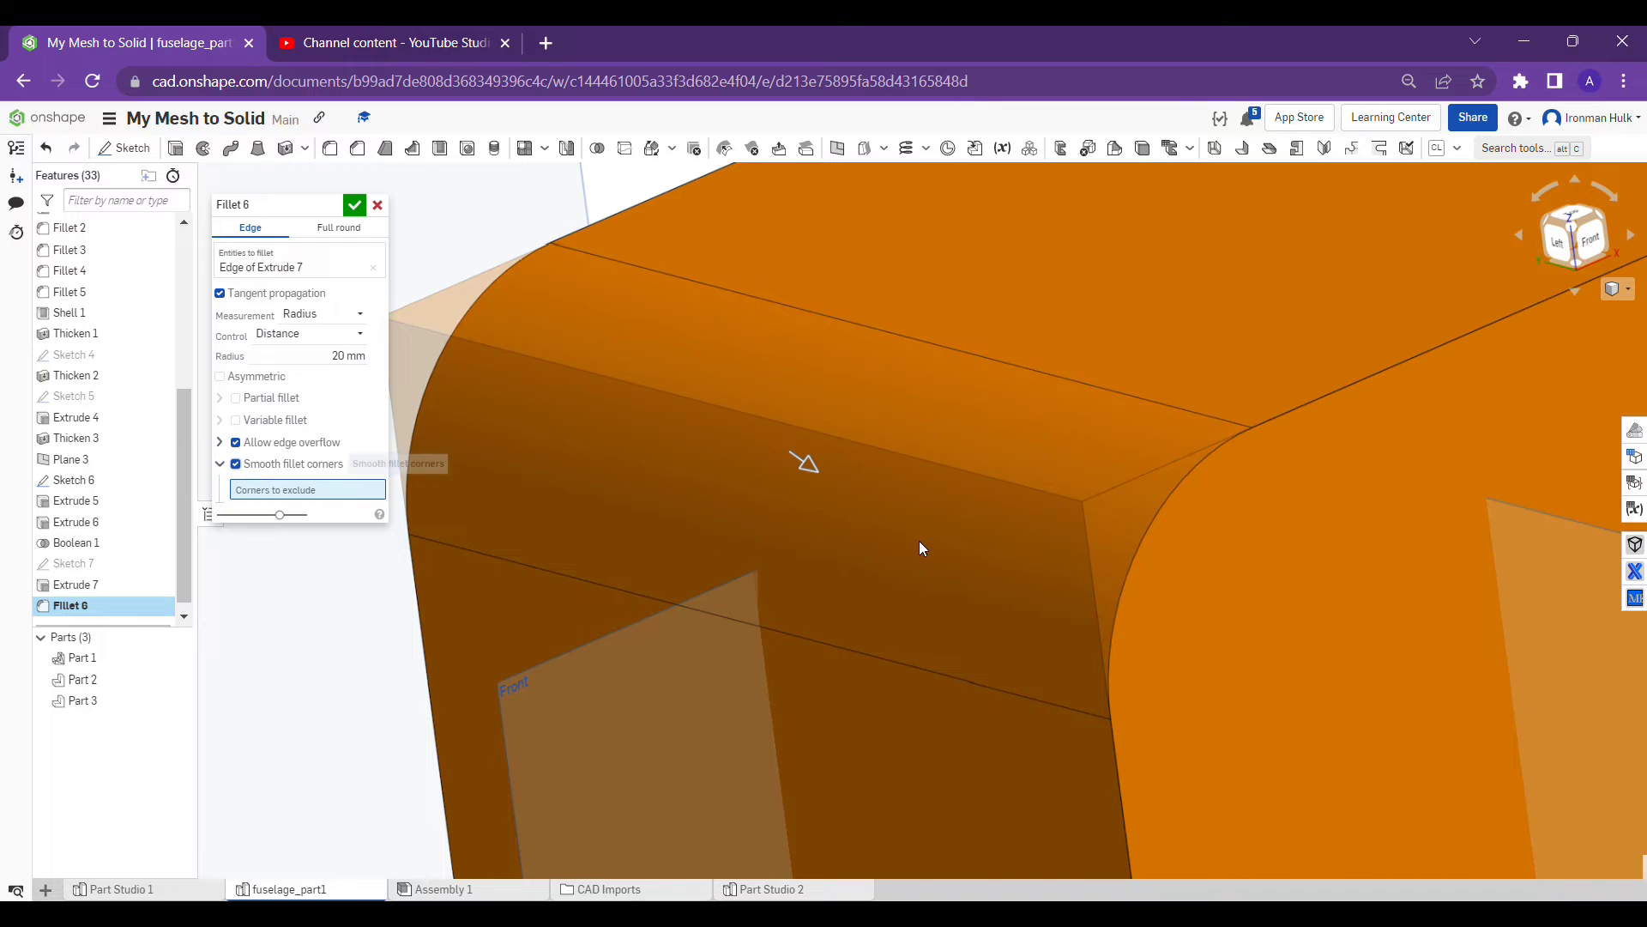
scroll(922, 540, "down", 3)
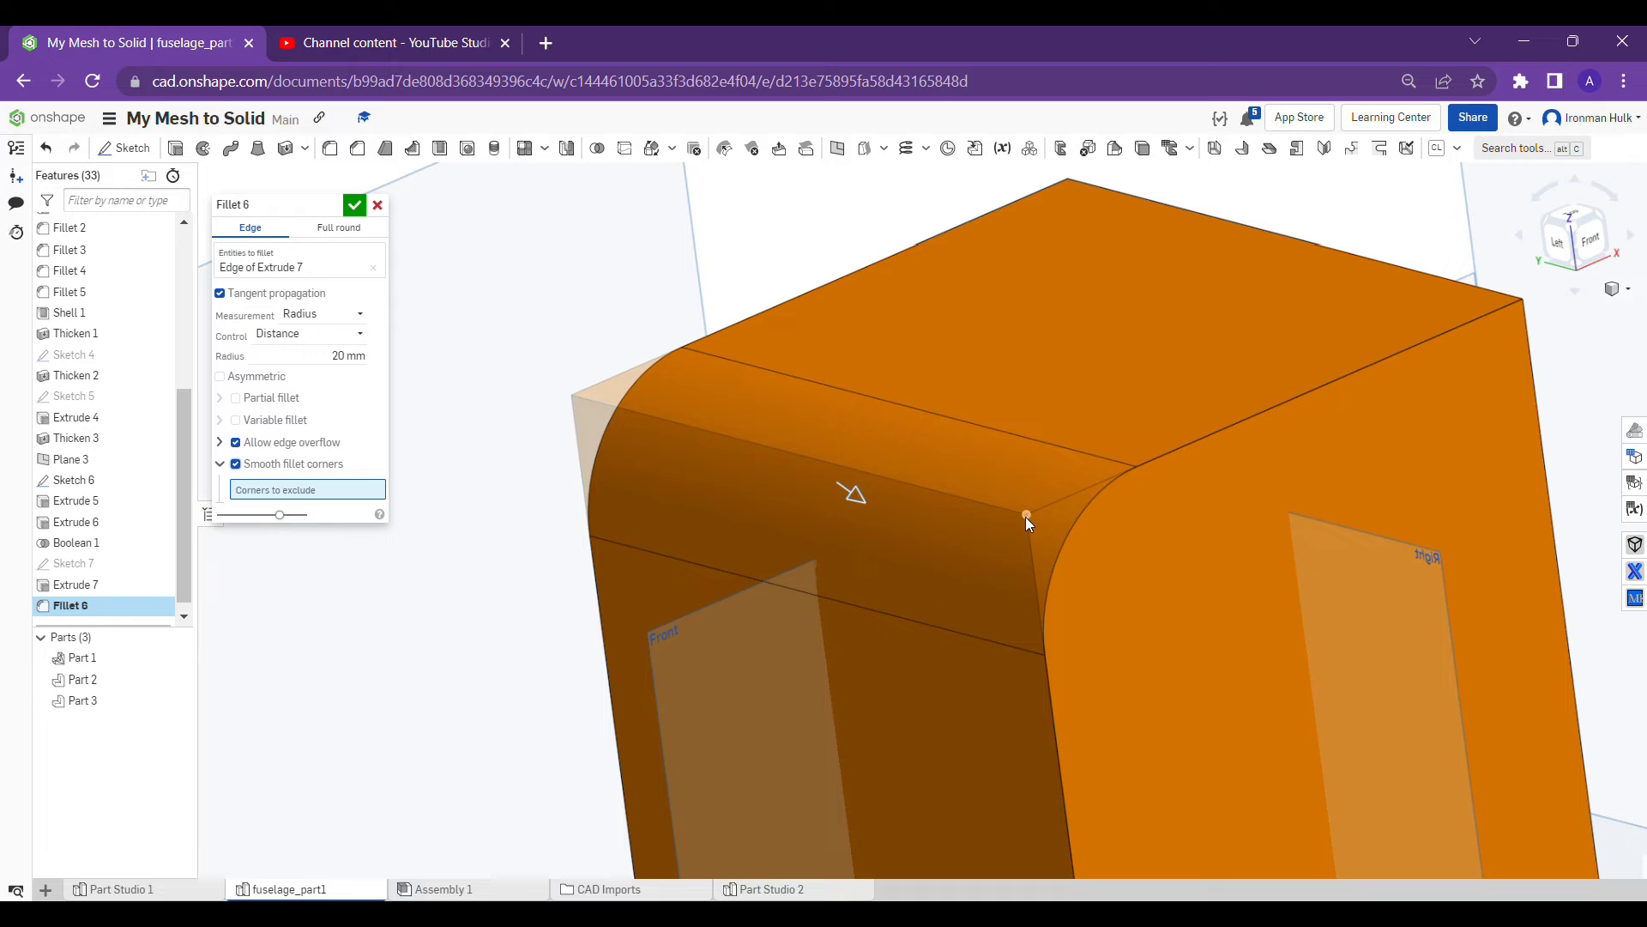
scroll(1027, 517, "down", 3)
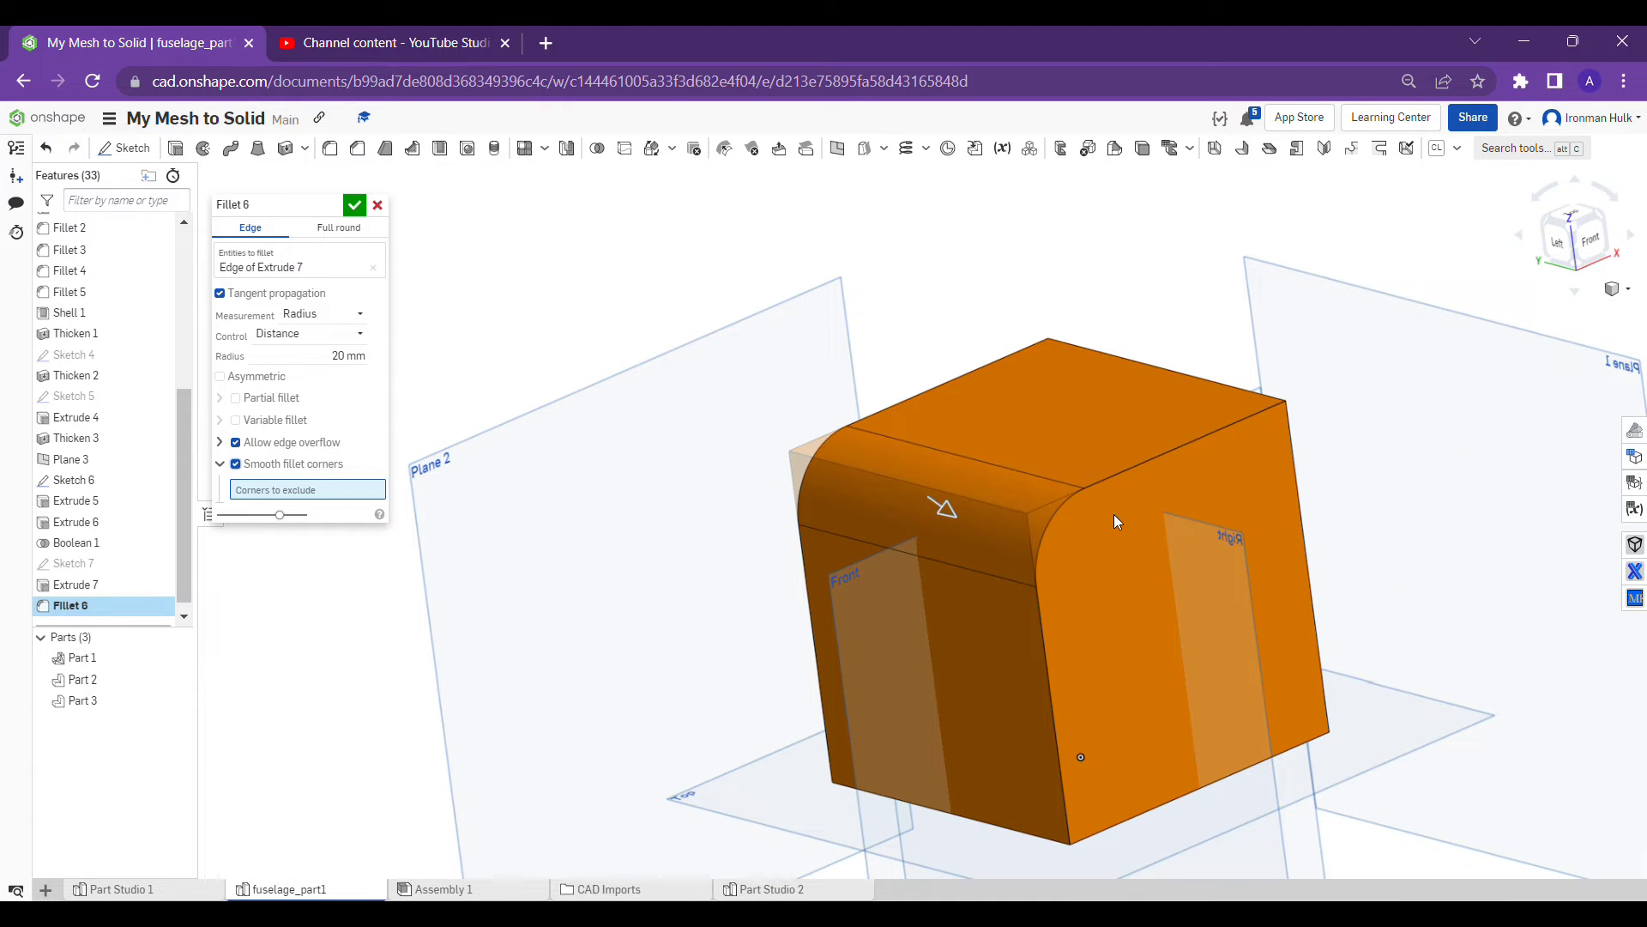
scroll(1113, 516, "up", 3)
right_click_drag(1114, 516, 1044, 549)
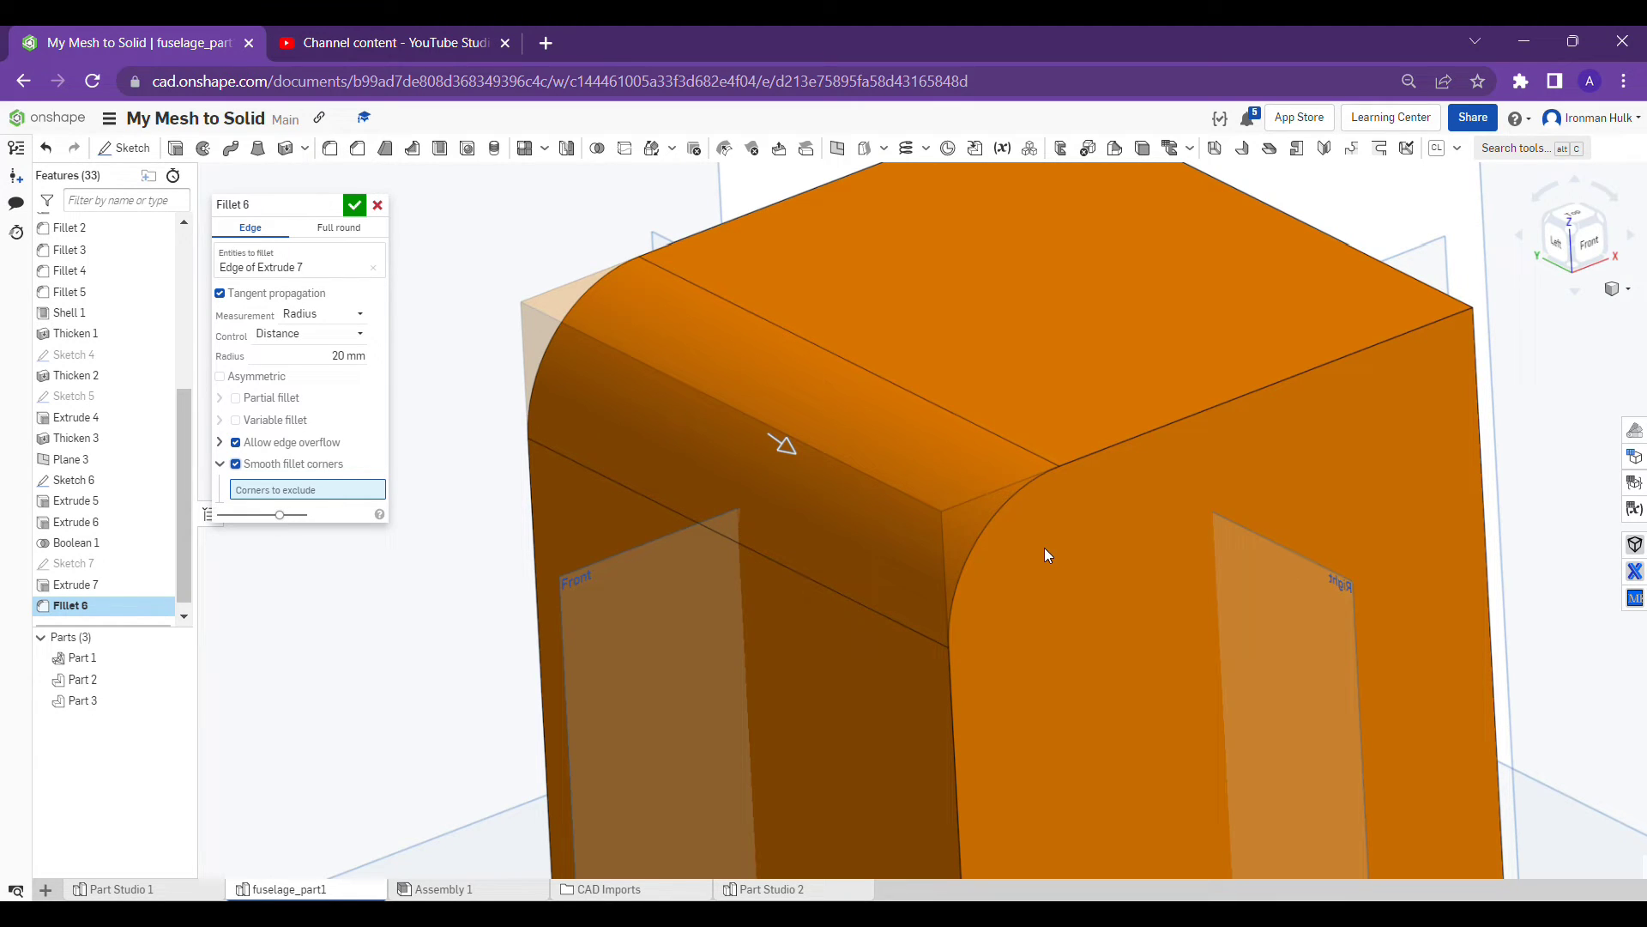
left_click(302, 266)
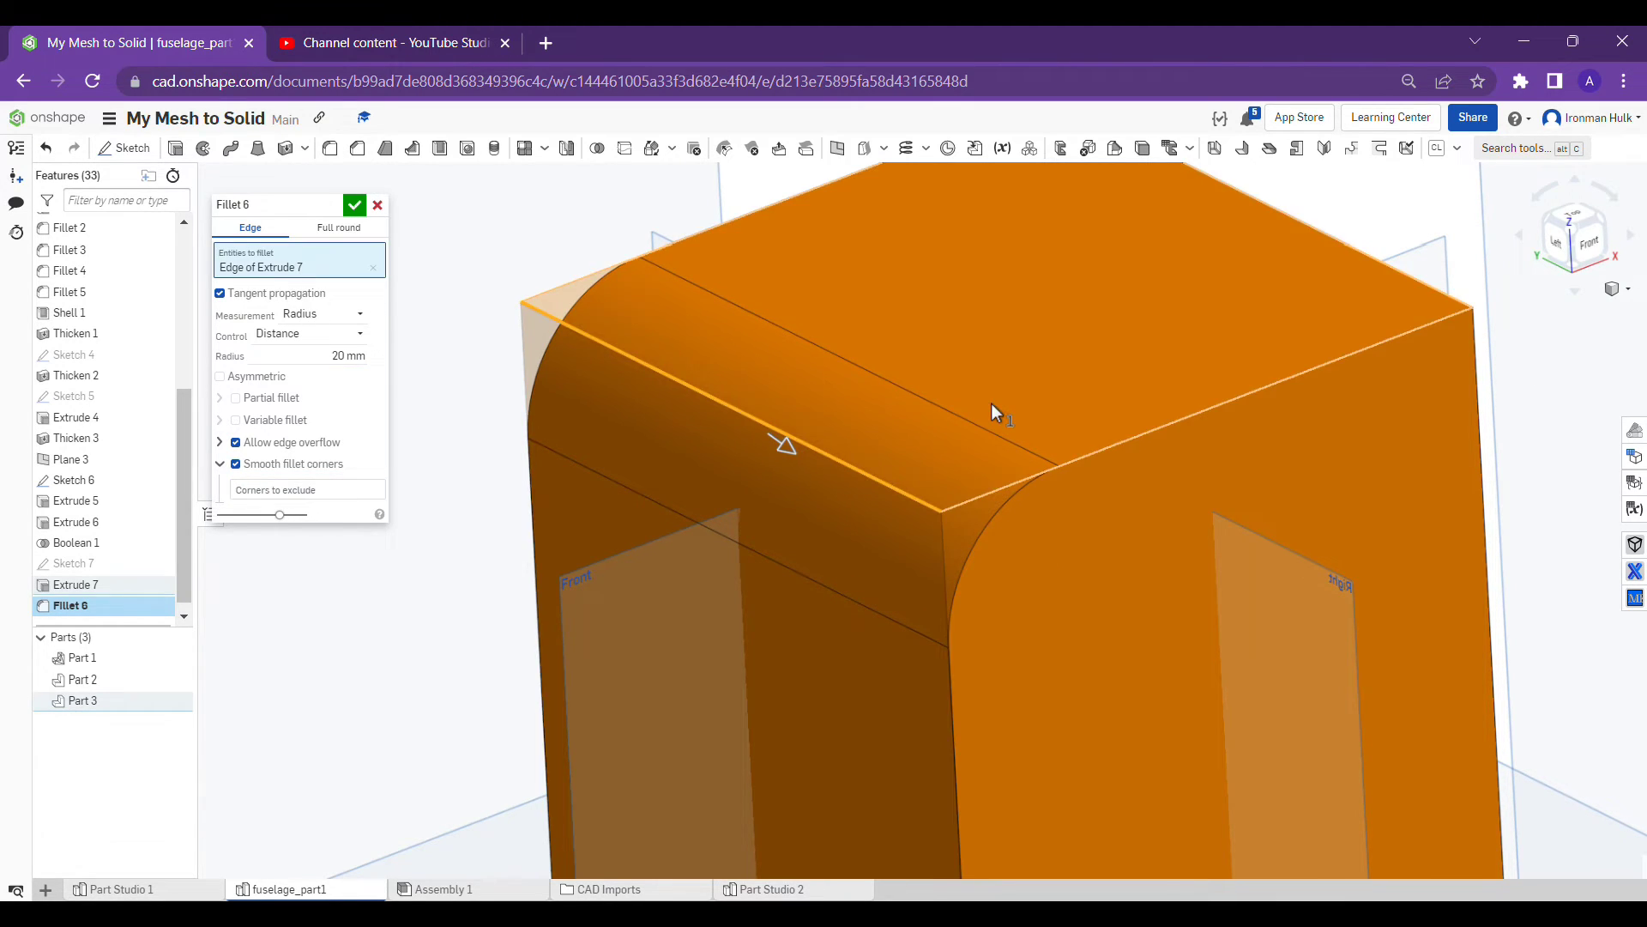
left_click(1128, 436)
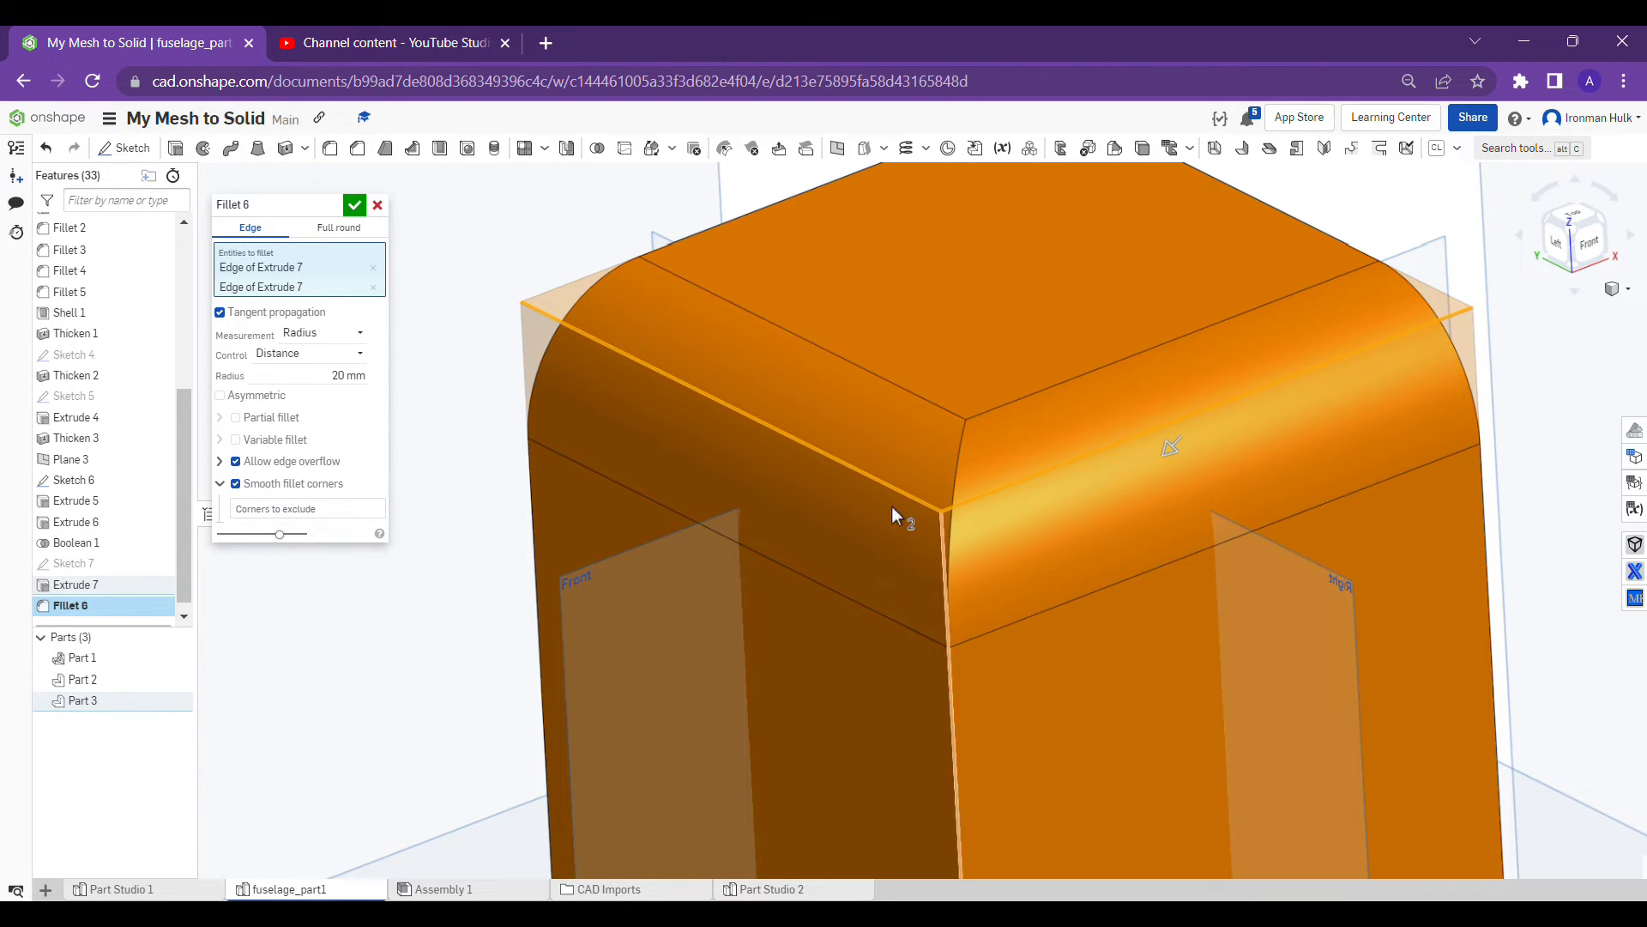
Exclude the shared corner and the outer end vertices of both filleted edges from corner smoothing
left_click(320, 508)
left_click(941, 513)
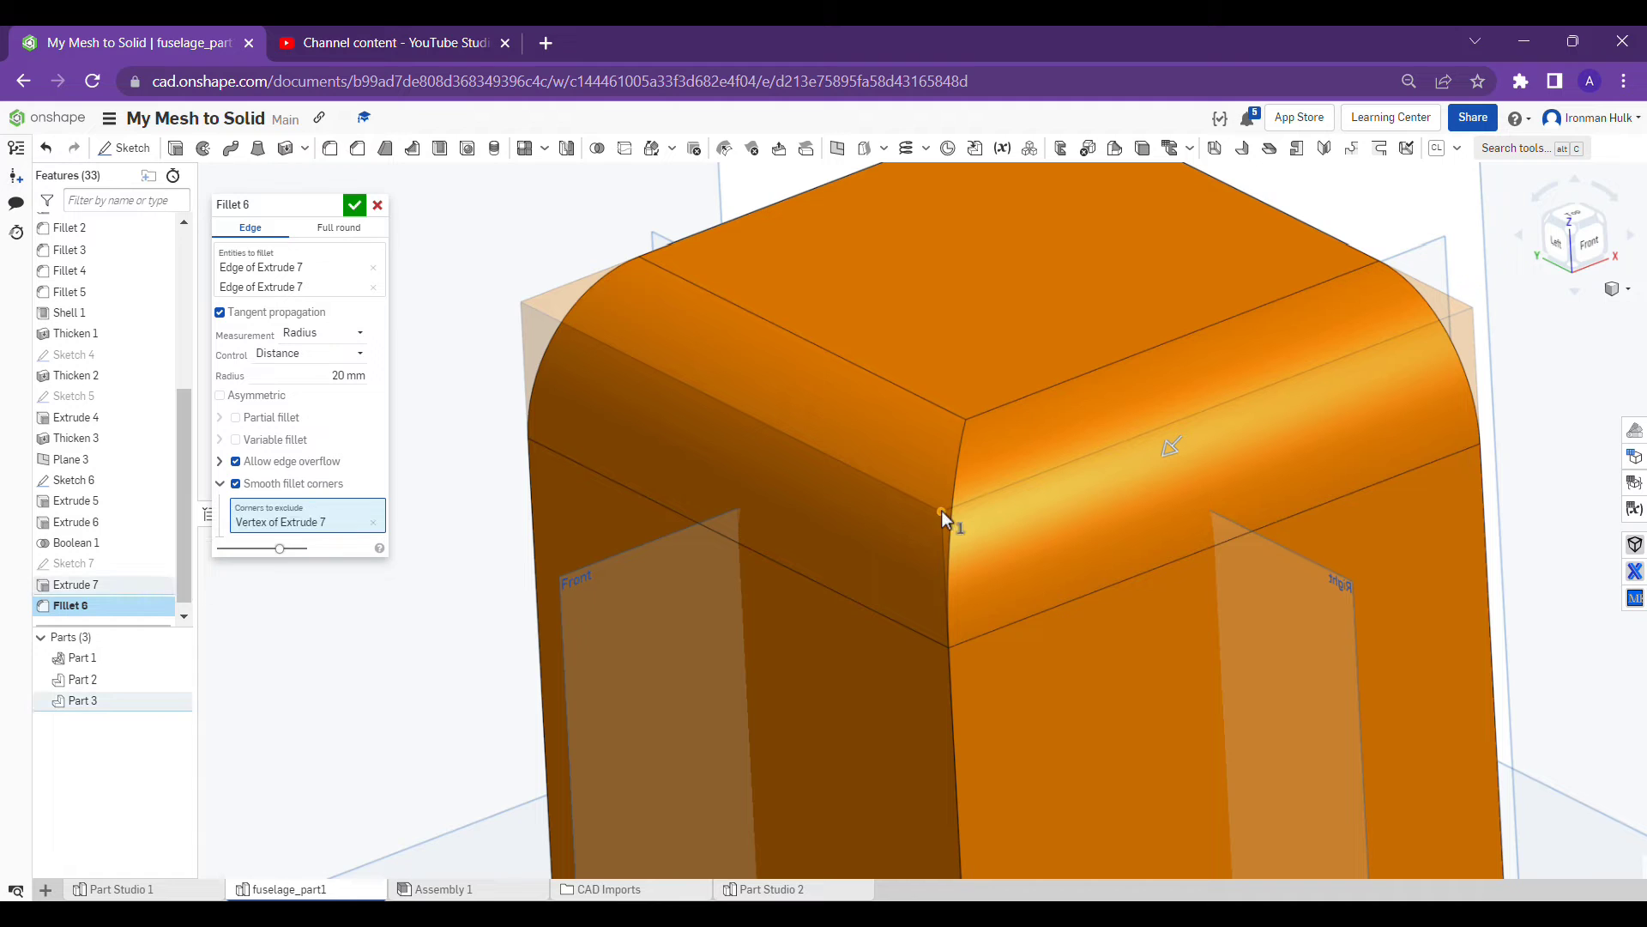
right_click_drag(941, 511, 1011, 524)
scroll(1083, 404, "up", 5)
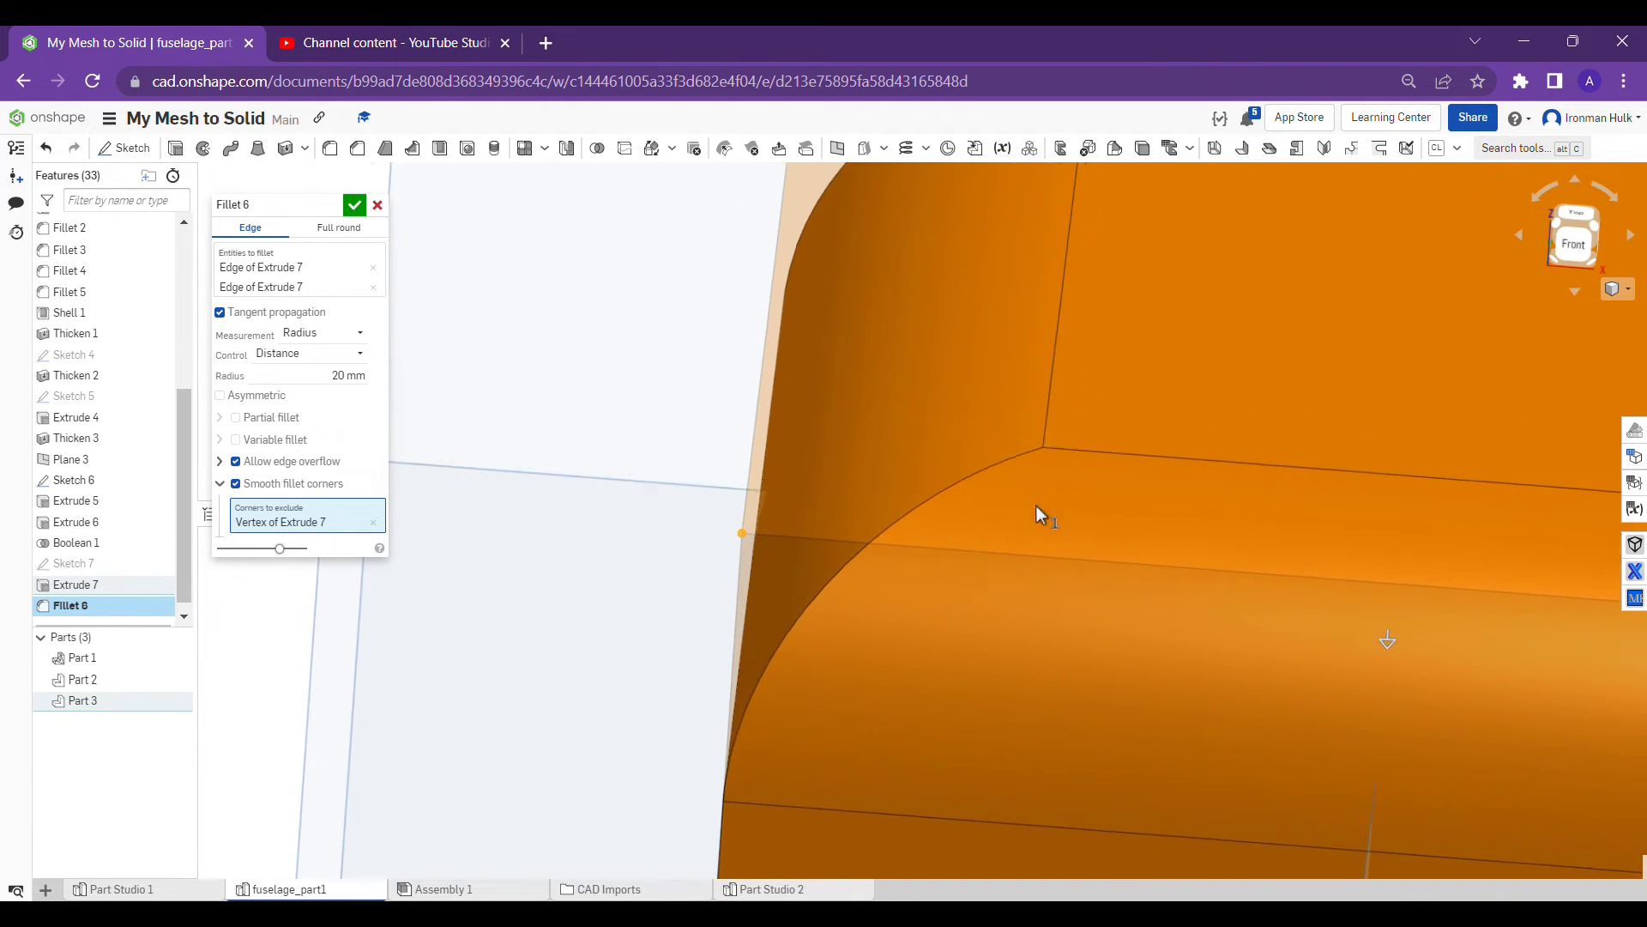
scroll(1030, 515, "down", 4)
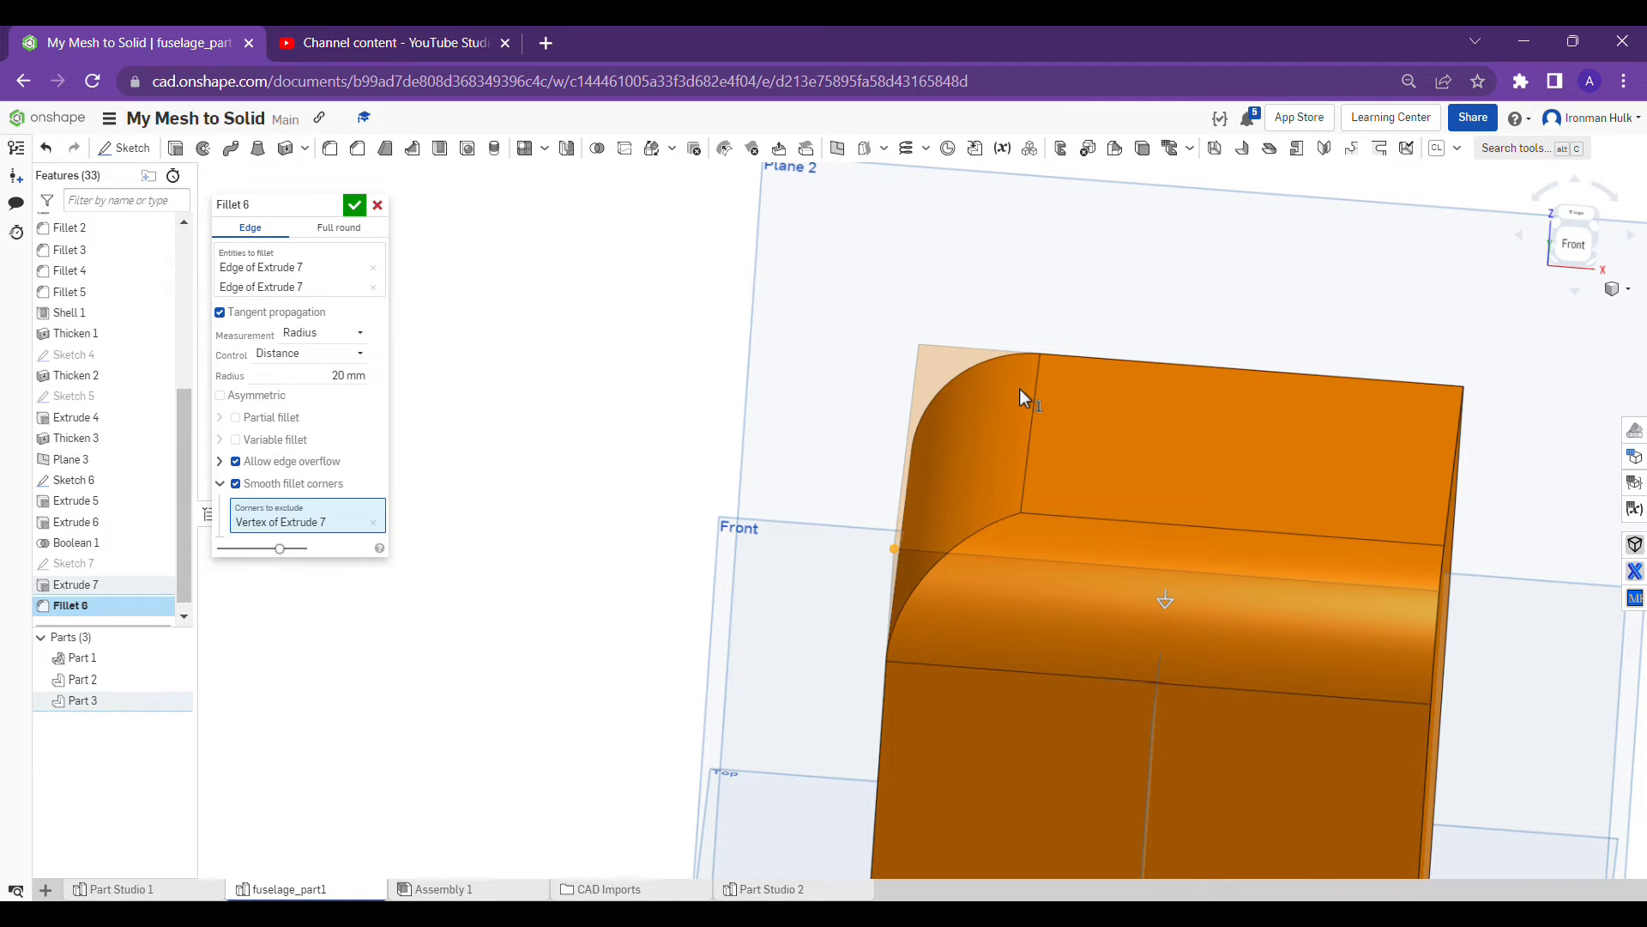
left_click(921, 347)
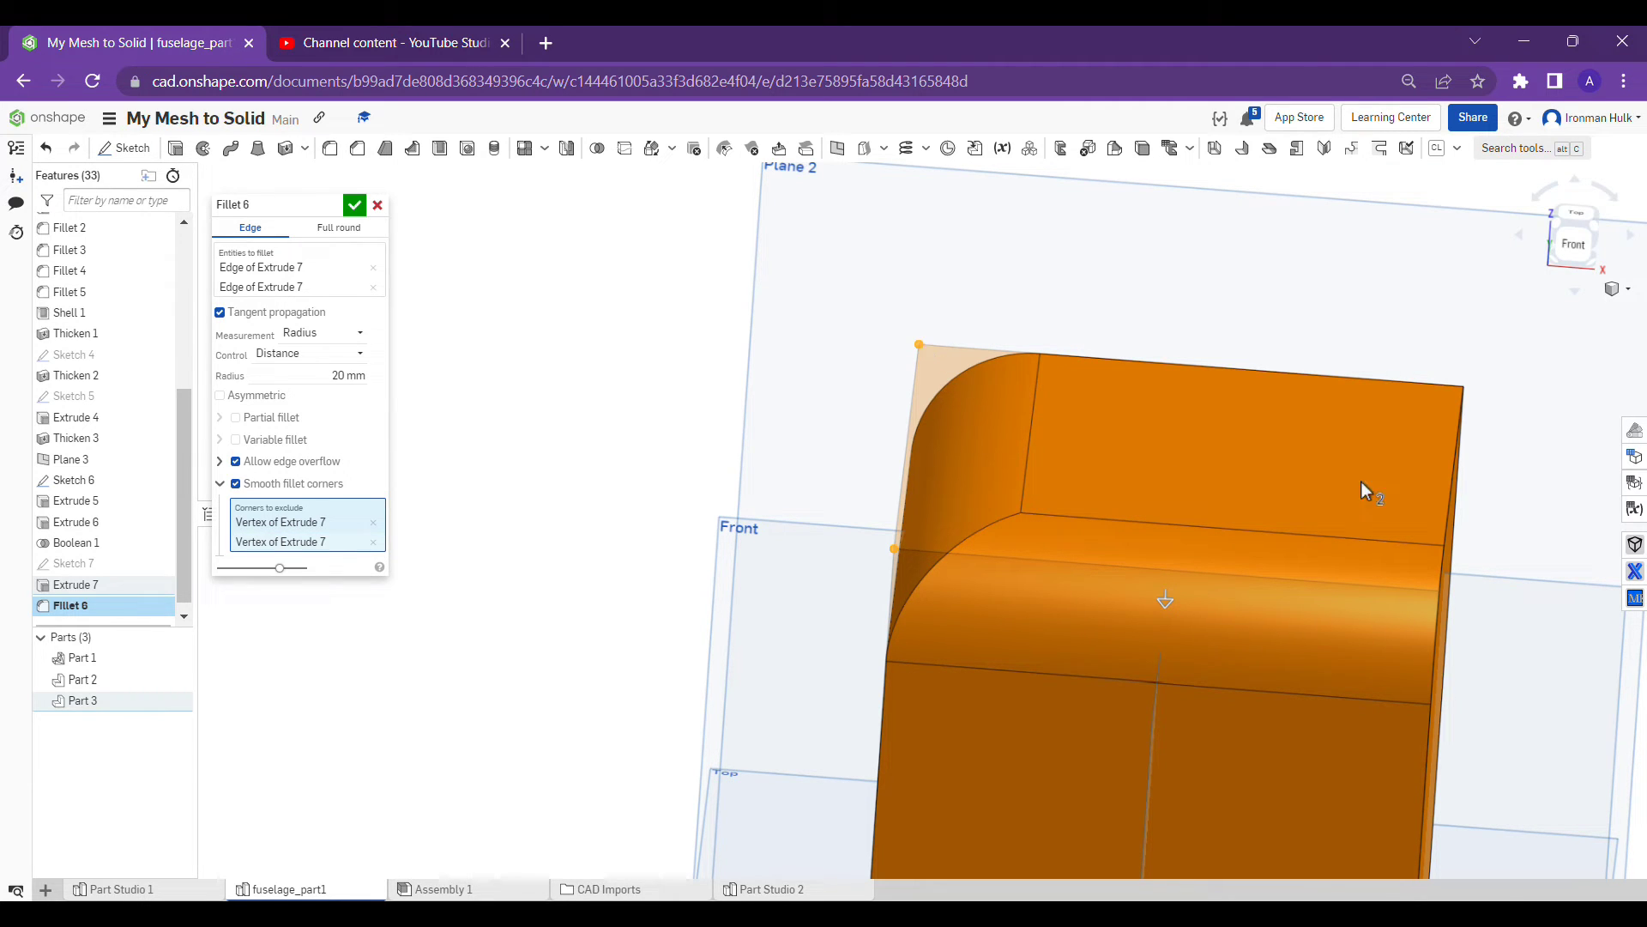
left_click(1439, 590)
right_click_drag(1439, 591, 1261, 515)
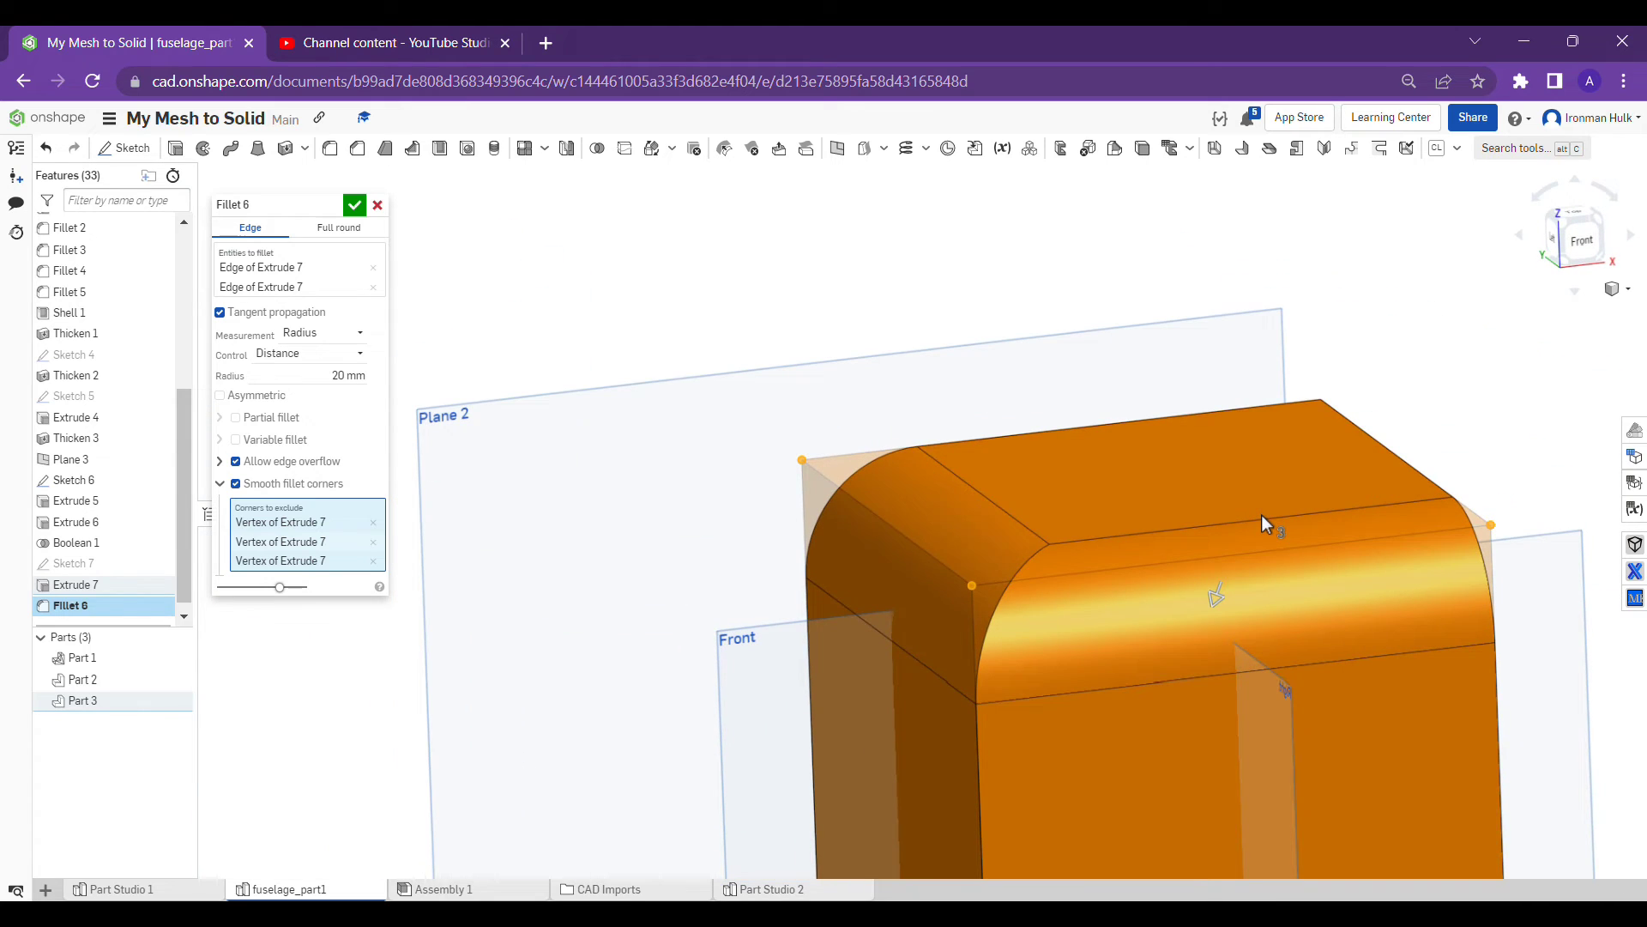
Enlarge the fillet radius to about 35.5 mm and inspect the corner where the two edges meet
left_click_drag(1217, 611, 1213, 620)
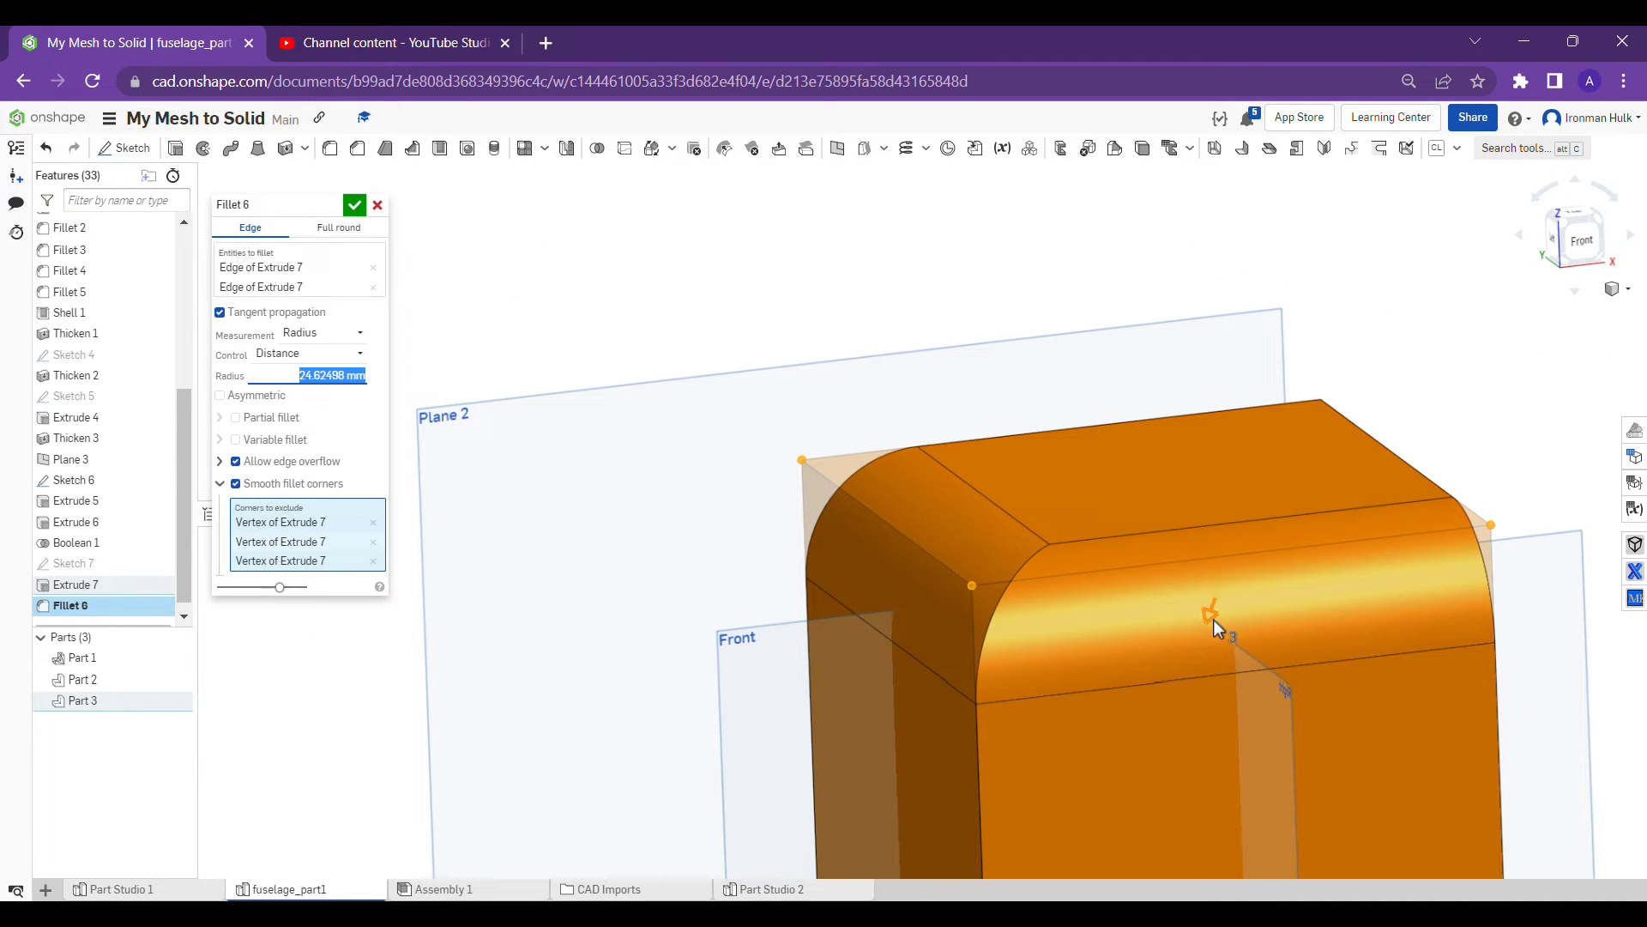
scroll(1078, 536, "up", 3)
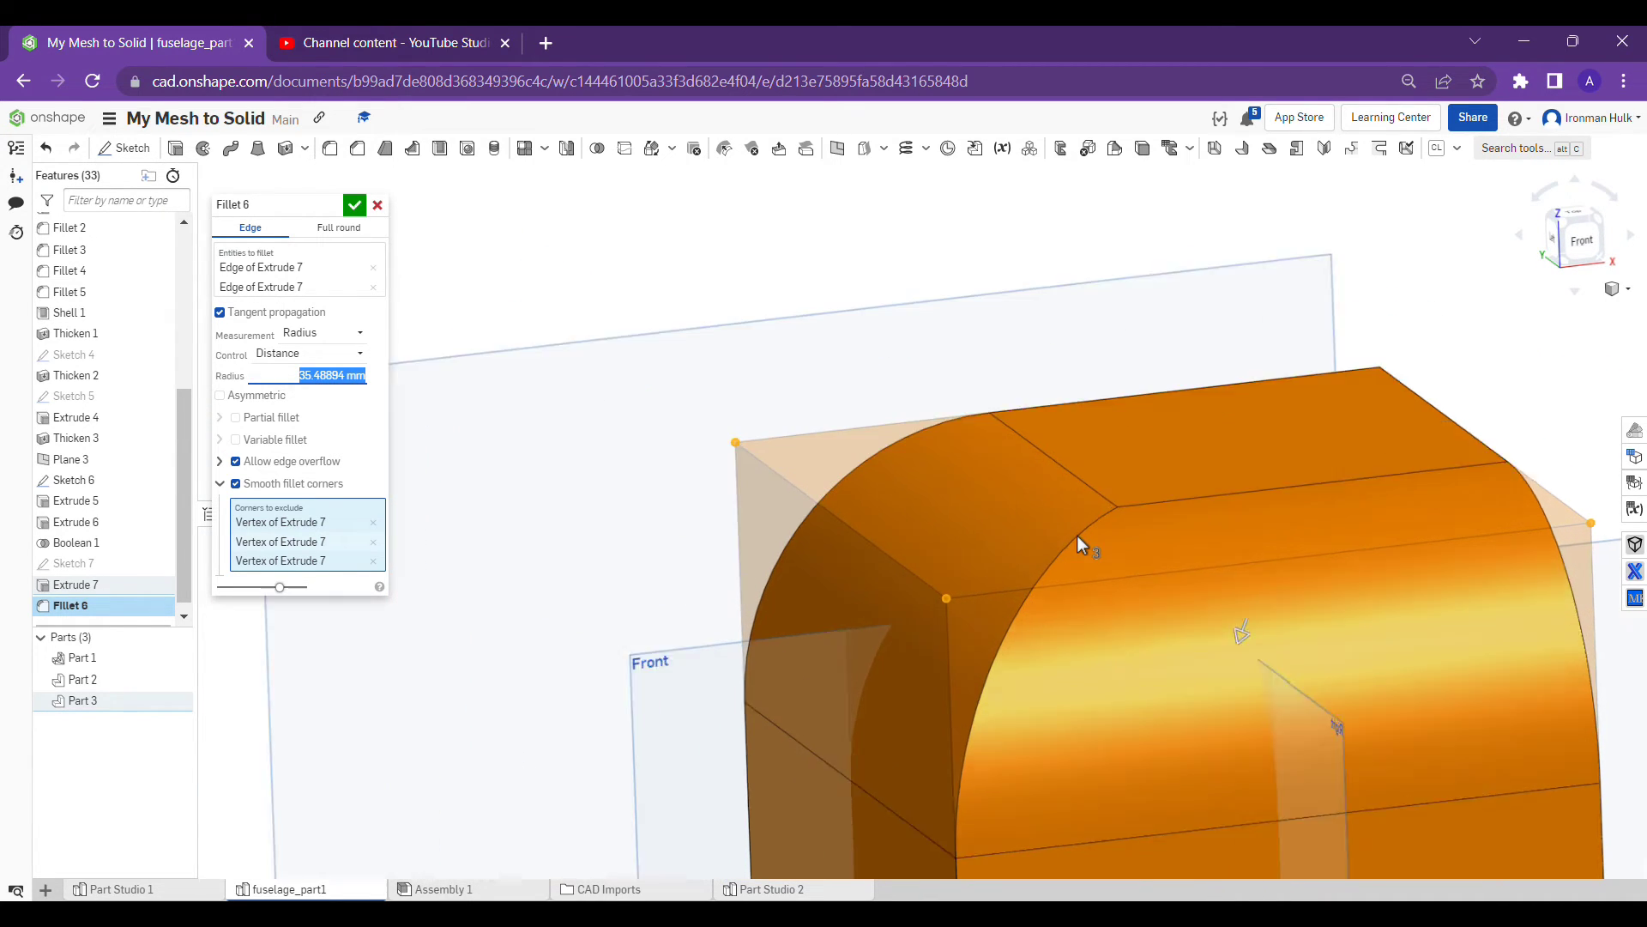
mouse_move(1078, 536)
right_mouse_down()
mouse_move(1109, 420)
mouse_move(1081, 532)
right_mouse_up()
scroll(1082, 552, "down", 5)
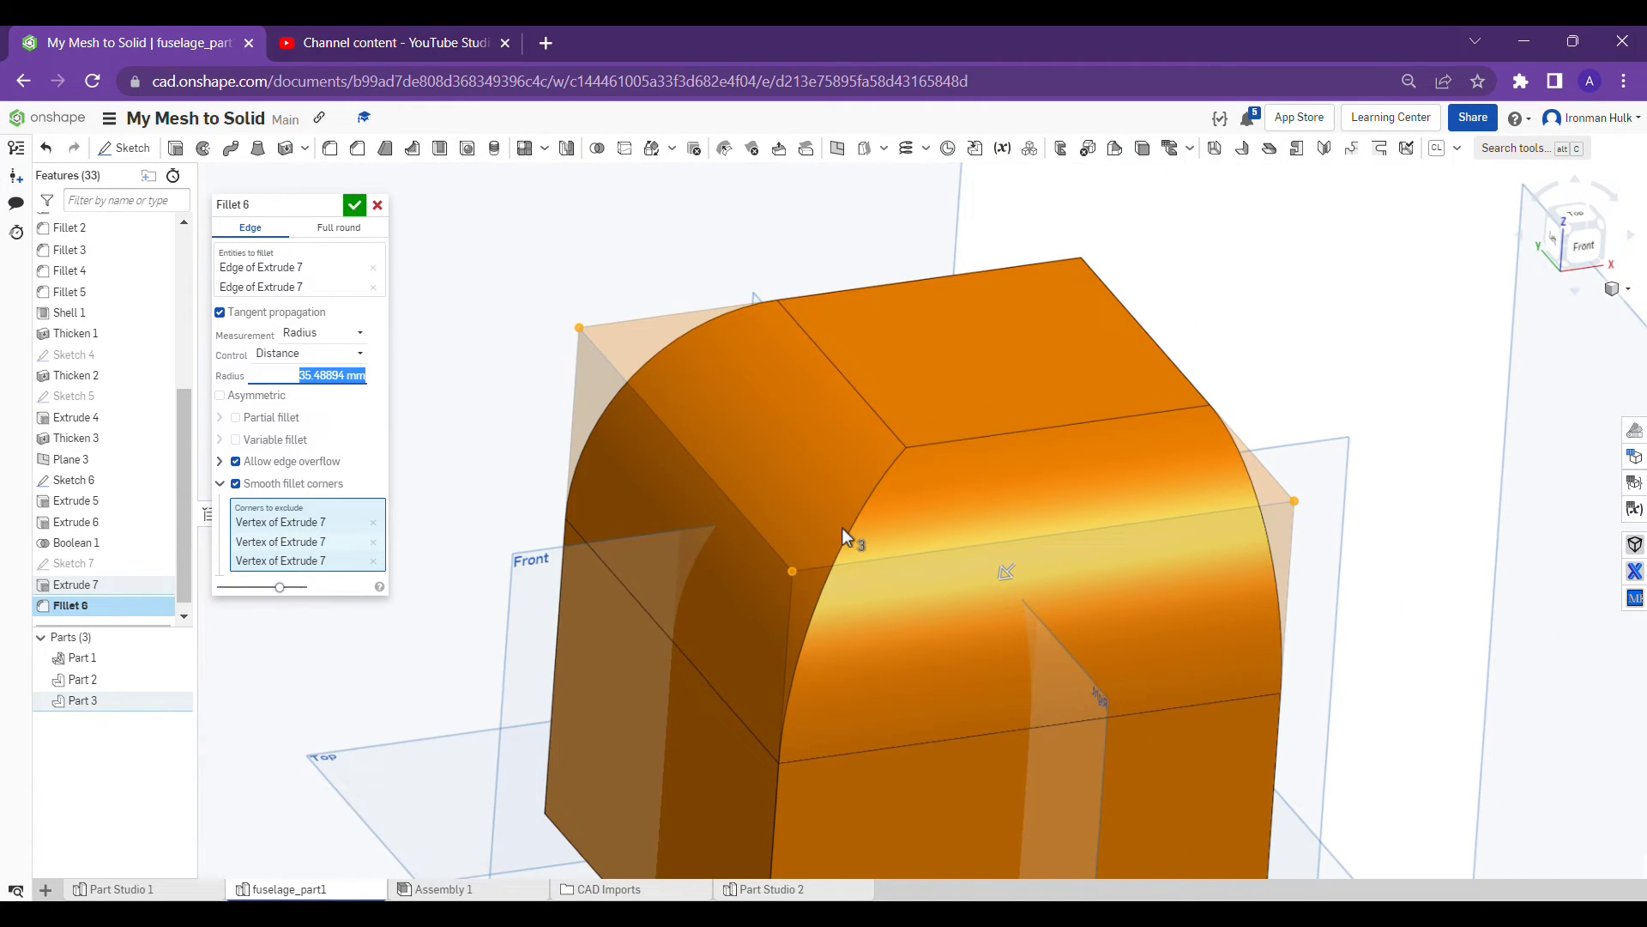
Set the fillet radius to 20 mm and inspect the corner where the two rounded edges meet
scroll(842, 527, "up", 2)
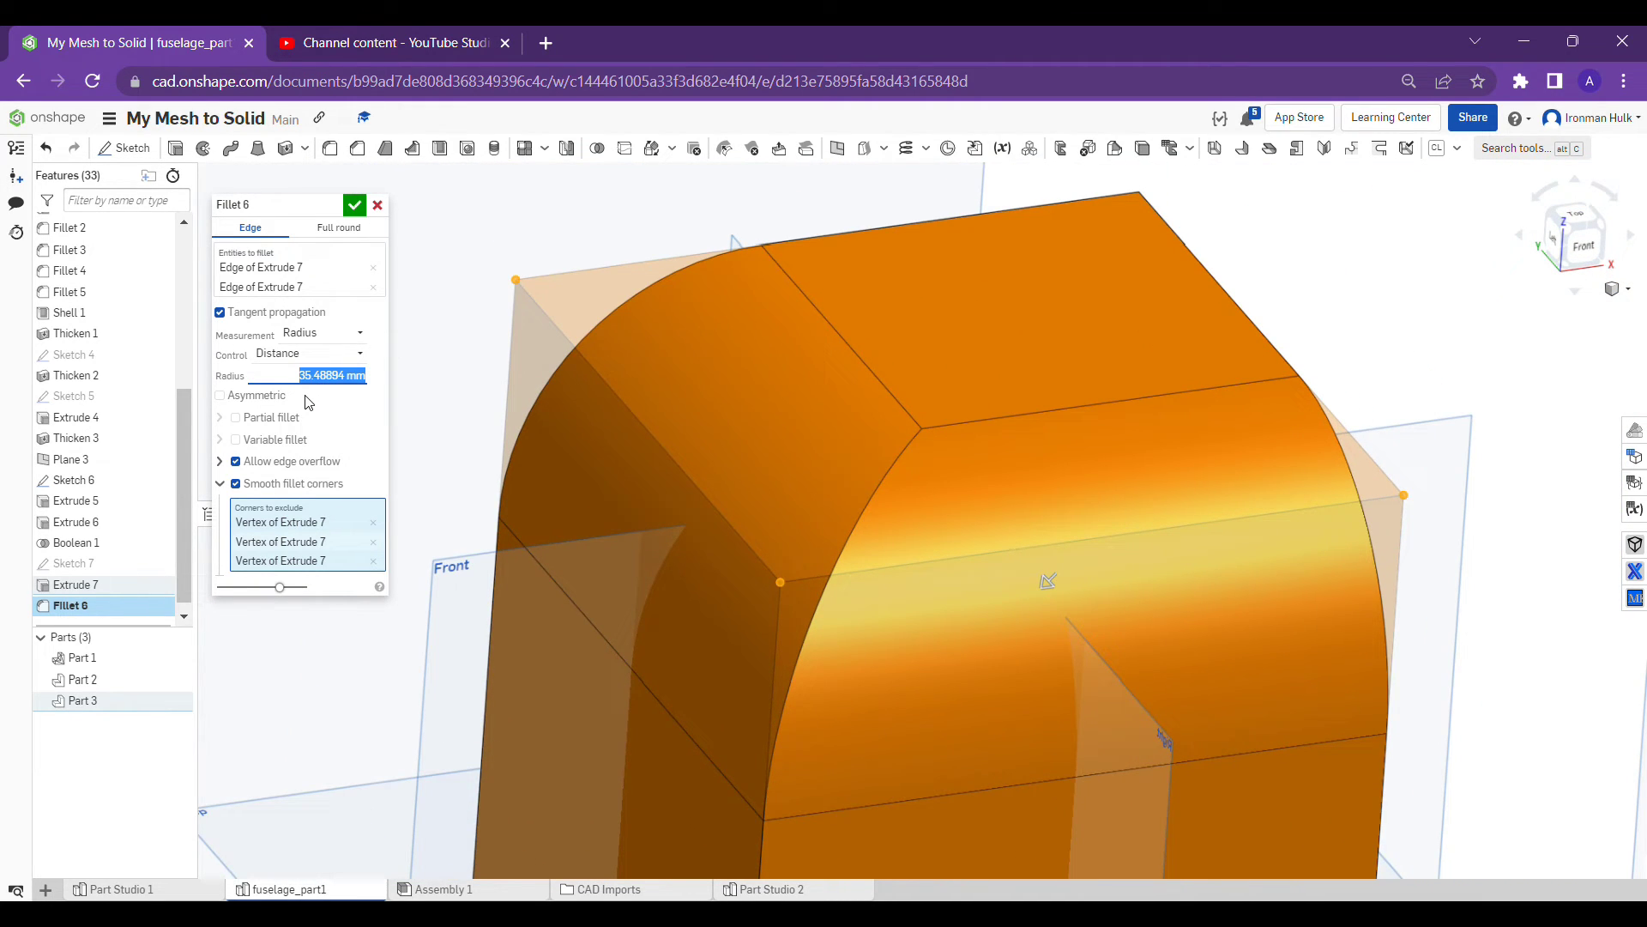
type("20")
key("Return")
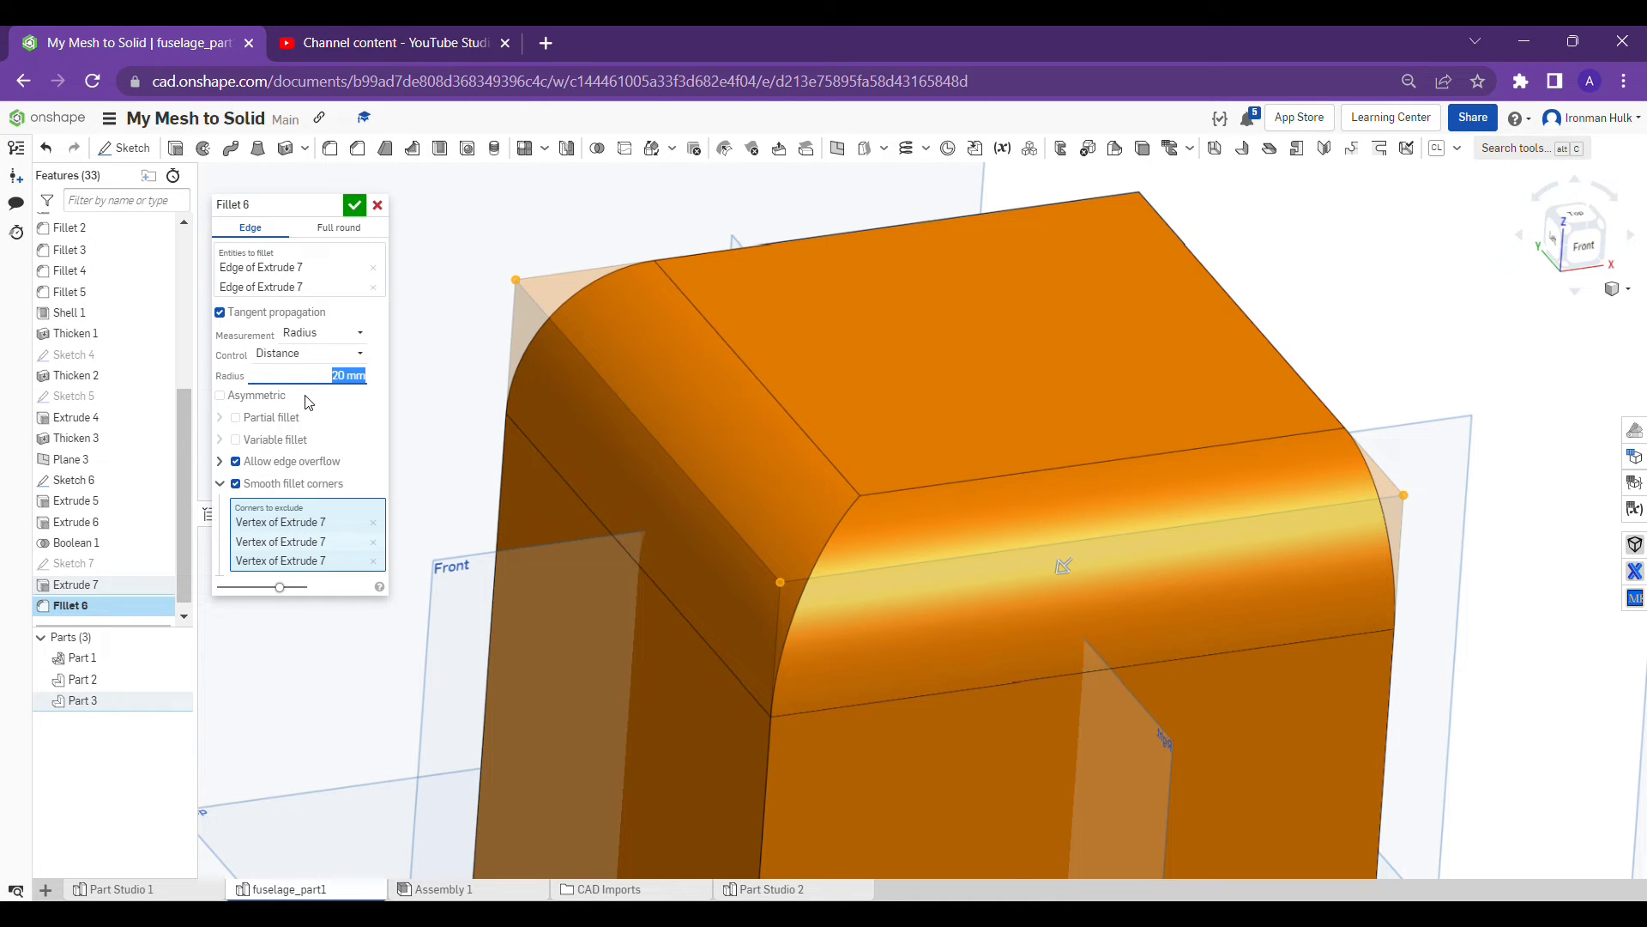
right_click_drag(698, 535, 739, 558)
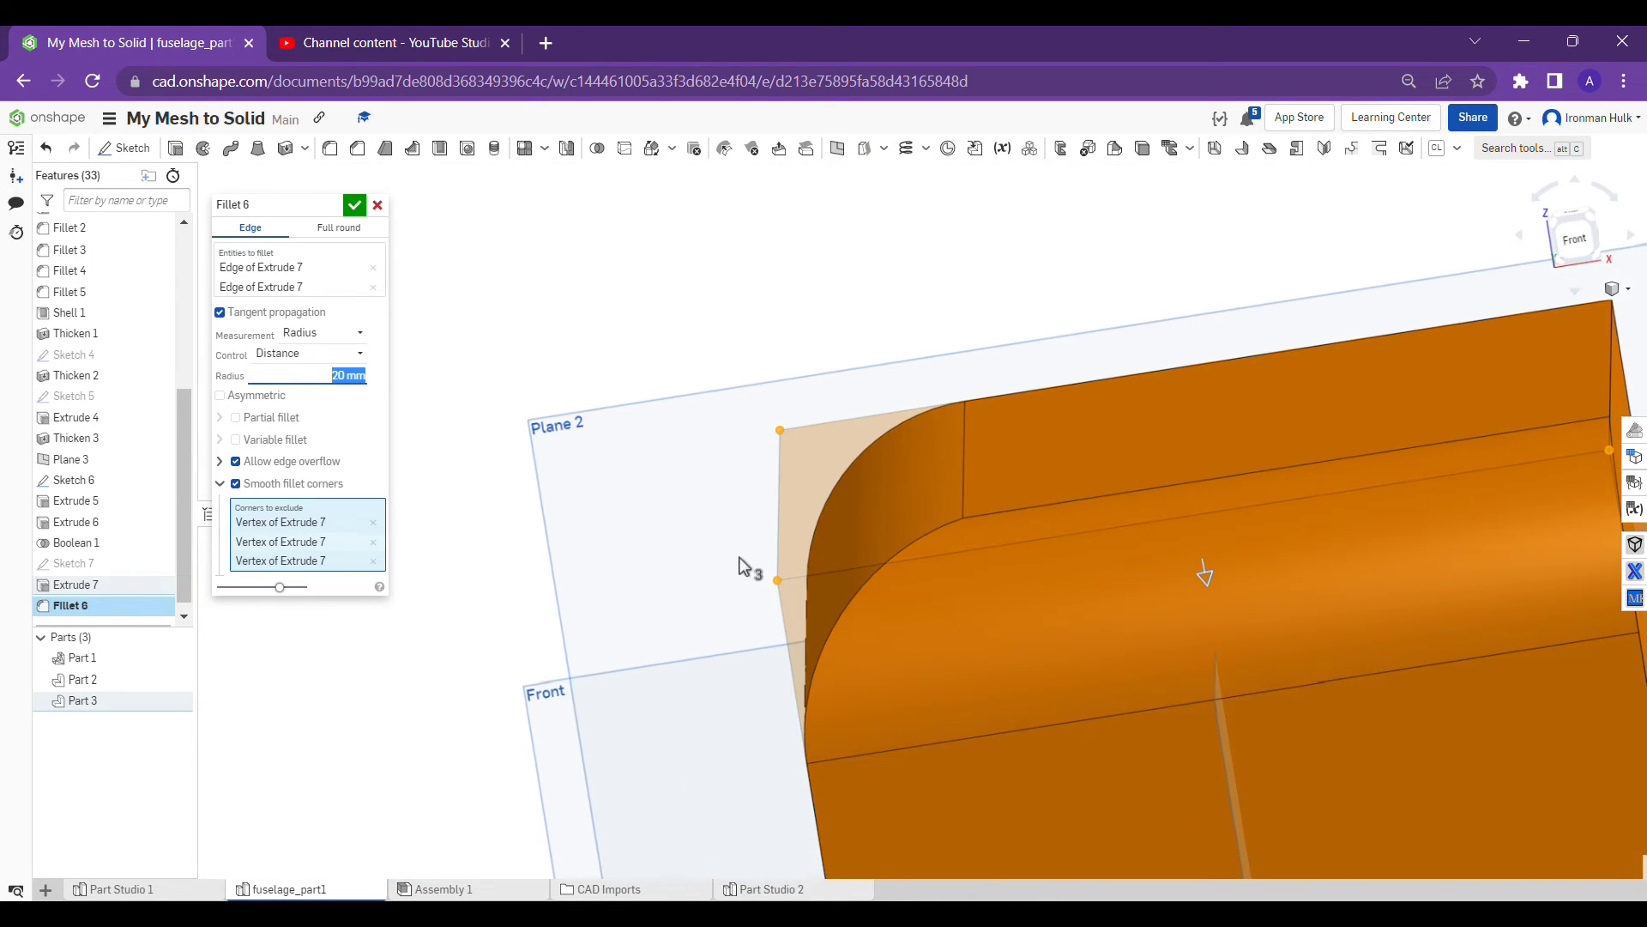
Remove all three vertices from the corner smoothing exclusions and close the cube fillet
left_click(357, 523)
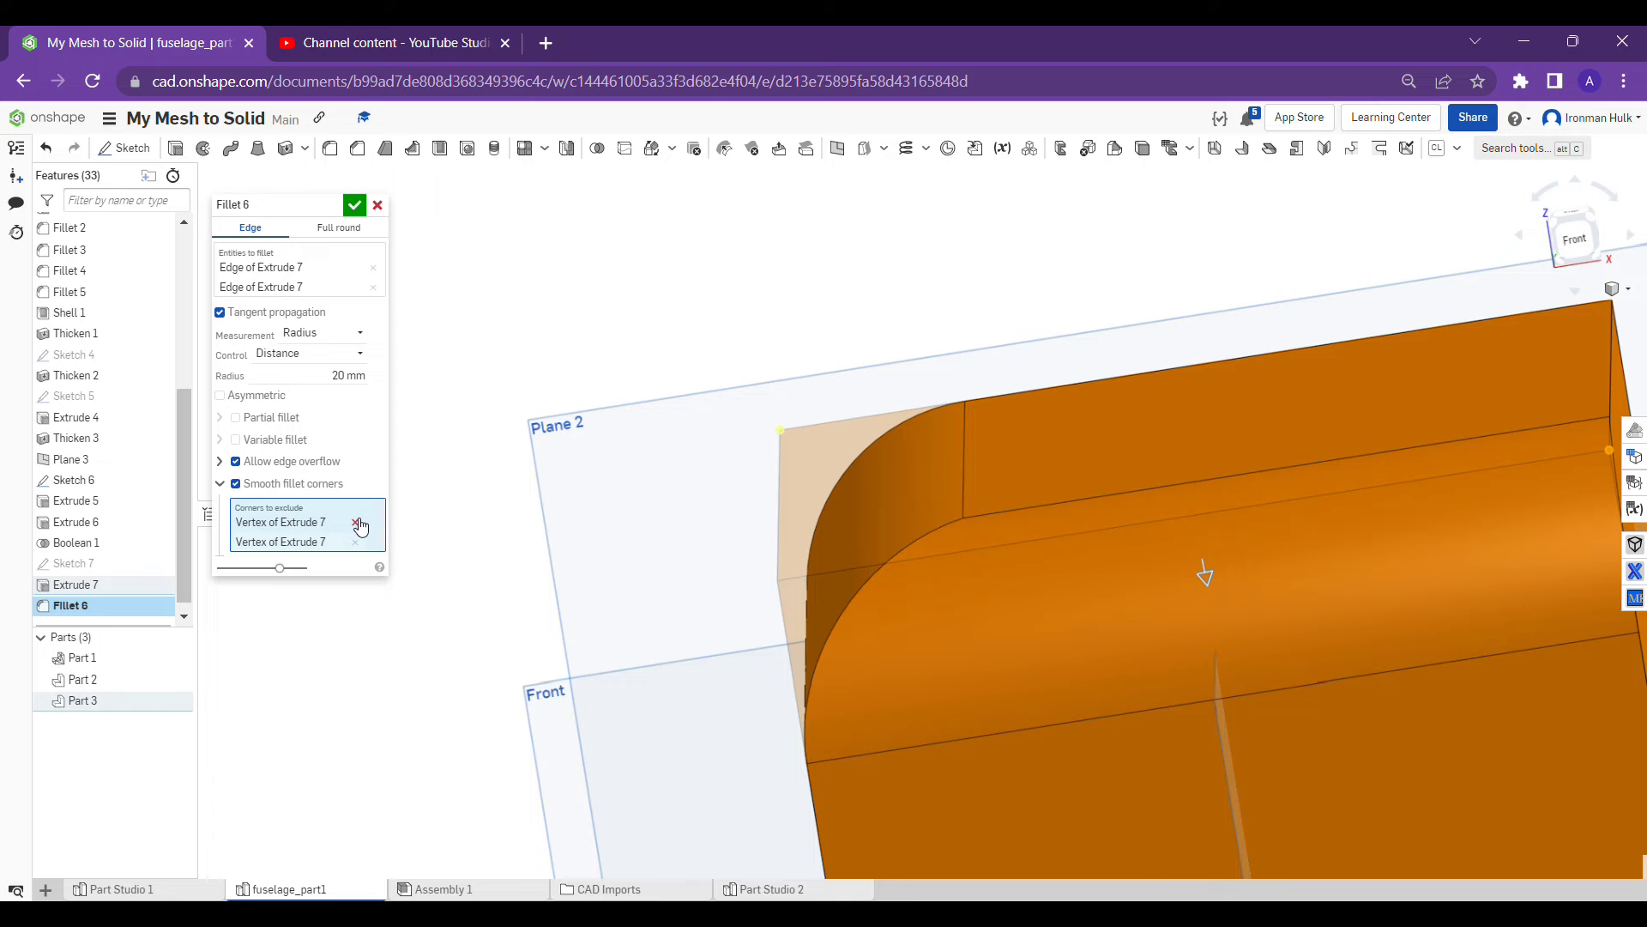
left_click(357, 525)
left_click(358, 525)
scroll(997, 439, "down", 5)
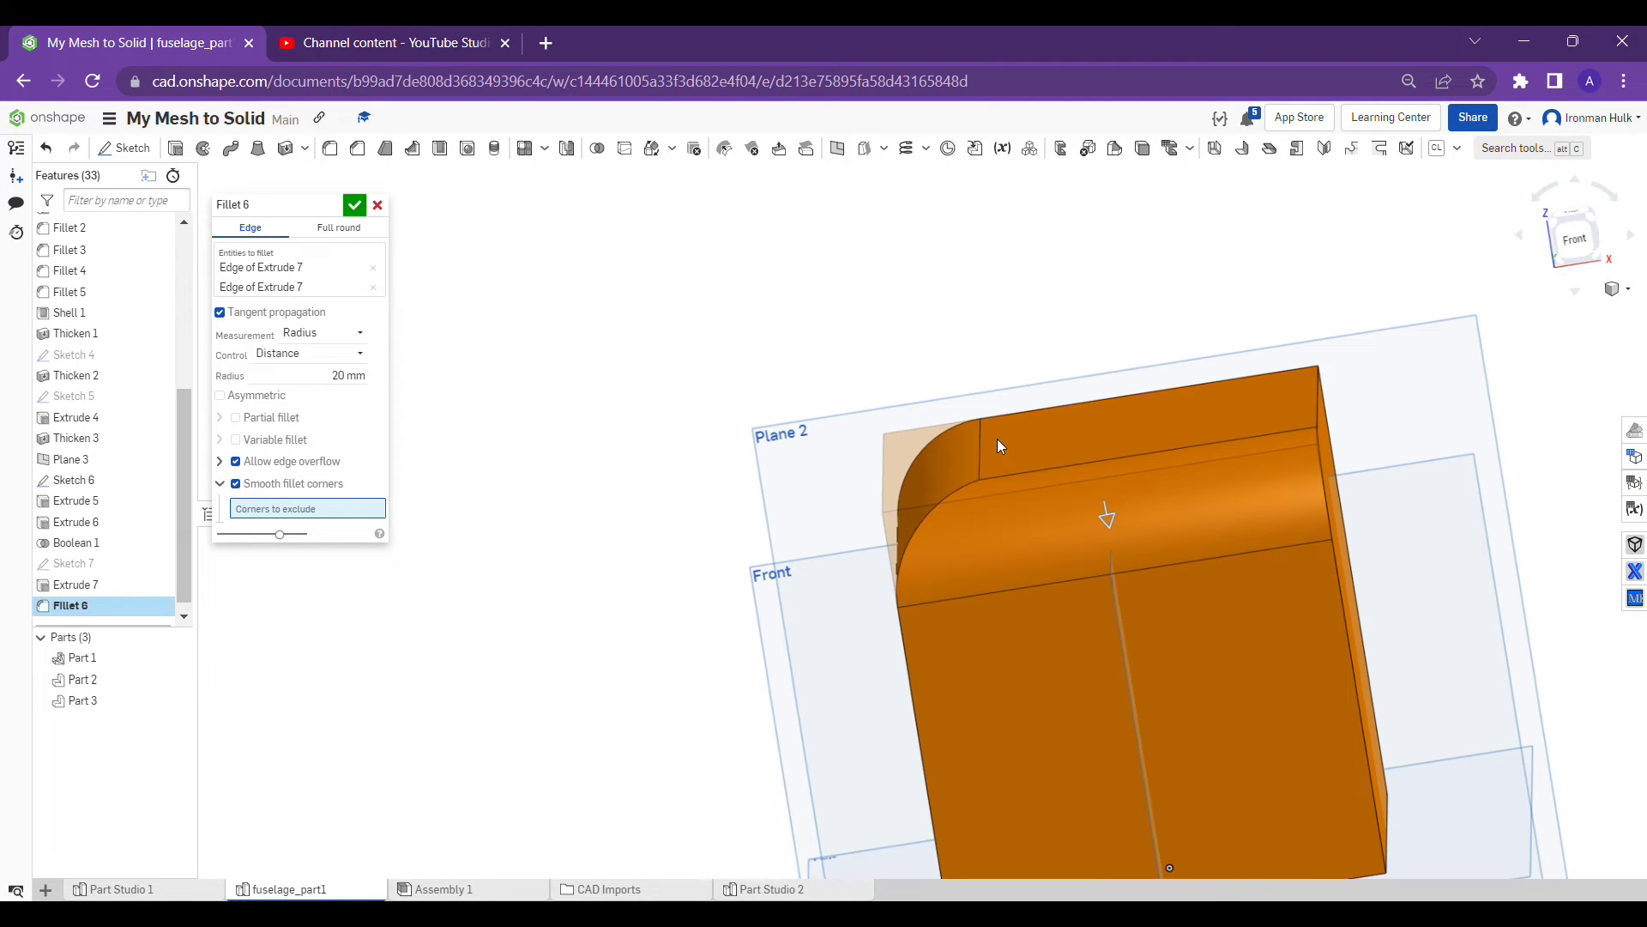
right_click_drag(997, 440, 1029, 459)
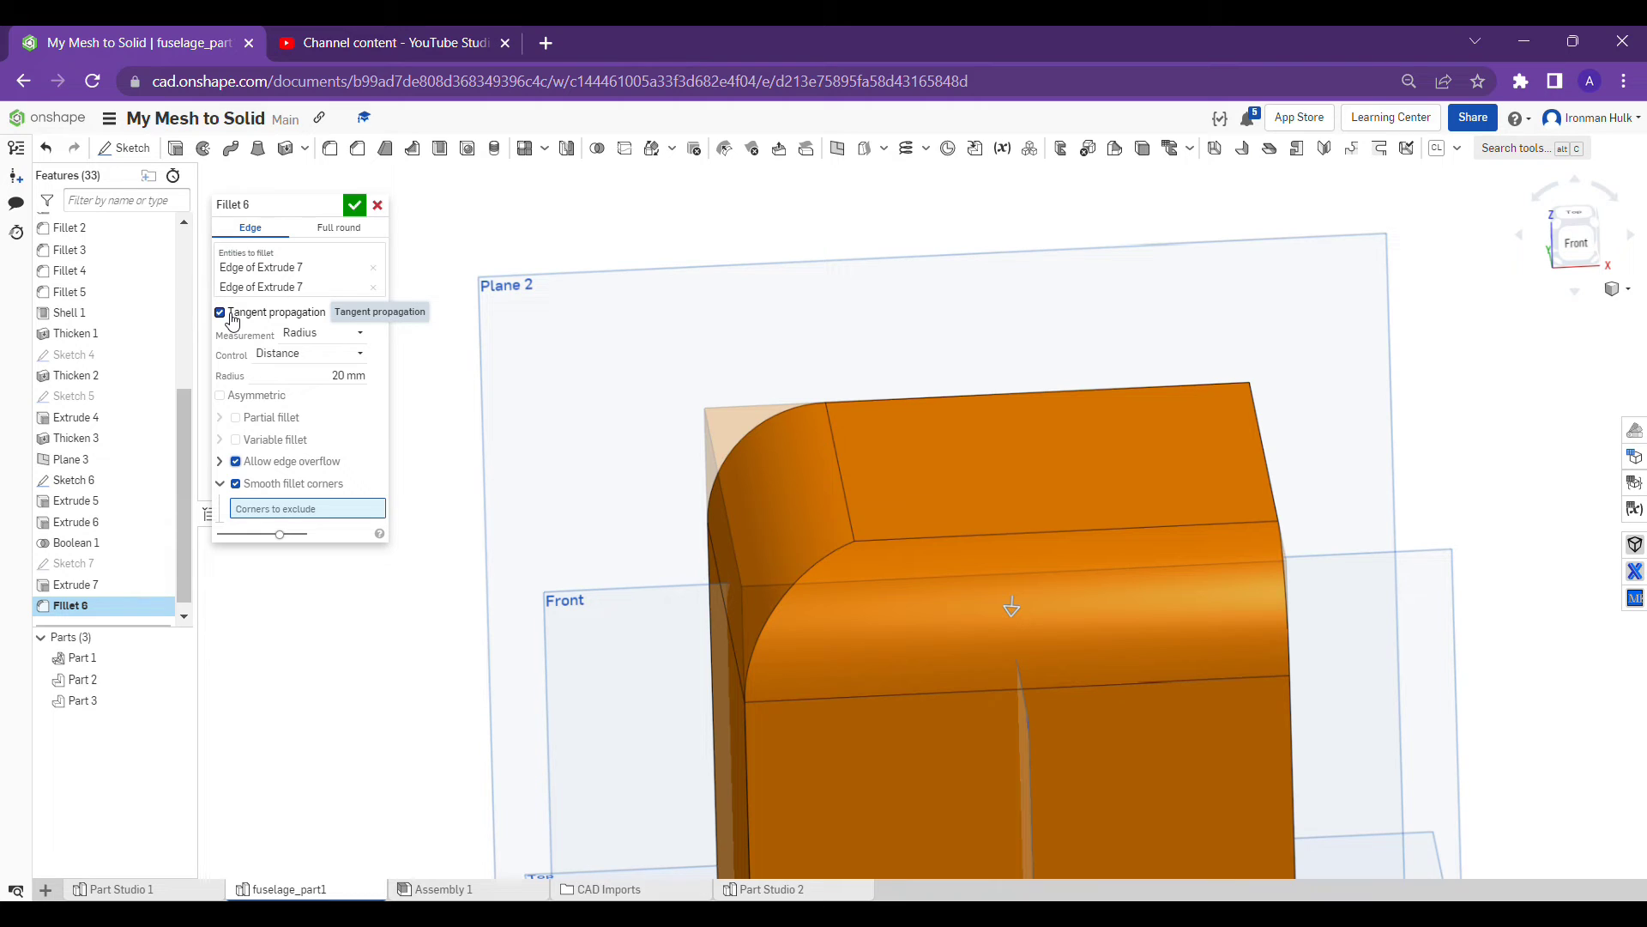
left_click(378, 205)
Try a 2 mm radius fillet on the outer edge of the fuselage's cockpit opening and inspect how it follows the rim
scroll(532, 632, "down", 6)
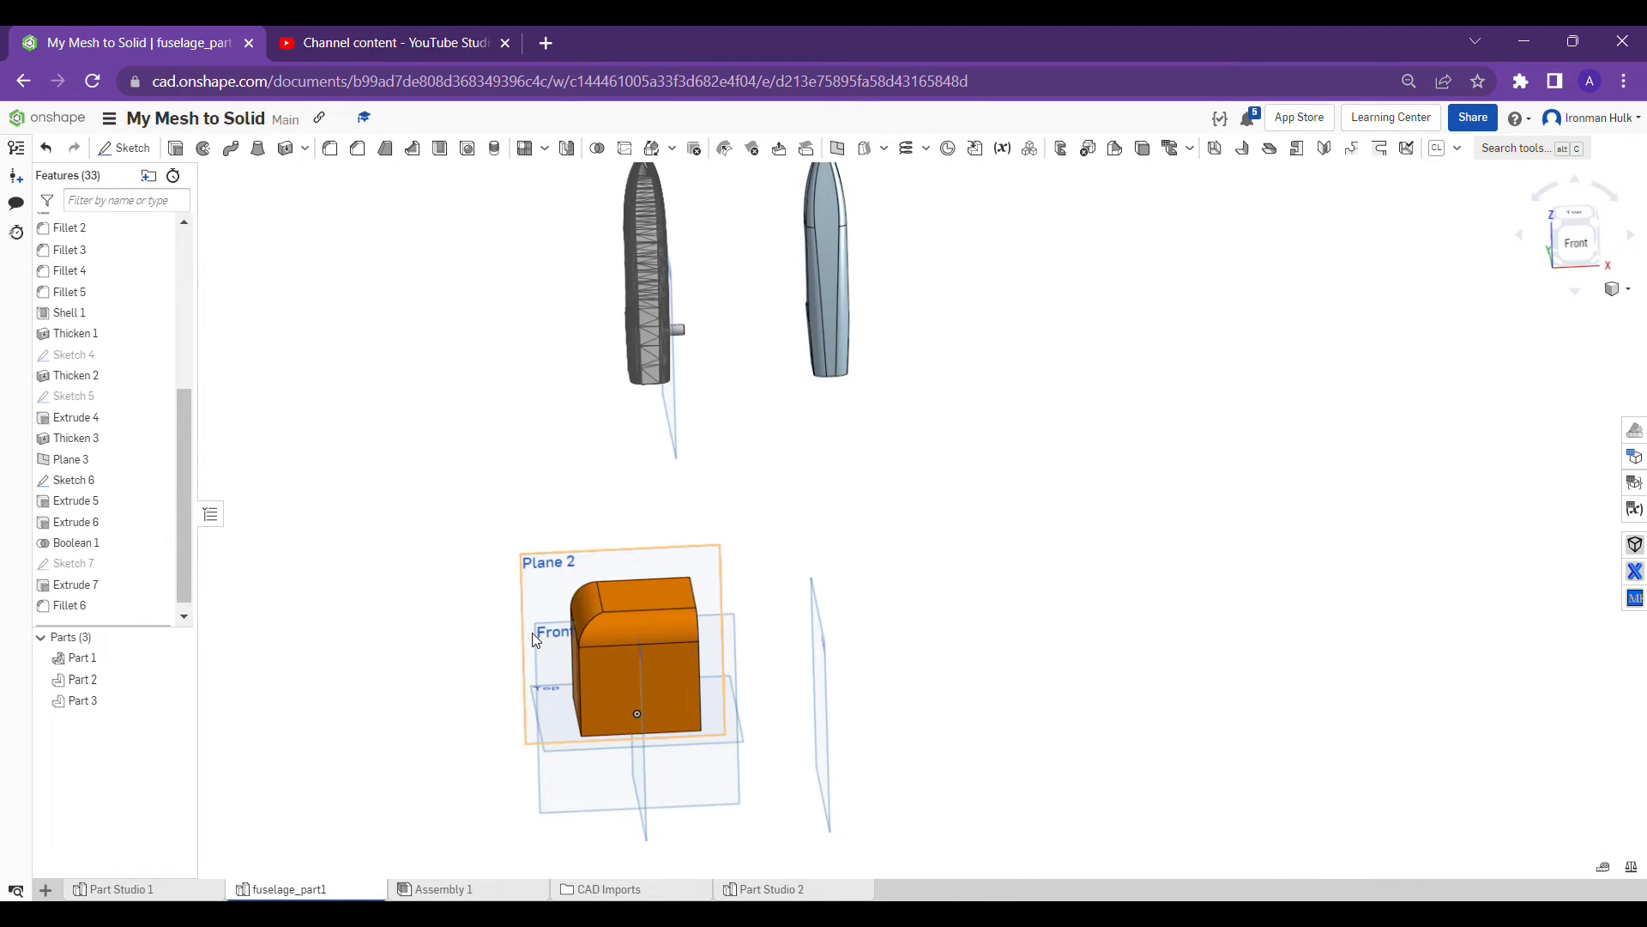
right_click_drag(594, 427, 622, 502)
scroll(595, 476, "up", 6)
scroll(724, 513, "up", 6)
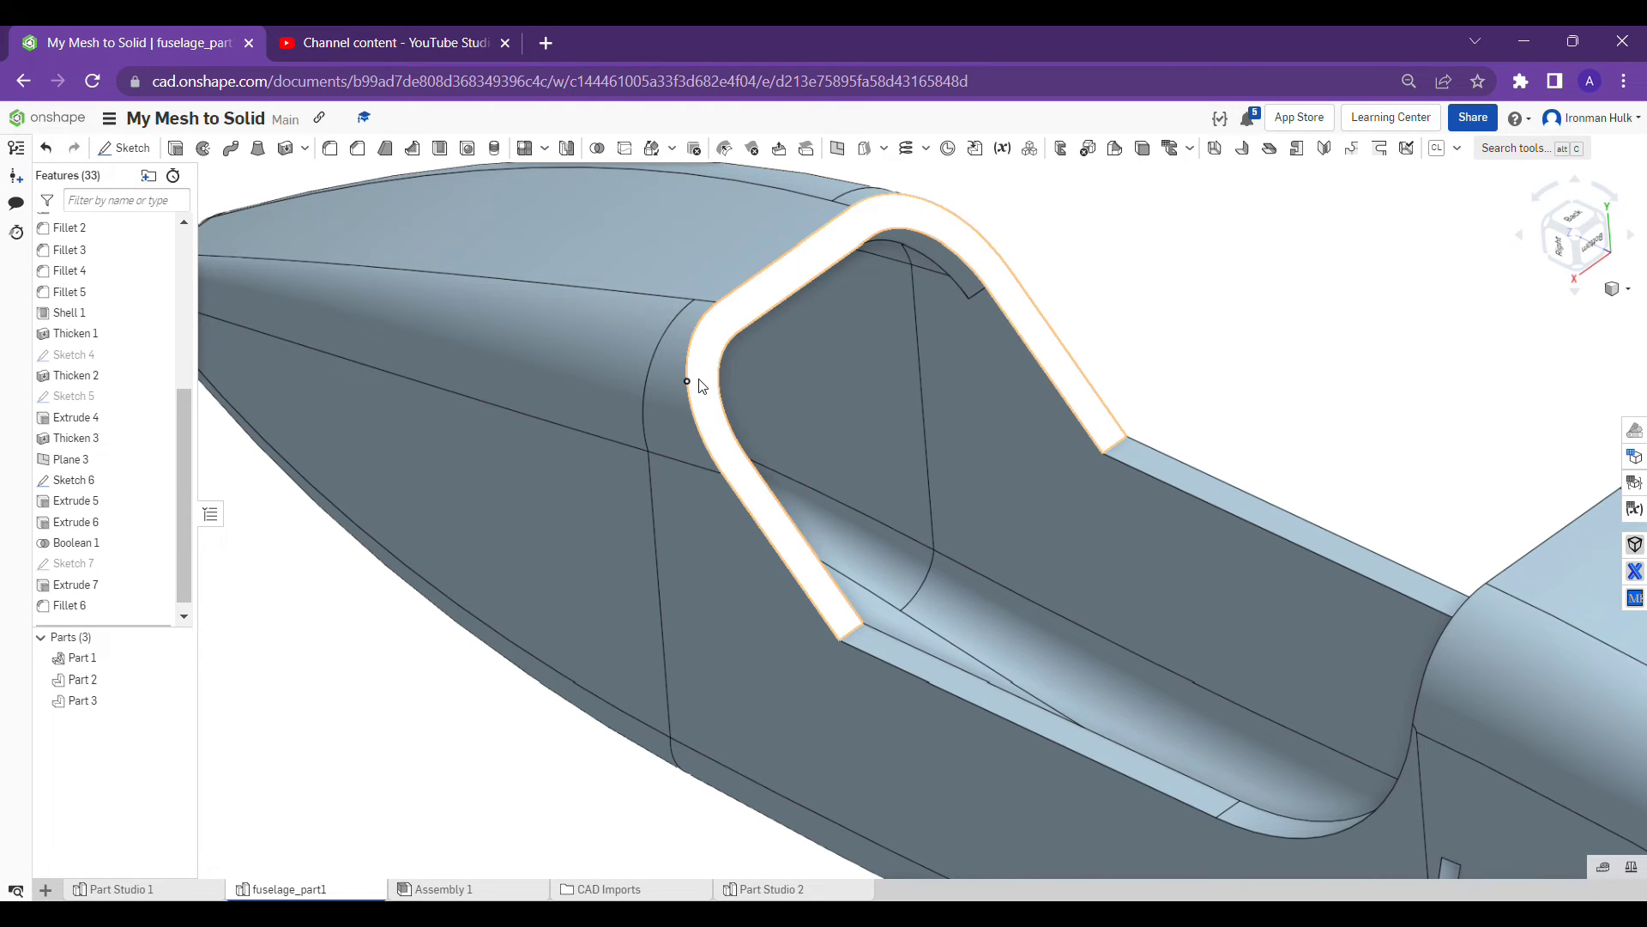
left_click(329, 148)
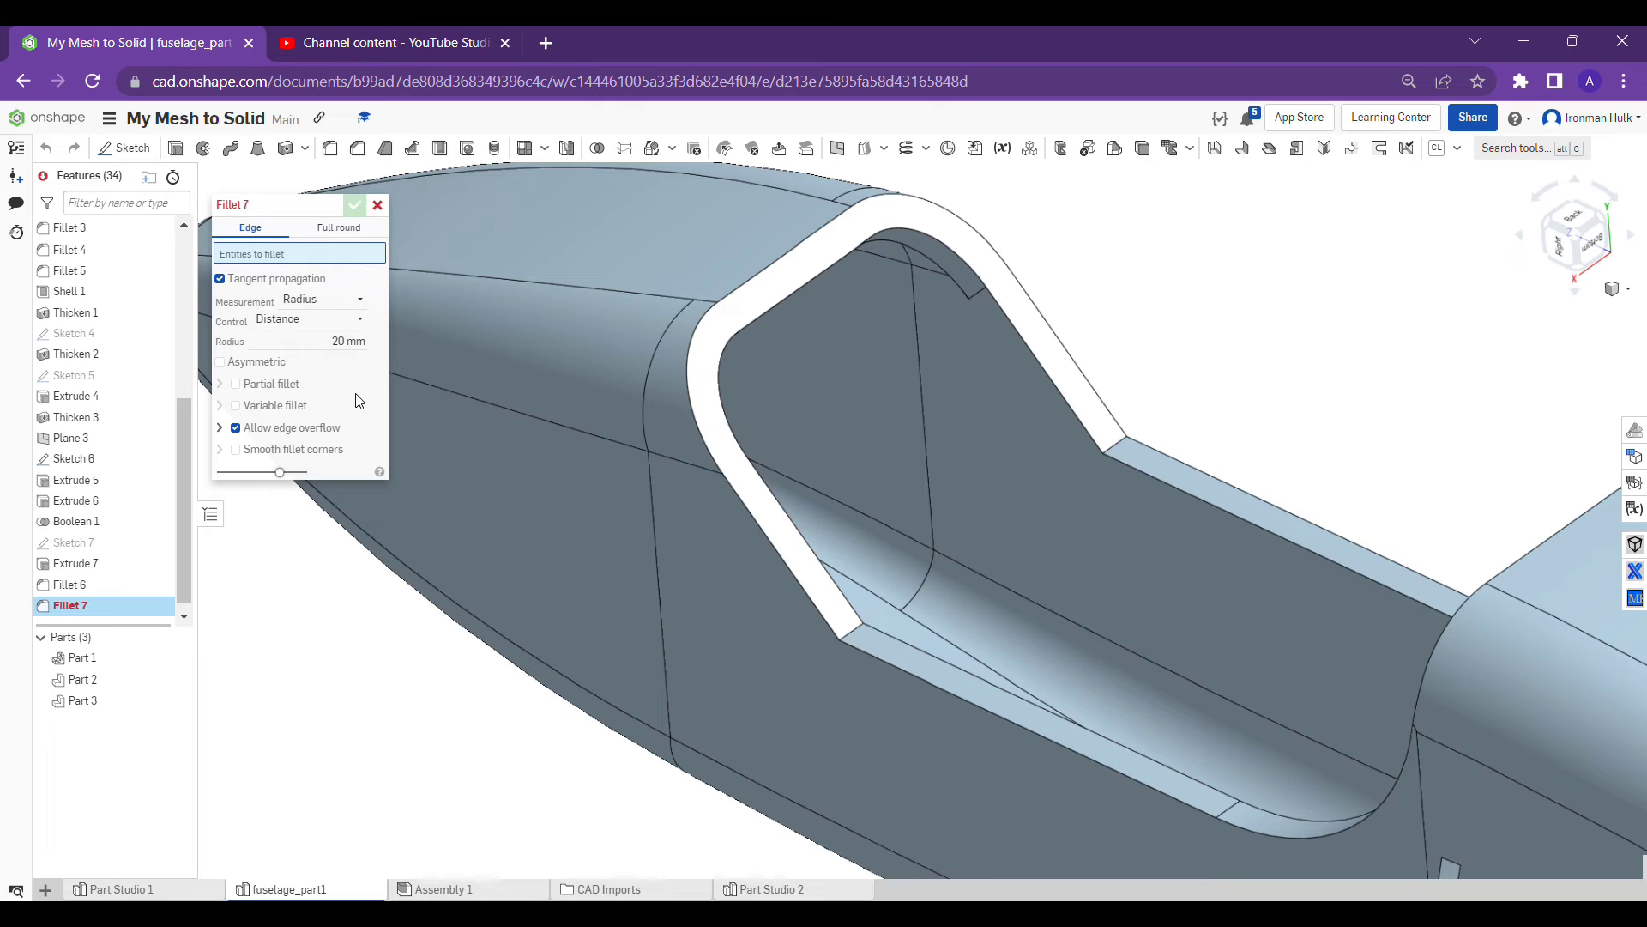
left_click(336, 345)
type("2")
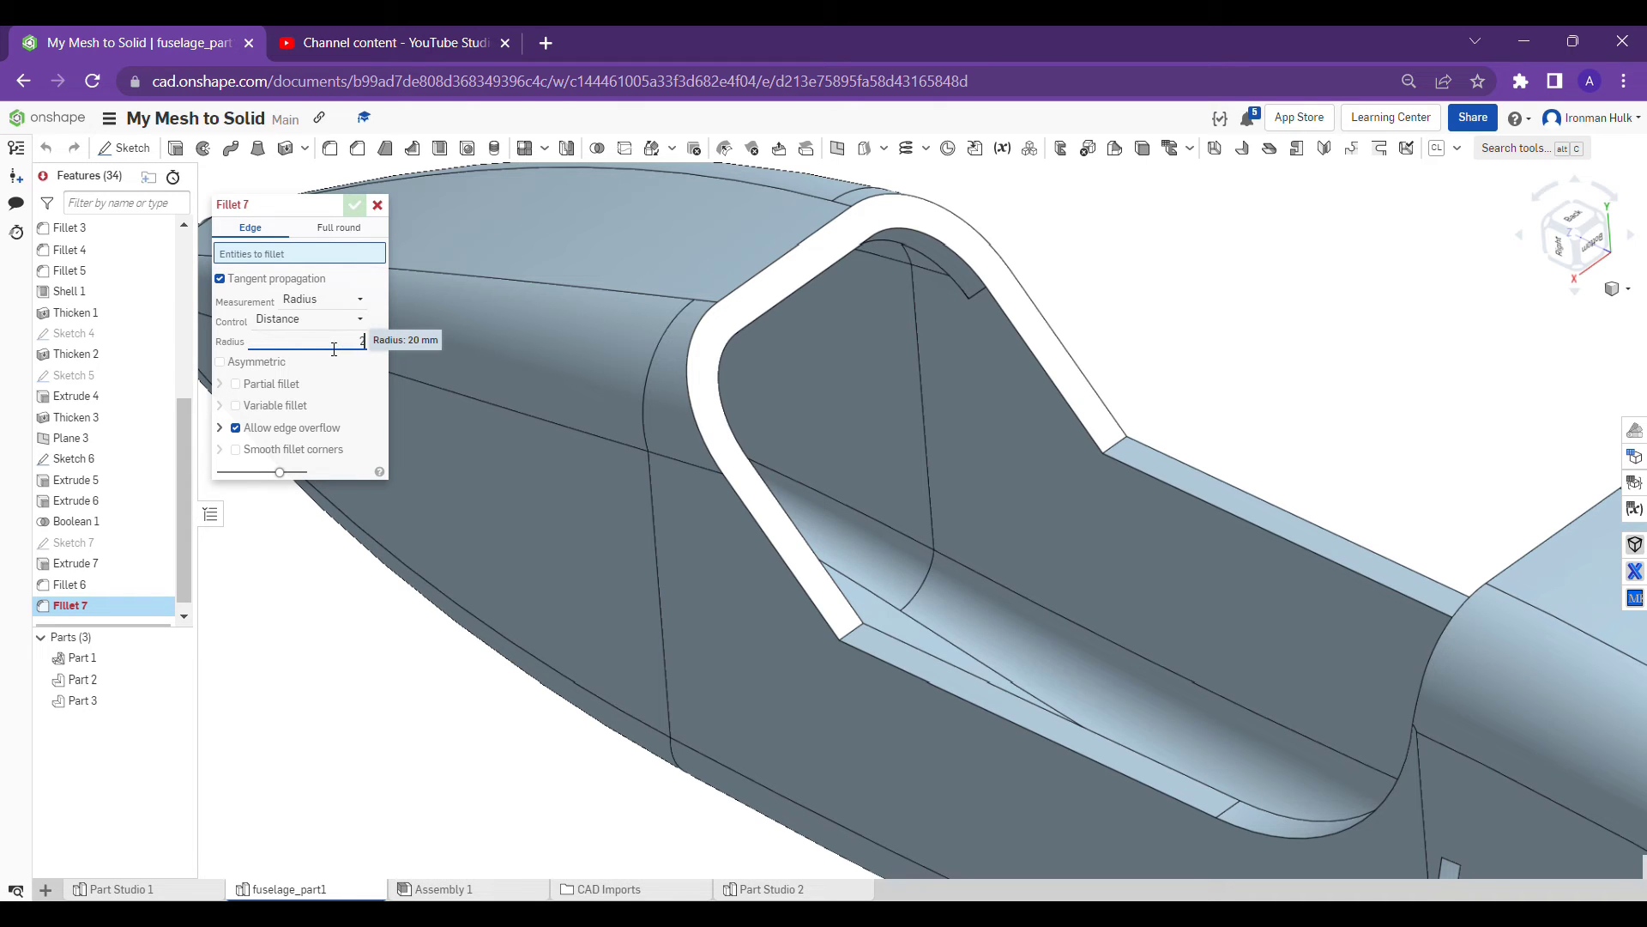
key("Return")
left_click(777, 560)
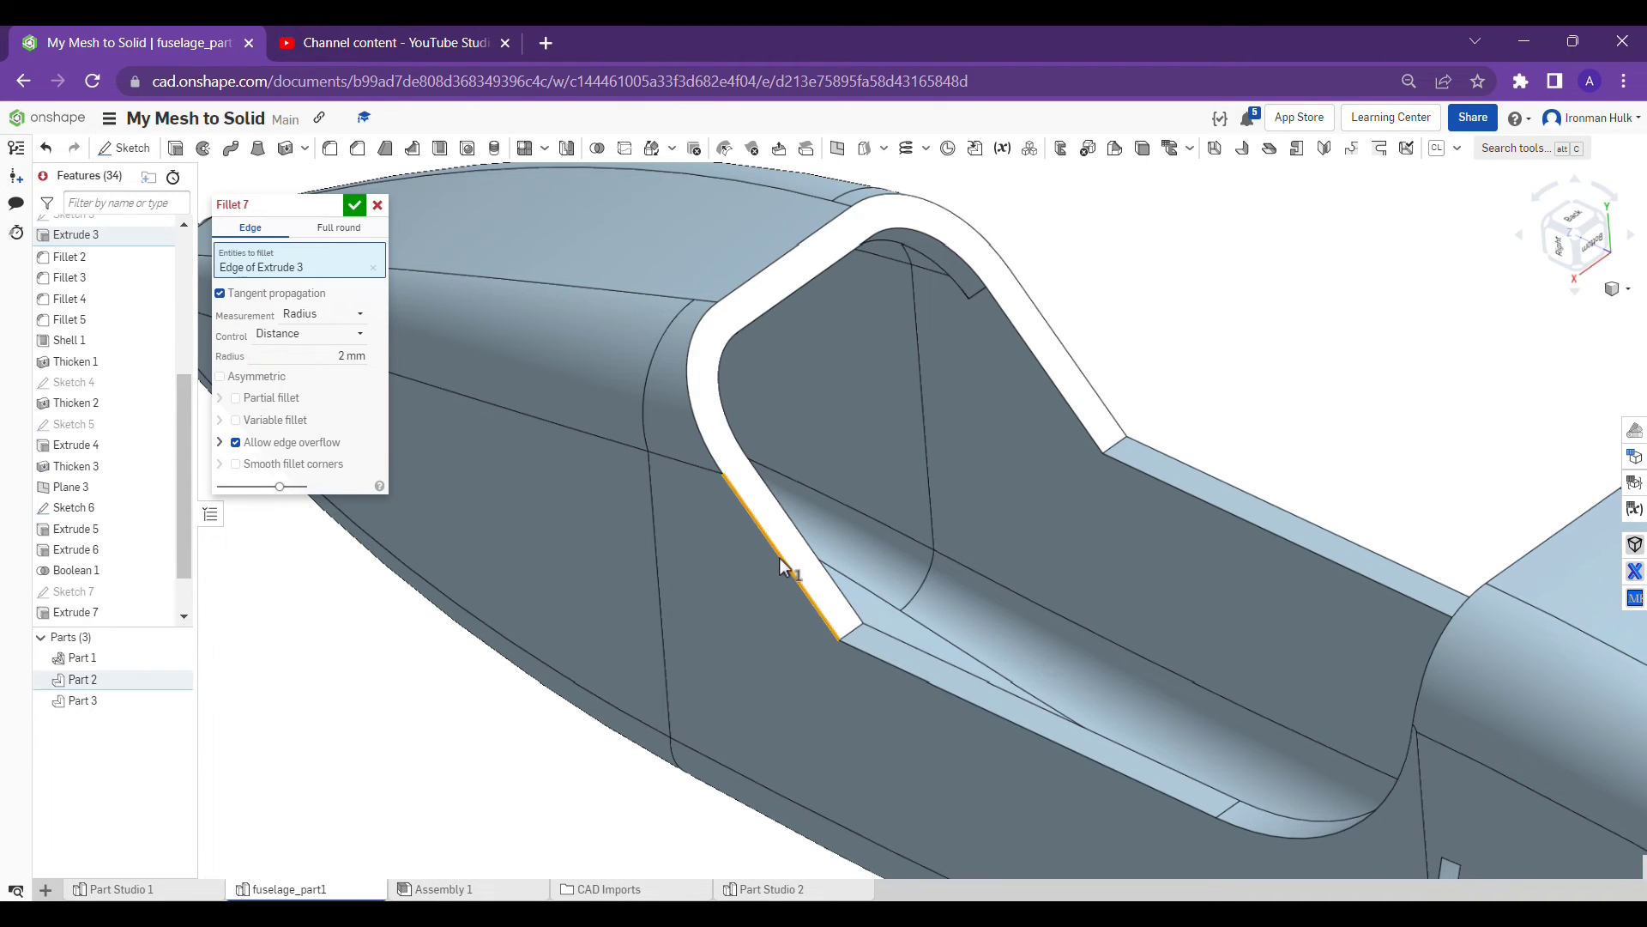
scroll(851, 241, "up", 3)
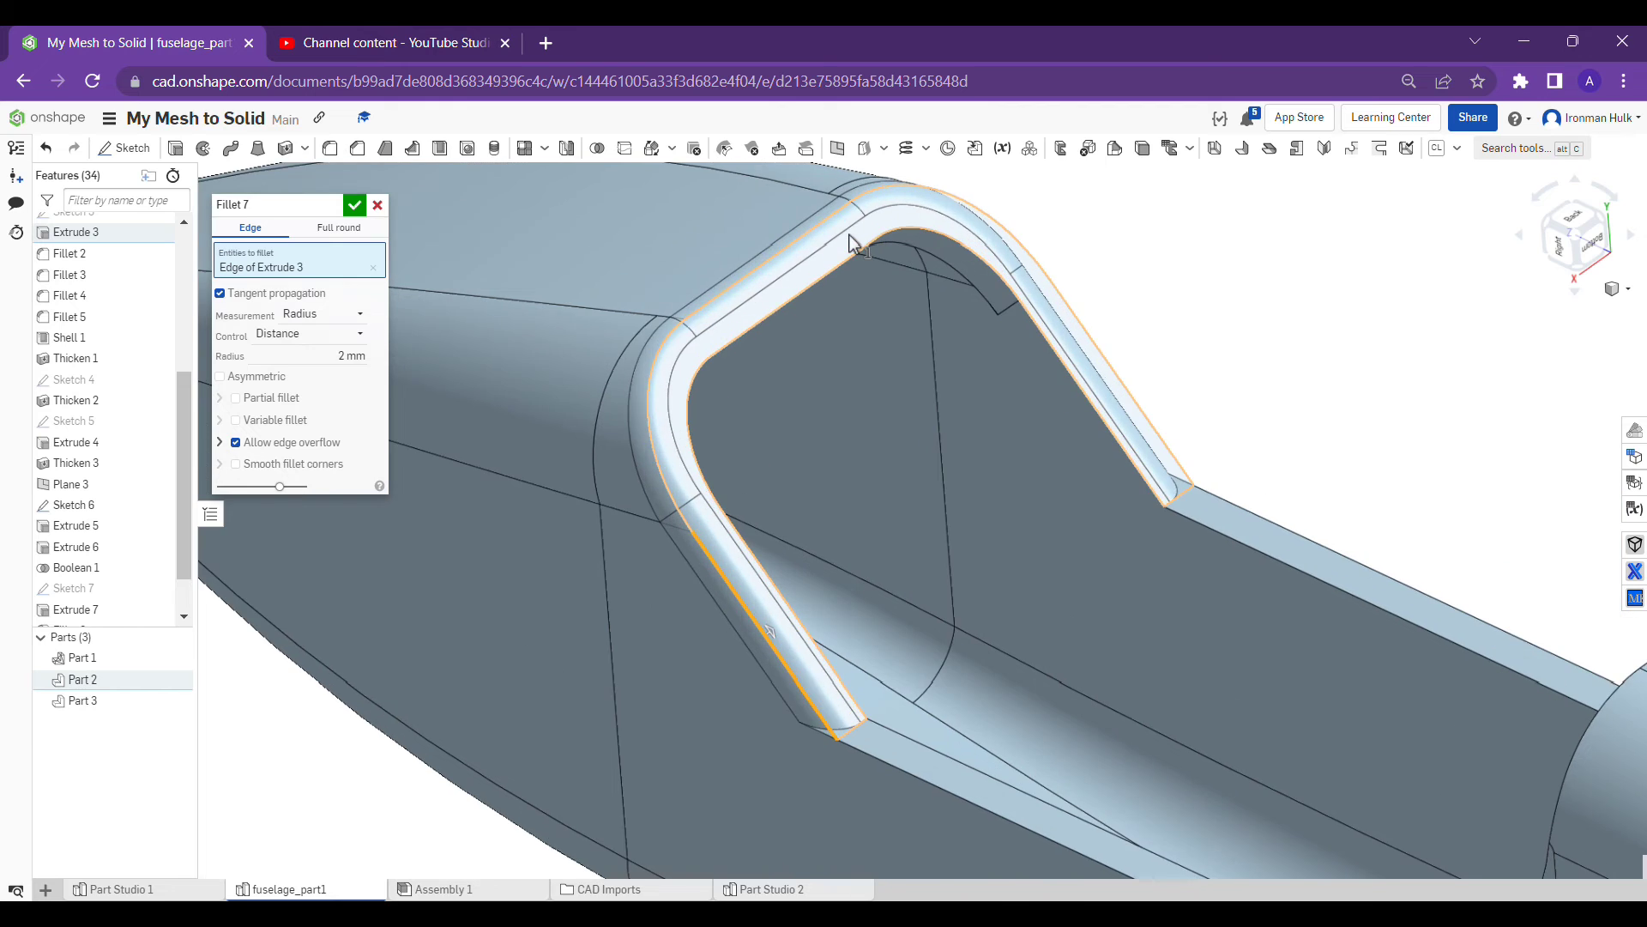
right_click_drag(851, 241, 765, 310)
scroll(1107, 326, "down", 5)
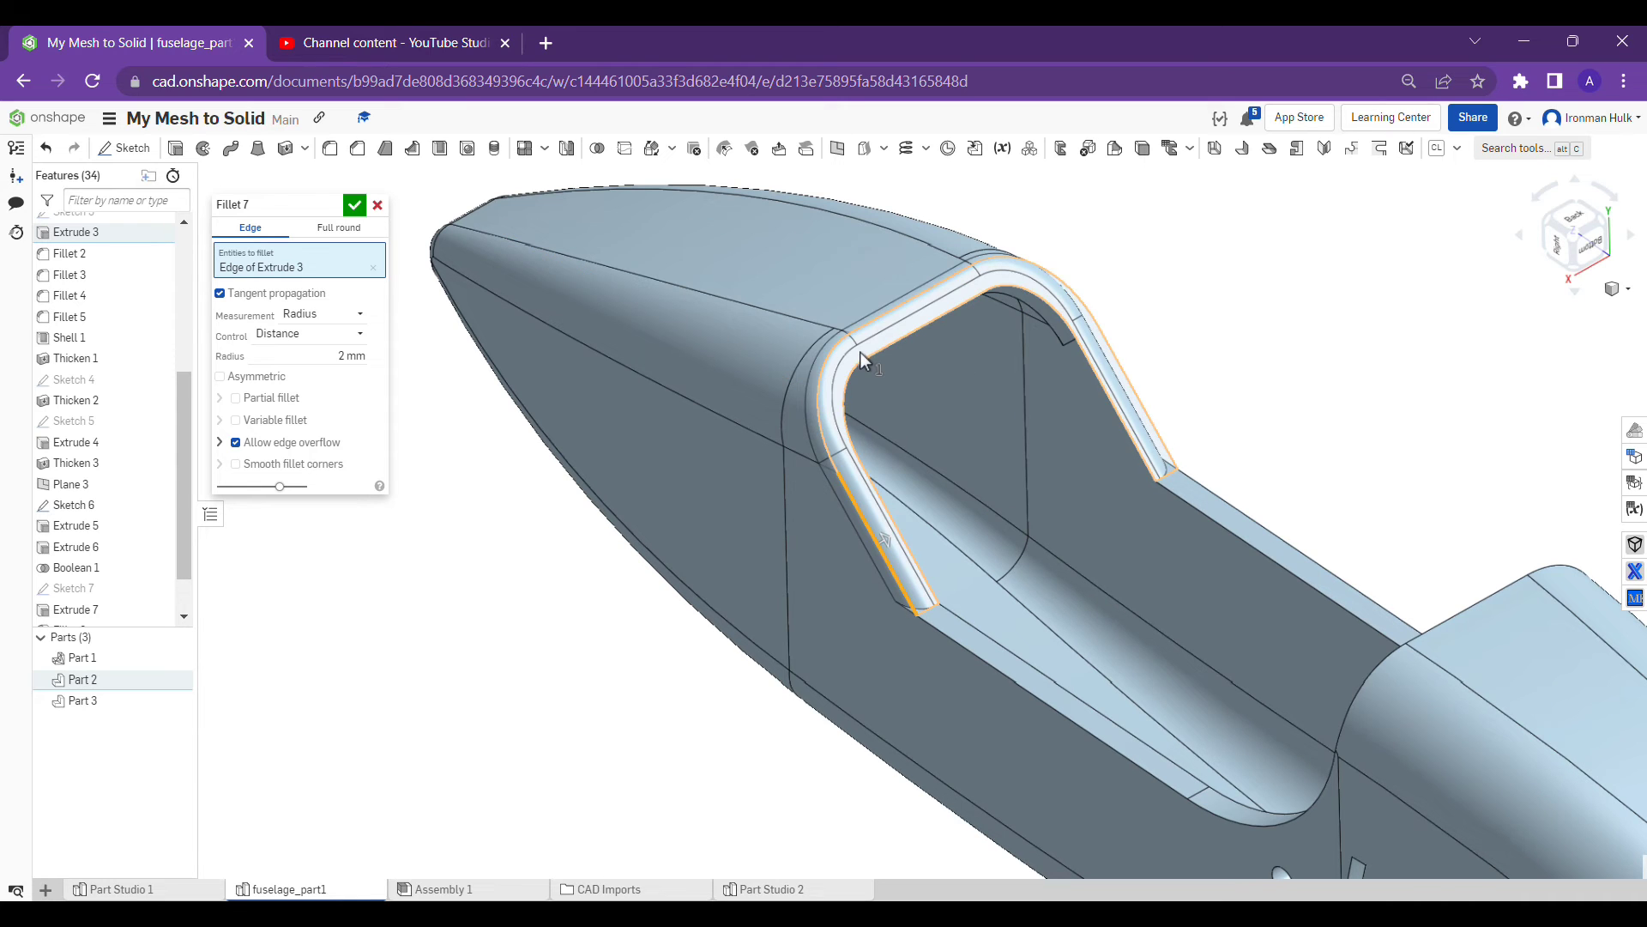
scroll(860, 348, "down", 3)
scroll(859, 348, "up", 4)
scroll(862, 348, "down", 3)
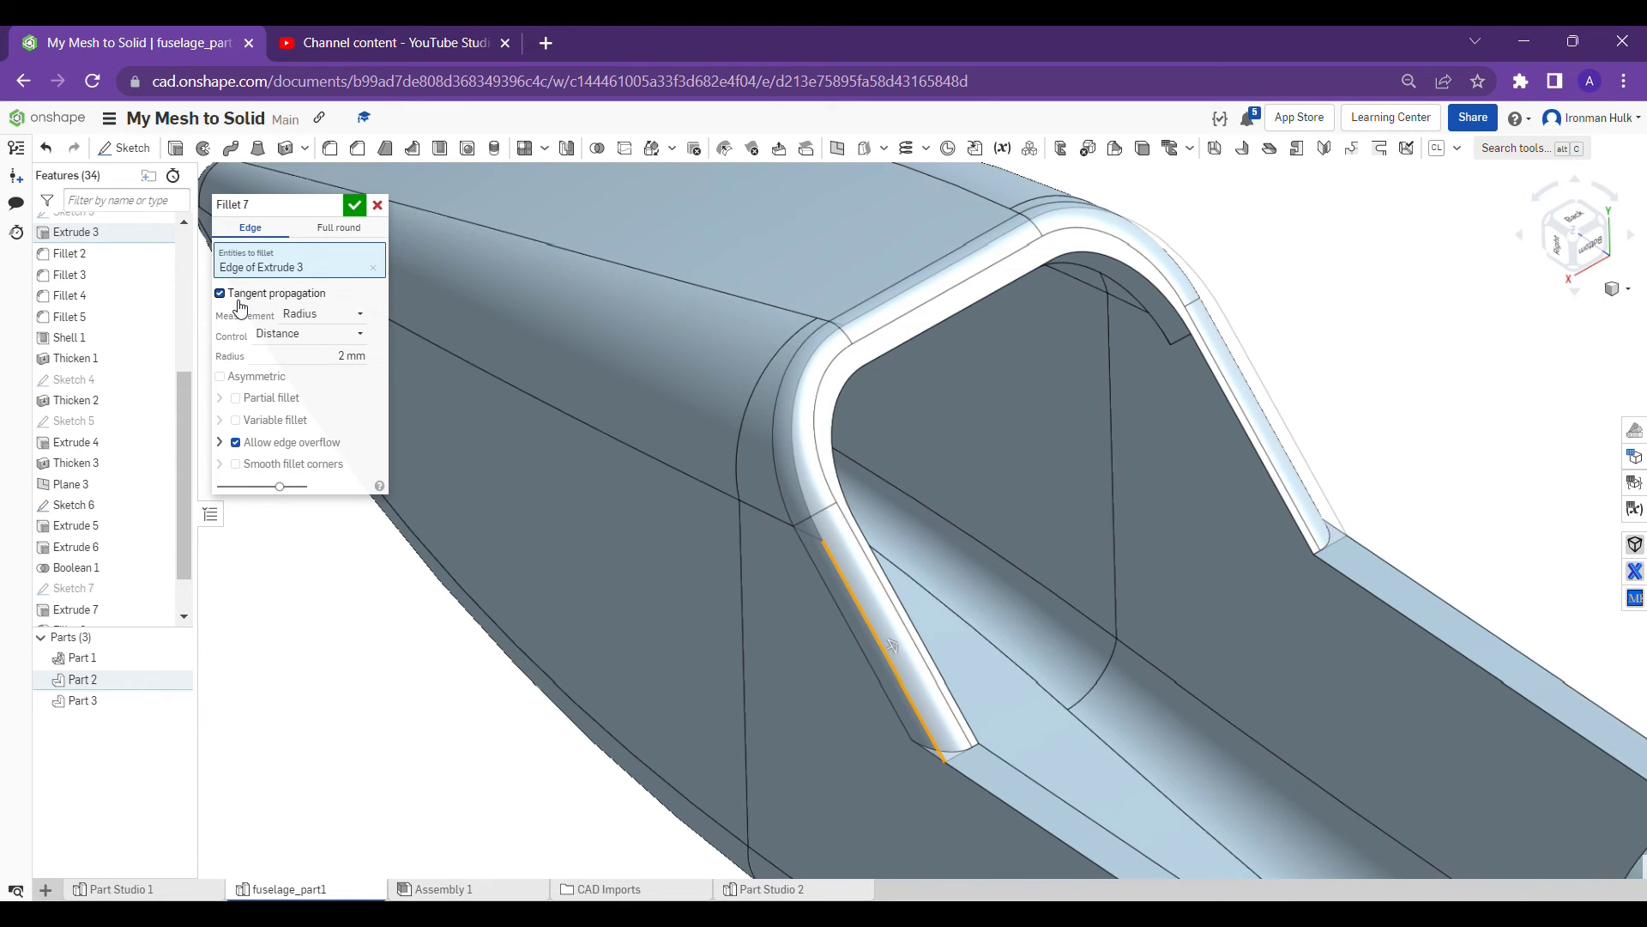
Compare the cockpit rim fillet with Tangent propagation off and on, and discard the new fillet
scroll(492, 340, "up", 5)
left_click(314, 294)
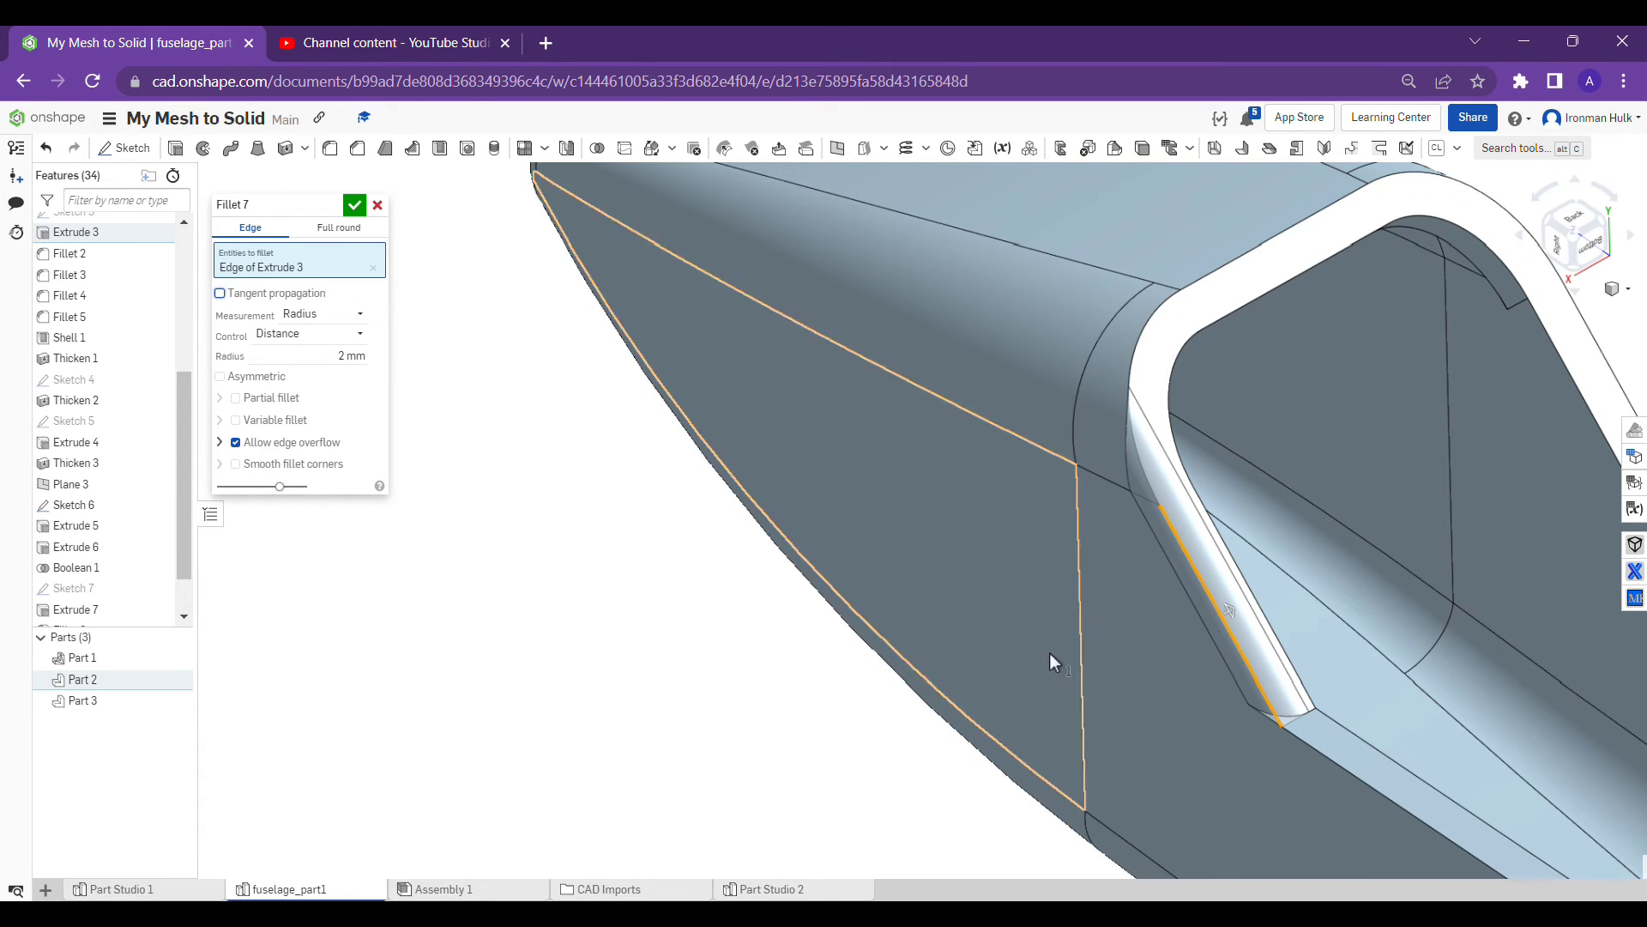
scroll(1201, 609, "up", 4)
right_click_drag(1224, 599, 1176, 408)
scroll(1210, 572, "down", 5)
scroll(1183, 434, "up", 5)
scroll(1182, 434, "down", 5)
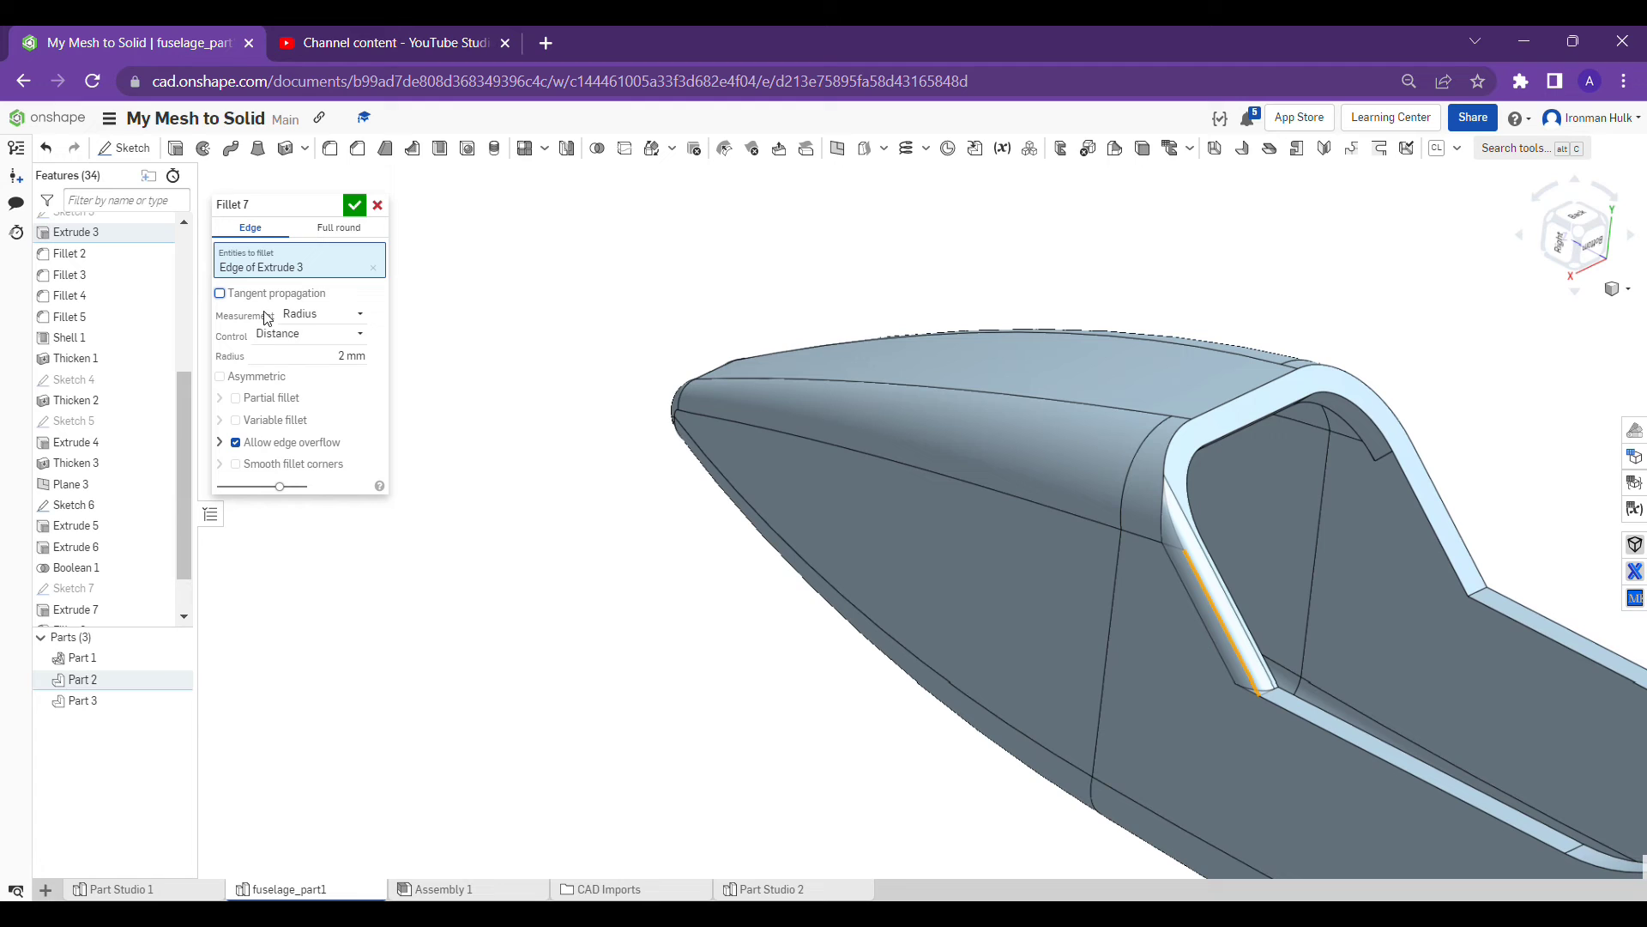
left_click(220, 293)
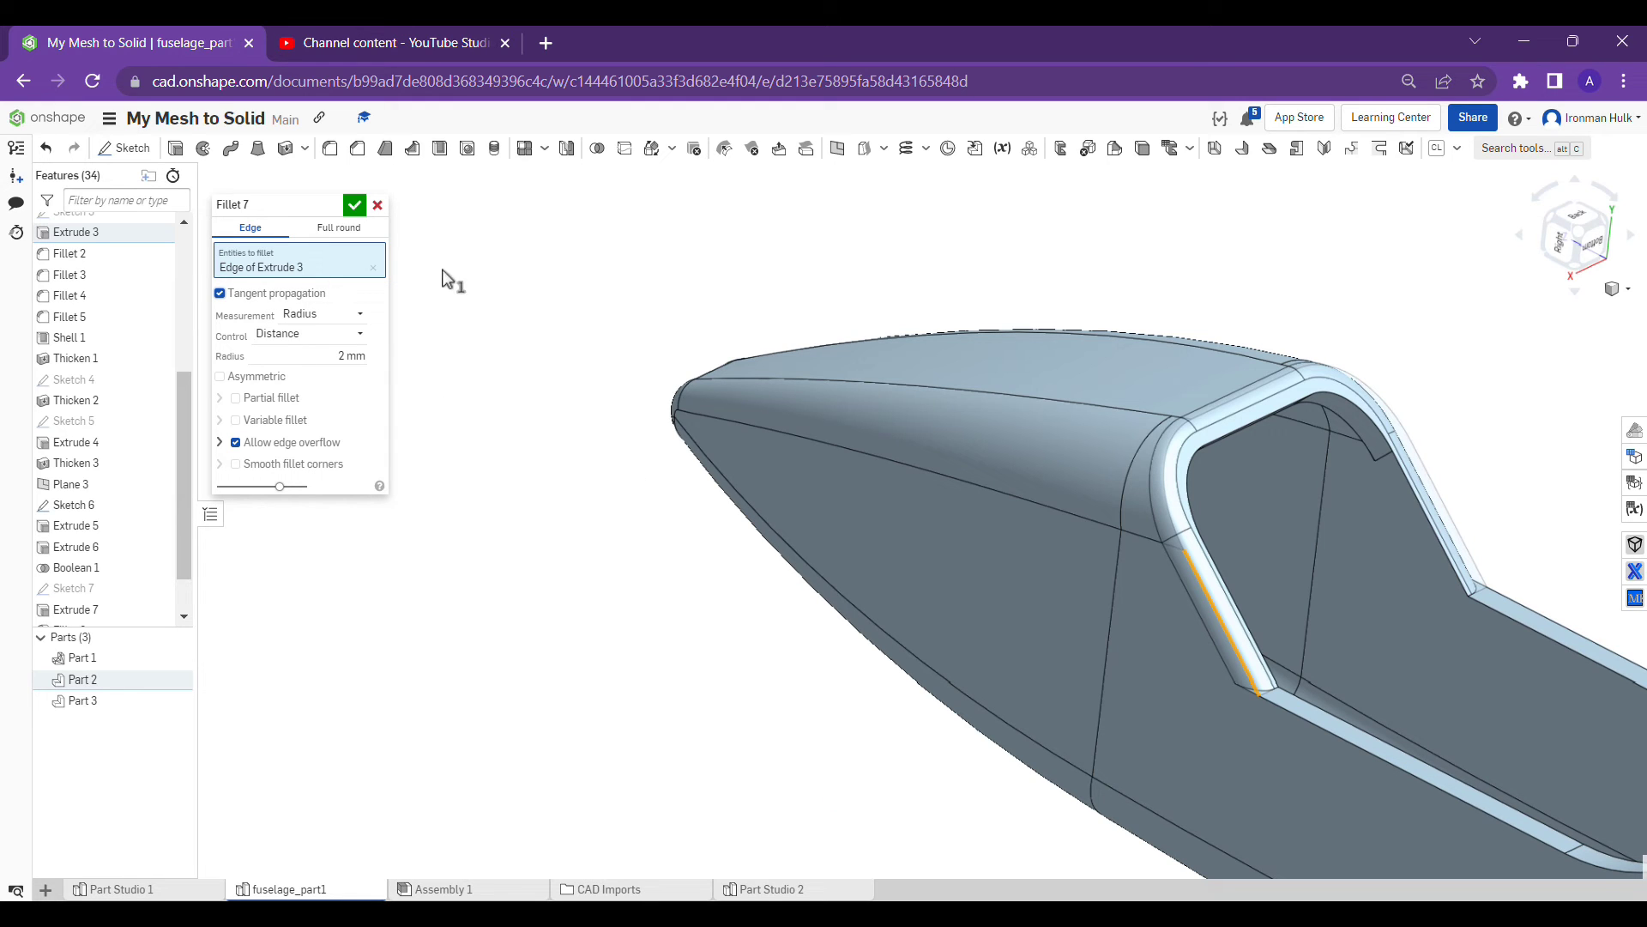
left_click(377, 205)
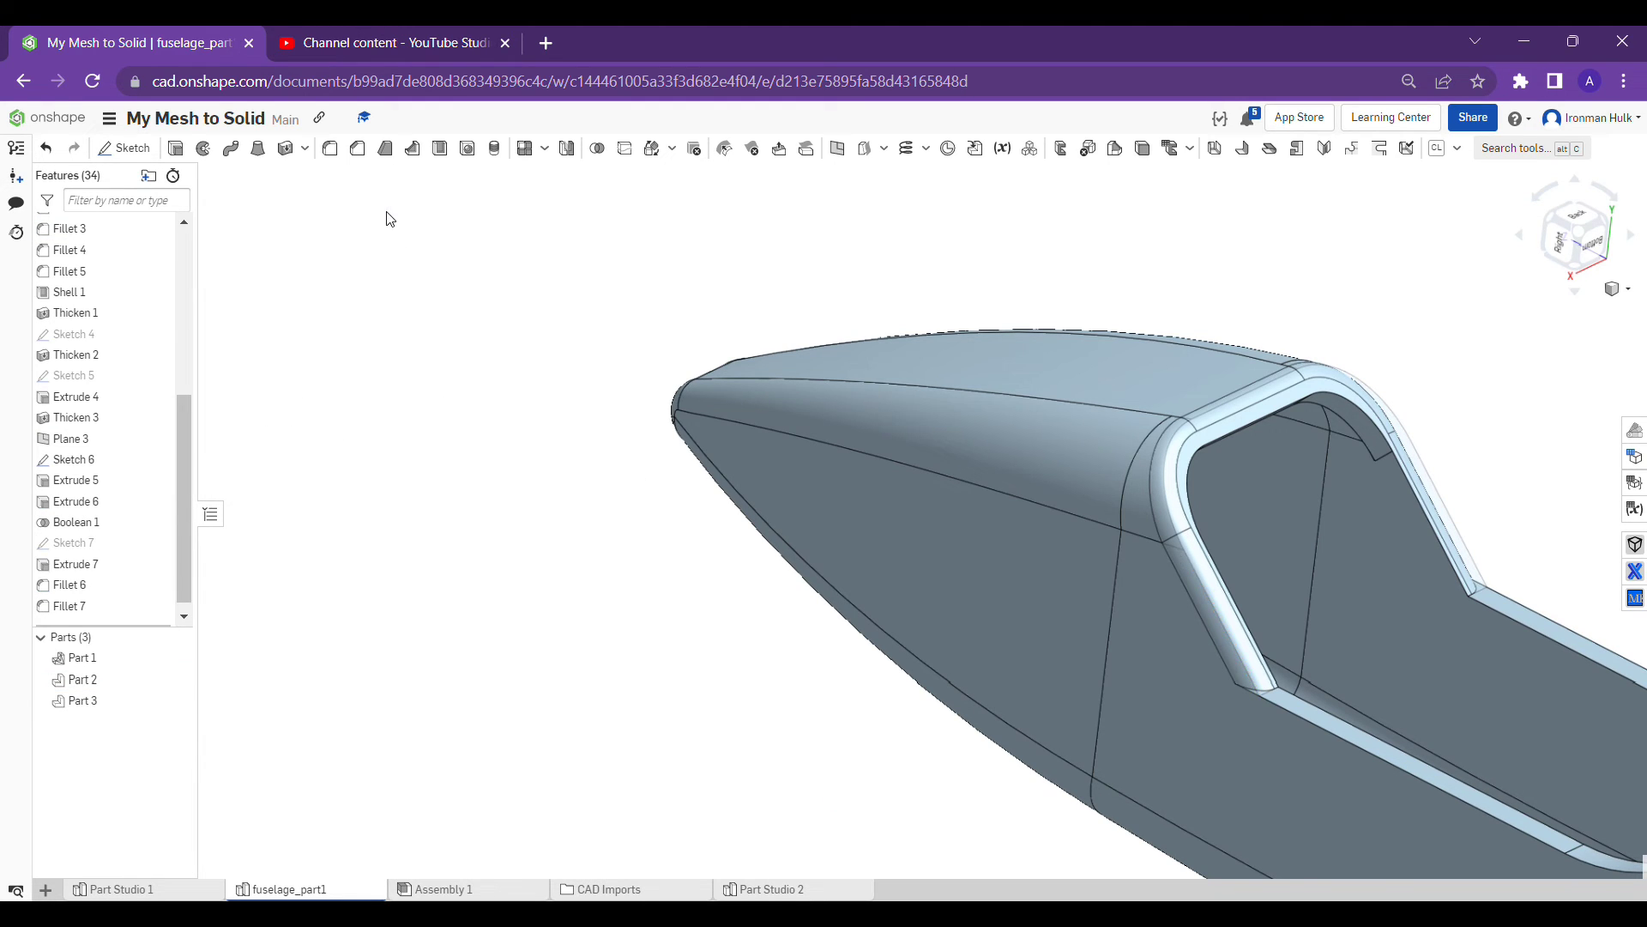
Reopen the cube's fillet for editing and switch its type to Full round
key("f")
scroll(1629, 701, "up", 5)
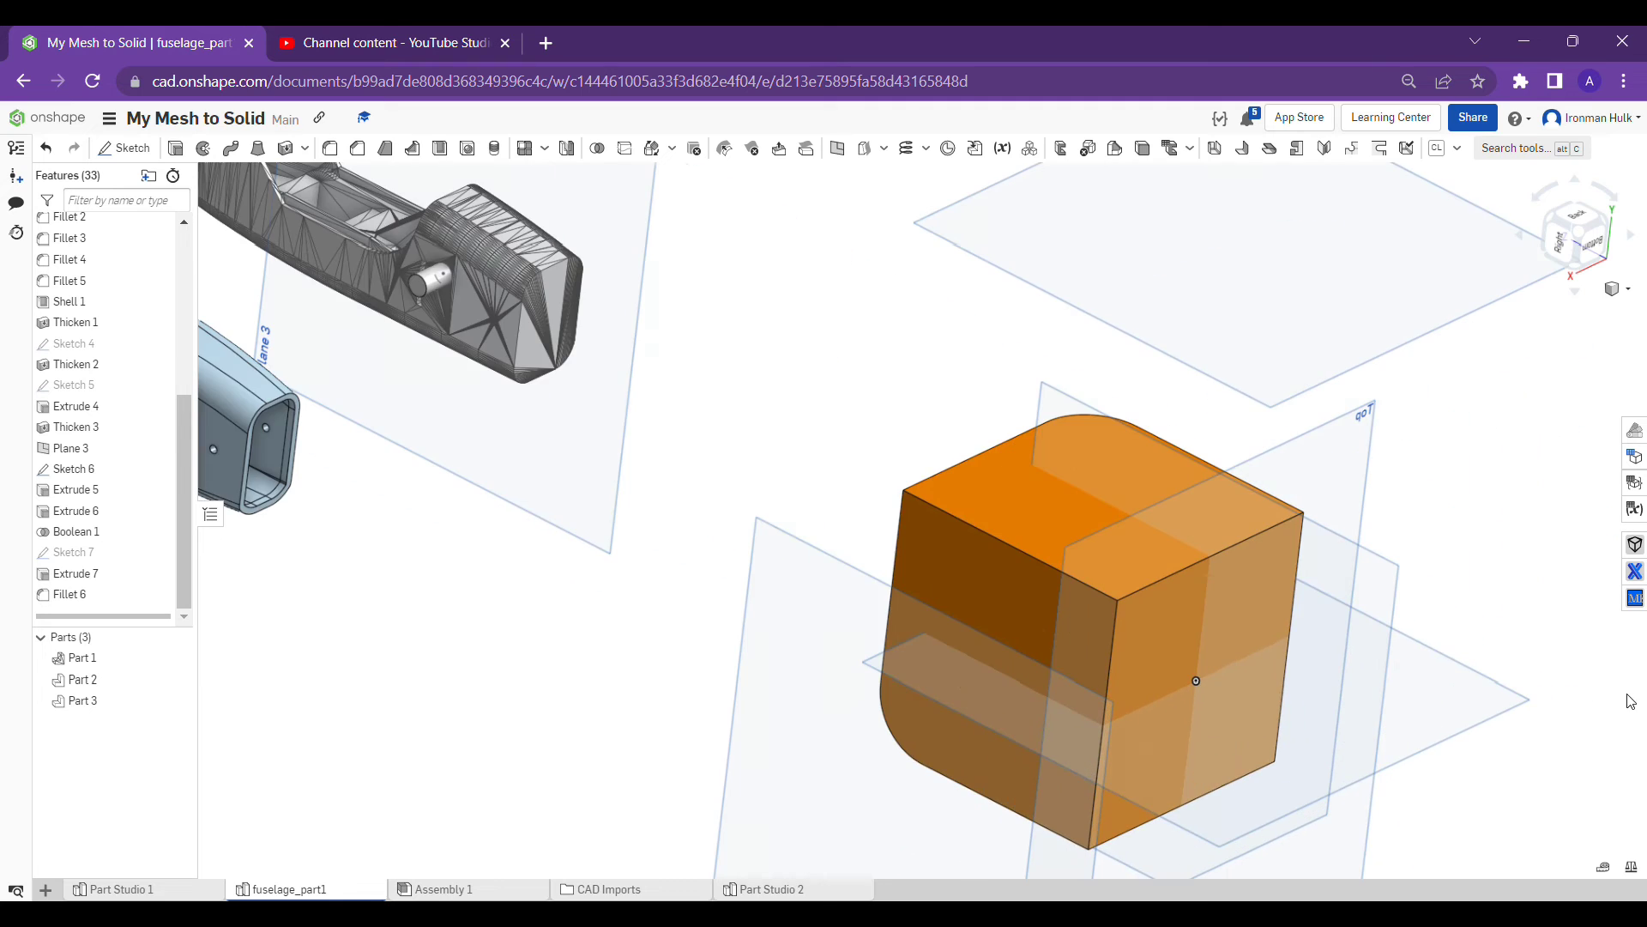
right_click_drag(1345, 594, 1073, 659)
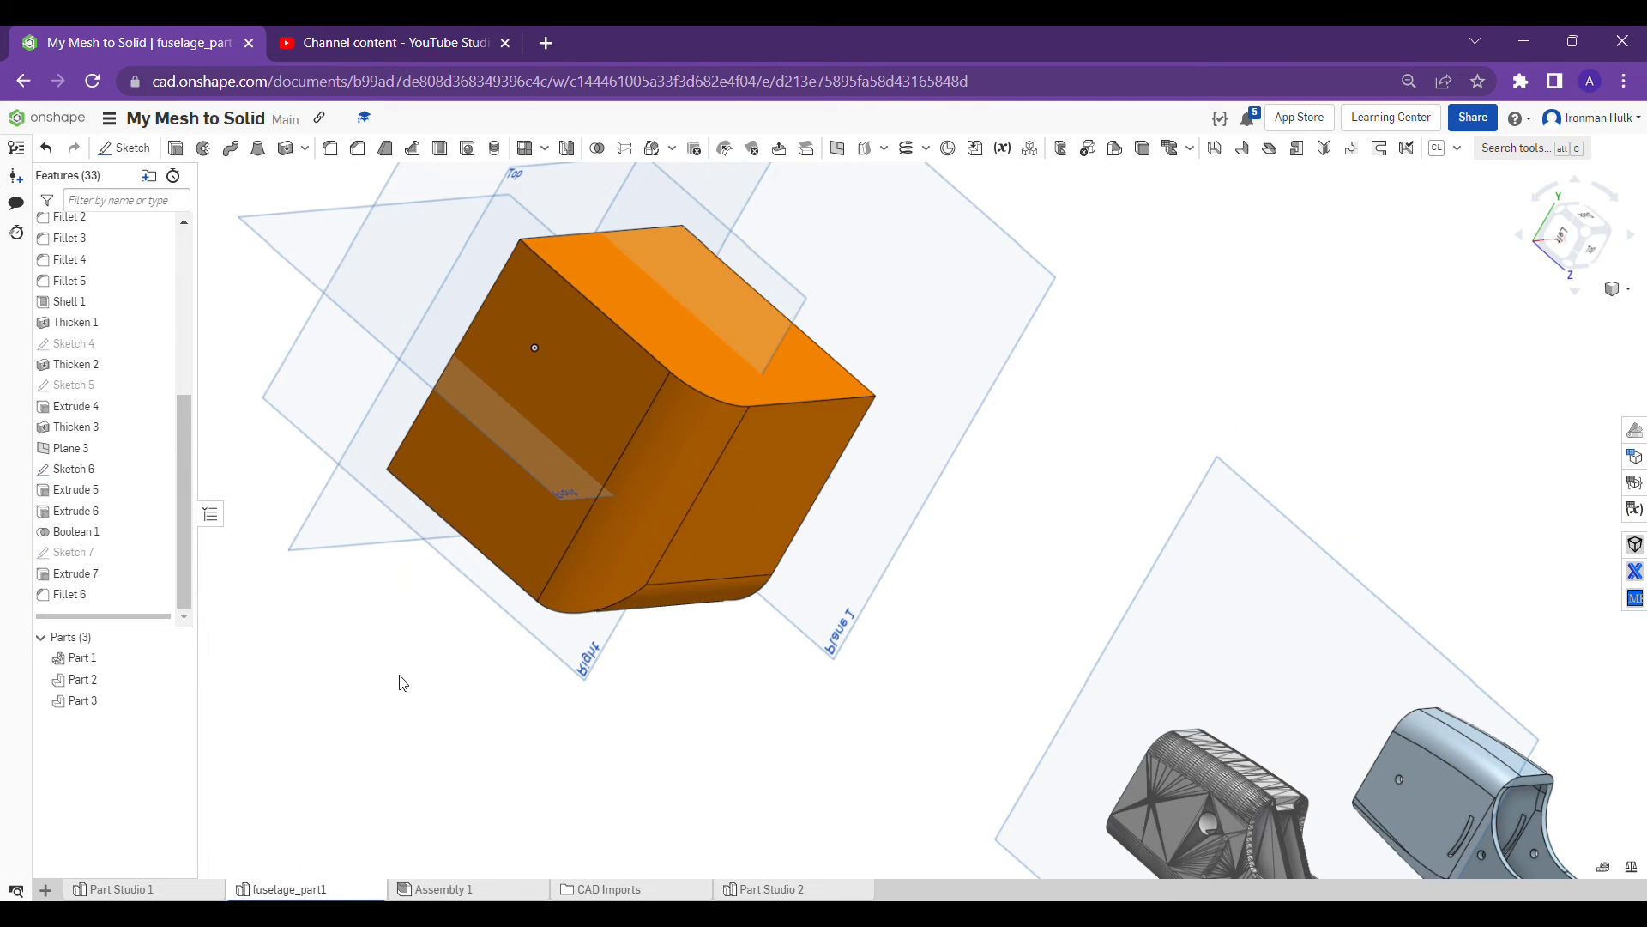
right_click(82, 596)
left_click(112, 608)
scroll(748, 383, "up", 2)
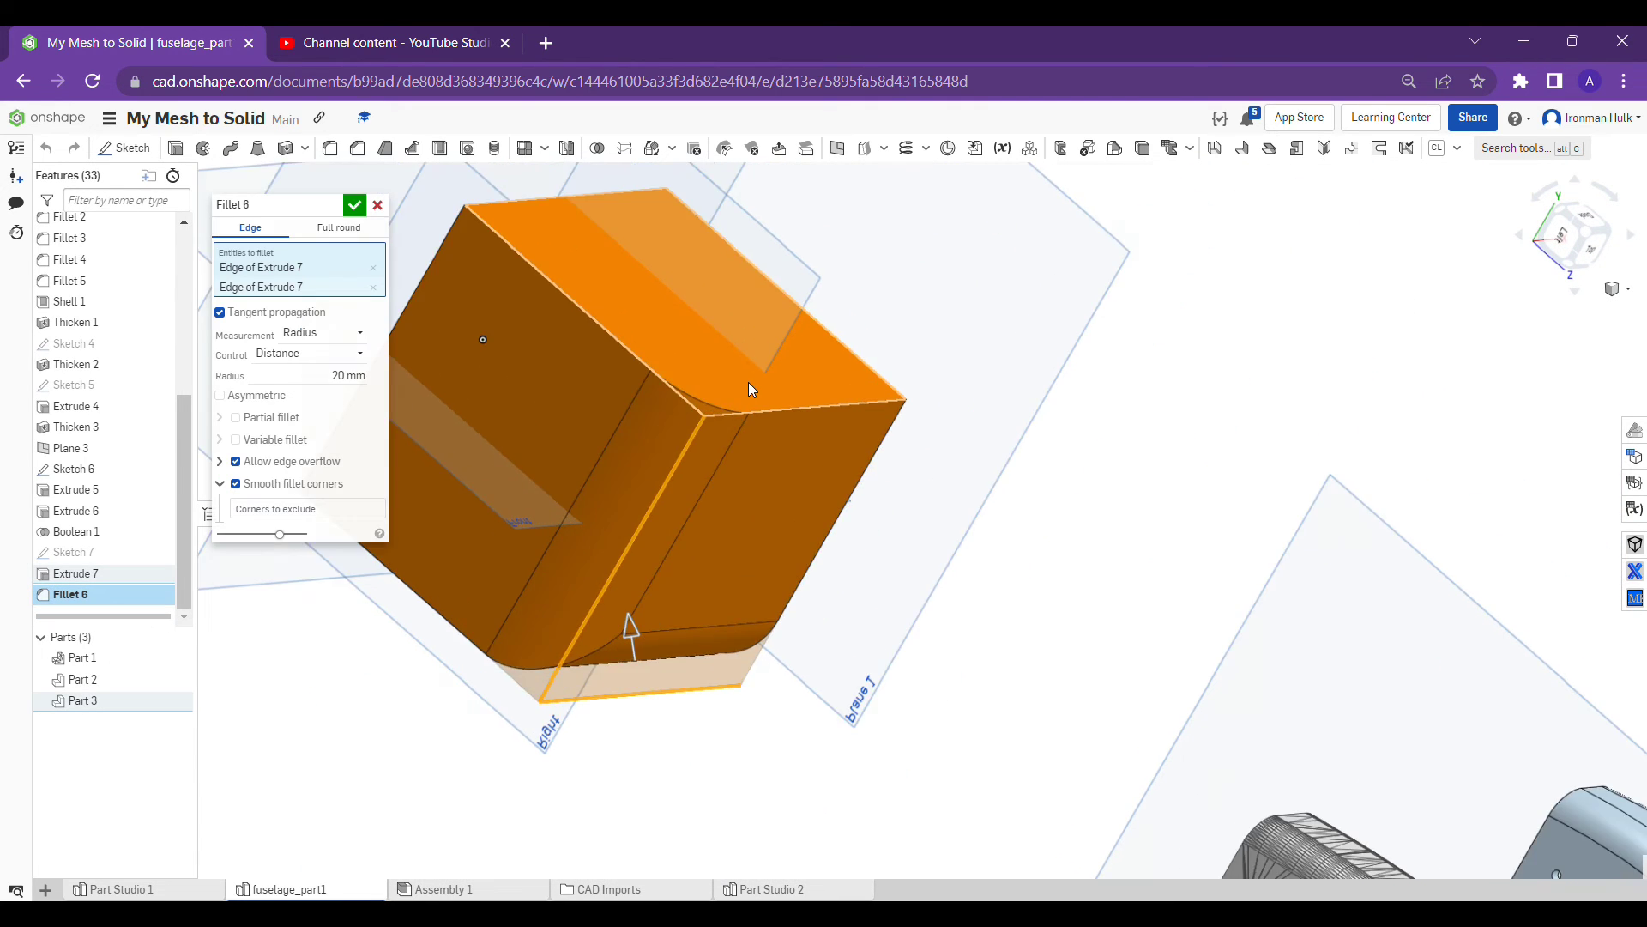
right_click_drag(748, 383, 795, 293)
scroll(800, 313, "down", 4)
left_click(331, 244)
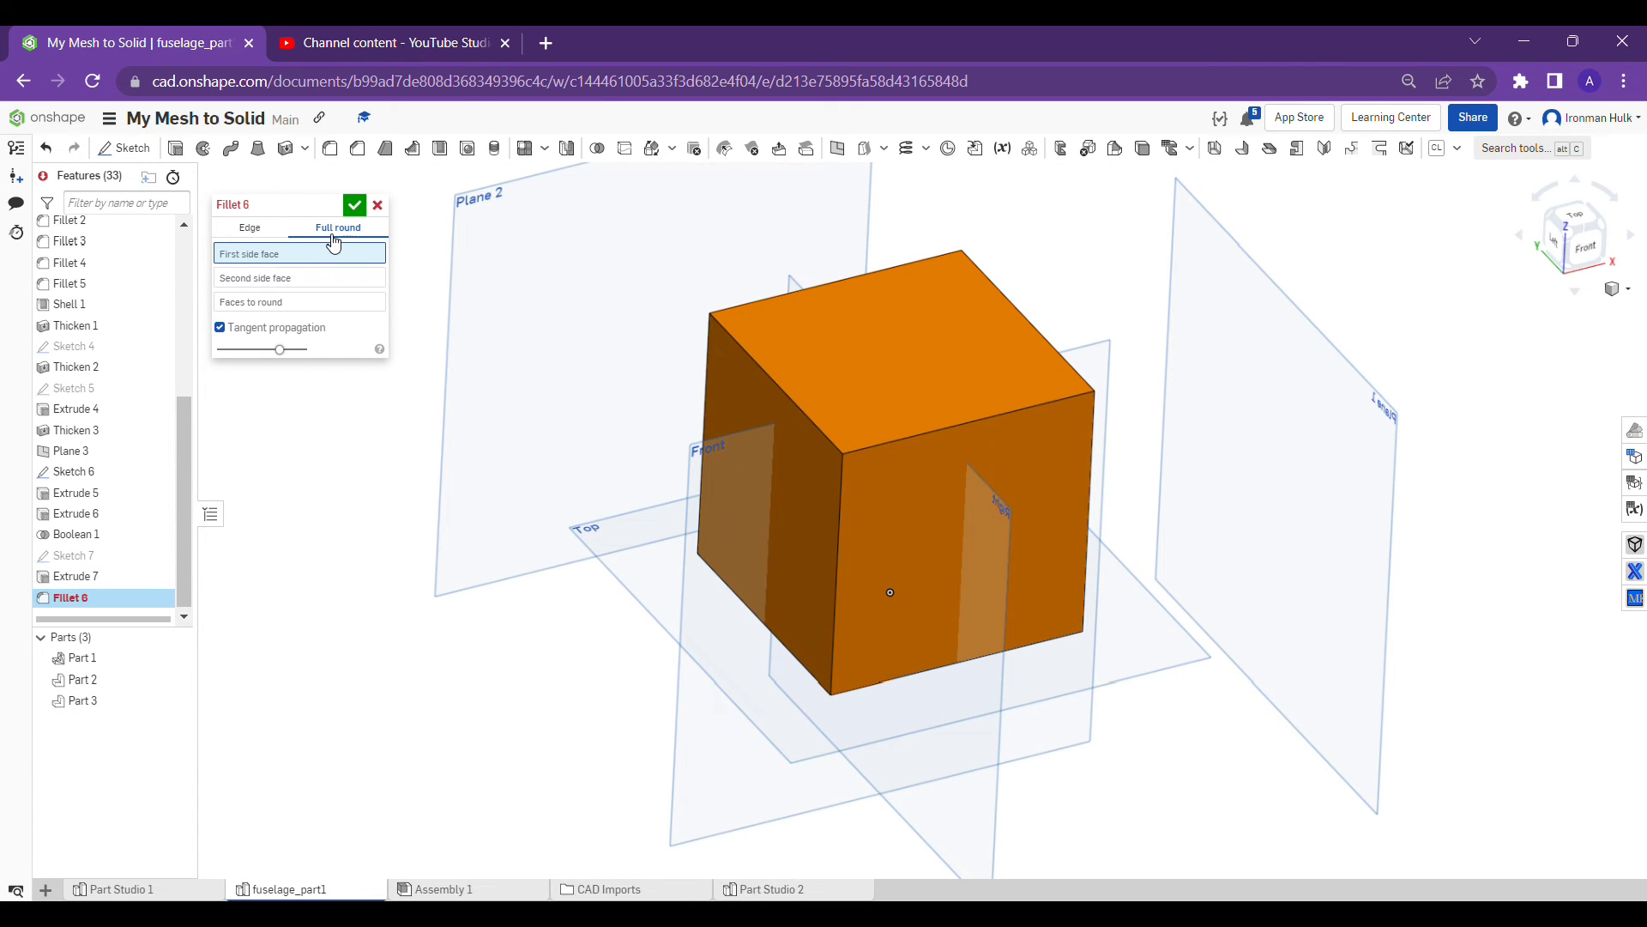
Assign the cube's top face as first side, left face as second side, and front face as the face to round
scroll(982, 305, "up", 5)
right_click_drag(994, 285, 985, 285)
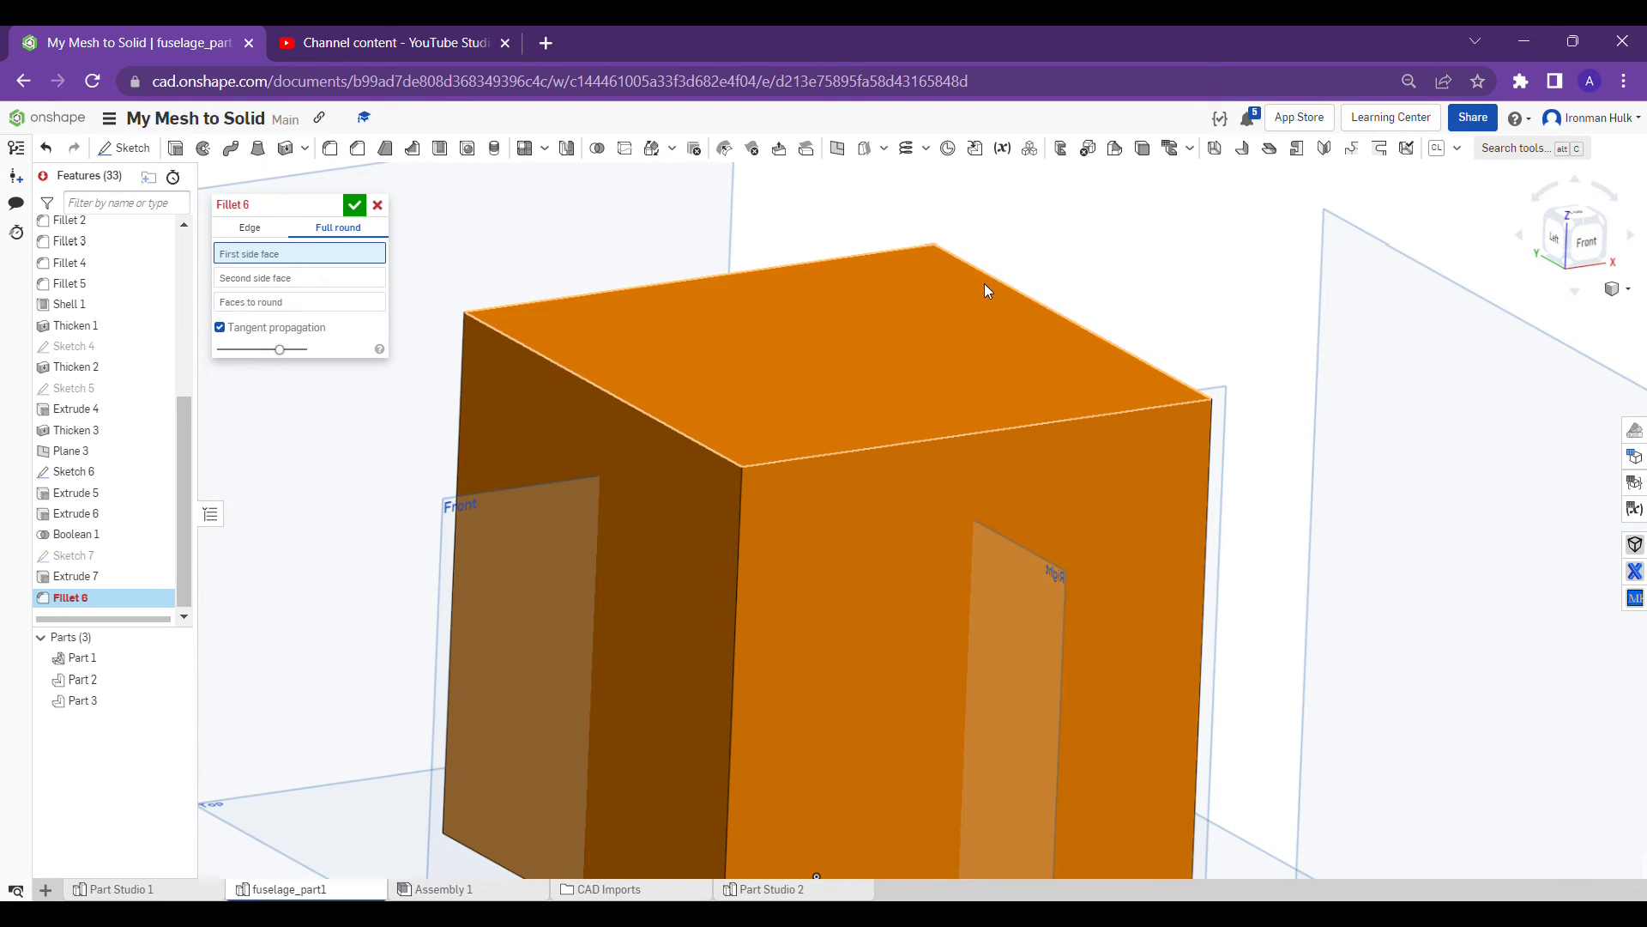
scroll(1043, 451, "down", 3)
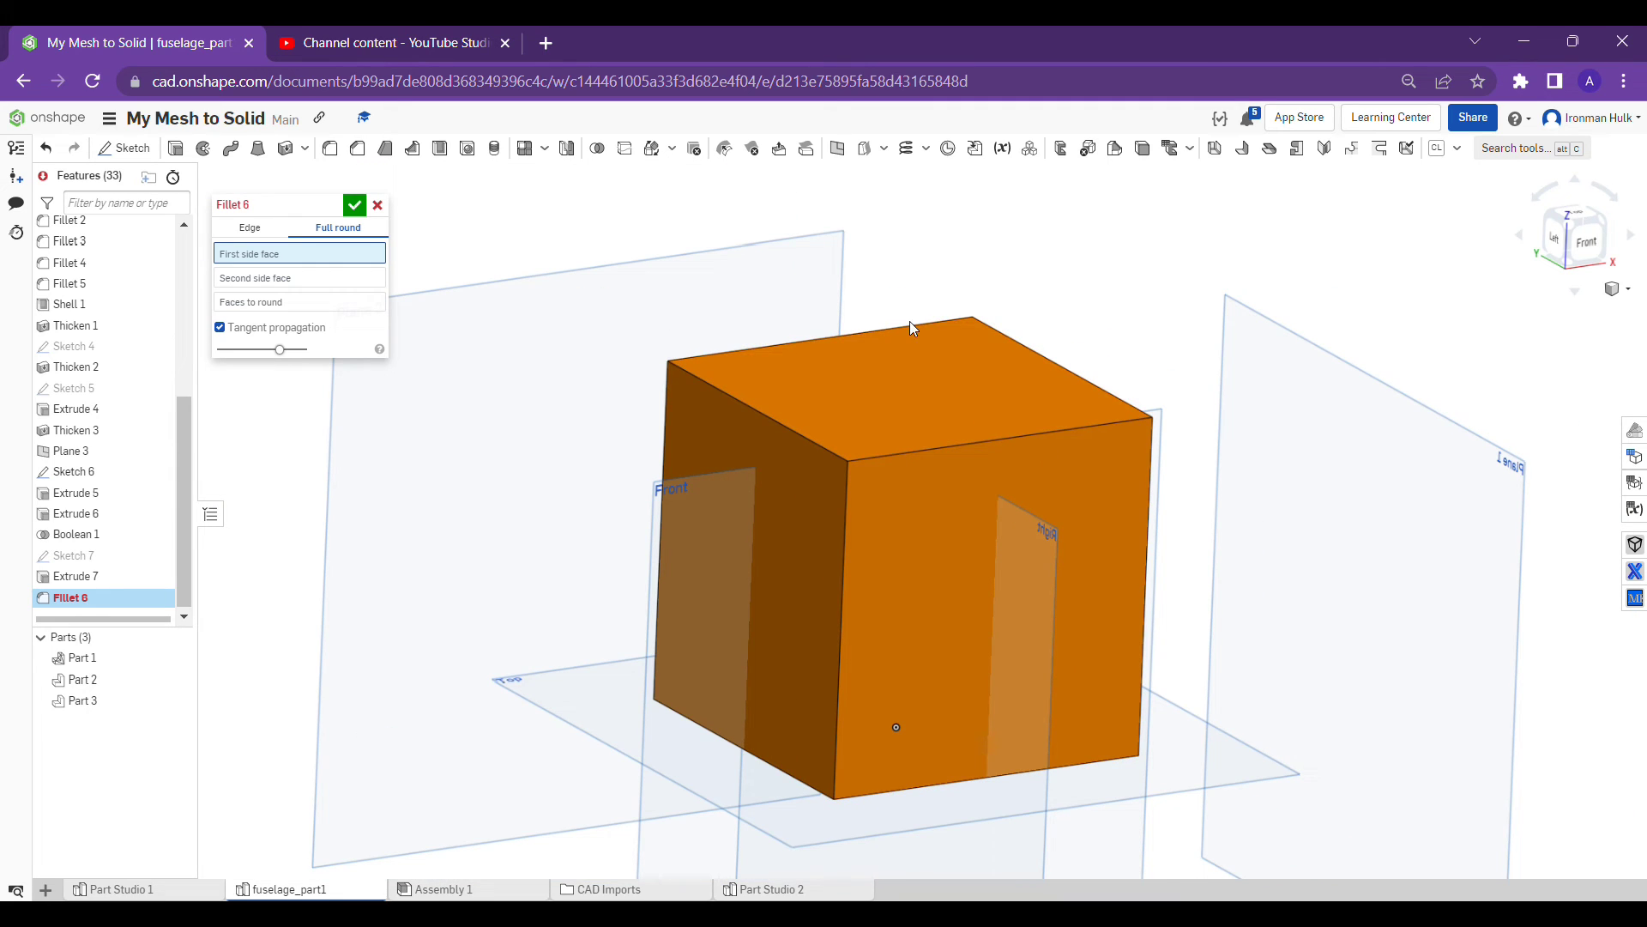
left_click(887, 377)
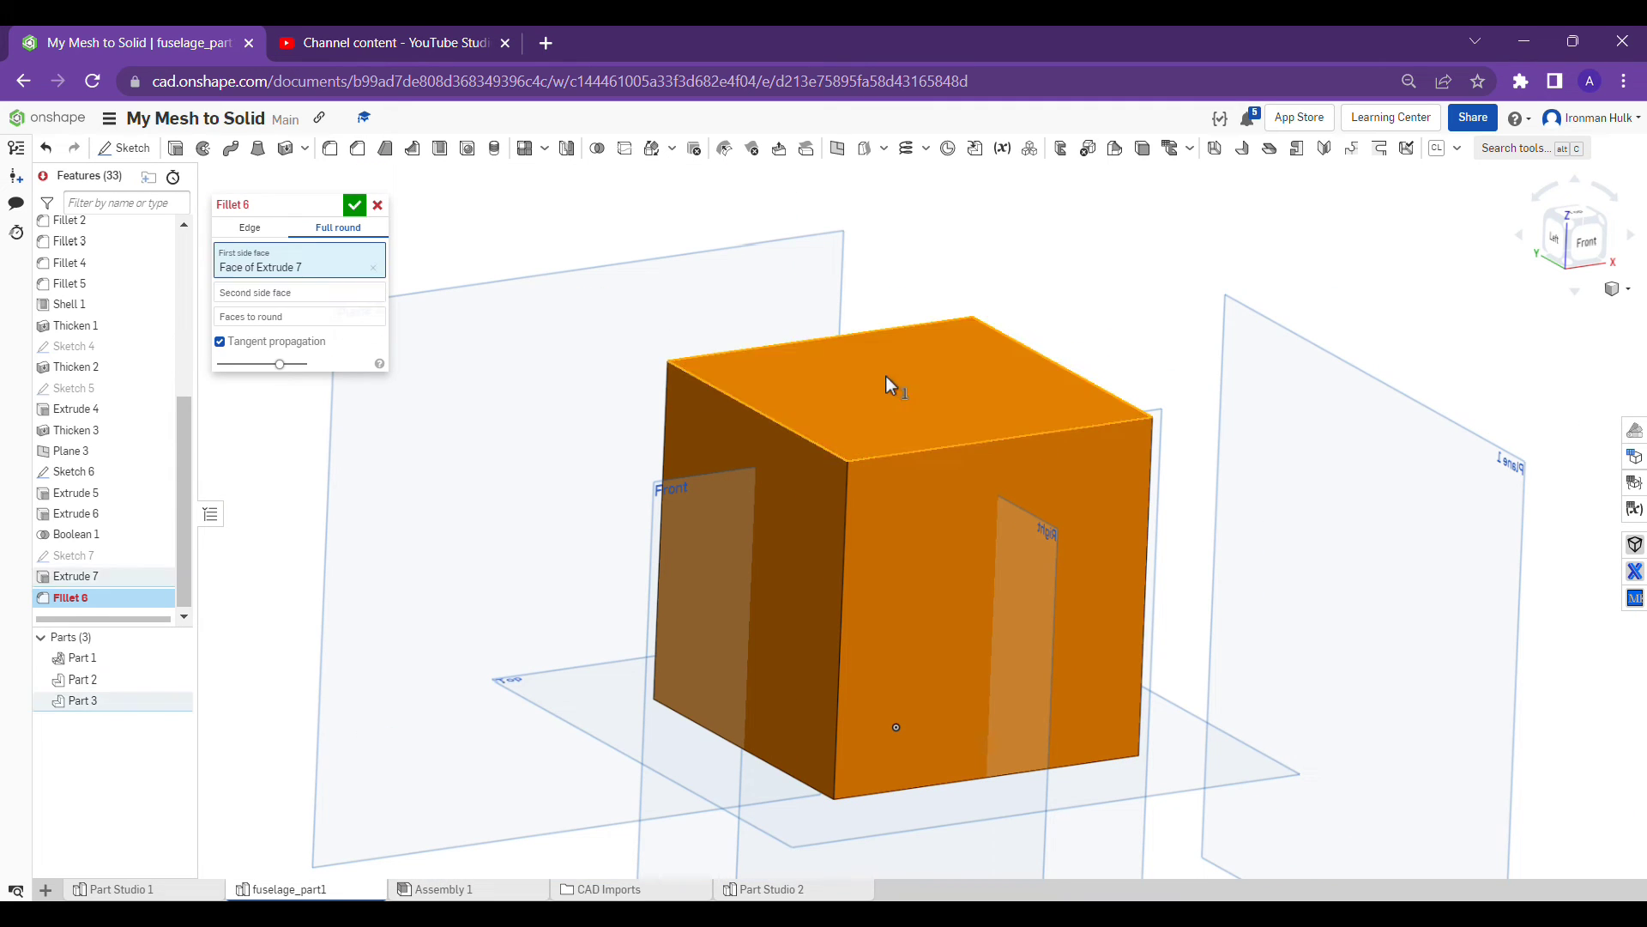
left_click(663, 514)
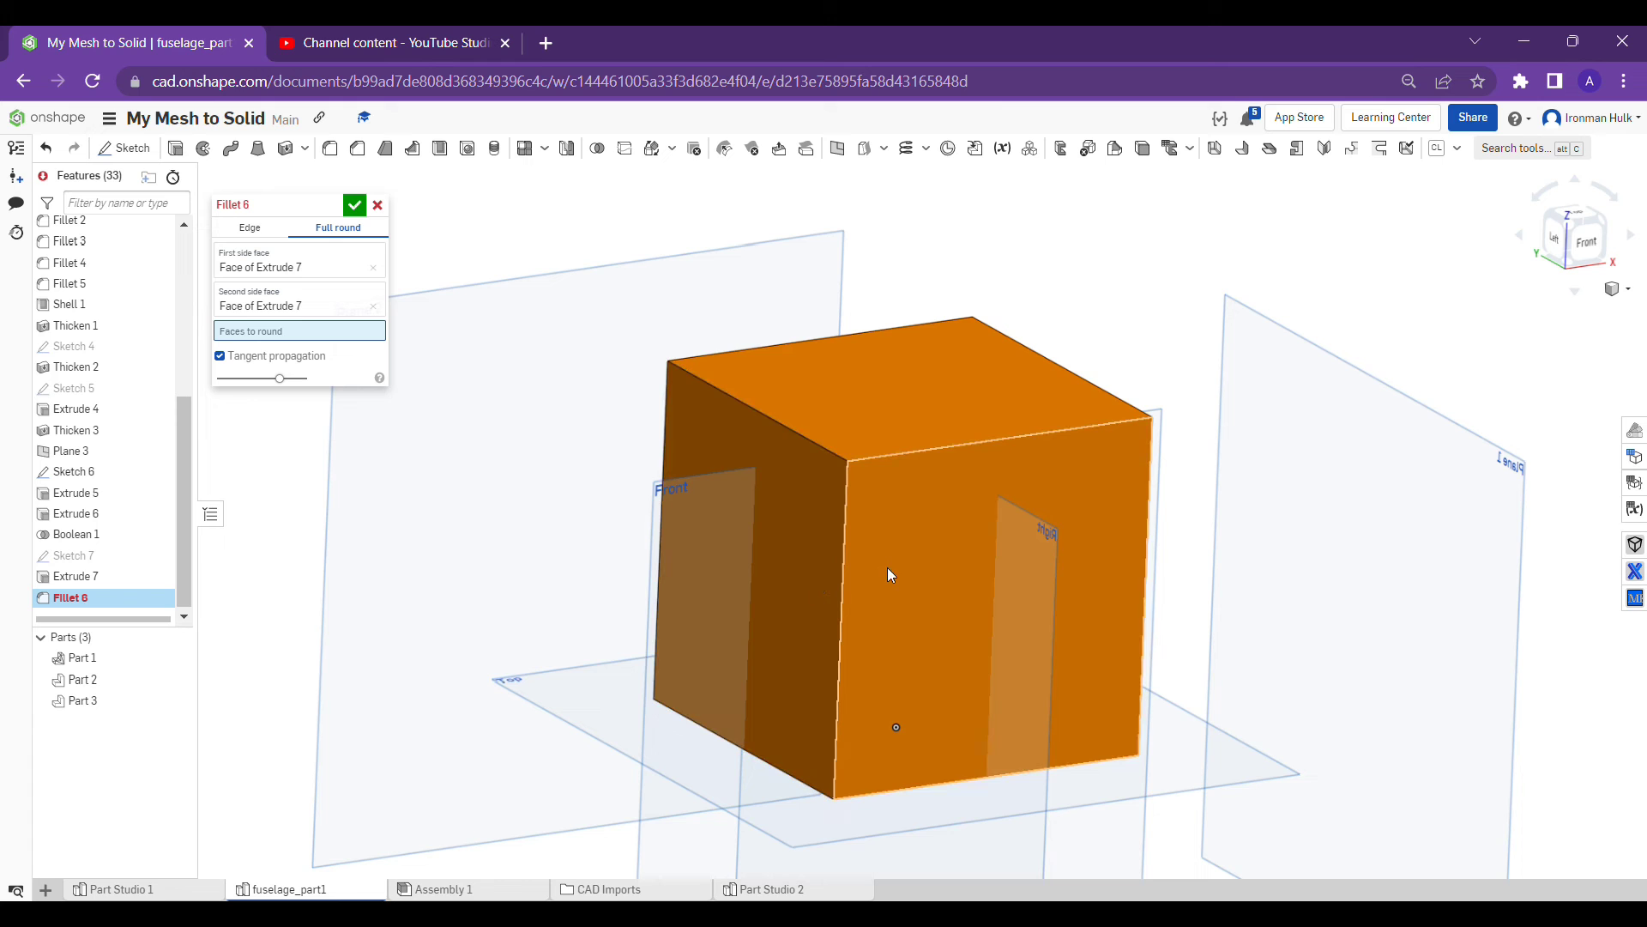
left_click(1104, 528)
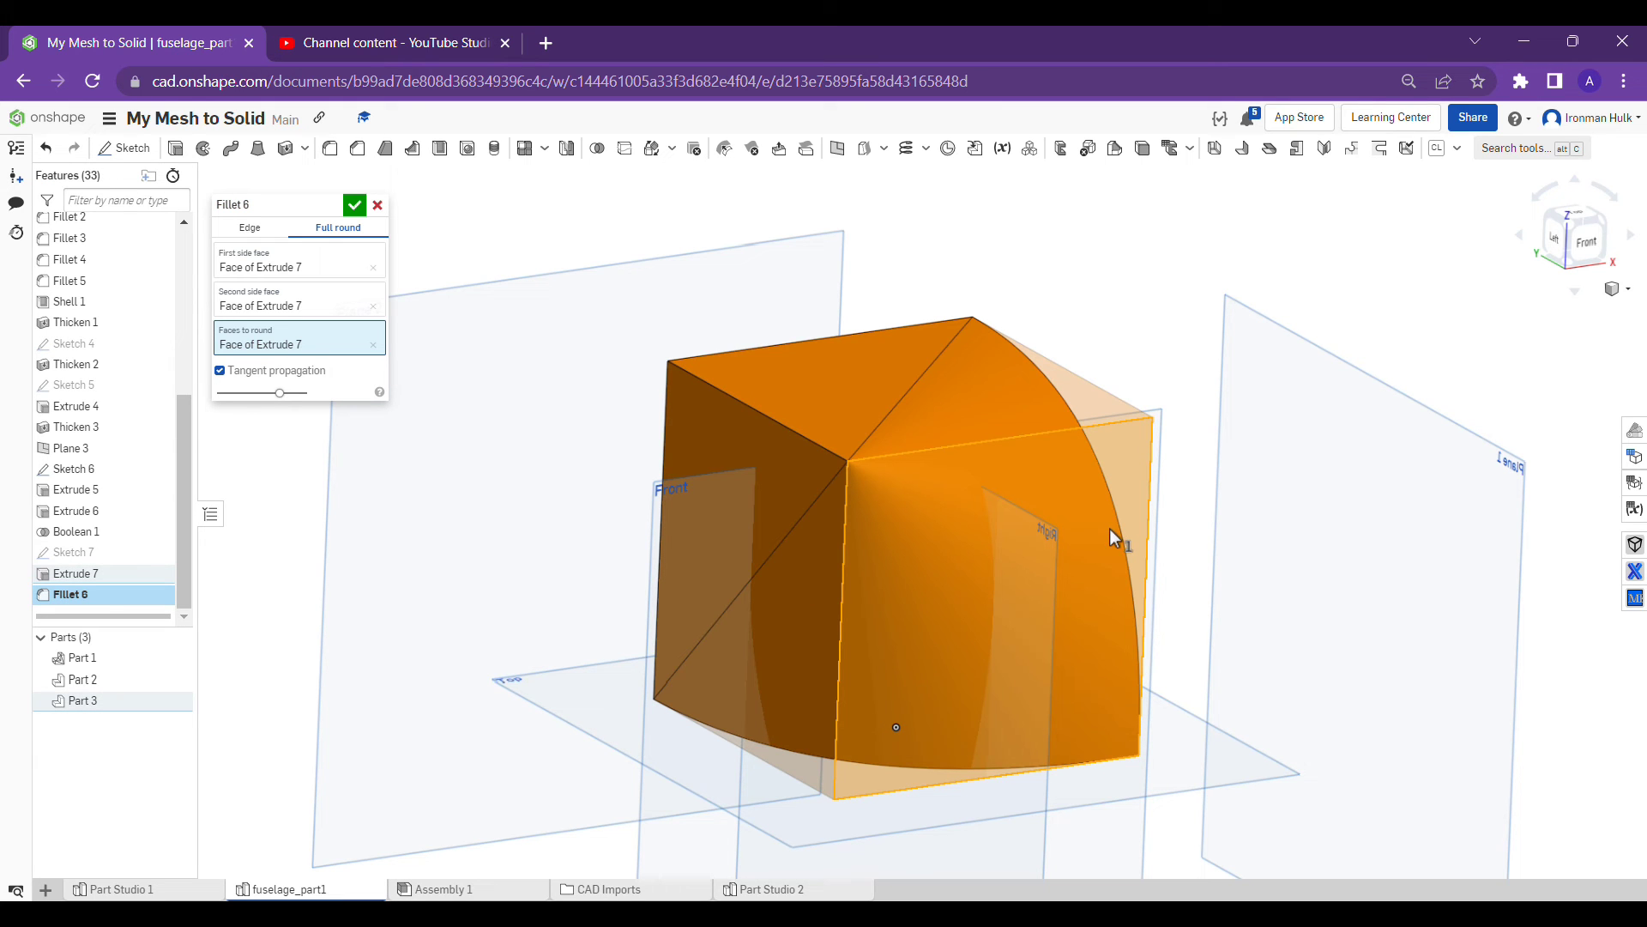
Inspect the full round from several sides with Tangent propagation toggled off and back on, and accept the fillet
right_click_drag(1122, 544, 1000, 367)
scroll(860, 632, "down", 3)
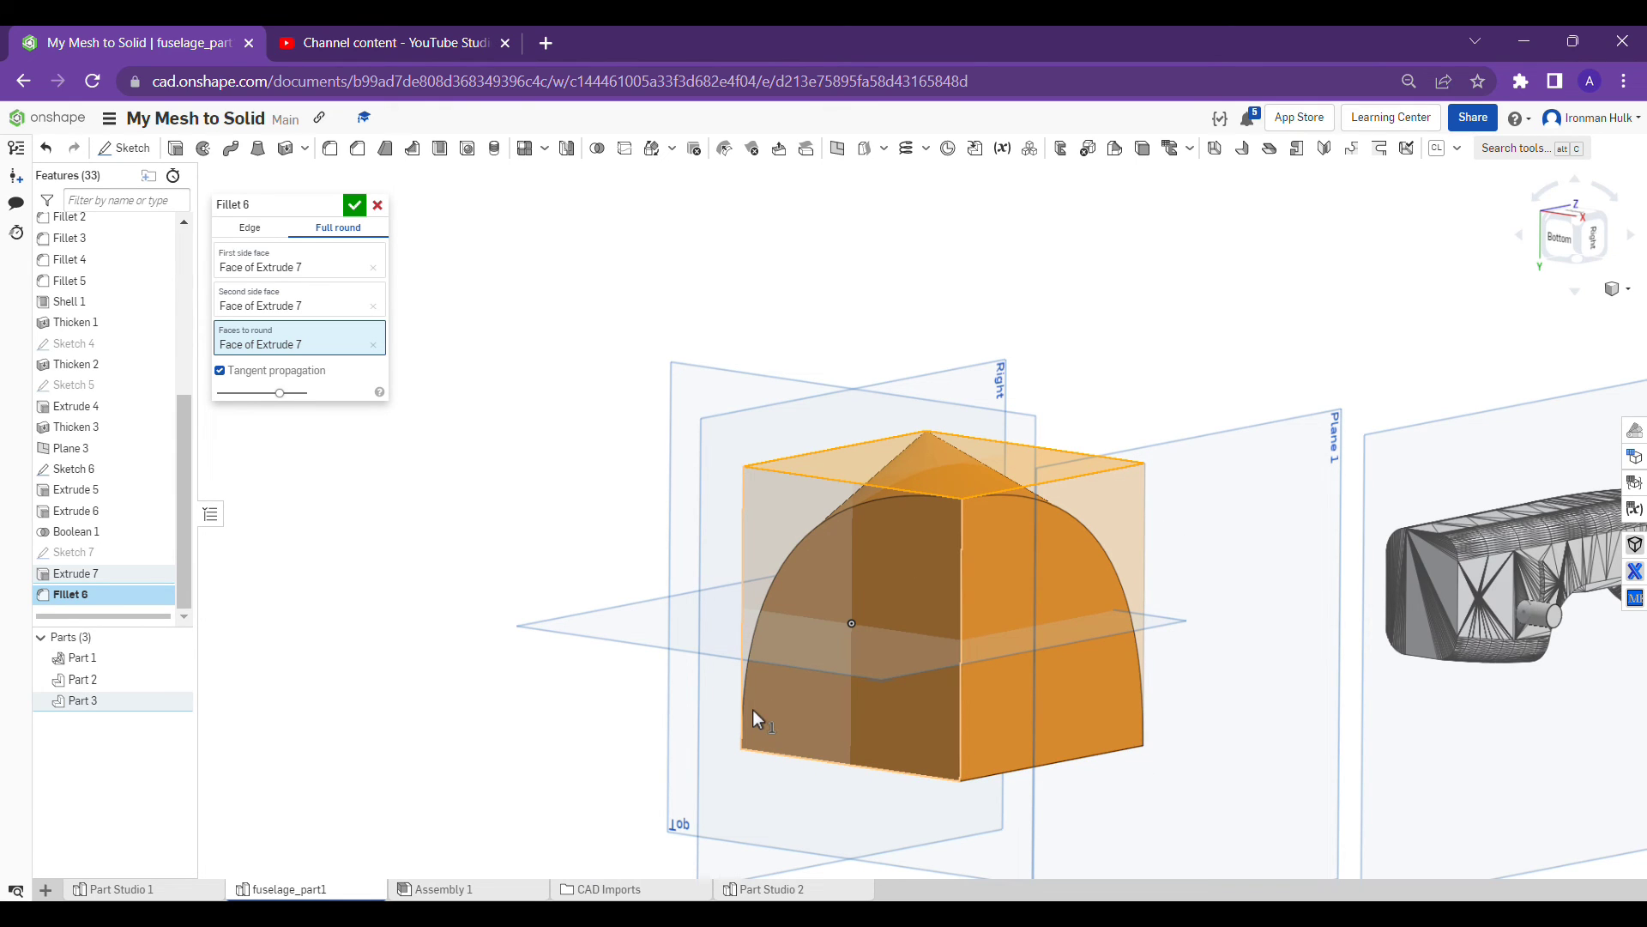
right_click_drag(830, 467, 878, 628)
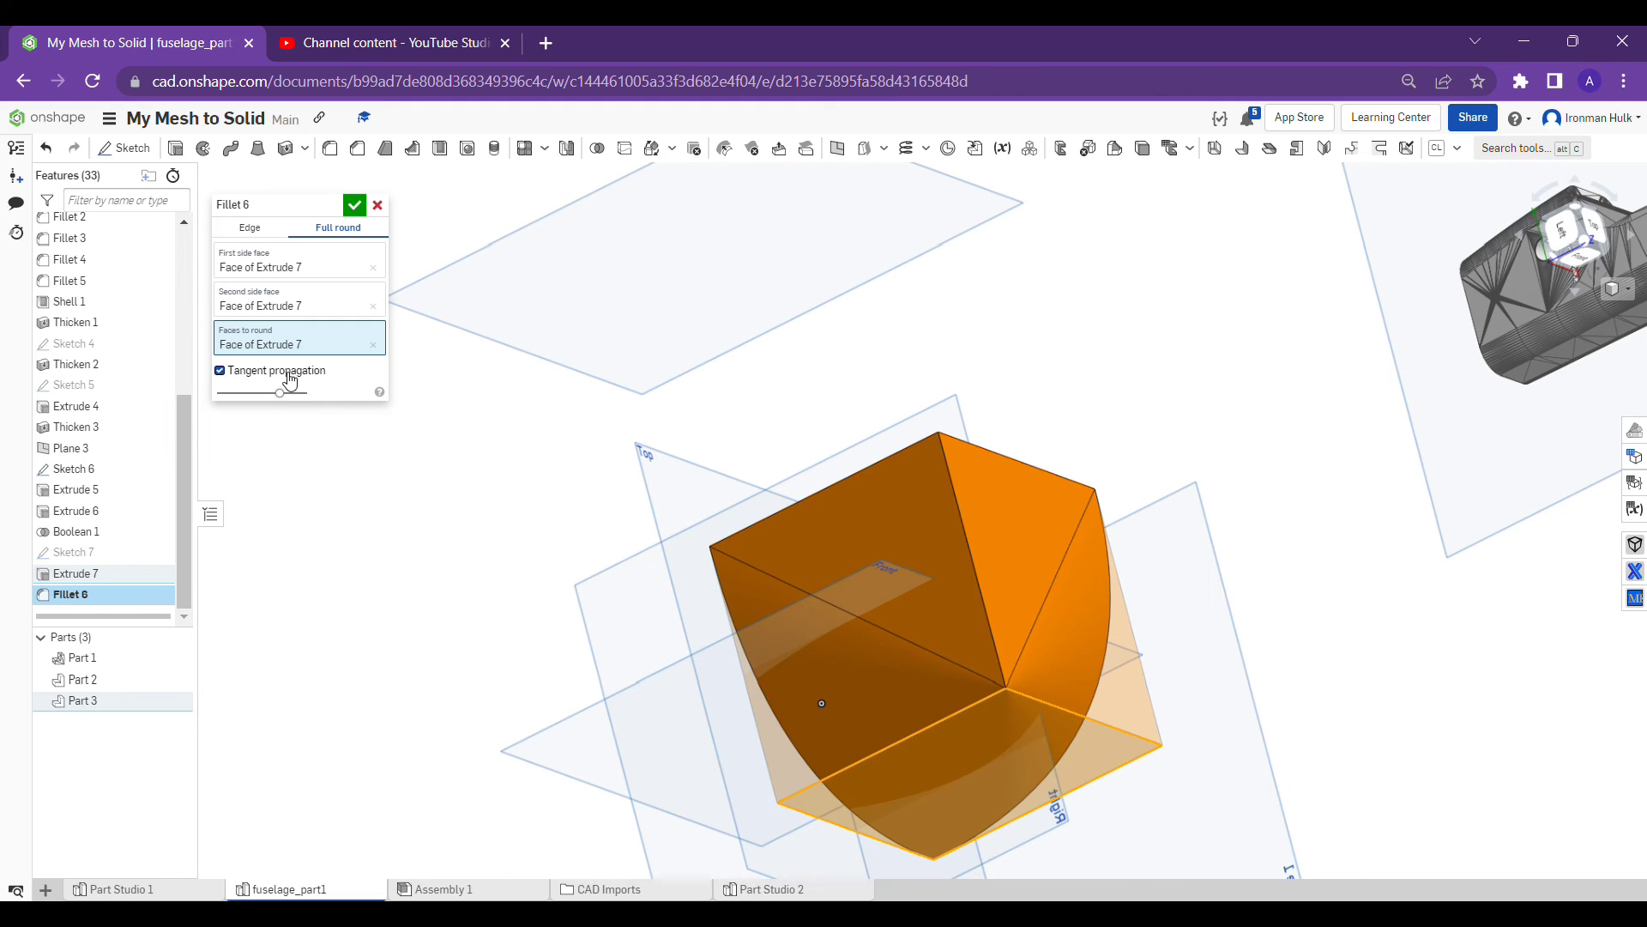
left_click(219, 371)
left_click(287, 375)
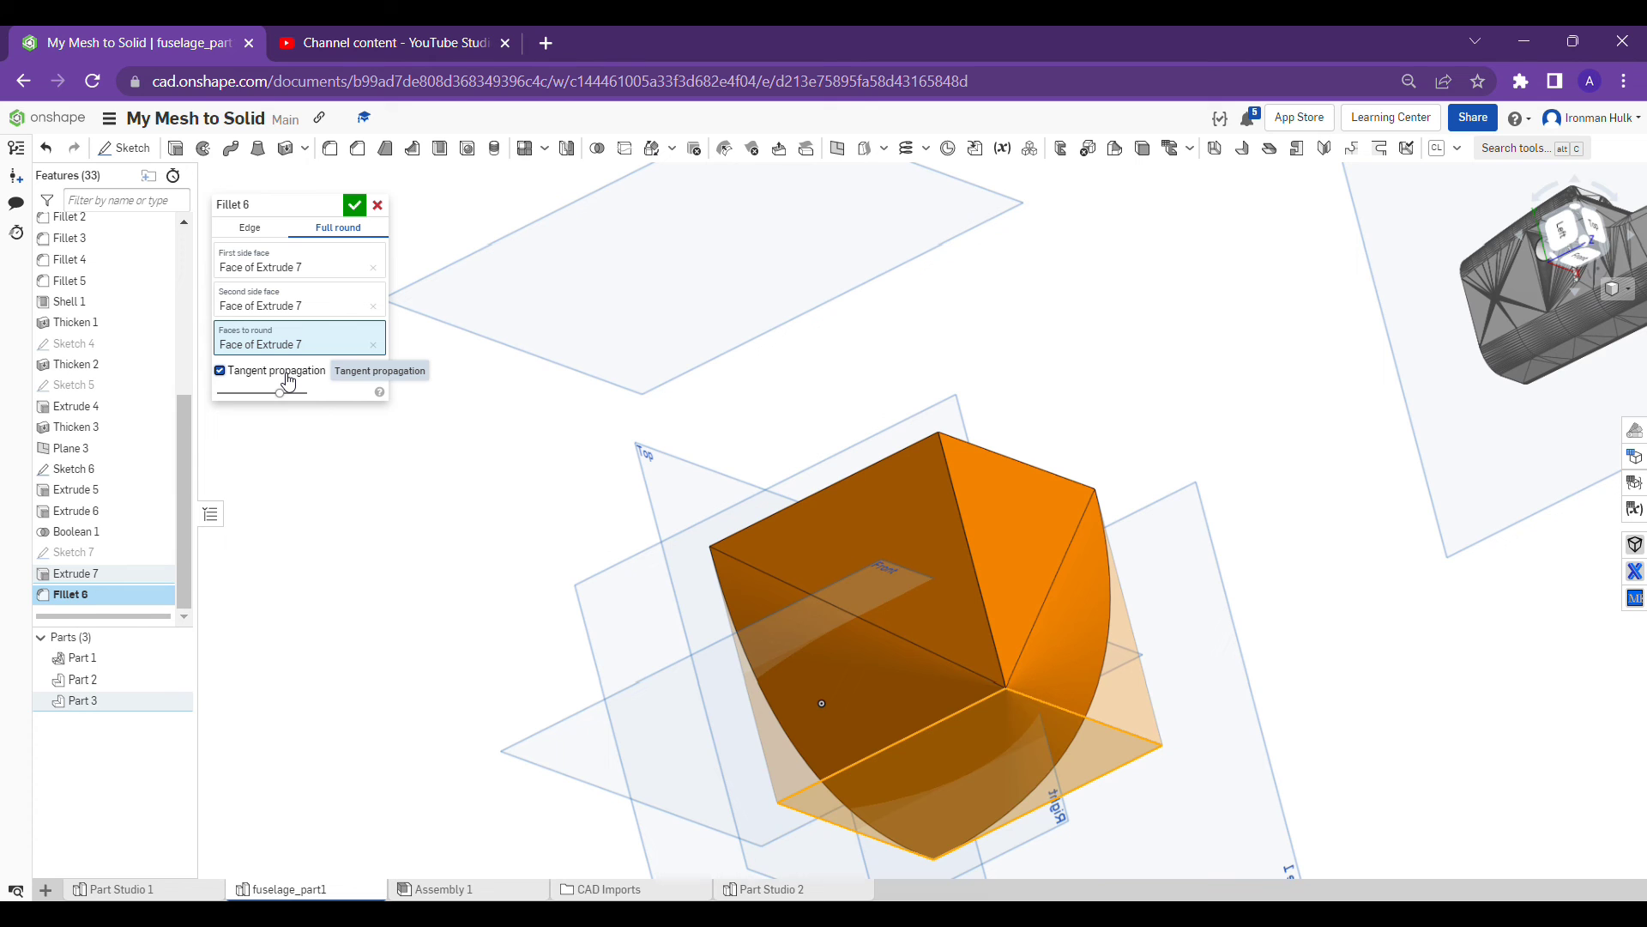
right_click_drag(802, 405, 1011, 599)
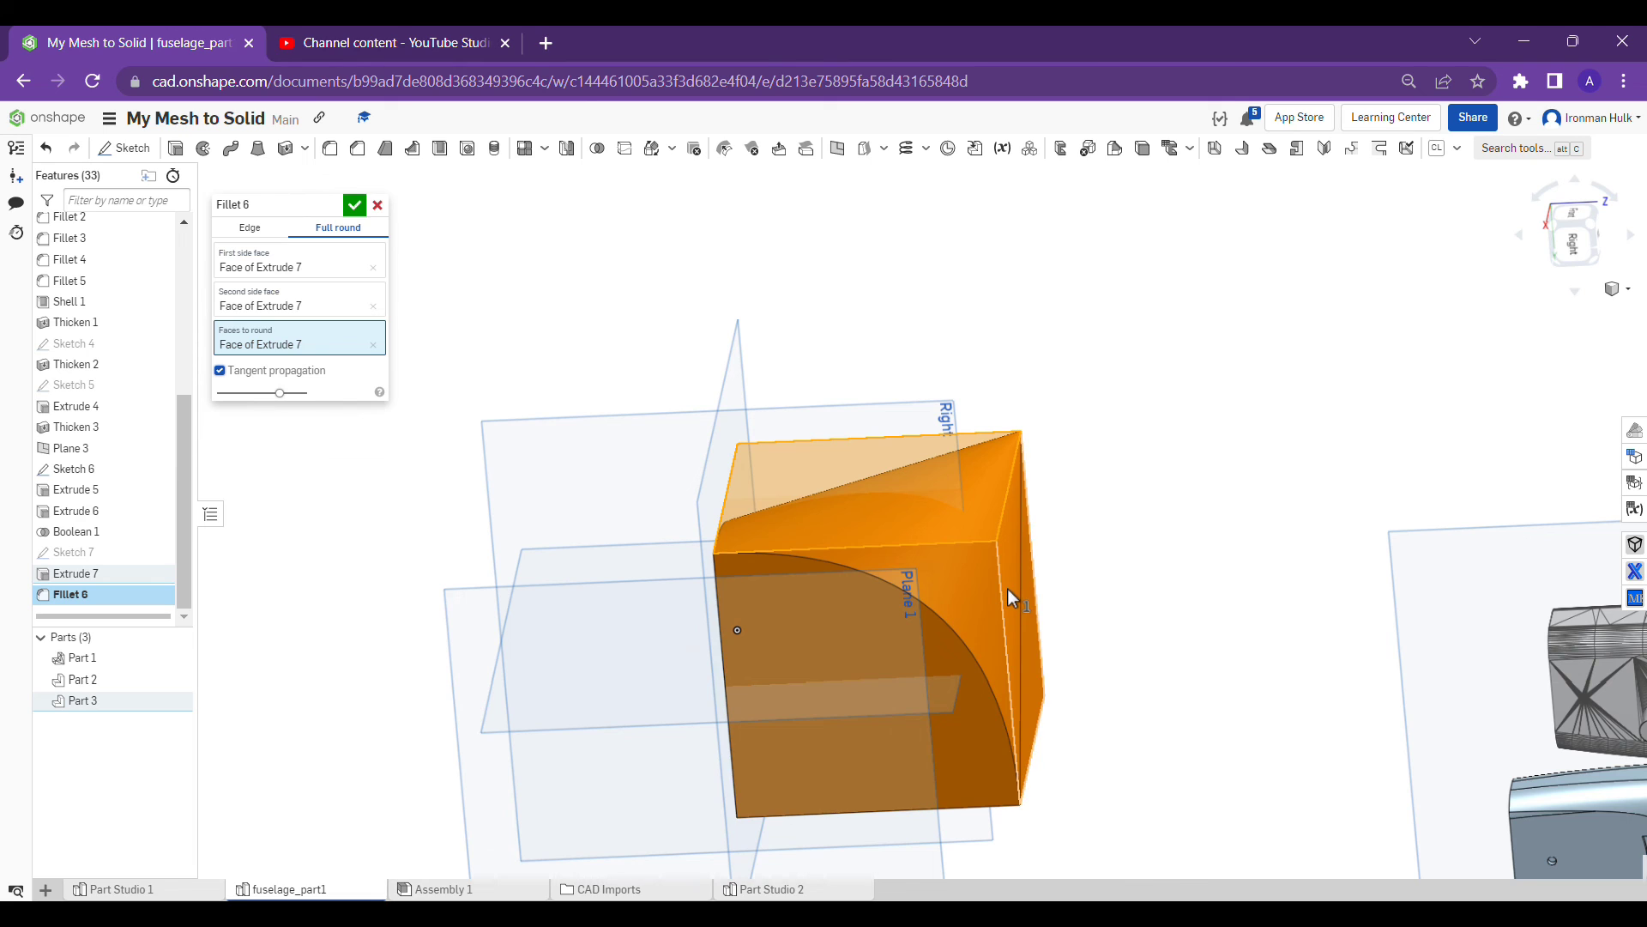
scroll(1067, 533, "up", 5)
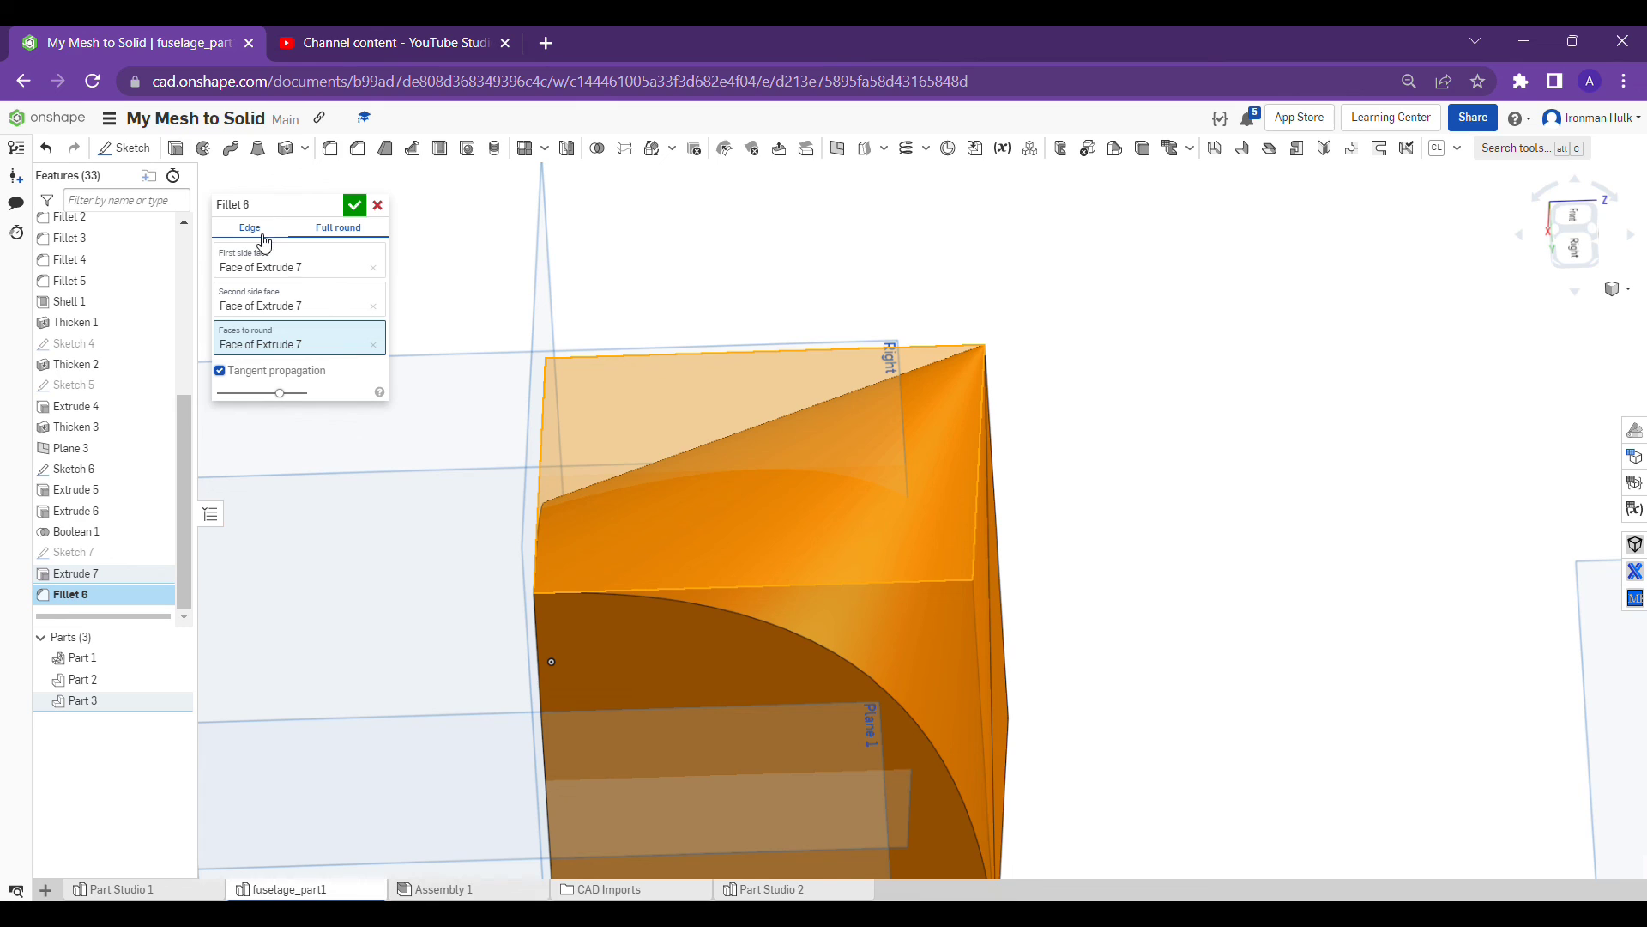
left_click(356, 207)
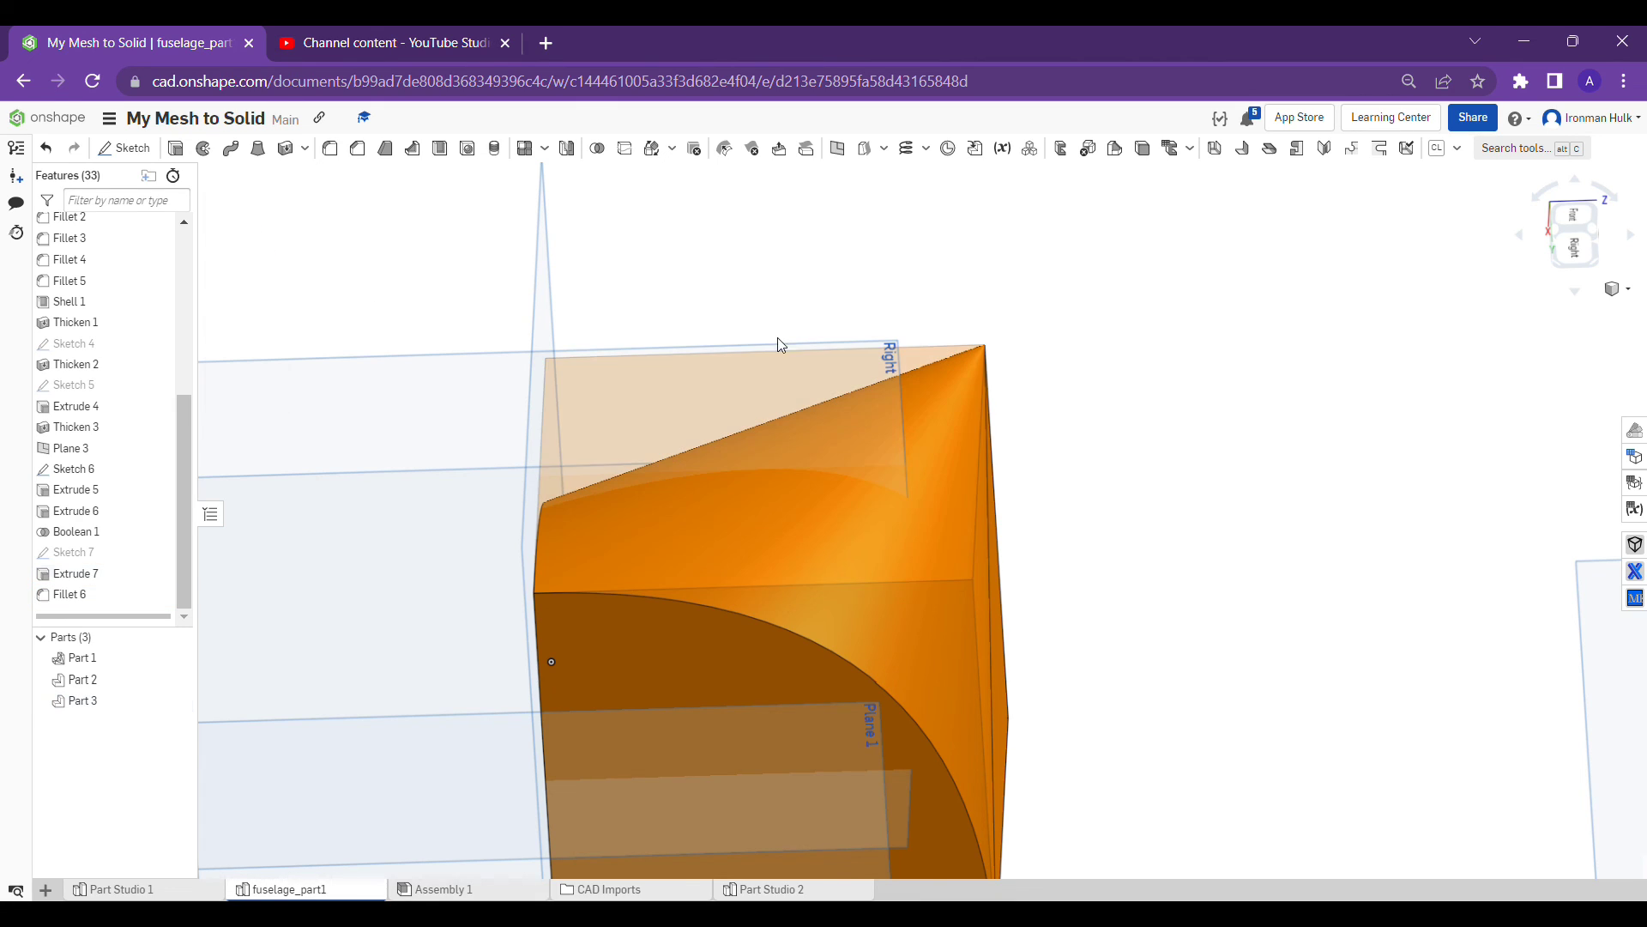